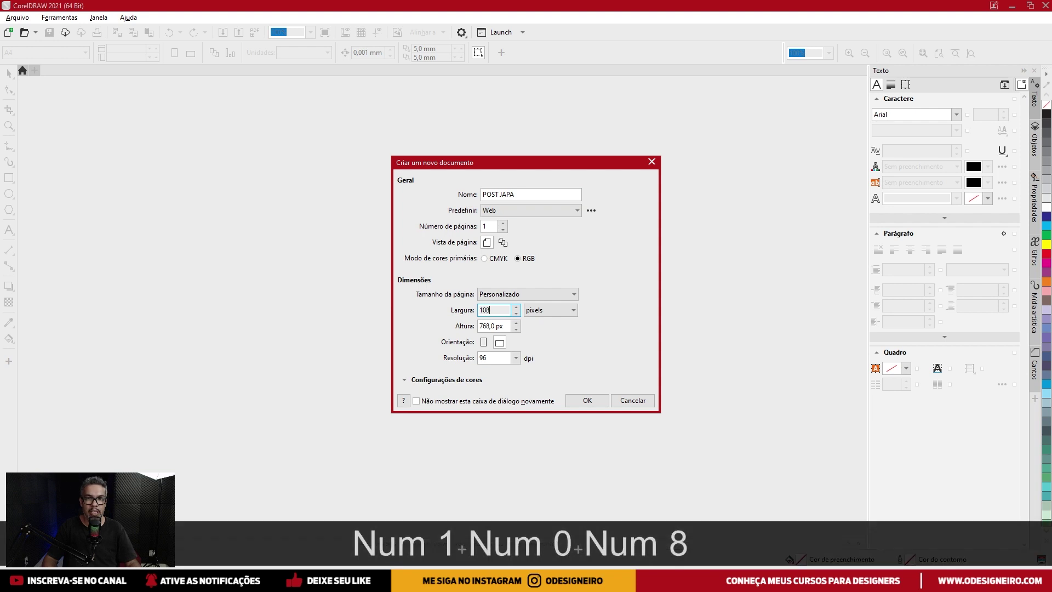
Create the POST JAPA document at 1080 × 1350 px and 72 dpi.
{"action": "type", "text": "1350"}
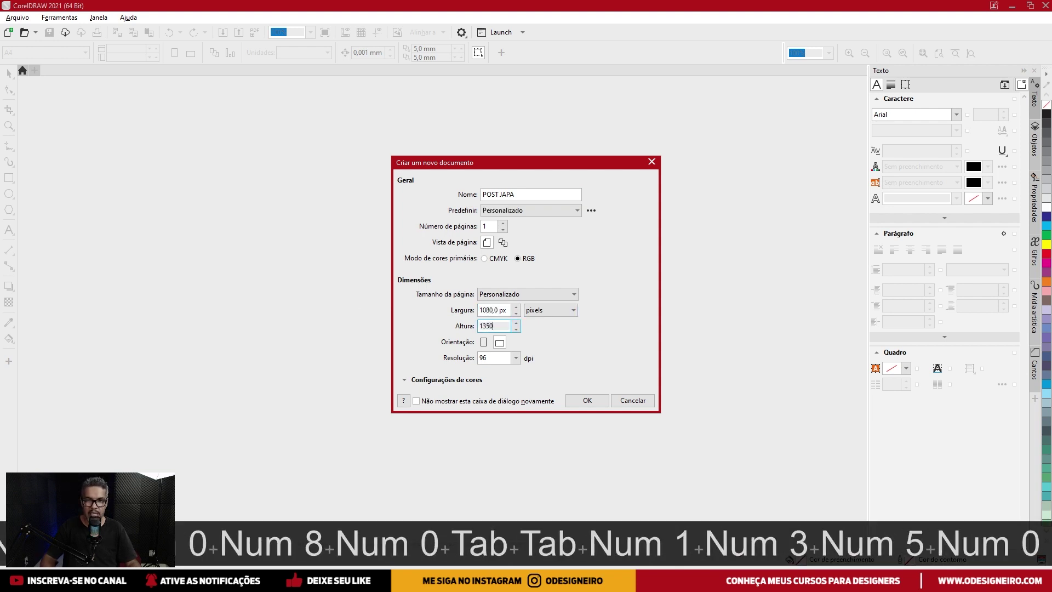
{"action": "key", "text": "Tab"}
{"action": "key", "text": "Tab"}
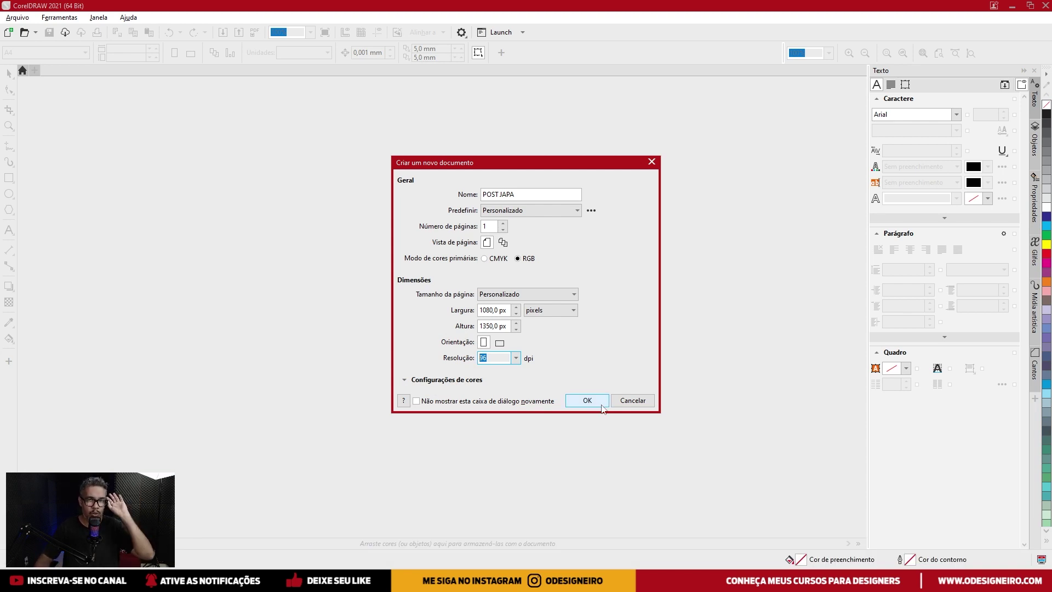
{"action": "left_click", "coordinate": [376, 345]}
{"action": "type", "text": "72"}
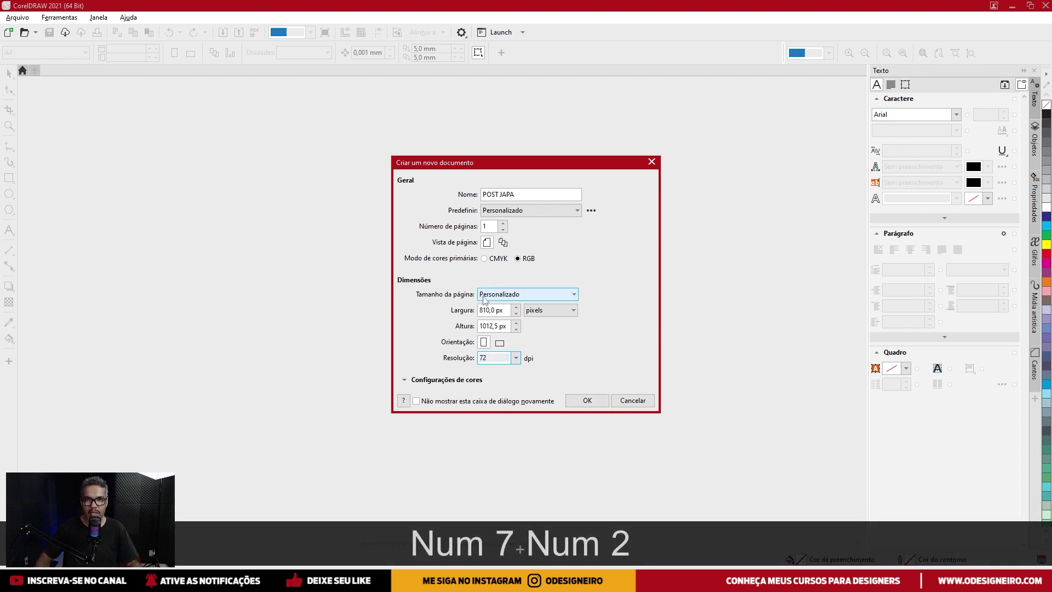
{"action": "left_click", "coordinate": [493, 309]}
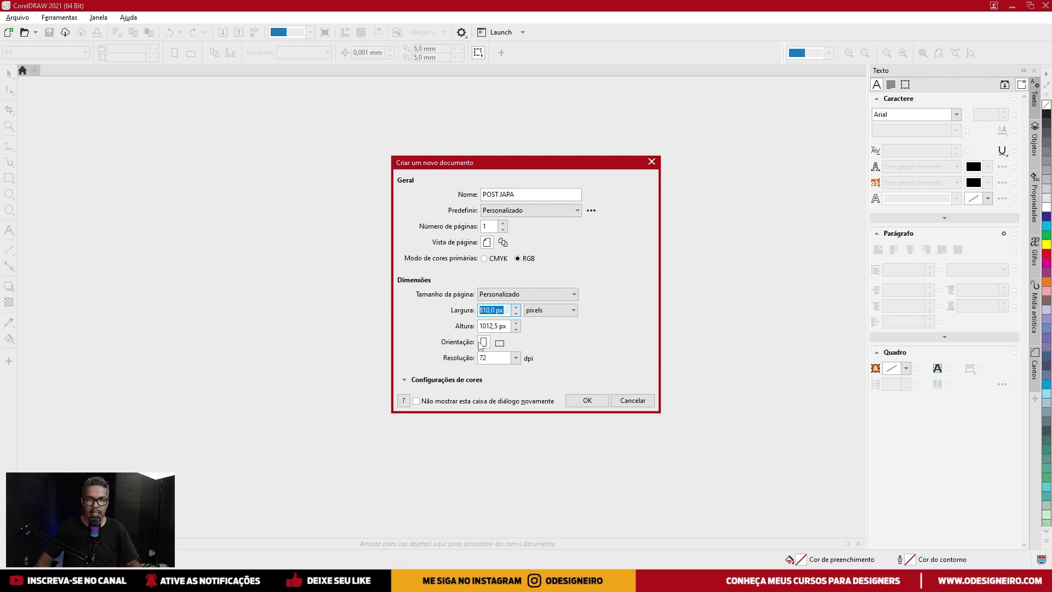
{"action": "type", "text": "1080"}
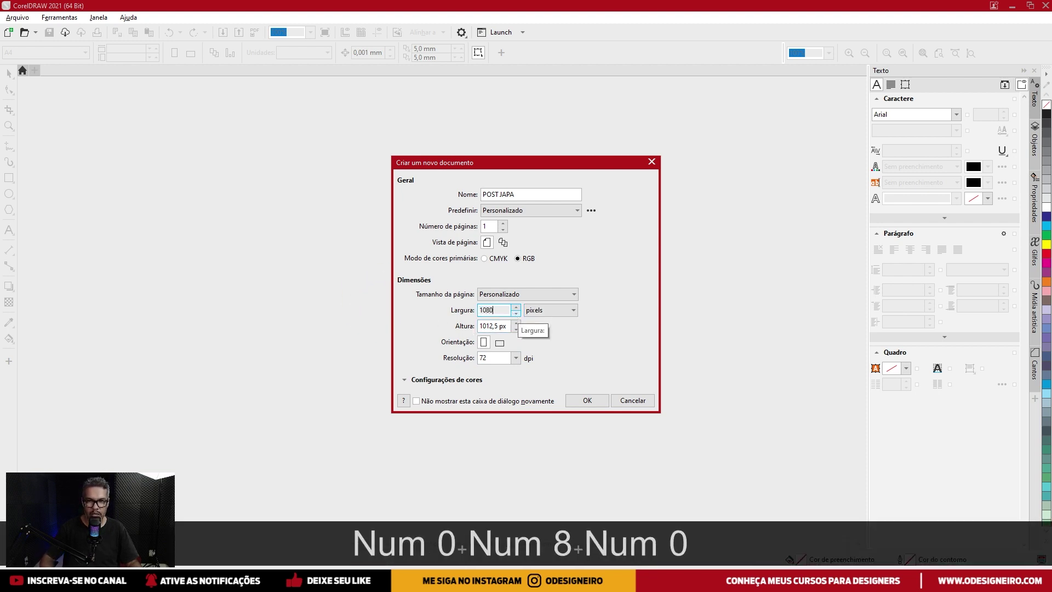
{"action": "key", "text": "Tab"}
{"action": "key", "text": "Tab"}
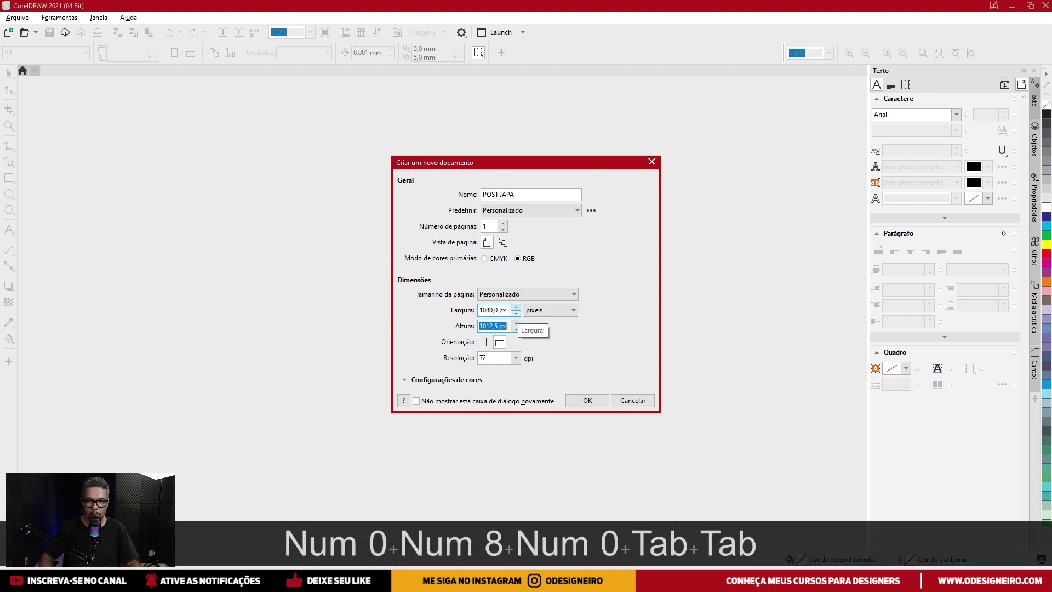
{"action": "type", "text": "1350"}
{"action": "key", "text": "Tab"}
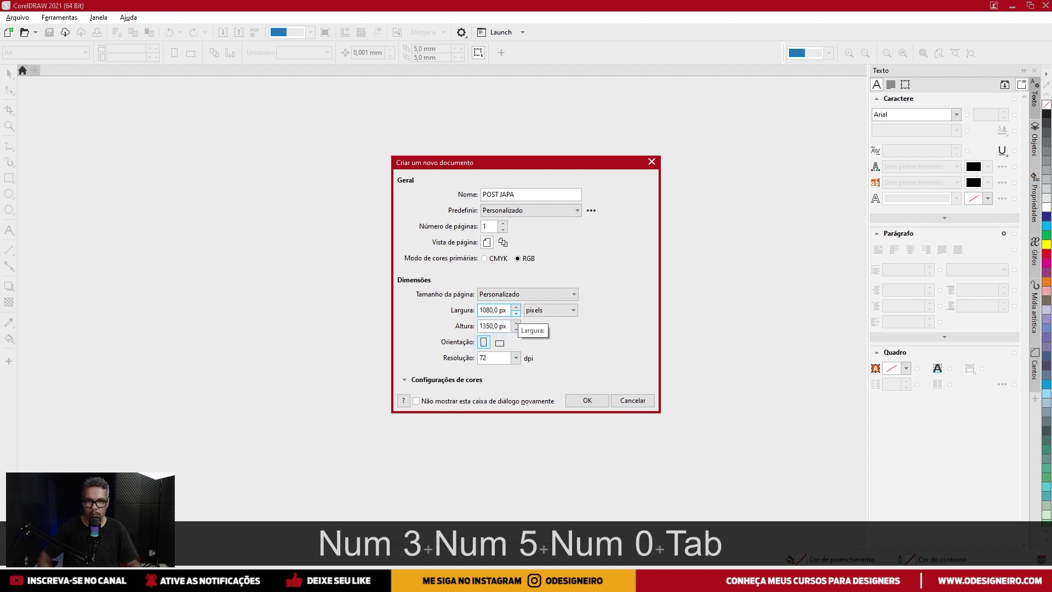
{"action": "left_click", "coordinate": [578, 401]}
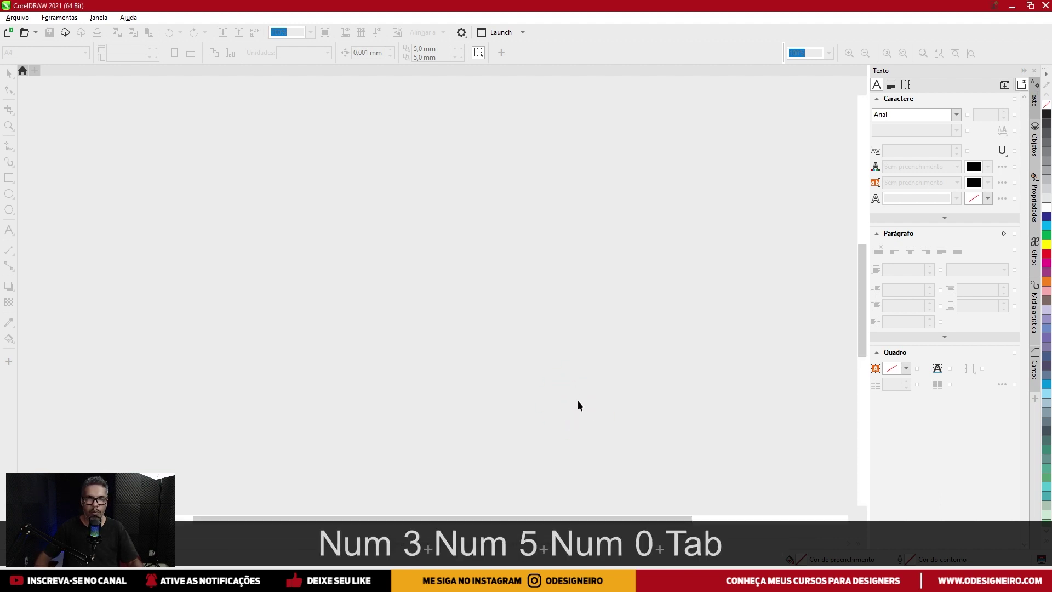
Fit the page in view and add a 1080 × 1350 px rectangle covering the whole page.
{"action": "key", "text": "F4"}
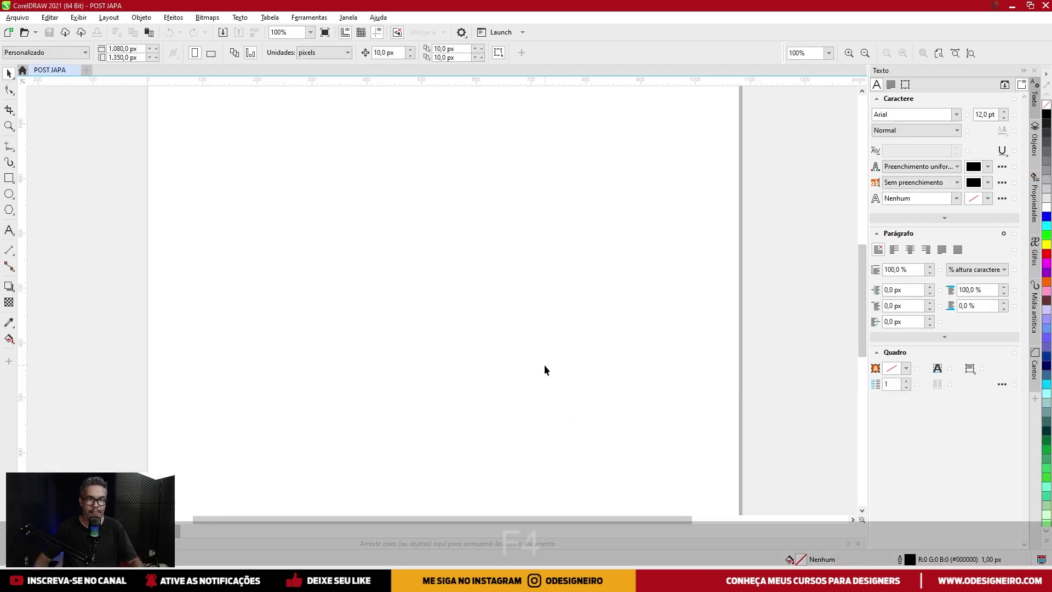
{"action": "key", "text": "shift+F4"}
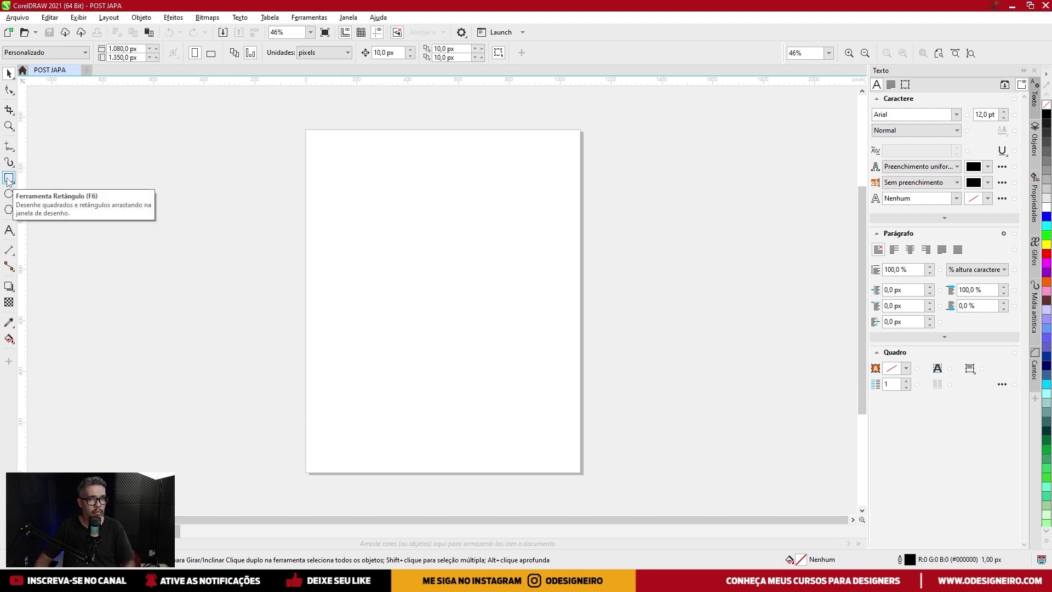
{"action": "double_click", "coordinate": [9, 178]}
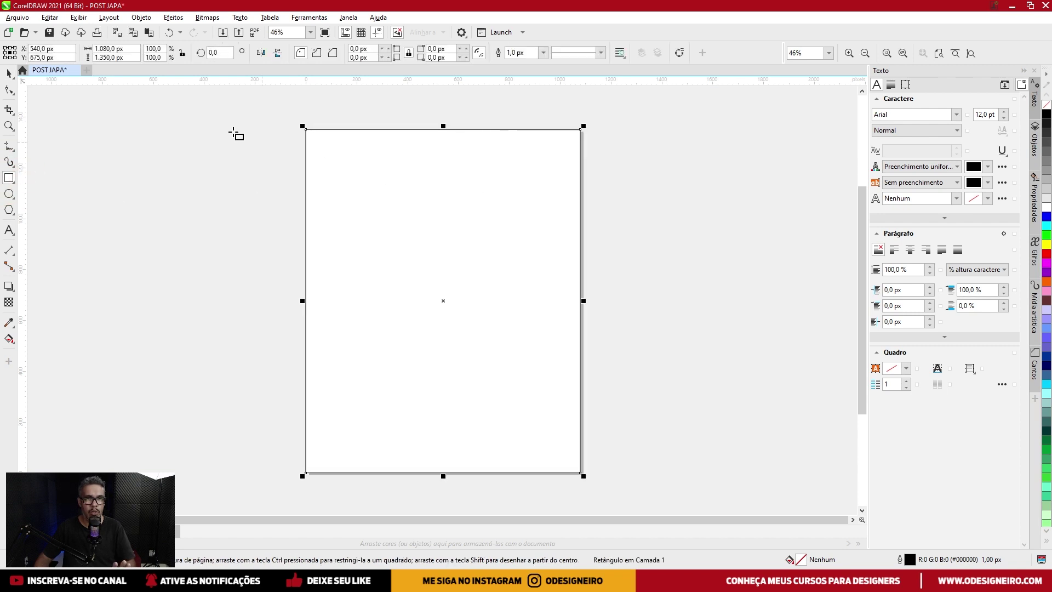
{"action": "left_click", "coordinate": [91, 127]}
{"action": "left_click", "coordinate": [475, 281]}
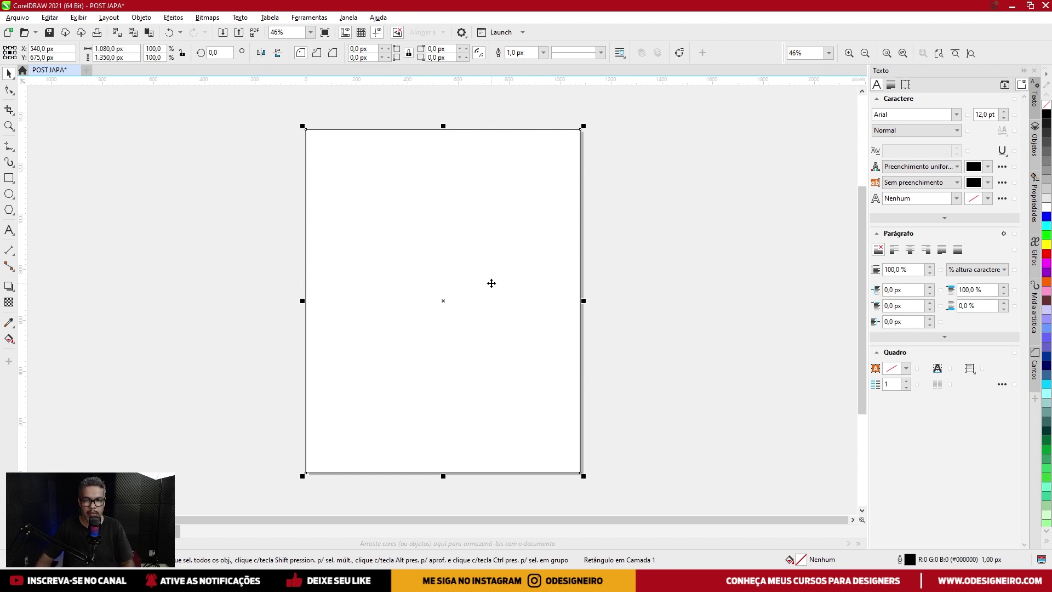
Give the page rectangle an elliptical gradient fill and select its black edge node.
{"action": "key", "text": "F11"}
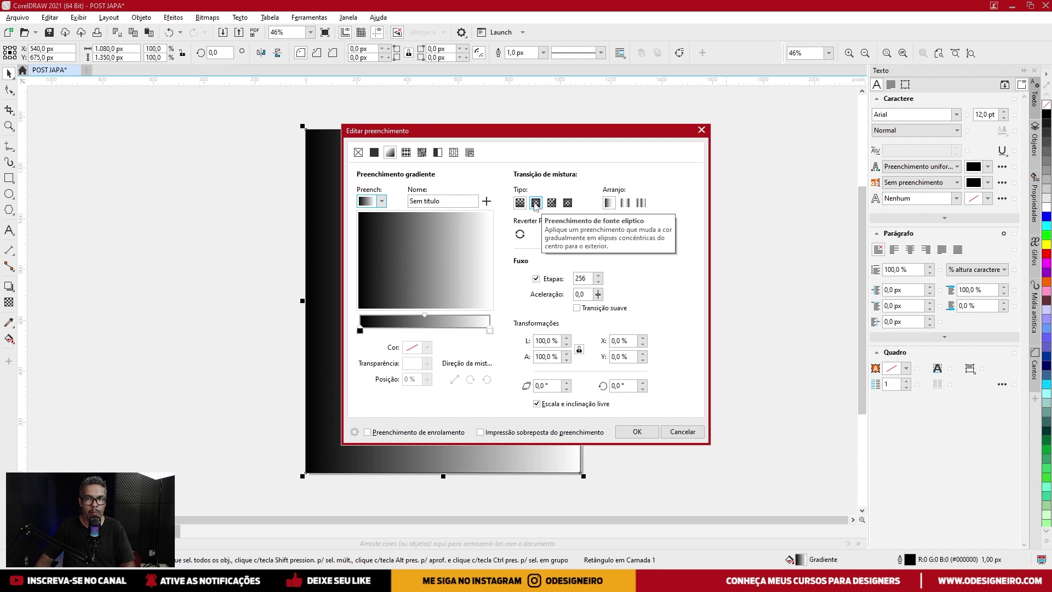
{"action": "left_click", "coordinate": [535, 203]}
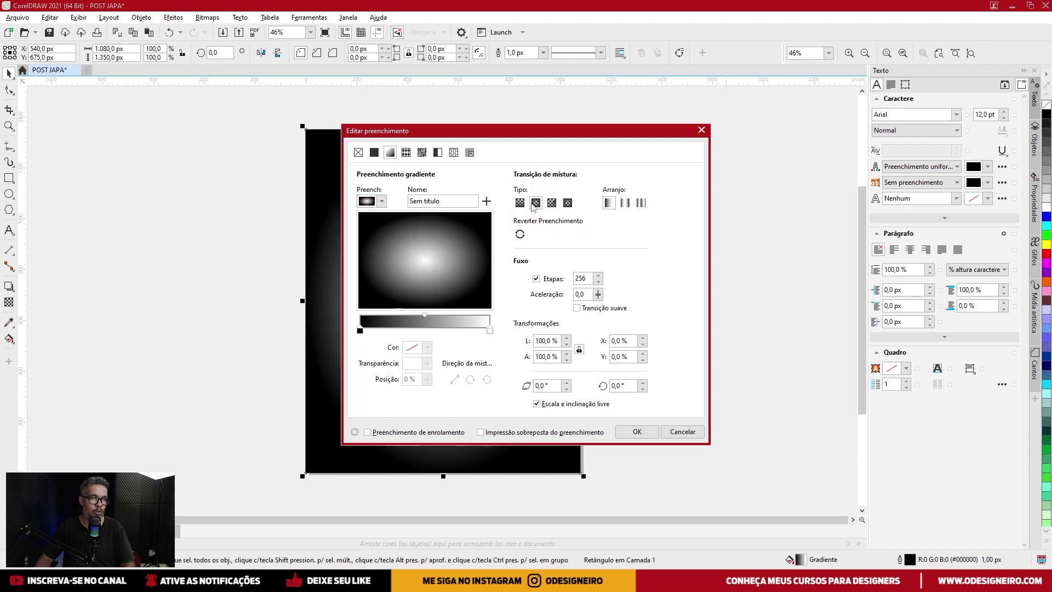
{"action": "left_click_drag", "start_coordinate": [502, 131], "coordinate": [775, 125]}
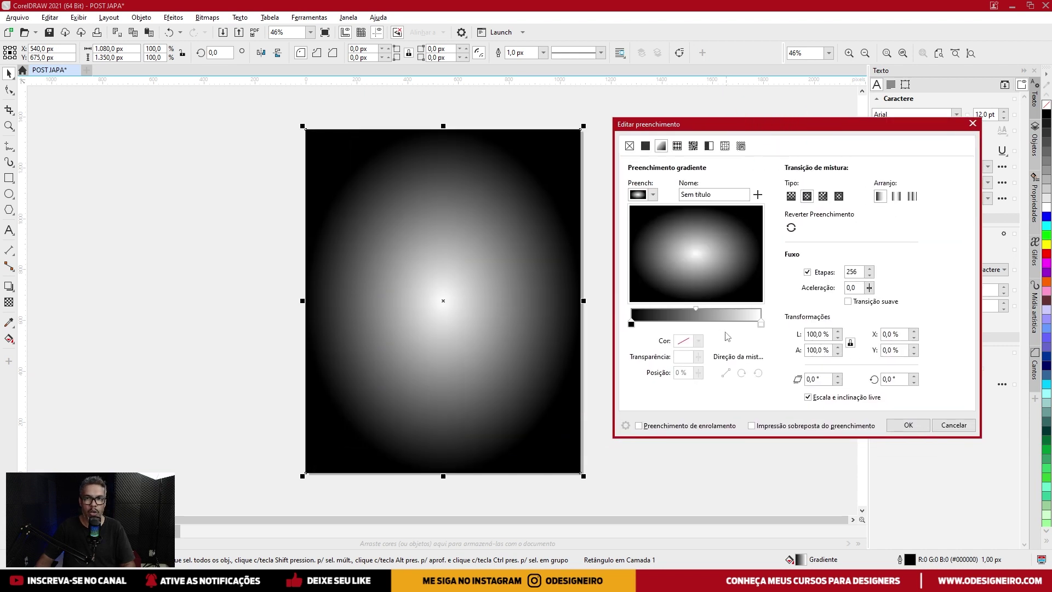
{"action": "left_click", "coordinate": [631, 323]}
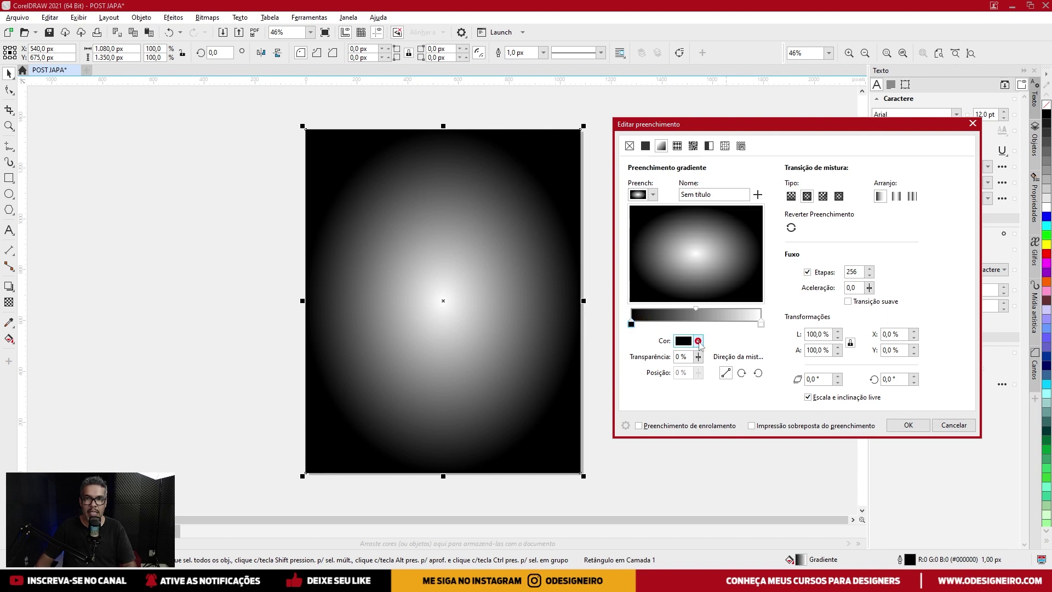
Set the gradient's edge colour to orange #FF5900.
{"action": "left_click", "coordinate": [699, 342]}
{"action": "left_click", "coordinate": [688, 473]}
{"action": "left_click_drag", "start_coordinate": [689, 476], "coordinate": [683, 474]}
{"action": "left_click_drag", "start_coordinate": [734, 422], "coordinate": [758, 389]}
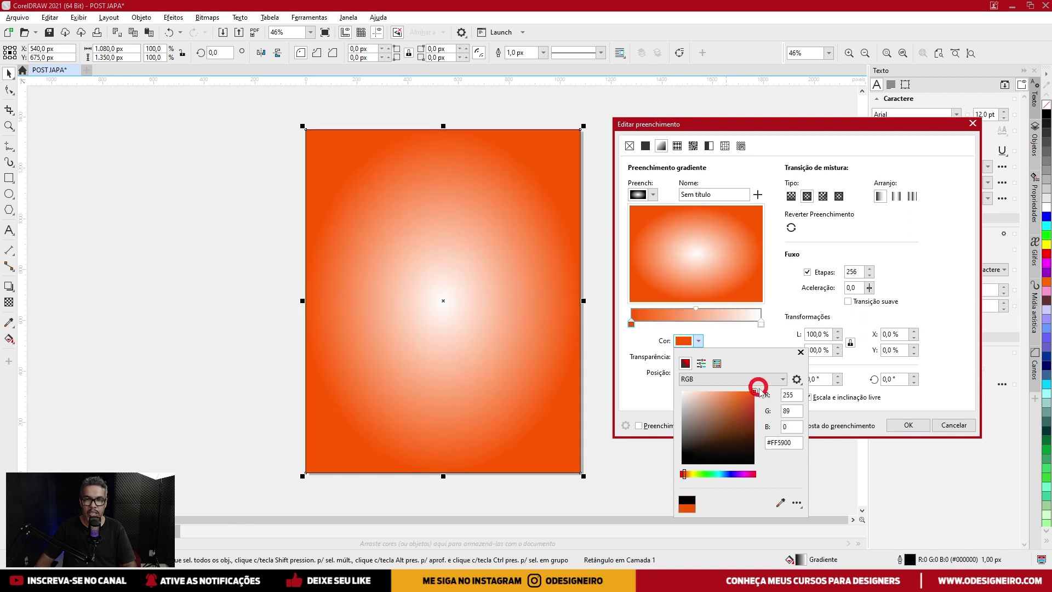
{"action": "left_click", "coordinate": [684, 474]}
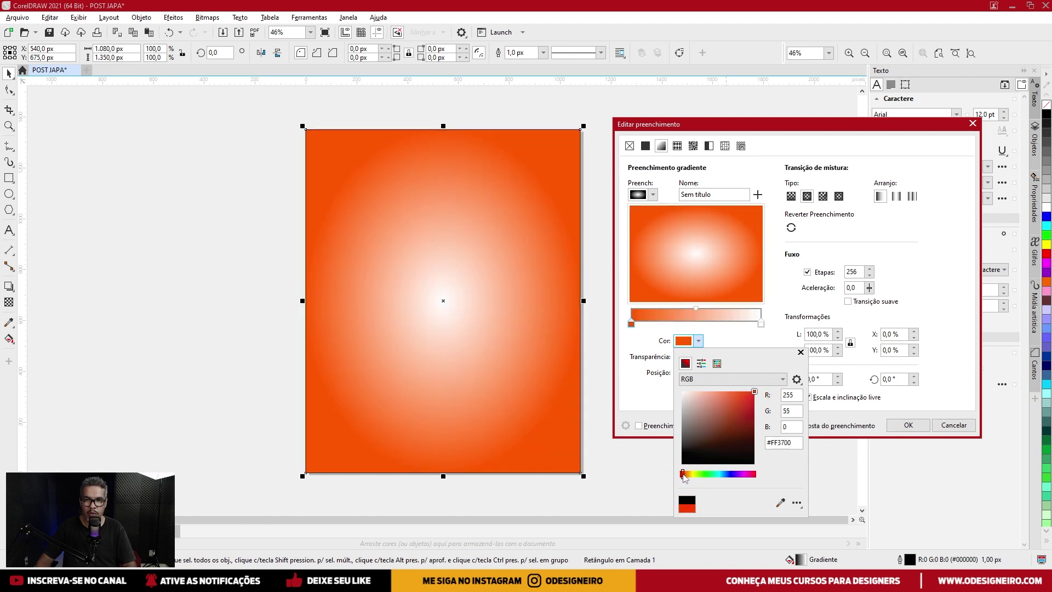
{"action": "left_click", "coordinate": [682, 474]}
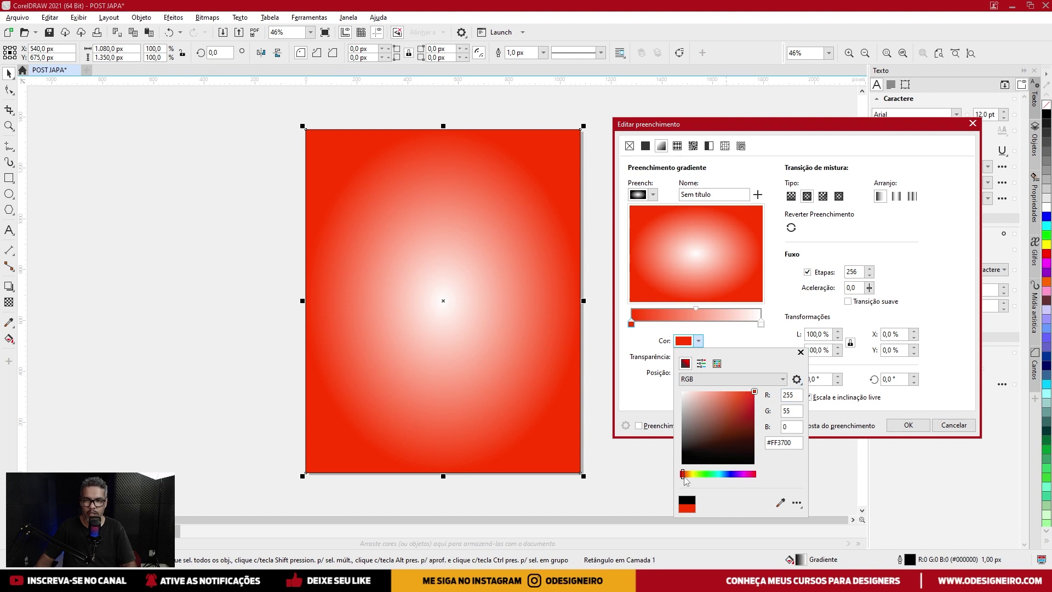
{"action": "left_click", "coordinate": [683, 474]}
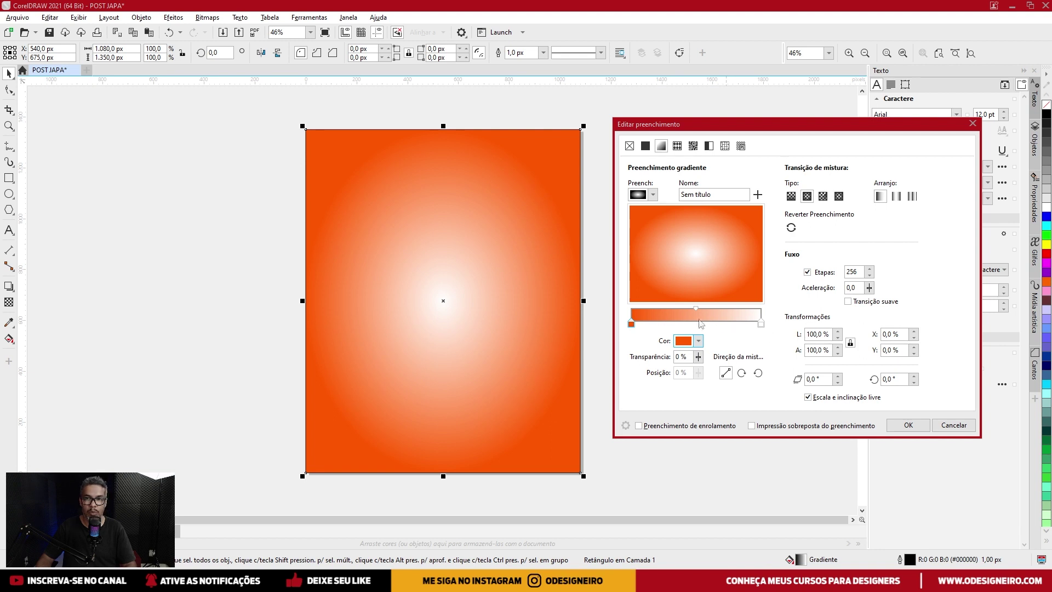
{"action": "left_click", "coordinate": [698, 341]}
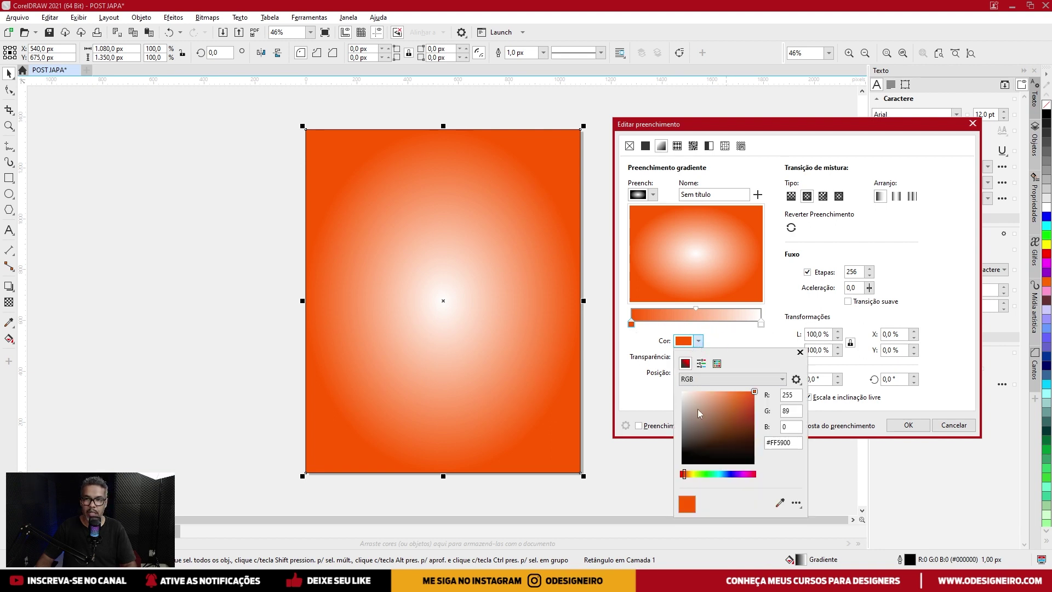
{"action": "left_click", "coordinate": [786, 317]}
Set the gradient's centre colour to a lighter orange #FF6E00 and apply the fill.
{"action": "left_click", "coordinate": [761, 325]}
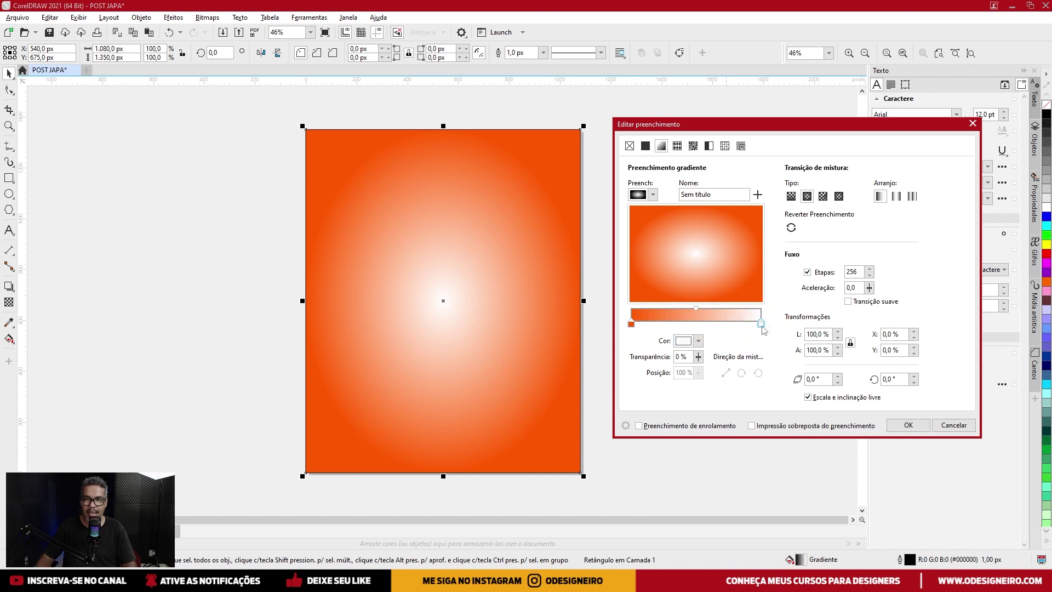
{"action": "left_click", "coordinate": [698, 340]}
{"action": "left_click_drag", "start_coordinate": [691, 477], "coordinate": [683, 474]}
{"action": "left_click", "coordinate": [756, 390]}
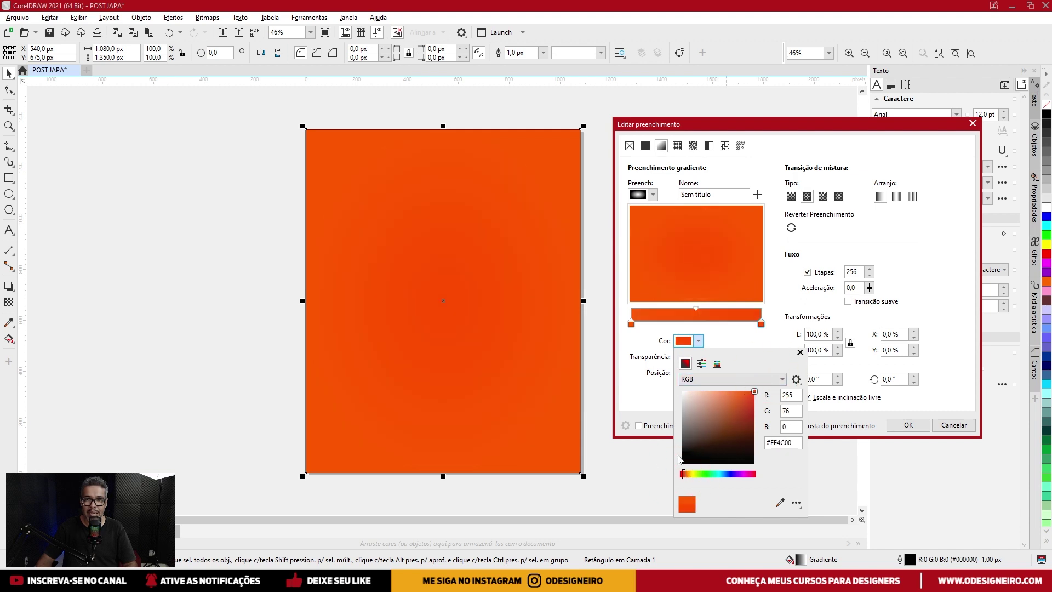
{"action": "left_click_drag", "start_coordinate": [684, 474], "coordinate": [685, 475]}
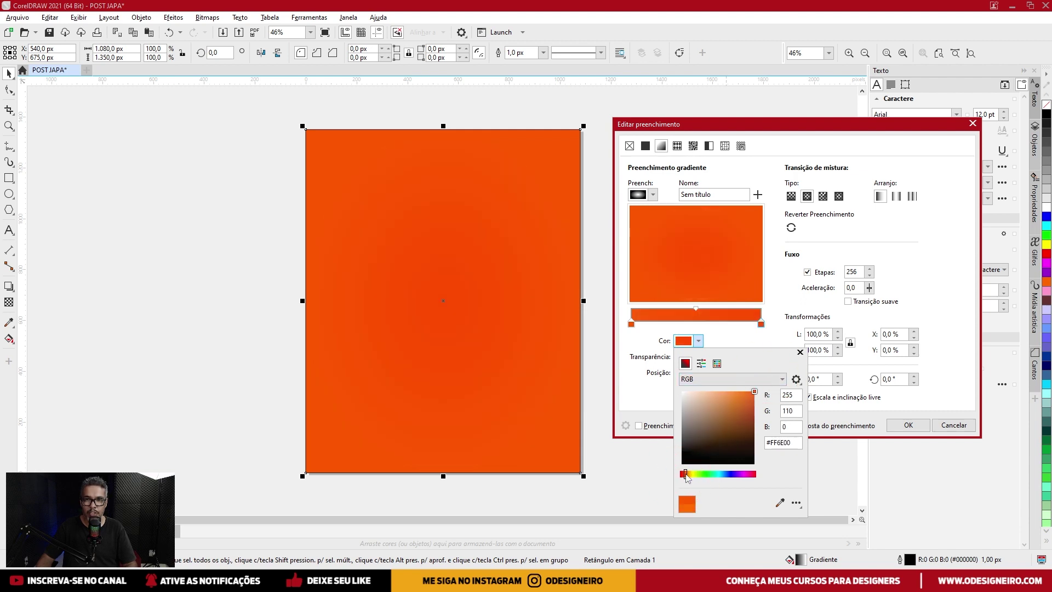
{"action": "left_click", "coordinate": [685, 474]}
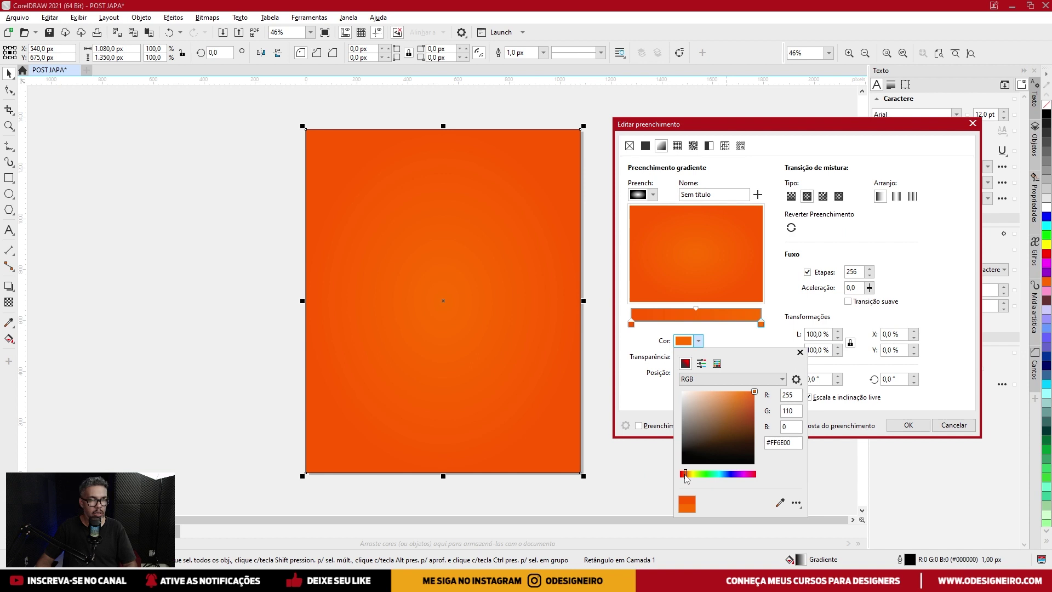
{"action": "left_click_drag", "start_coordinate": [687, 475], "coordinate": [688, 478]}
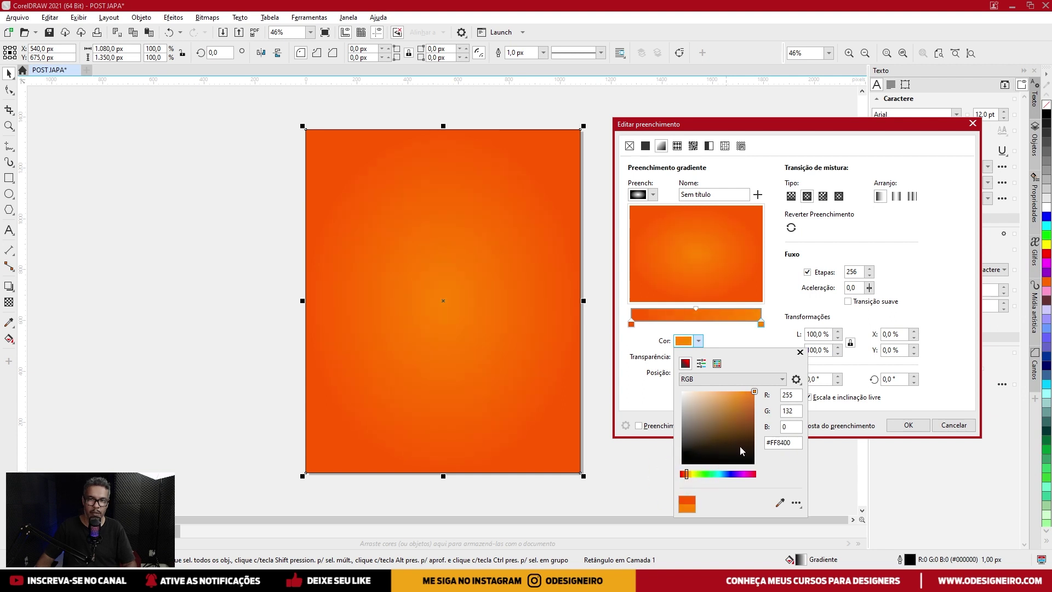
{"action": "left_click", "coordinate": [783, 341]}
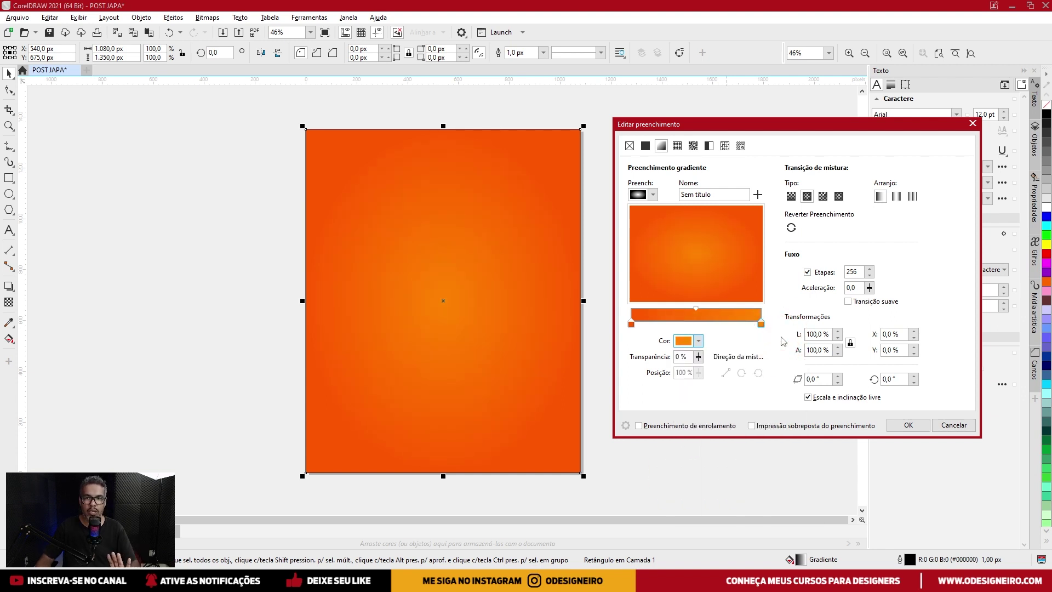
{"action": "left_click", "coordinate": [907, 426]}
{"action": "left_click", "coordinate": [520, 244]}
{"action": "left_click", "coordinate": [521, 239]}
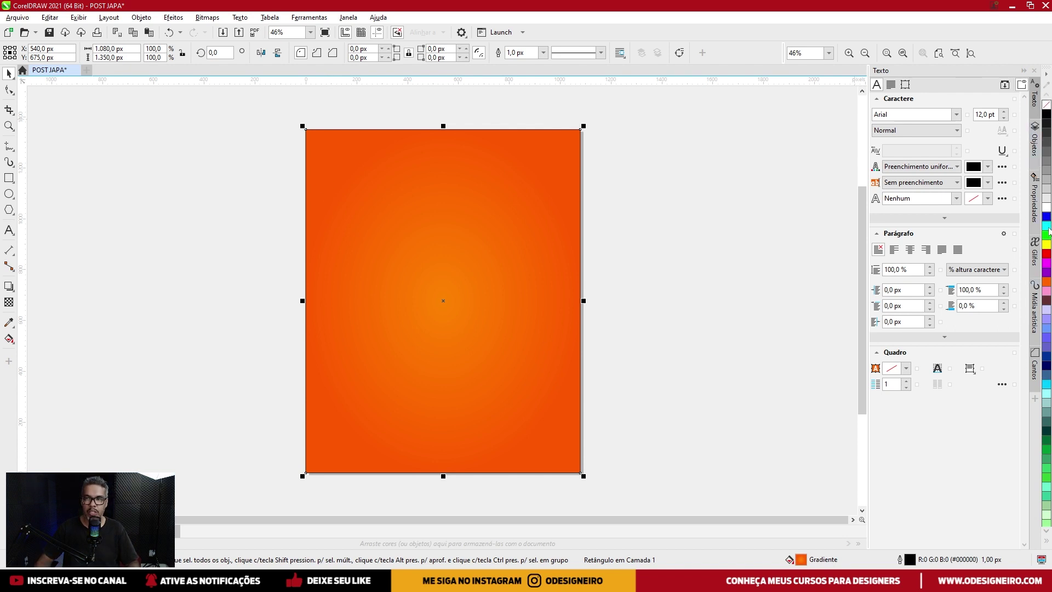
Remove the rectangle's outline, try grey and green fills, then undo back to the orange gradient.
{"action": "right_click", "coordinate": [1047, 111]}
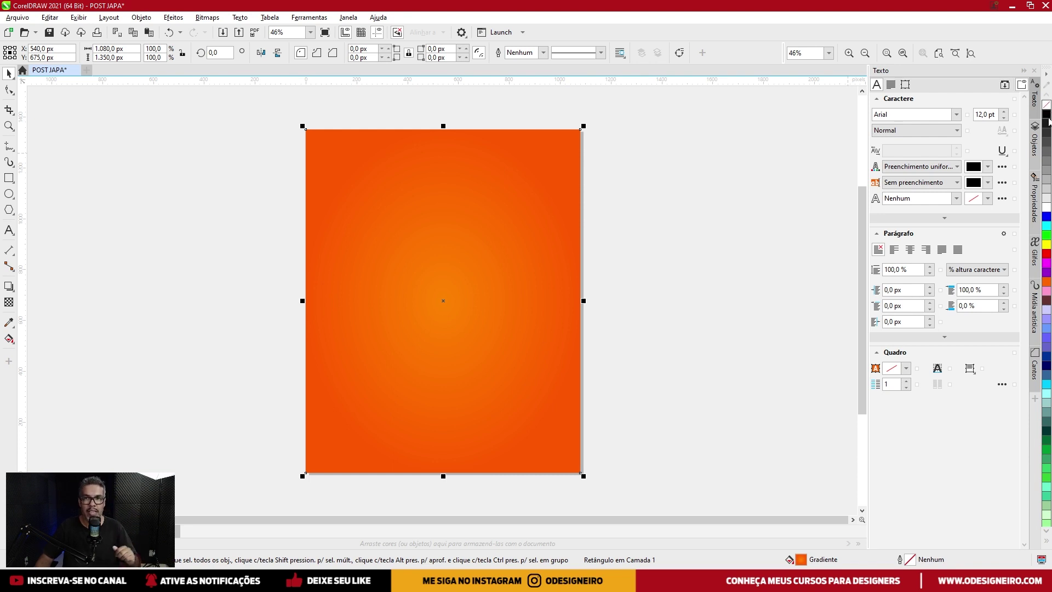
{"action": "left_click", "coordinate": [1046, 173]}
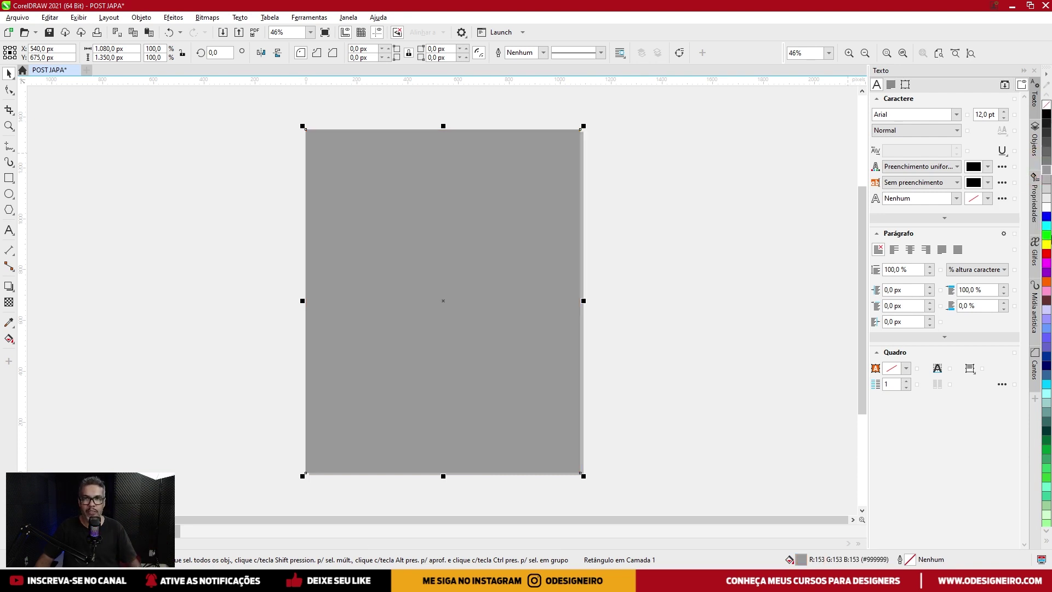
{"action": "left_click", "coordinate": [1045, 235]}
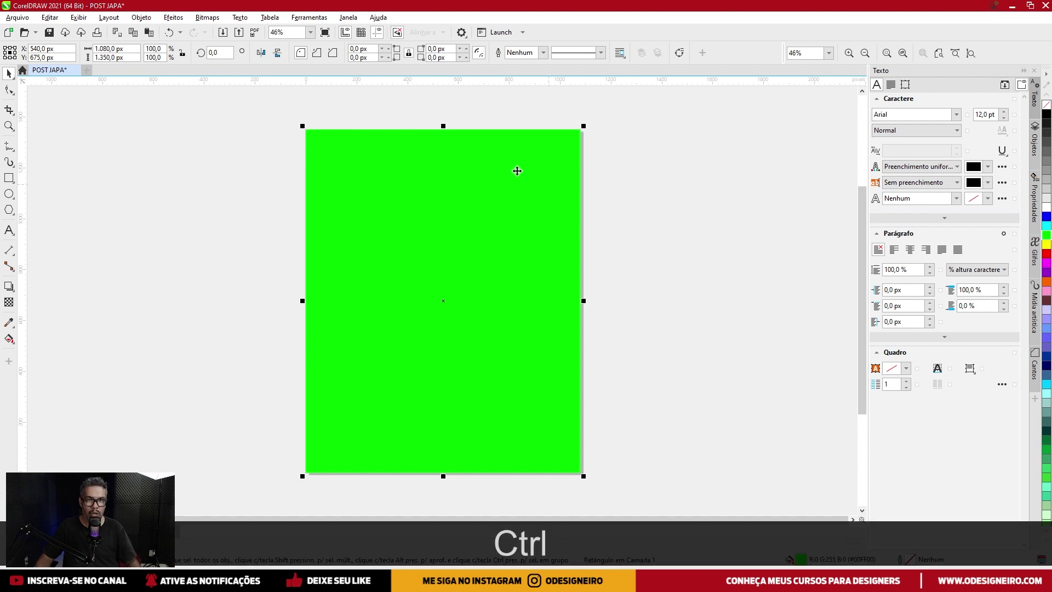
{"action": "key", "text": "ctrl+z"}
{"action": "key", "text": "ctrl+z"}
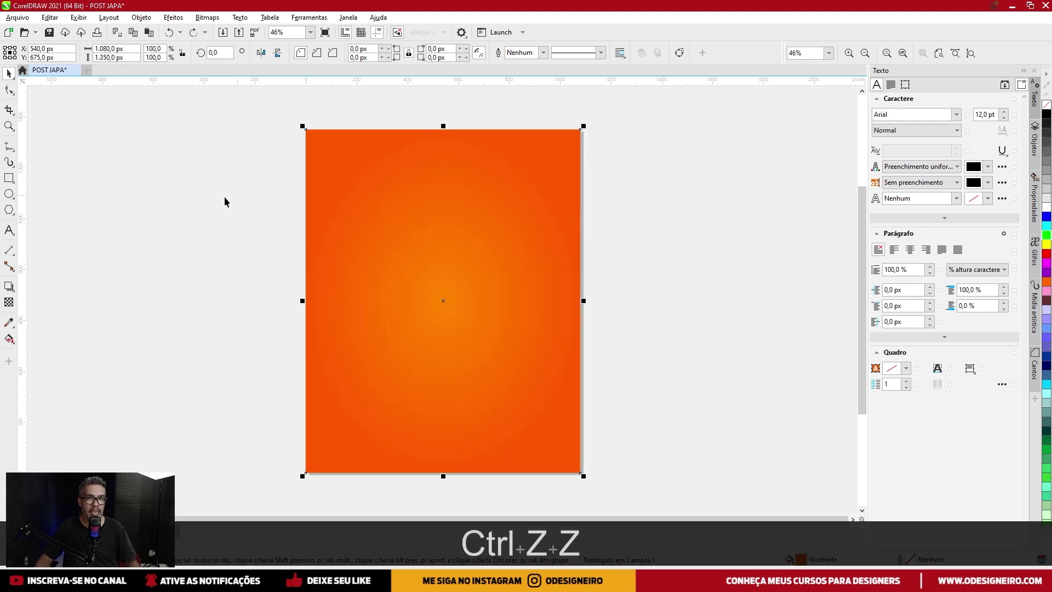
Deselect the background rectangle and bring up the Import dialog.
{"action": "left_click", "coordinate": [193, 222]}
{"action": "scroll", "coordinate": [206, 245], "scroll_direction": "right", "scroll_amount": 1}
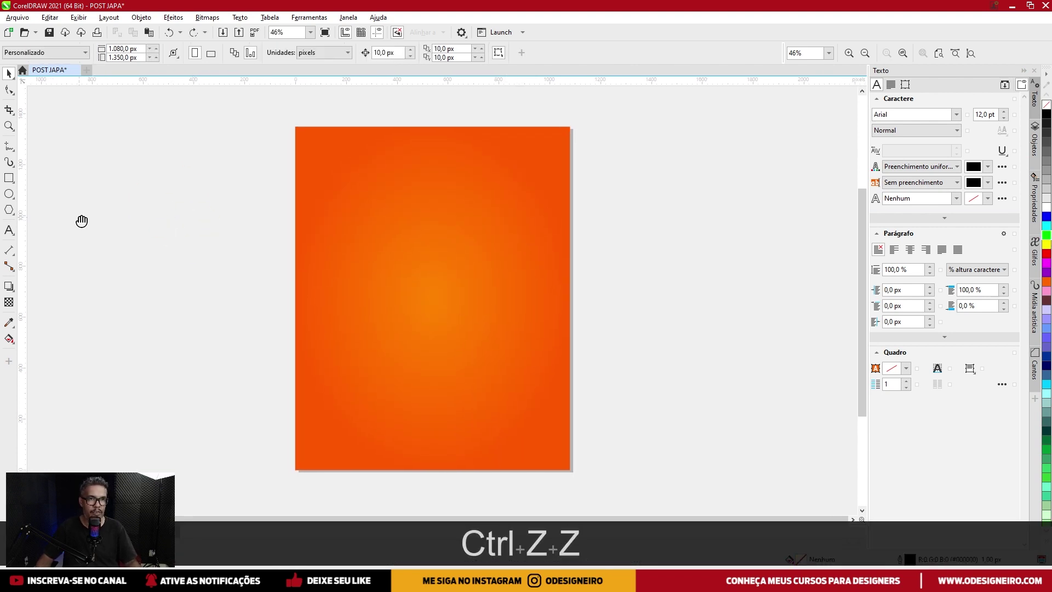
{"action": "left_click", "coordinate": [153, 209]}
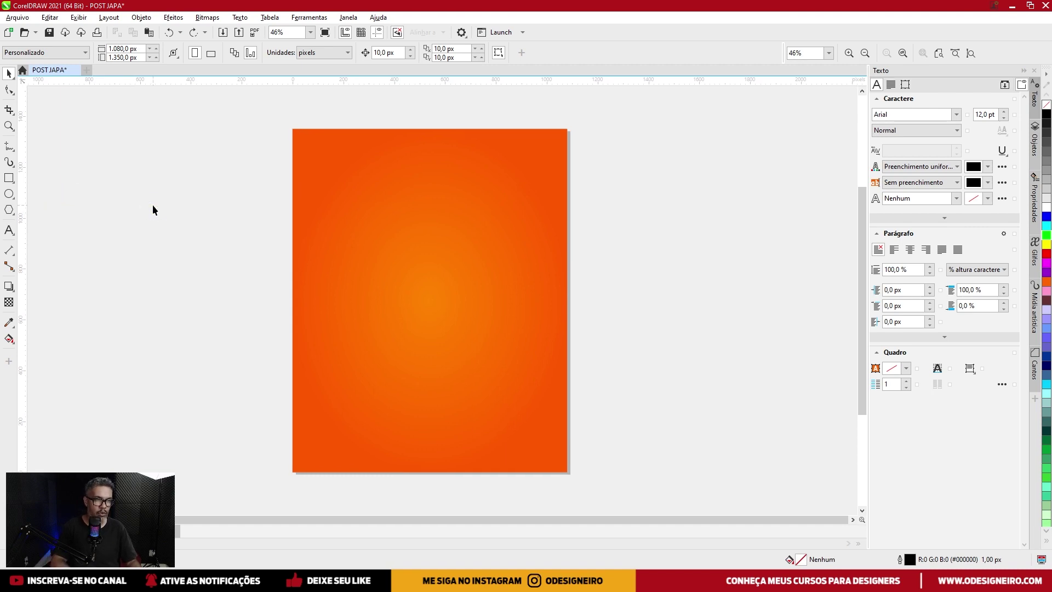
{"action": "key", "text": "ctrl+i"}
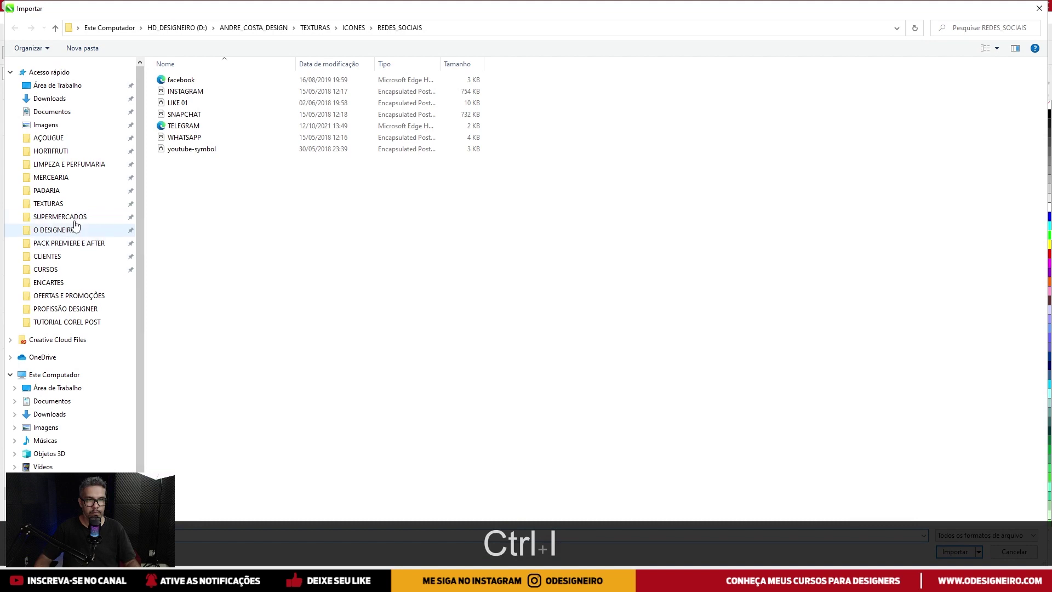
Import sushi_PNG9202 from TEXTURAS > COMIDAS > JAPONESA and place it on the page.
{"action": "left_click", "coordinate": [57, 204]}
{"action": "double_click", "coordinate": [894, 170]}
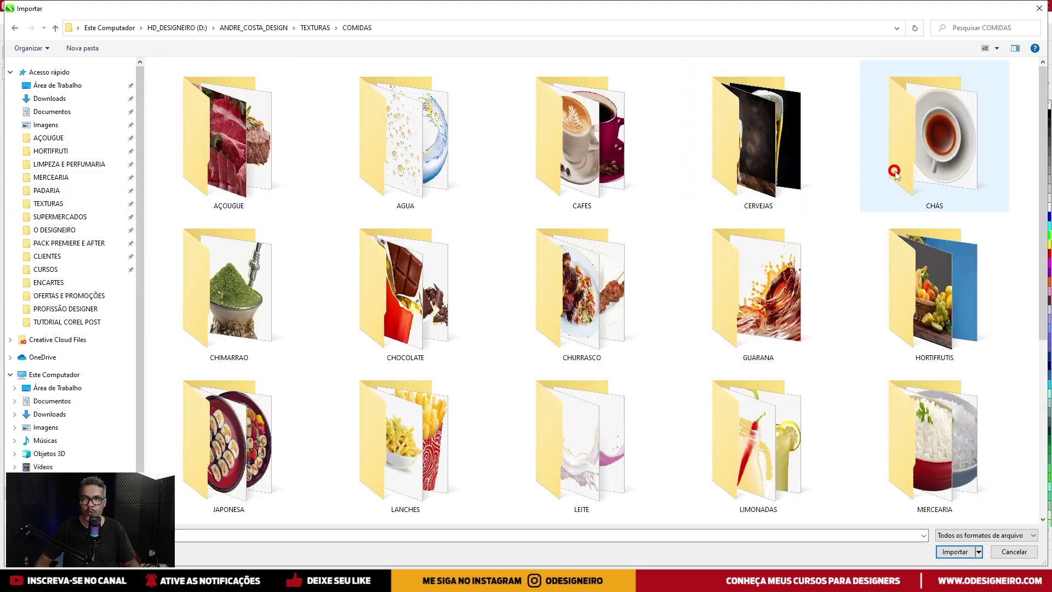
{"action": "double_click", "coordinate": [220, 446]}
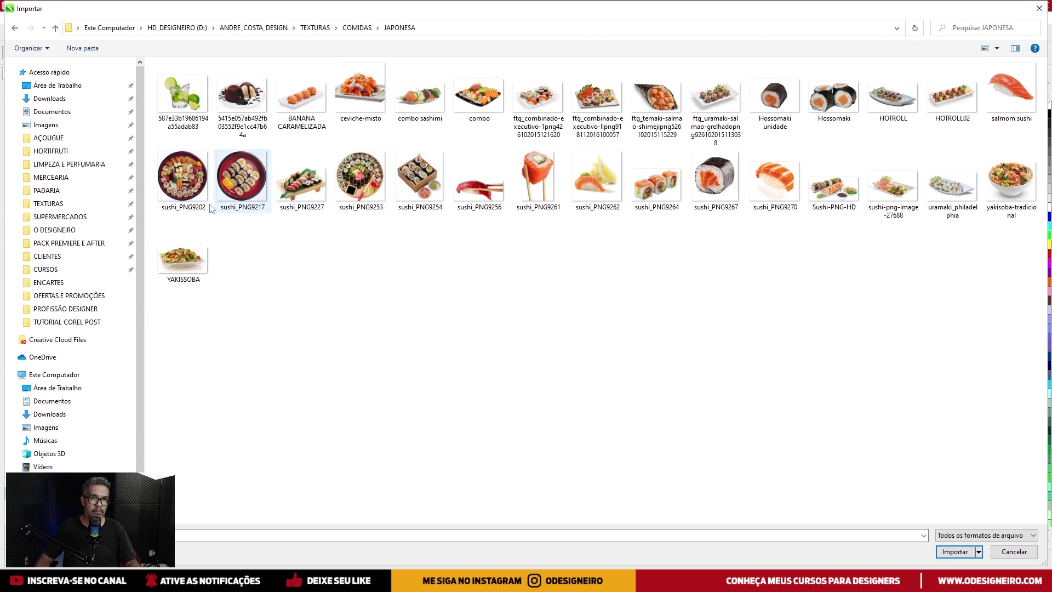
{"action": "double_click", "coordinate": [176, 192]}
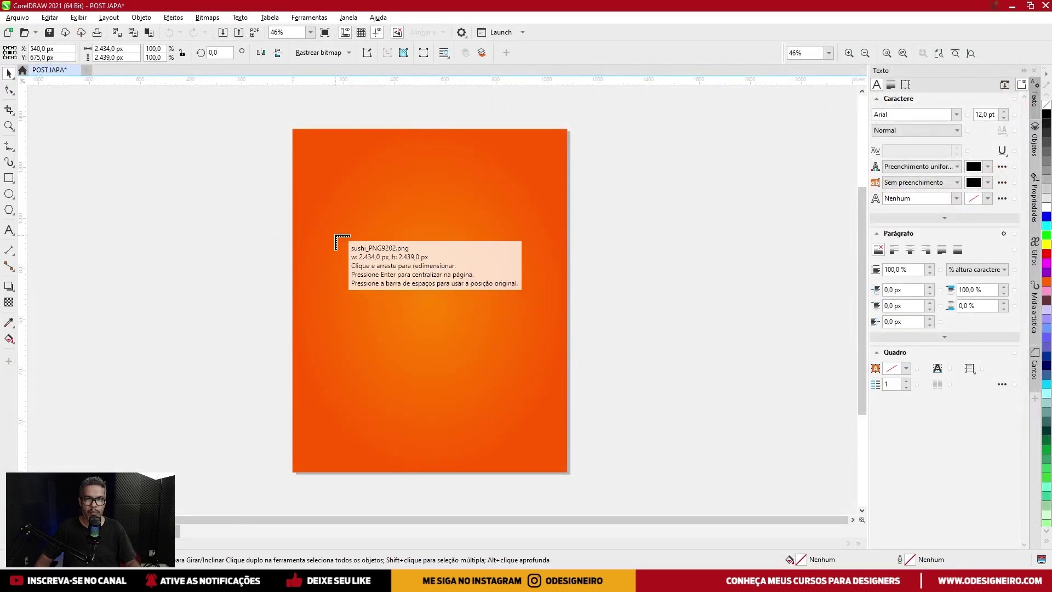
{"action": "left_click_drag", "start_coordinate": [336, 236], "coordinate": [520, 399]}
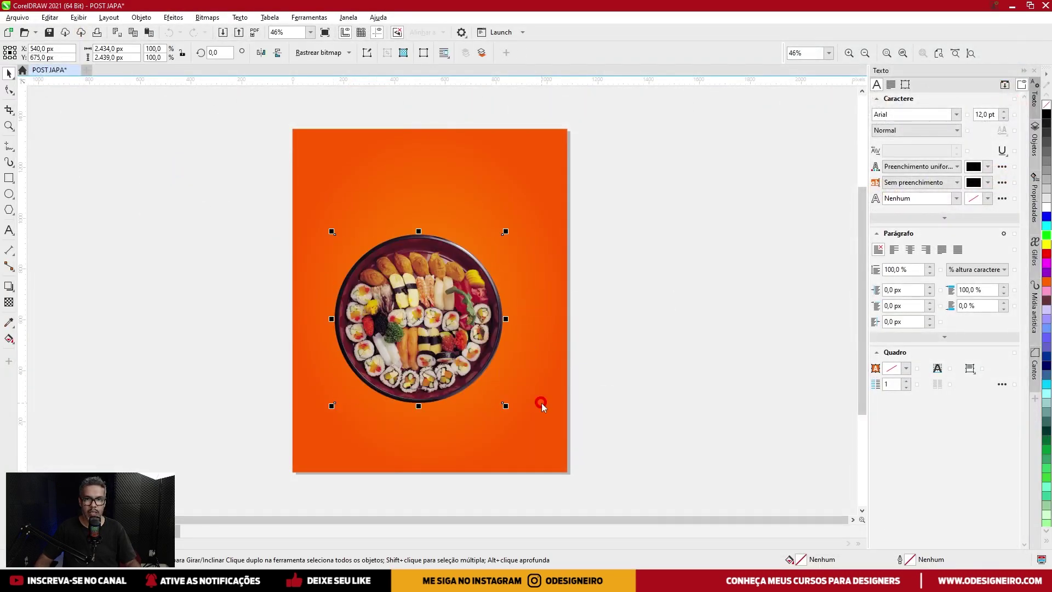
Enlarge the platter proportionally, centre it on the page and lower it slightly below the middle.
{"action": "left_click_drag", "start_coordinate": [454, 320], "coordinate": [466, 312]}
{"action": "left_click_drag", "start_coordinate": [515, 223], "coordinate": [526, 212]}
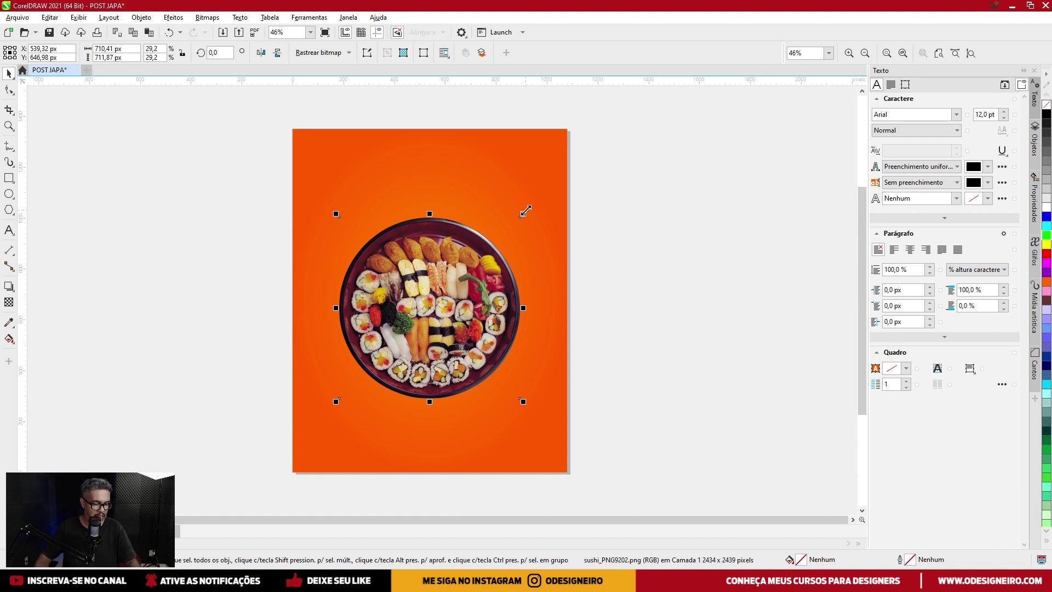
{"action": "key", "text": "p"}
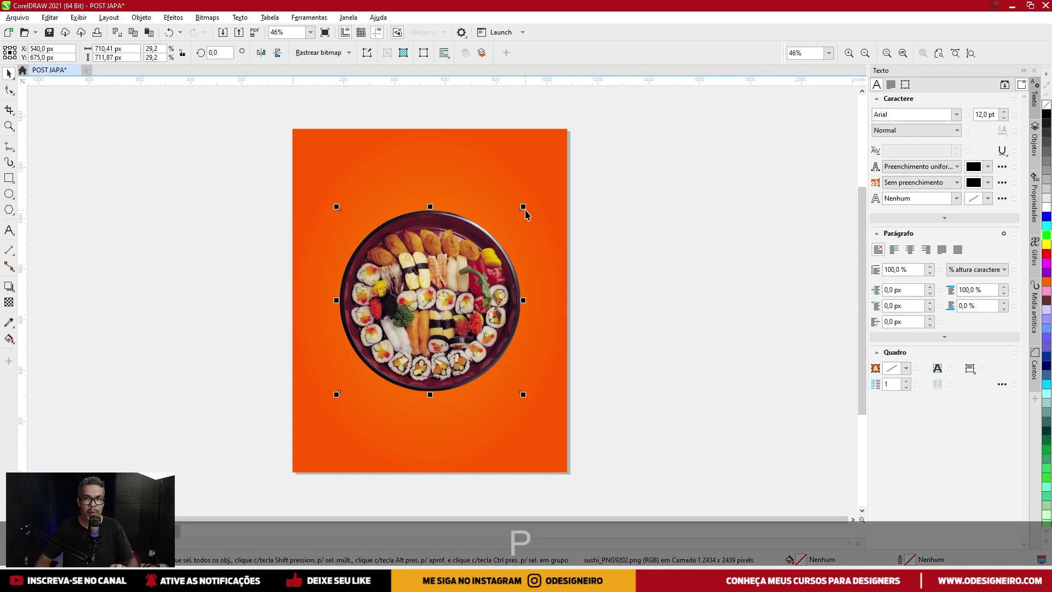
{"action": "left_click_drag", "start_coordinate": [455, 280], "coordinate": [451, 297]}
{"action": "left_click_drag", "start_coordinate": [455, 243], "coordinate": [439, 288]}
{"action": "left_click", "coordinate": [656, 270]}
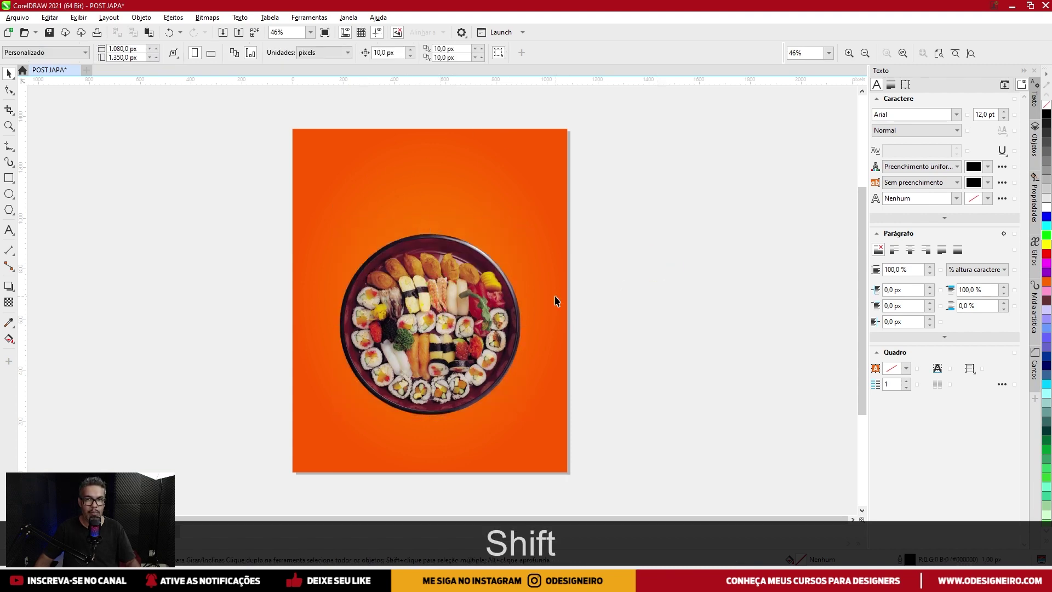
{"action": "left_click_drag", "start_coordinate": [556, 300], "coordinate": [533, 287]}
{"action": "key", "text": "ctrl+i"}
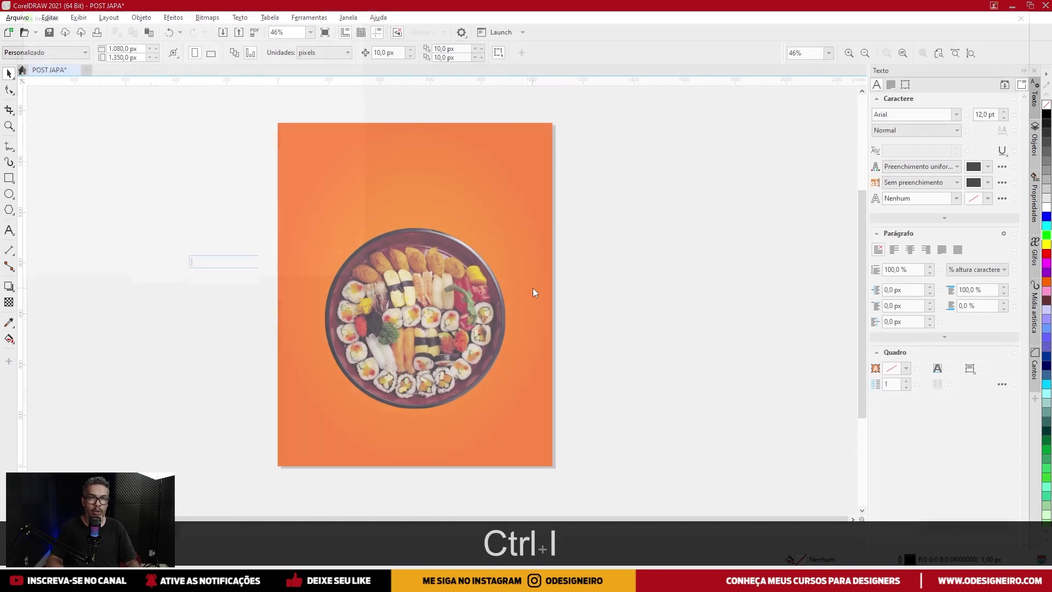
Import sushi_PNG9261 and sushi_PNG9256 together, placing the tuna sushi beside the page.
{"action": "left_click", "coordinate": [539, 178]}
{"action": "left_click", "coordinate": [480, 196], "text": "ctrl"}
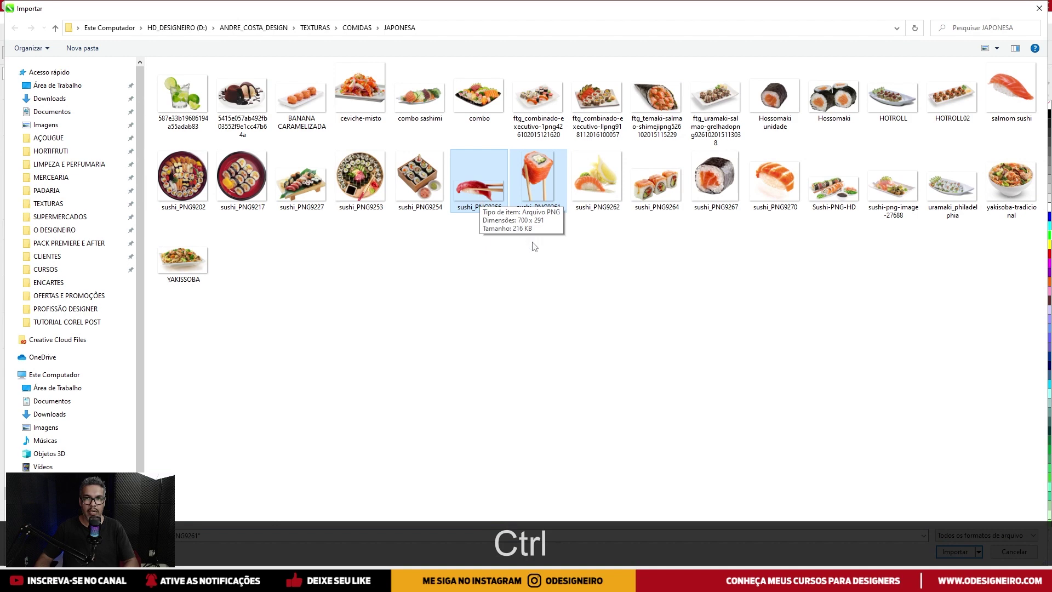
{"action": "left_click", "coordinate": [481, 196], "text": "ctrl"}
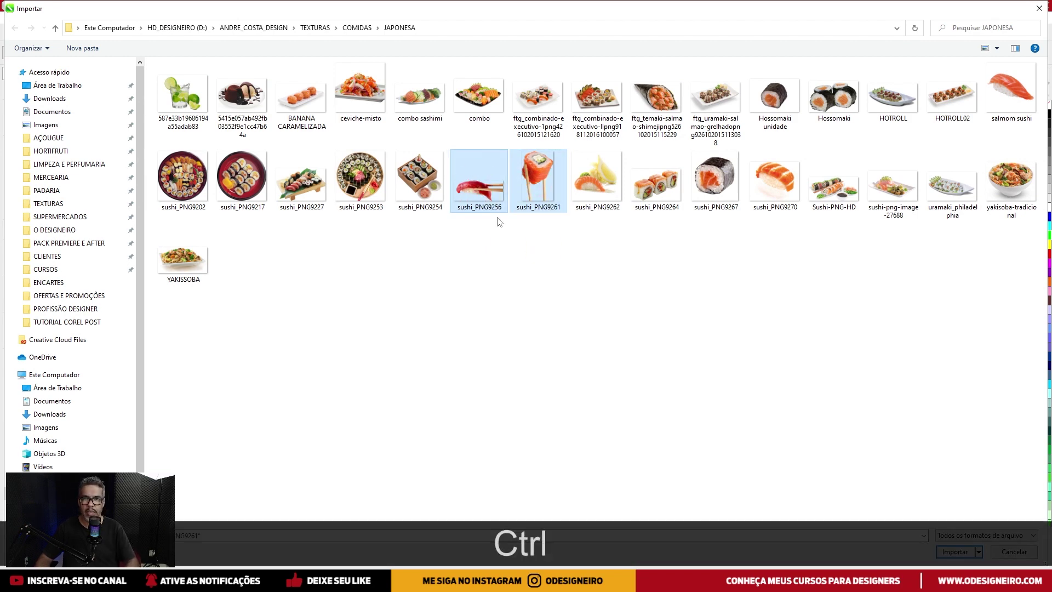
{"action": "key", "text": "Return"}
{"action": "left_click", "coordinate": [589, 198]}
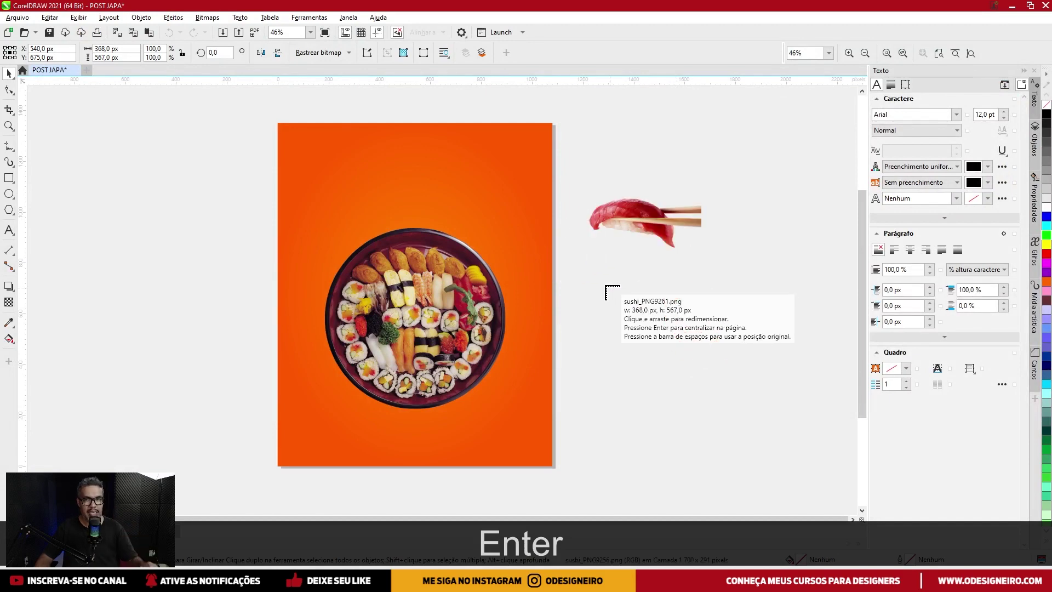
Place the salmon roll below the tuna sushi and enlarge it proportionally.
{"action": "left_click_drag", "start_coordinate": [598, 277], "coordinate": [685, 408]}
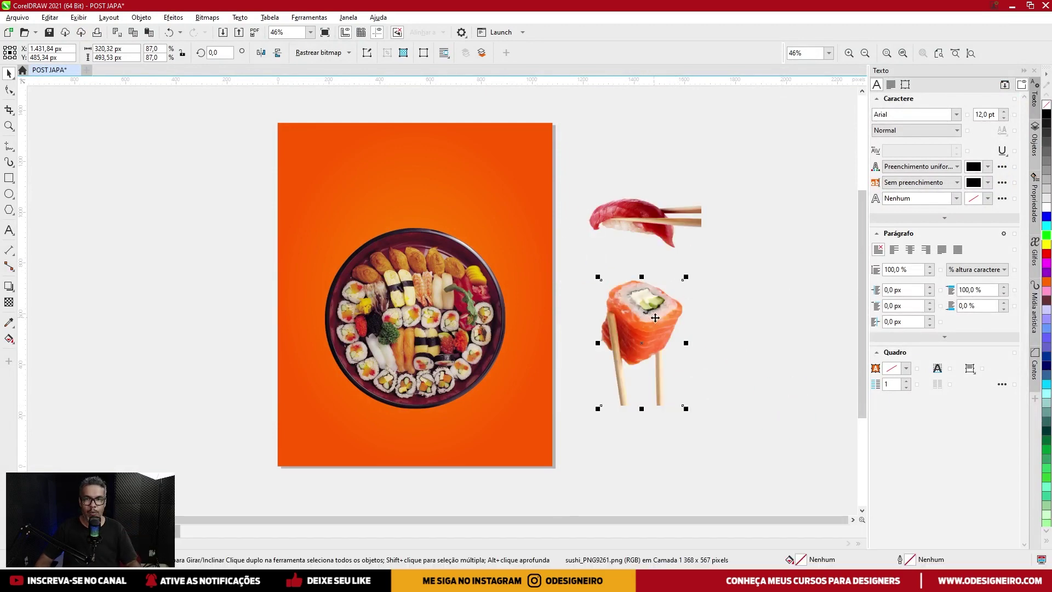
{"action": "left_click", "coordinate": [641, 342]}
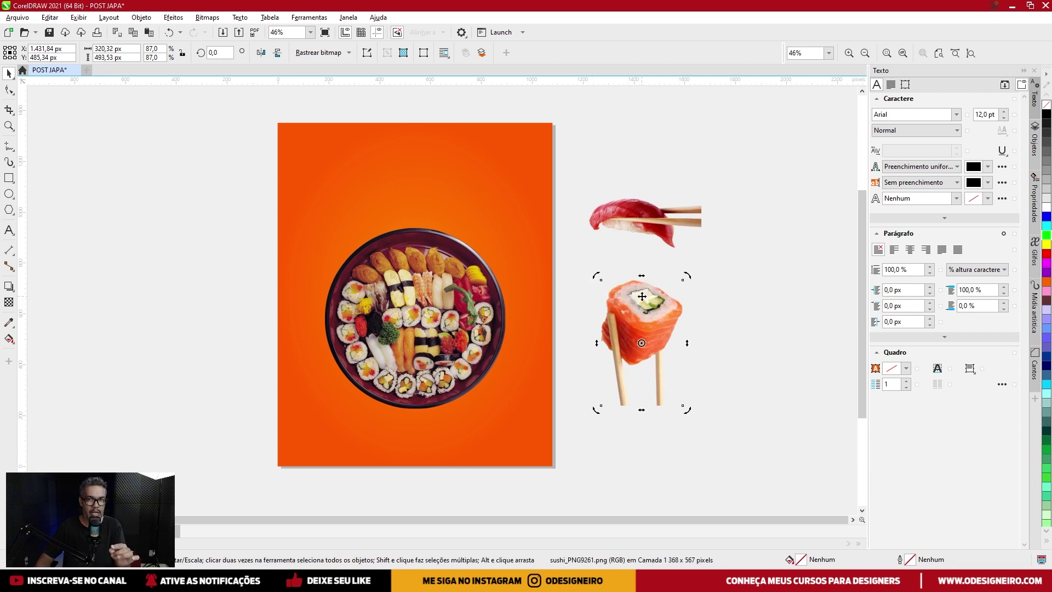
{"action": "left_click", "coordinate": [703, 291]}
{"action": "left_click", "coordinate": [647, 314]}
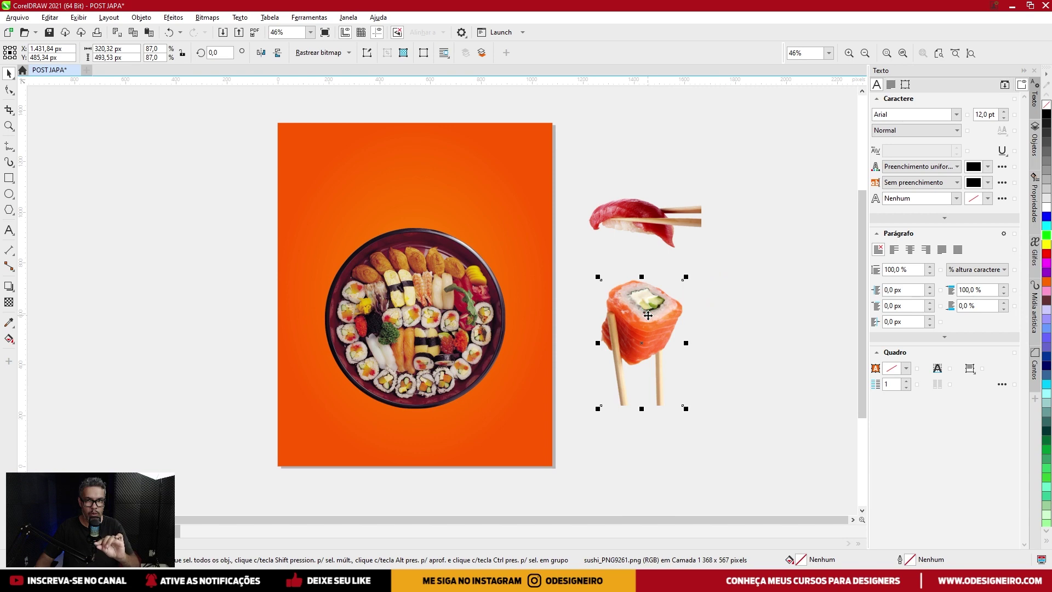
{"action": "mouse_move", "coordinate": [598, 277]}
{"action": "left_mouse_down"}
{"action": "mouse_move", "coordinate": [570, 246]}
{"action": "mouse_move", "coordinate": [603, 272]}
{"action": "mouse_move", "coordinate": [590, 260]}
{"action": "left_mouse_up"}
{"action": "key", "text": "shift"}
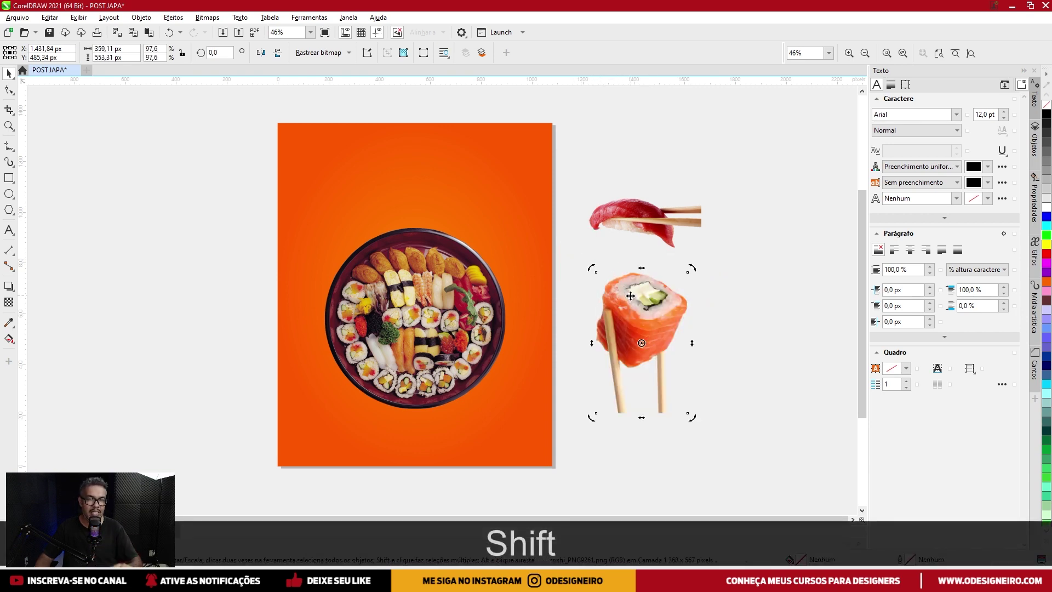
Rotate the salmon roll to about 112°, shrink it to 66.8% and move it onto the page's upper-right edge.
{"action": "left_click", "coordinate": [629, 291]}
{"action": "left_click_drag", "start_coordinate": [594, 269], "coordinate": [593, 355]}
{"action": "key", "text": "shift"}
{"action": "mouse_move", "coordinate": [603, 379]}
{"action": "left_mouse_down"}
{"action": "mouse_move", "coordinate": [600, 303]}
{"action": "mouse_move", "coordinate": [597, 388]}
{"action": "mouse_move", "coordinate": [591, 375]}
{"action": "left_mouse_up"}
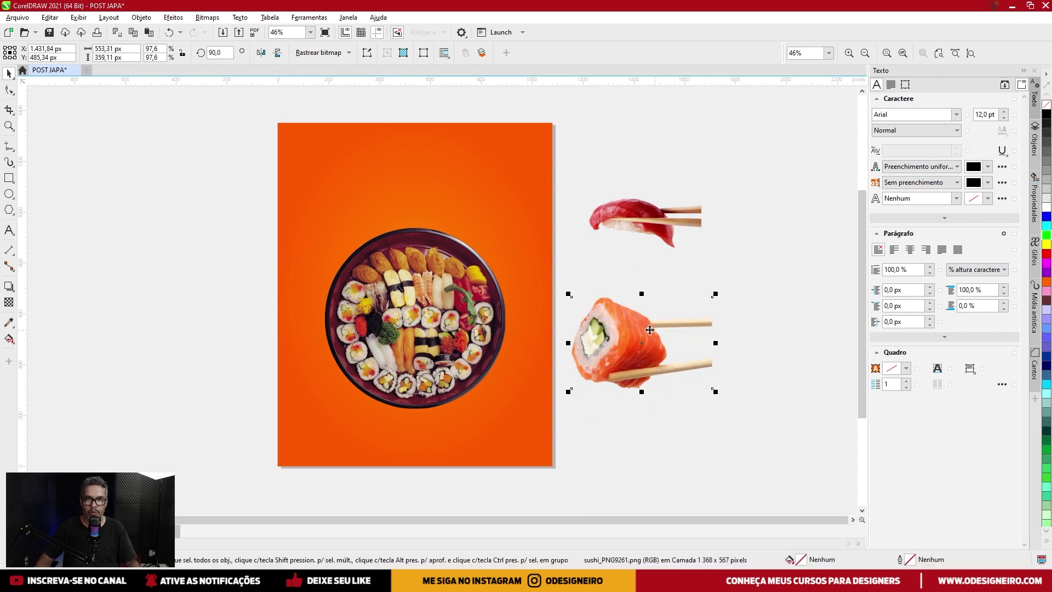
{"action": "left_click_drag", "start_coordinate": [722, 296], "coordinate": [694, 268]}
{"action": "left_click_drag", "start_coordinate": [629, 374], "coordinate": [551, 257]}
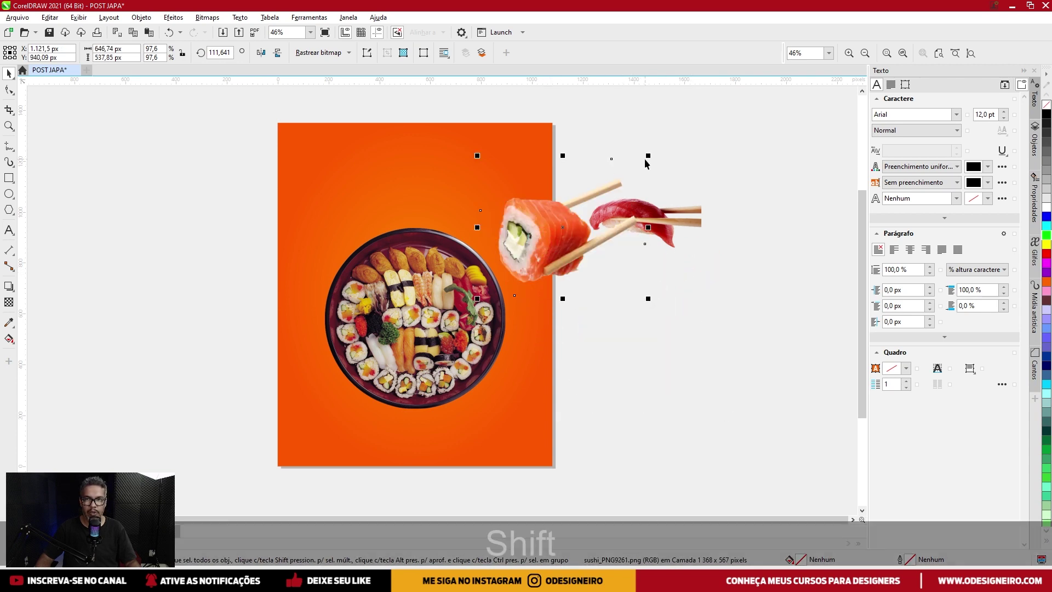
{"action": "left_click_drag", "start_coordinate": [646, 156], "coordinate": [622, 161]}
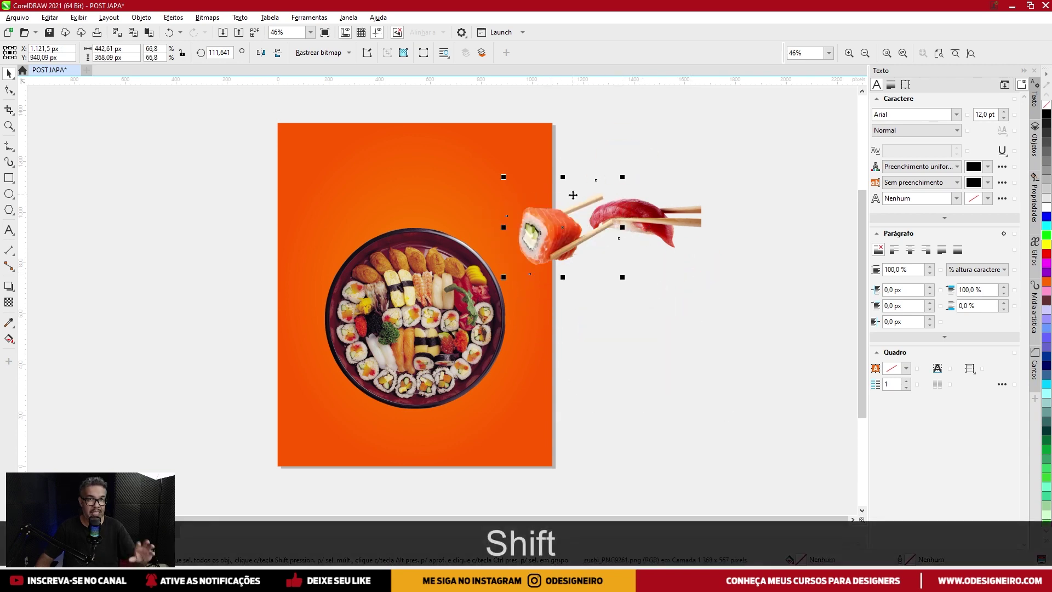
{"action": "mouse_move", "coordinate": [548, 210]}
{"action": "left_mouse_down"}
{"action": "mouse_move", "coordinate": [518, 221]}
{"action": "mouse_move", "coordinate": [541, 221]}
{"action": "left_mouse_up"}
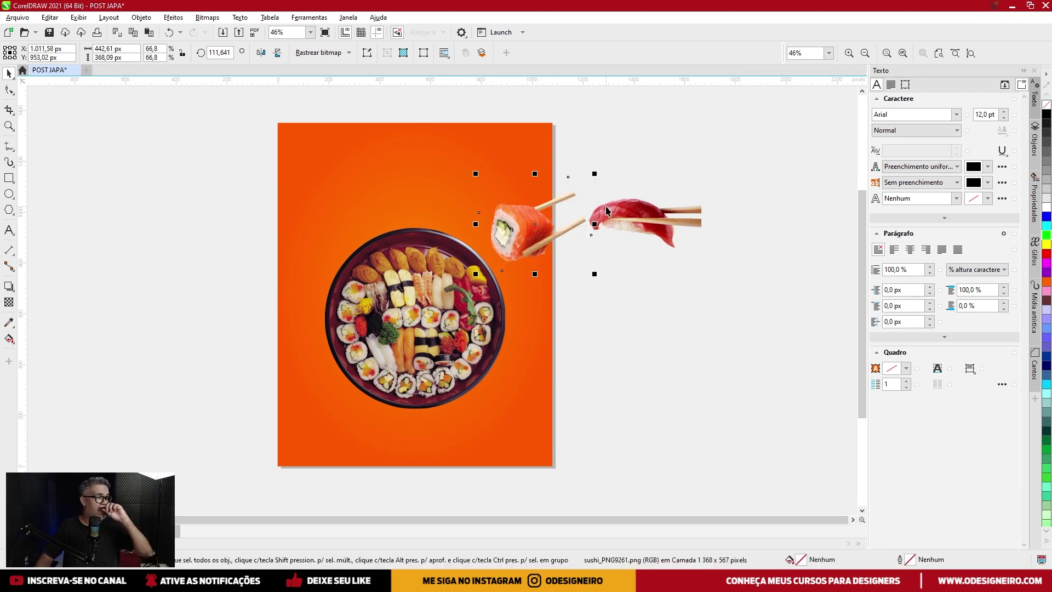
Centre the sushi platter on the page background.
{"action": "left_click", "coordinate": [638, 217]}
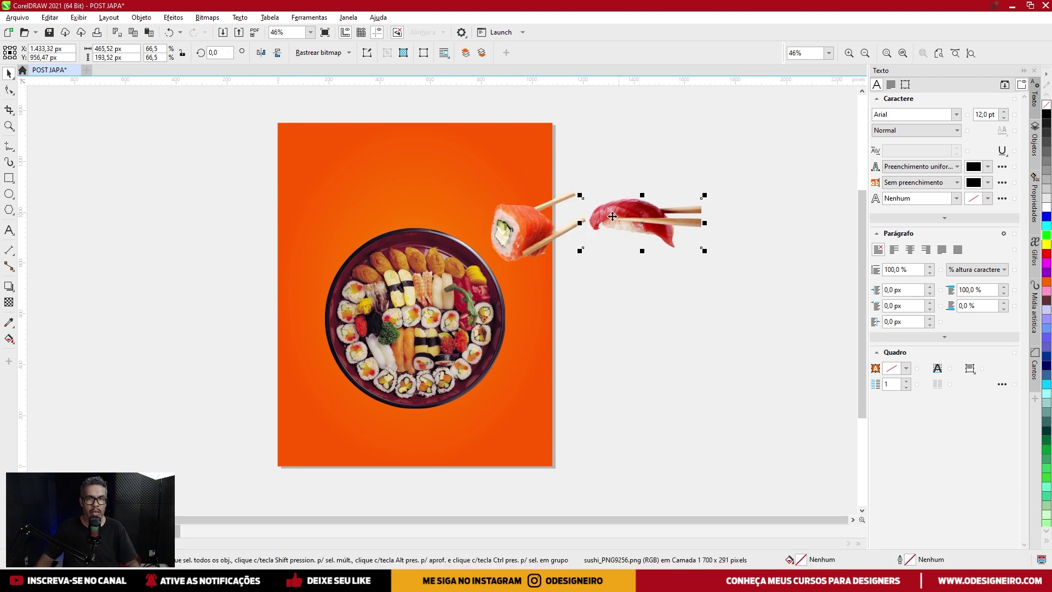
{"action": "left_click", "coordinate": [416, 311]}
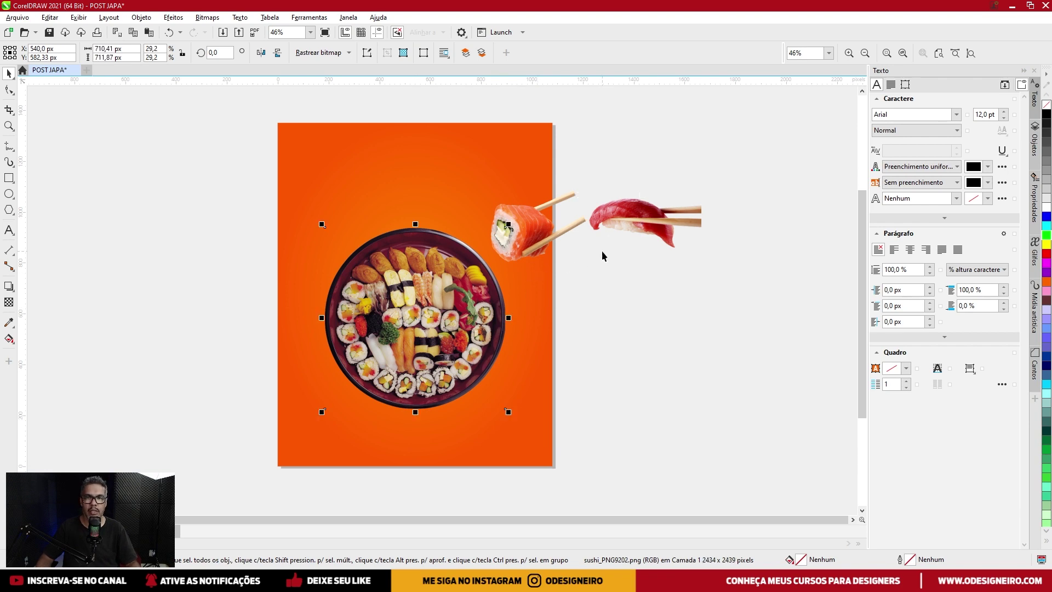
{"action": "left_click", "coordinate": [428, 184], "text": "shift"}
{"action": "key", "text": "c"}
Move the tuna sushi lower and enlarge it to about 89%.
{"action": "left_click_drag", "start_coordinate": [638, 219], "coordinate": [647, 322]}
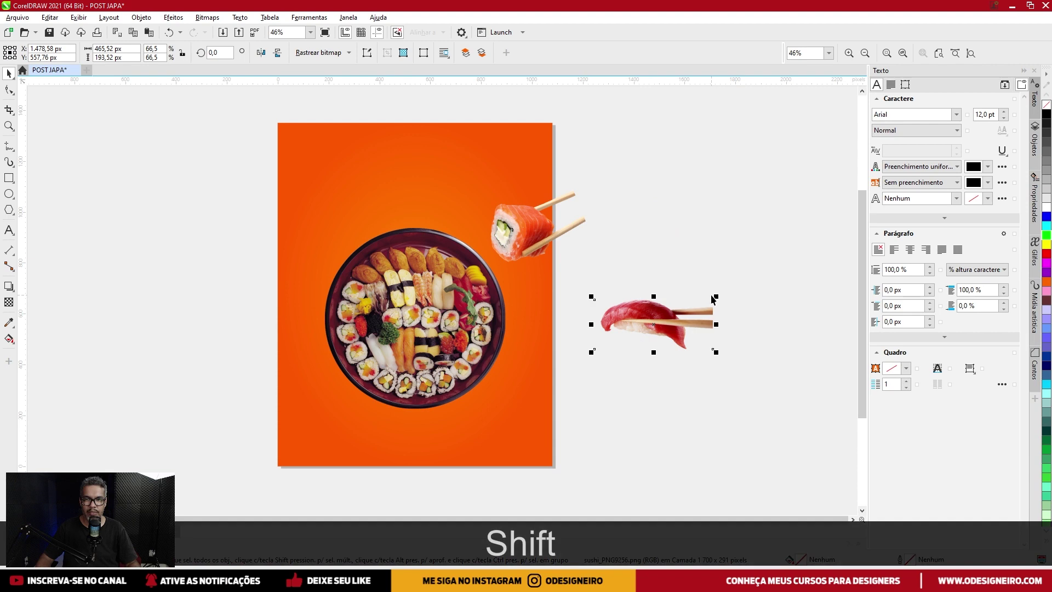
{"action": "left_click_drag", "start_coordinate": [716, 295], "coordinate": [720, 286]}
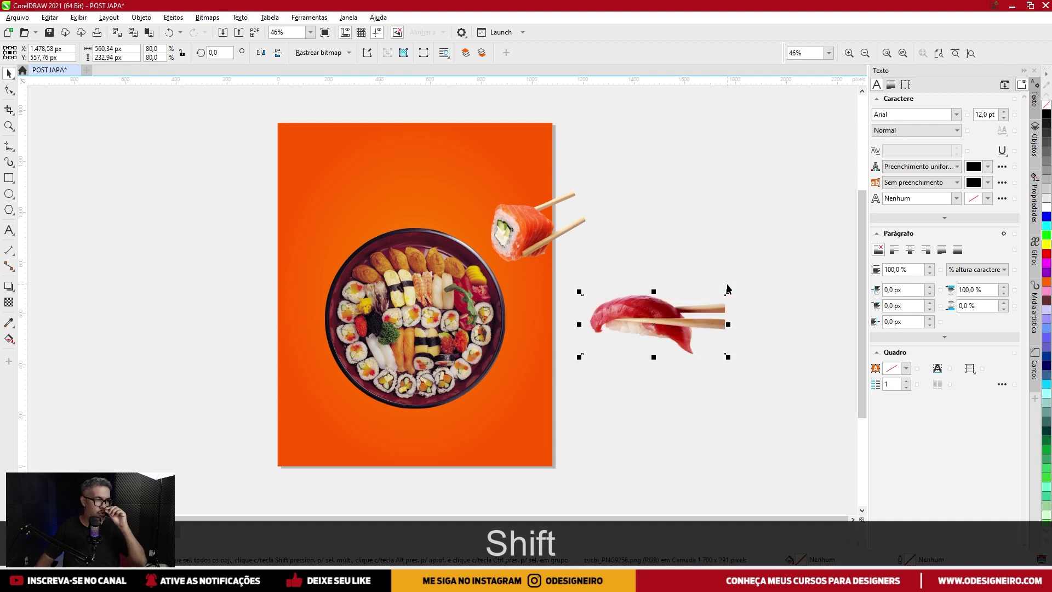
{"action": "left_click_drag", "start_coordinate": [731, 291], "coordinate": [735, 287]}
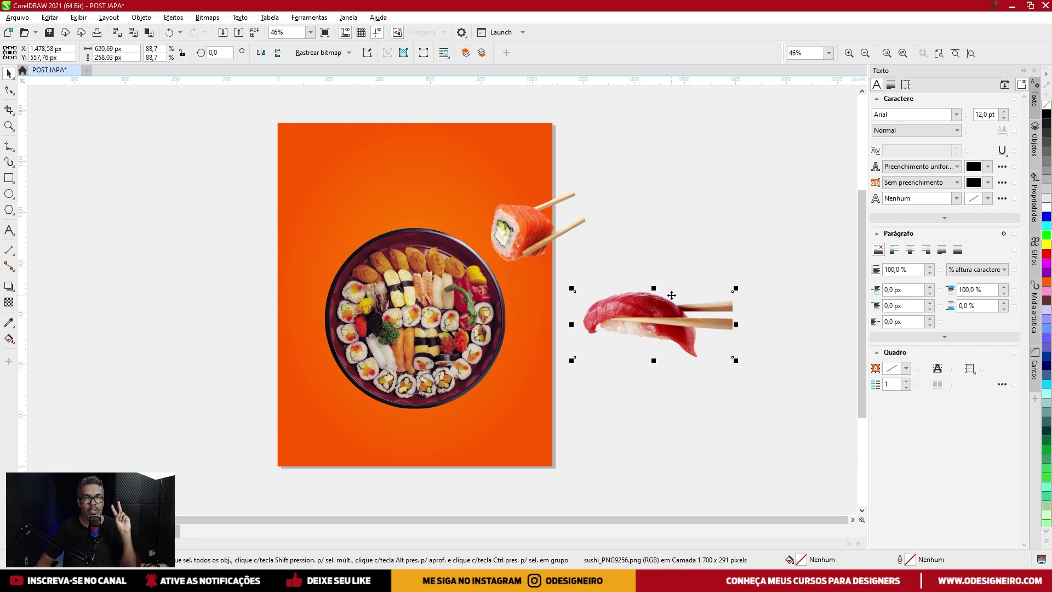
{"action": "left_click_drag", "start_coordinate": [653, 309], "coordinate": [645, 317]}
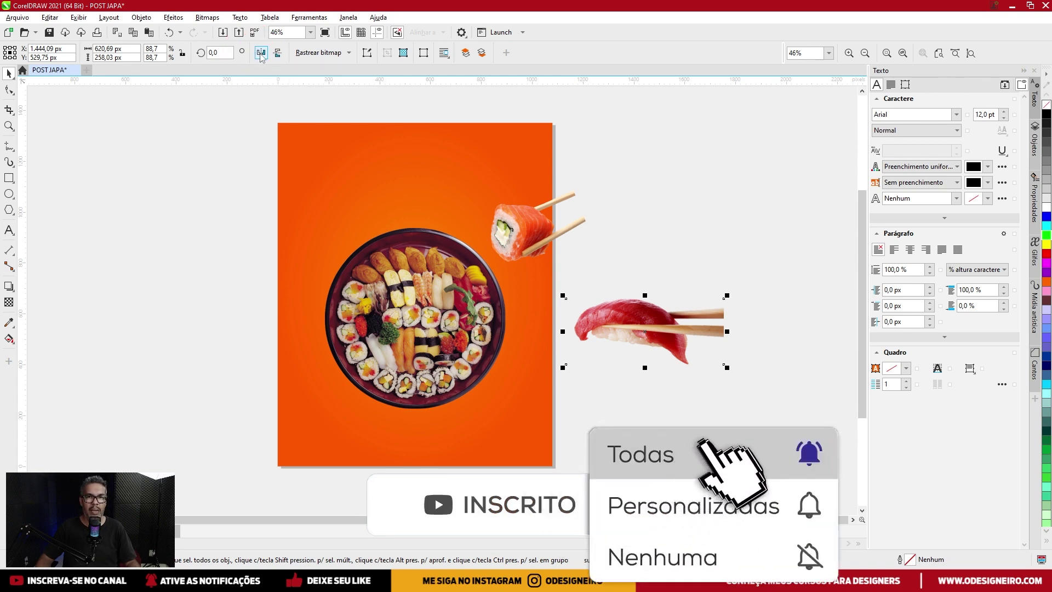
Mirror the tuna sushi horizontally, set it on the platter's lower left and shrink it to about 86%.
{"action": "left_click", "coordinate": [261, 54]}
{"action": "left_click_drag", "start_coordinate": [679, 317], "coordinate": [417, 350]}
{"action": "key", "text": "shift"}
{"action": "left_click", "coordinate": [445, 285]}
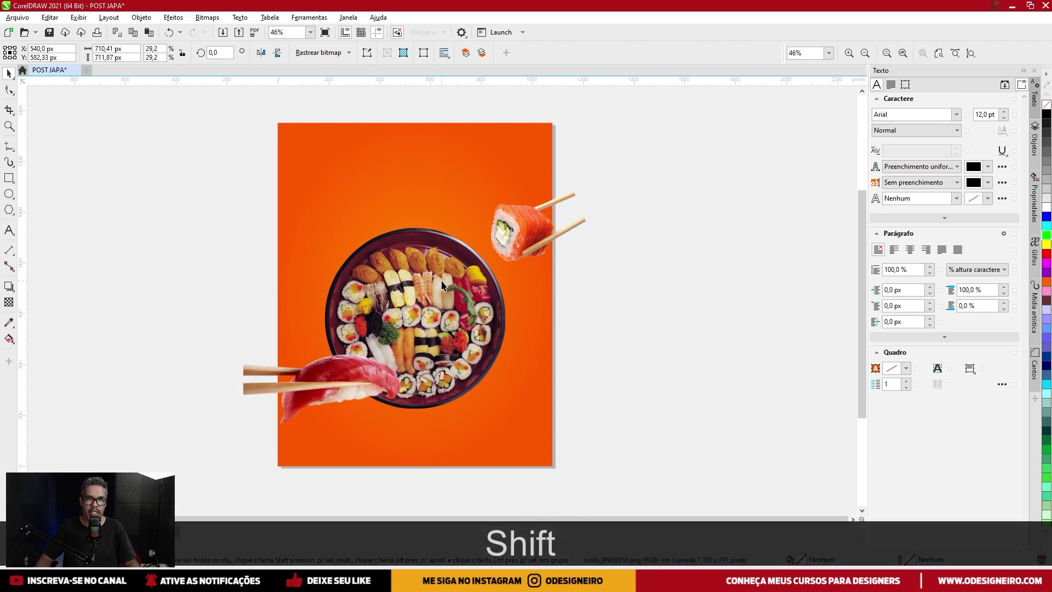
{"action": "left_click", "coordinate": [626, 272]}
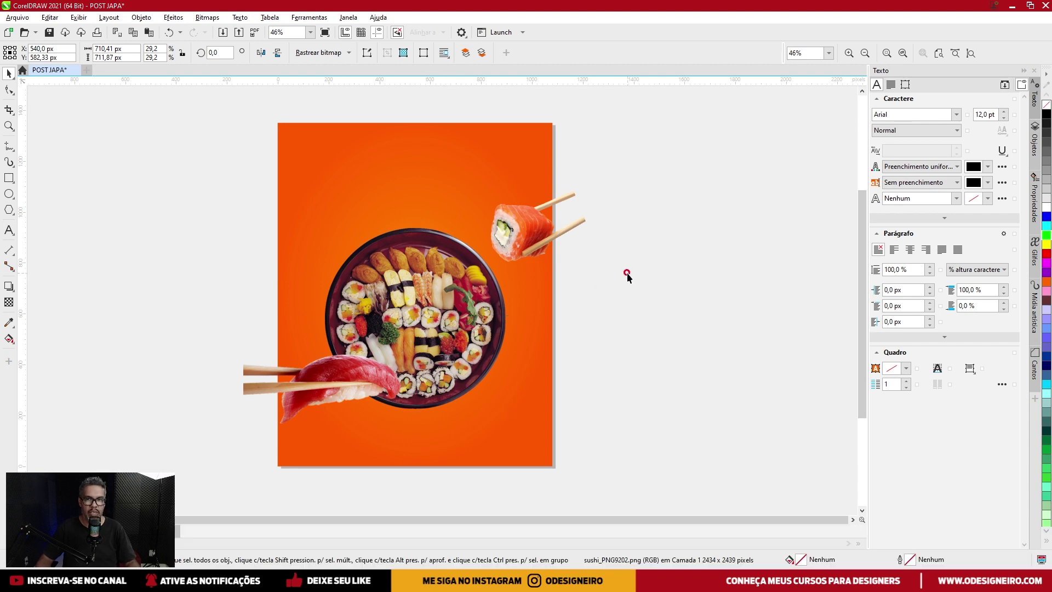
{"action": "left_click", "coordinate": [360, 373]}
{"action": "left_click_drag", "start_coordinate": [412, 353], "coordinate": [419, 353]}
{"action": "left_click", "coordinate": [420, 353], "text": "shift"}
{"action": "left_click", "coordinate": [420, 353], "text": "shift"}
{"action": "left_click_drag", "start_coordinate": [421, 351], "coordinate": [410, 356]}
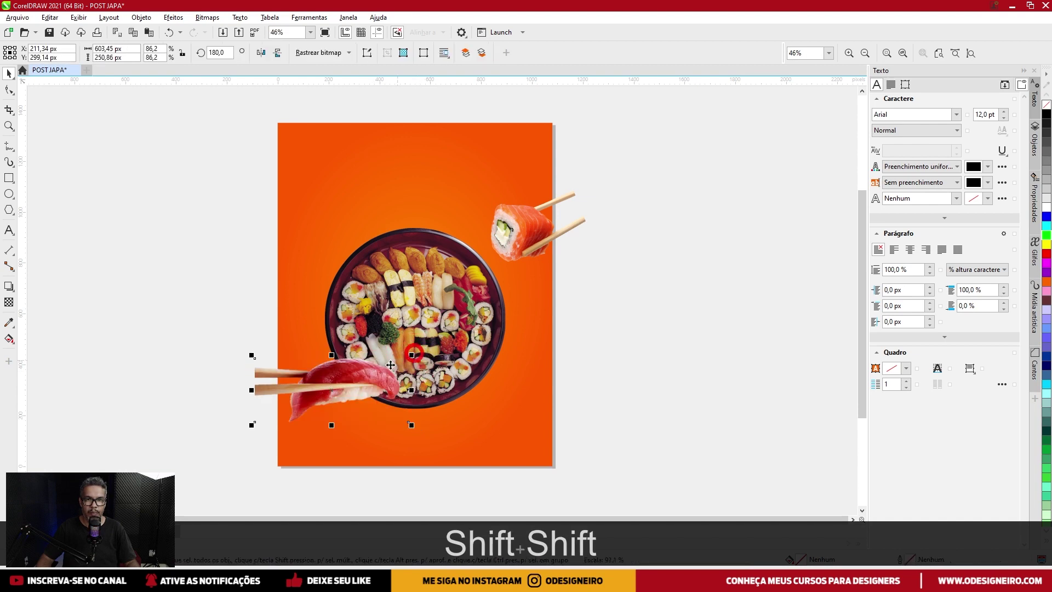
{"action": "left_click", "coordinate": [605, 336]}
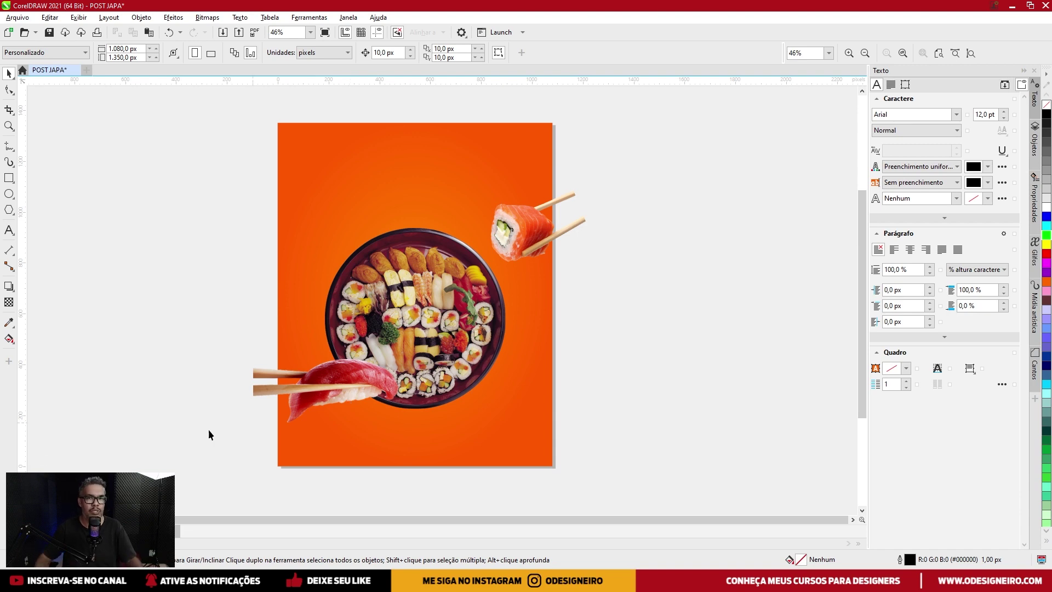
Nudge the salmon roll and tuna images slightly left, then add the platter to the selection.
{"action": "left_click_drag", "start_coordinate": [530, 246], "coordinate": [525, 248]}
{"action": "left_click", "coordinate": [317, 388]}
{"action": "left_click_drag", "start_coordinate": [316, 385], "coordinate": [314, 386]}
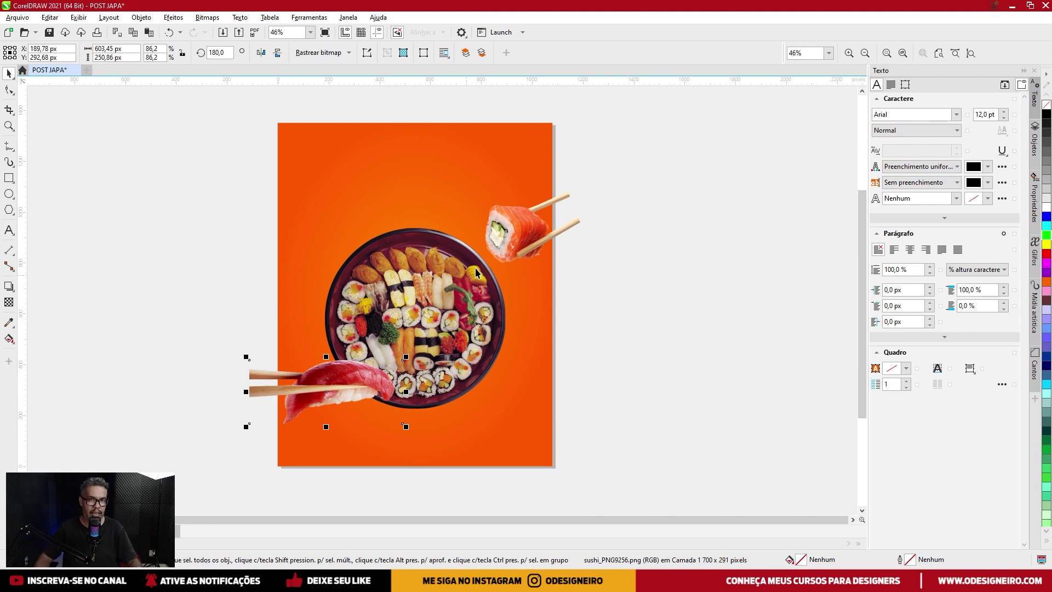
{"action": "left_click", "coordinate": [447, 269], "text": "shift"}
PowerClip the platter and both chopstick images inside the orange page rectangle.
{"action": "left_click_drag", "start_coordinate": [659, 163], "coordinate": [176, 447]}
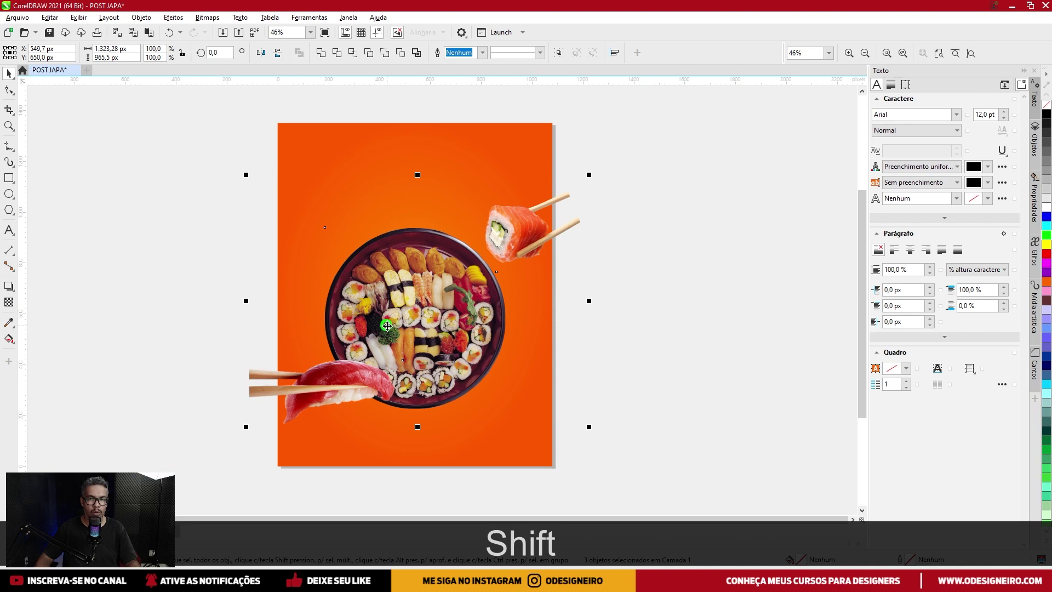
{"action": "right_click", "coordinate": [387, 326]}
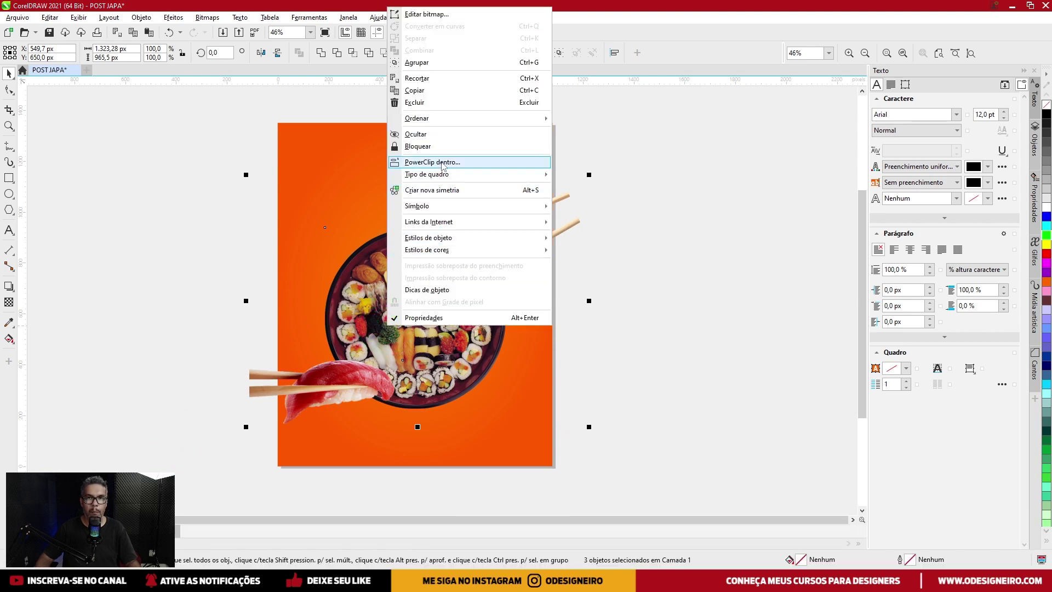
{"action": "left_click", "coordinate": [433, 162]}
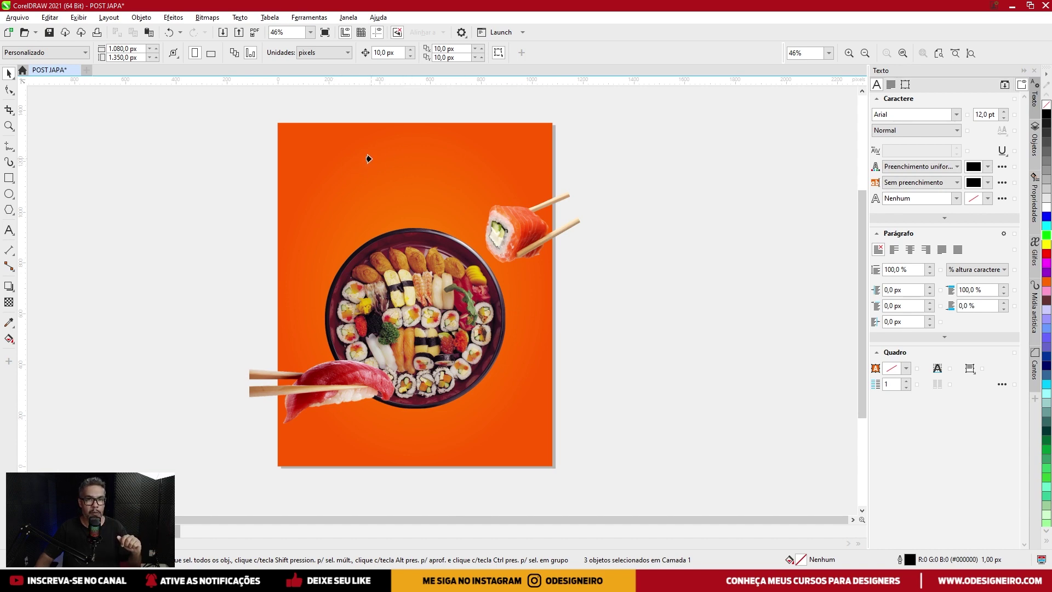
{"action": "left_click", "coordinate": [368, 158]}
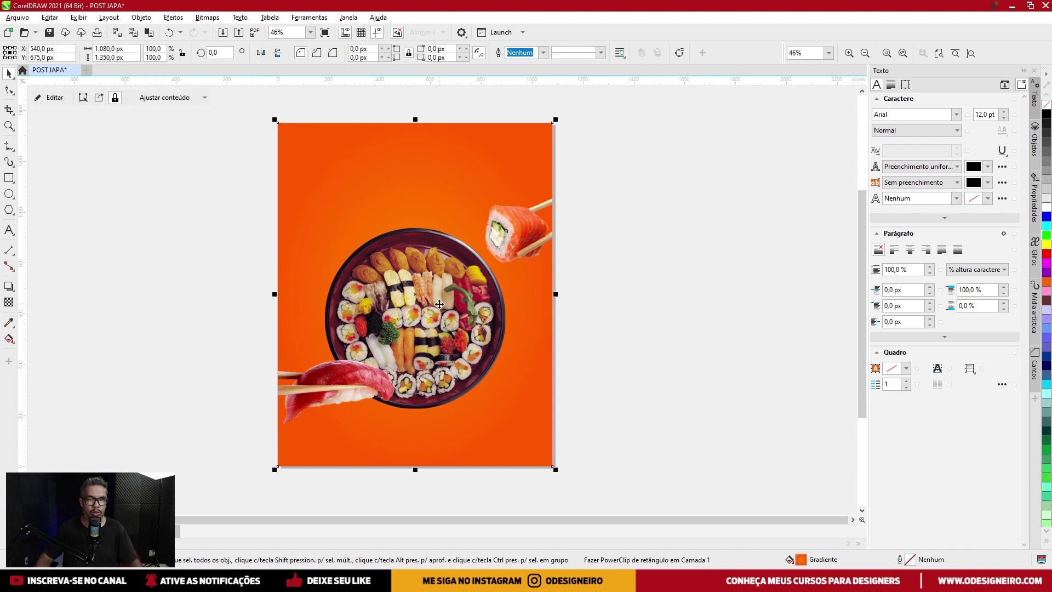
Edit the PowerClip contents, undo the sushi image's last move, and finish editing.
{"action": "left_click", "coordinate": [634, 277]}
{"action": "left_click", "coordinate": [419, 284]}
{"action": "double_click", "coordinate": [420, 284]}
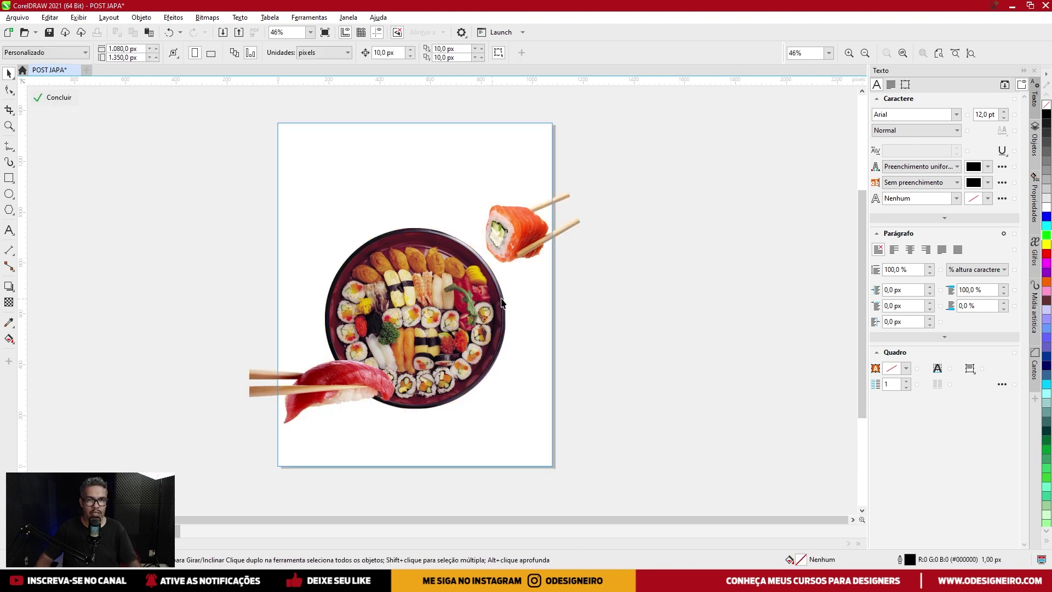
{"action": "key", "text": "ctrl+z"}
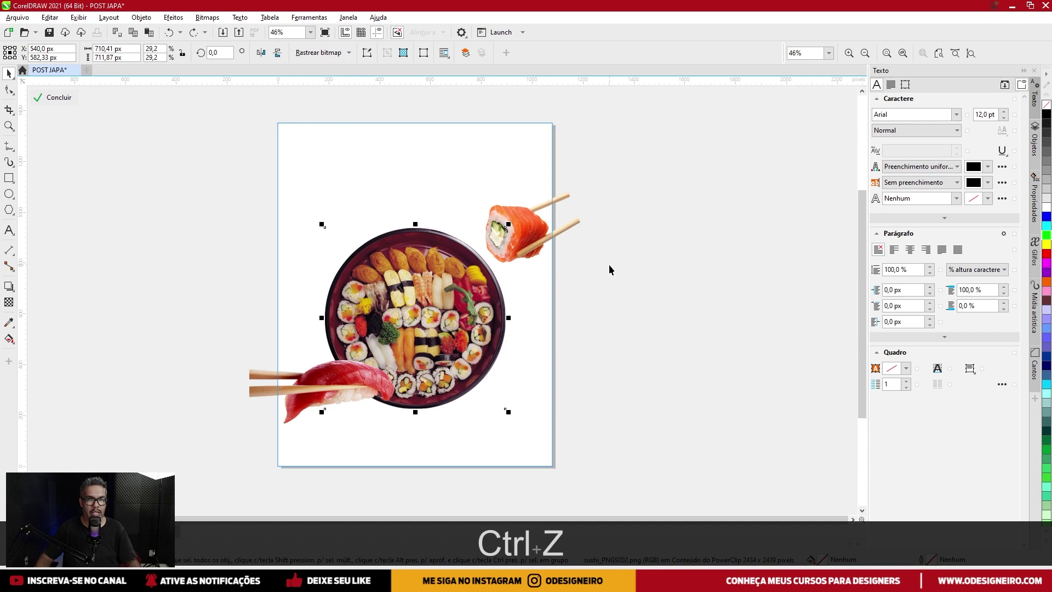
{"action": "left_click", "coordinate": [613, 264]}
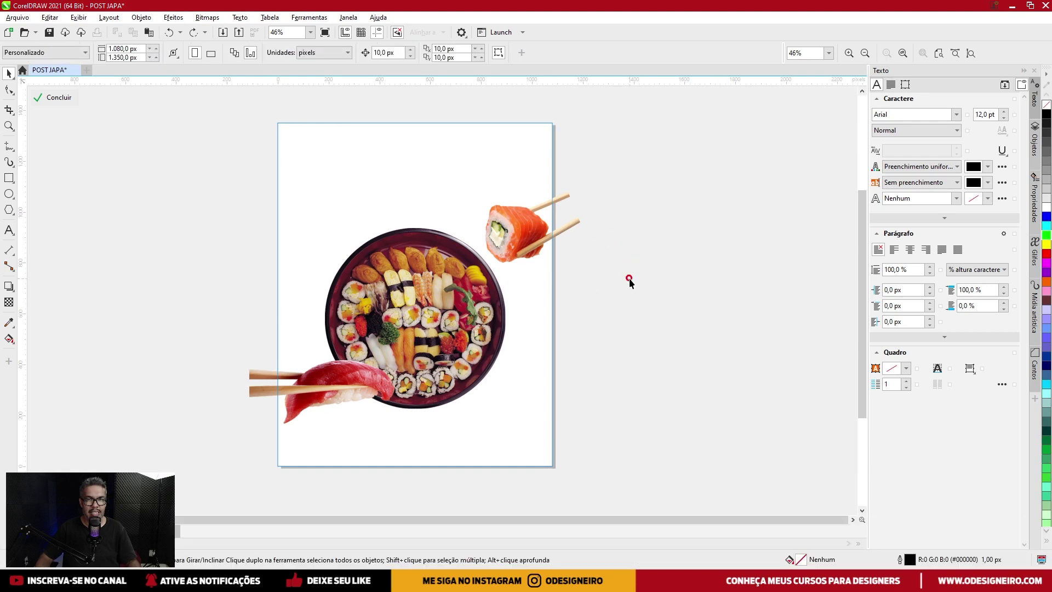
{"action": "key", "text": "ctrl"}
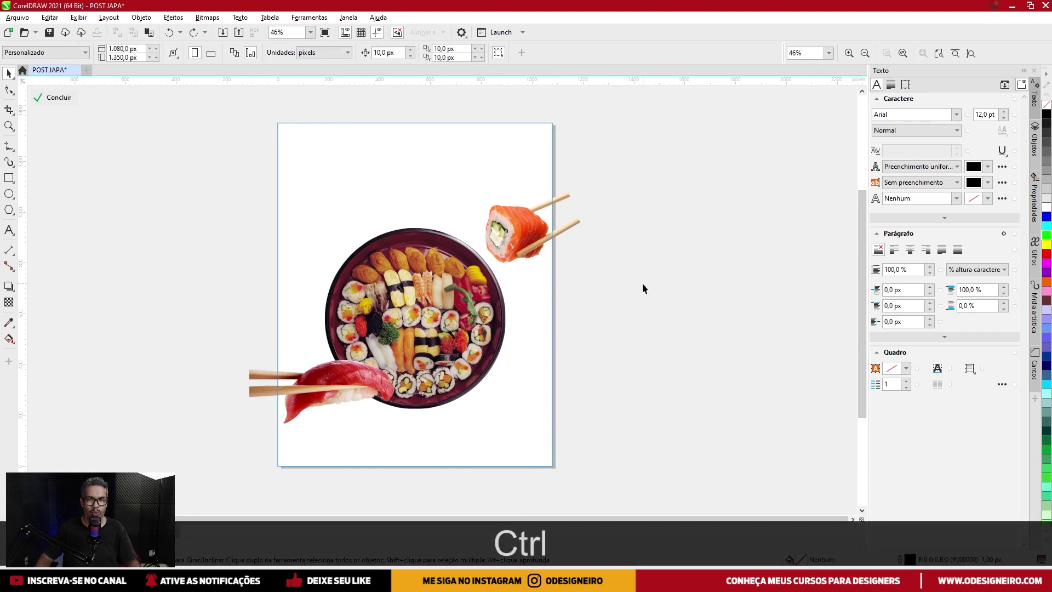
{"action": "key", "text": "ctrl+shift+z"}
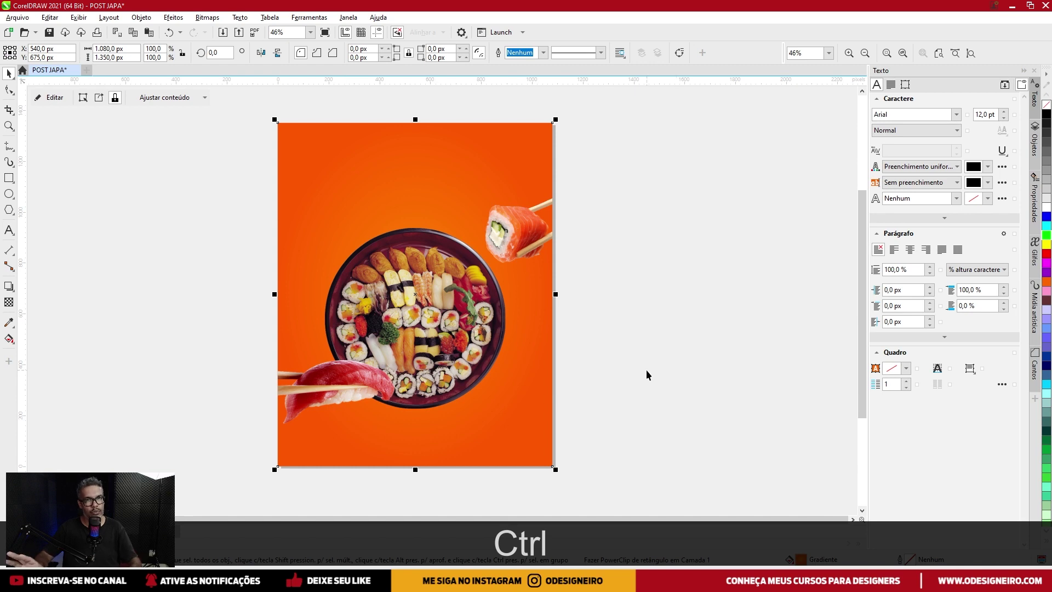
Pan the view so the page sits further left on screen.
{"action": "left_click_drag", "start_coordinate": [619, 382], "coordinate": [599, 376]}
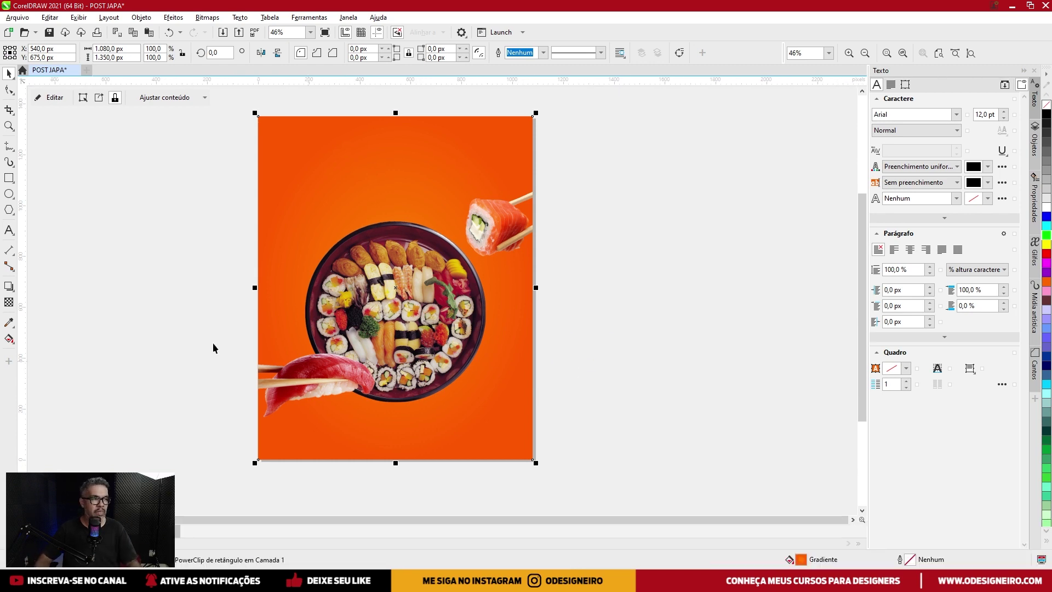
{"action": "scroll", "coordinate": [329, 263], "scroll_direction": "right", "scroll_amount": 1}
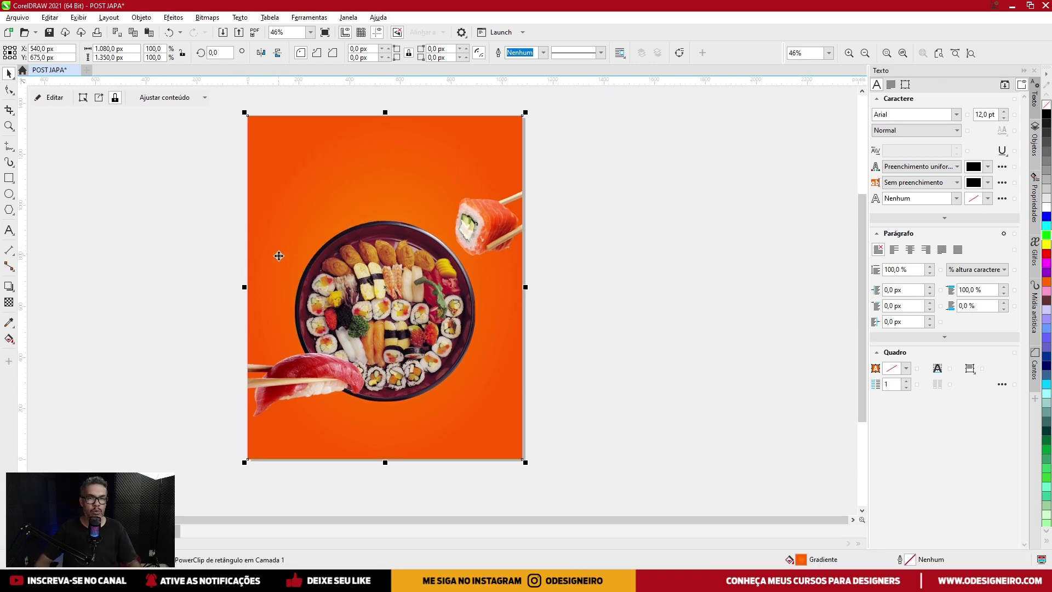
{"action": "left_click_drag", "start_coordinate": [389, 299], "coordinate": [353, 295]}
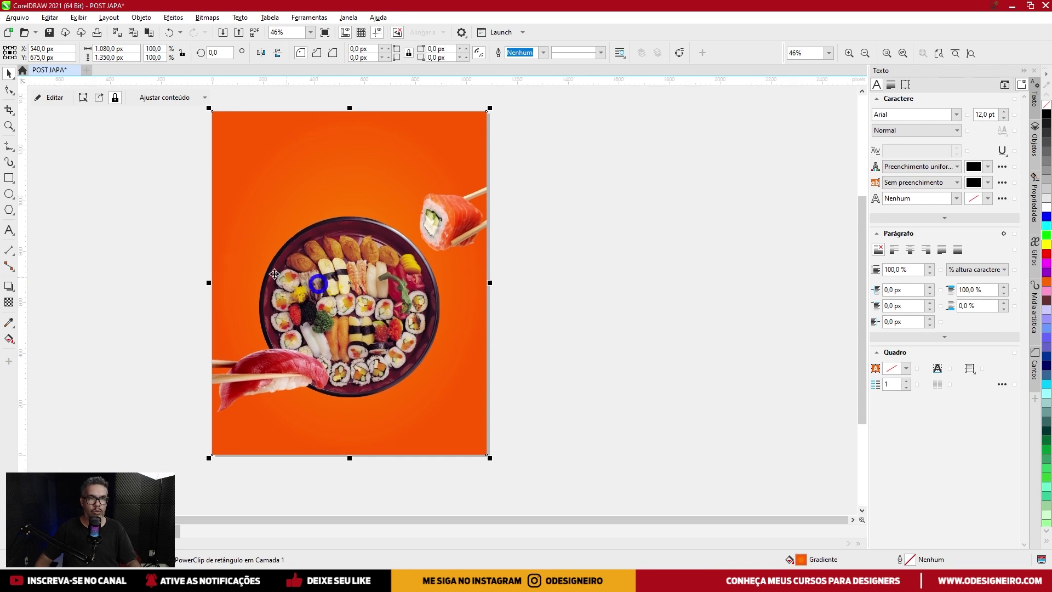
{"action": "left_click", "coordinate": [13, 179]}
Draw a 101.2 × 101.2 px square on the blank canvas right of the page and zoom in.
{"action": "scroll", "coordinate": [544, 306], "scroll_direction": "up", "scroll_amount": 1}
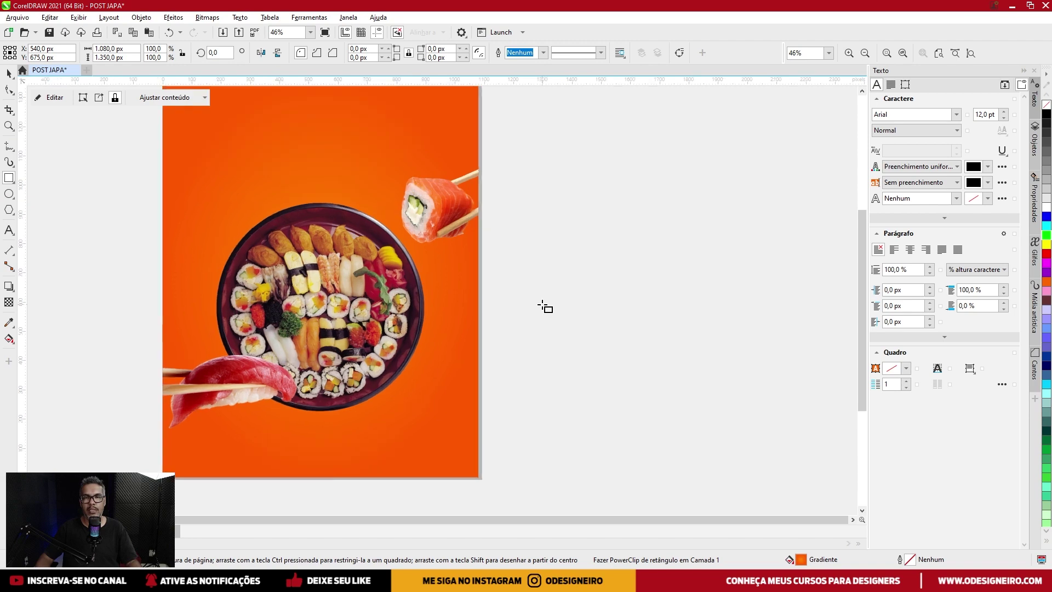
{"action": "left_click_drag", "start_coordinate": [530, 275], "coordinate": [548, 289]}
{"action": "scroll", "coordinate": [566, 282], "scroll_direction": "up", "scroll_amount": 5}
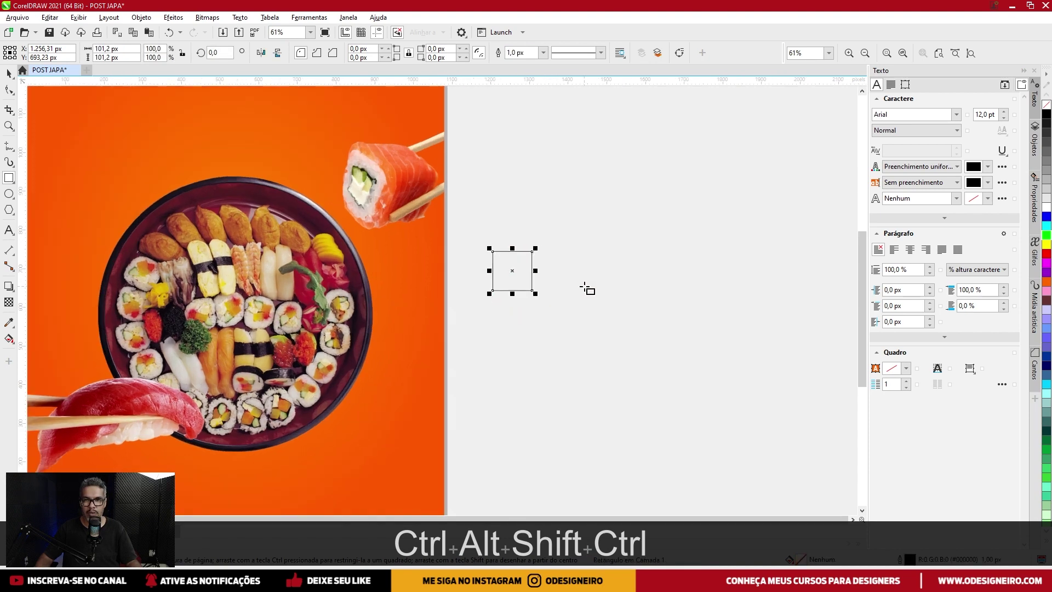
{"action": "scroll", "coordinate": [560, 274], "scroll_direction": "up", "scroll_amount": 1}
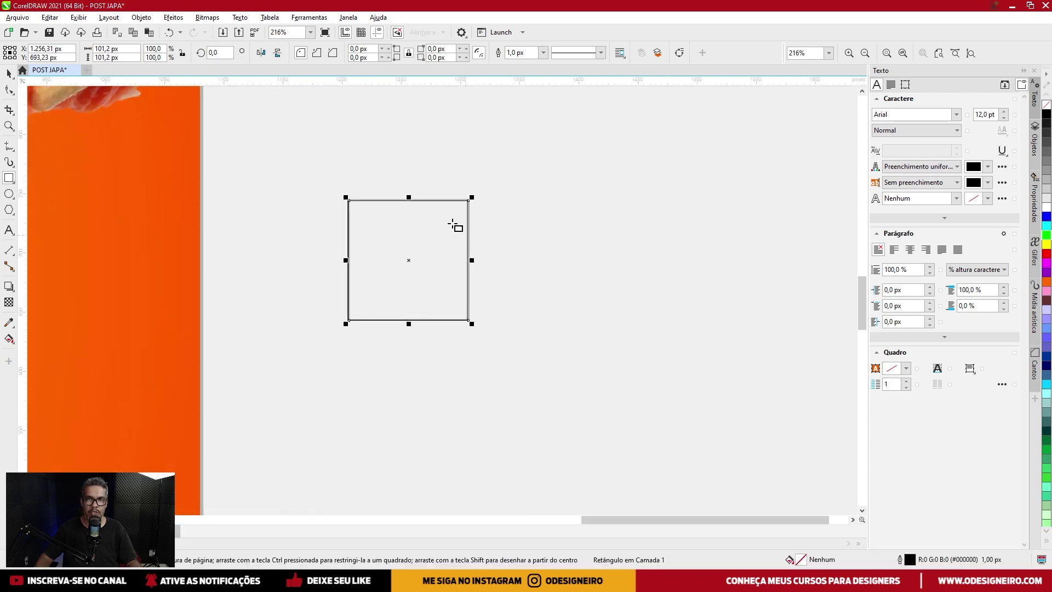
{"action": "scroll", "coordinate": [469, 237], "scroll_direction": "up", "scroll_amount": 1}
{"action": "scroll", "coordinate": [515, 223], "scroll_direction": "down", "scroll_amount": 2}
{"action": "scroll", "coordinate": [133, 276], "scroll_direction": "up", "scroll_amount": 1}
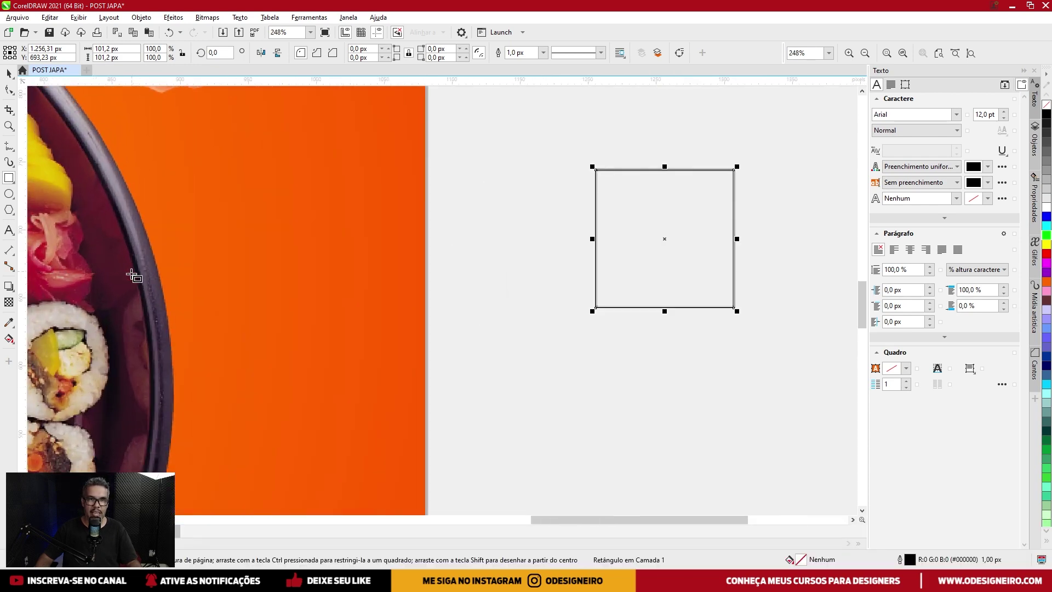
{"action": "scroll", "coordinate": [133, 281], "scroll_direction": "down", "scroll_amount": 2}
{"action": "scroll", "coordinate": [415, 247], "scroll_direction": "up", "scroll_amount": 2}
{"action": "scroll", "coordinate": [401, 236], "scroll_direction": "up", "scroll_amount": 1}
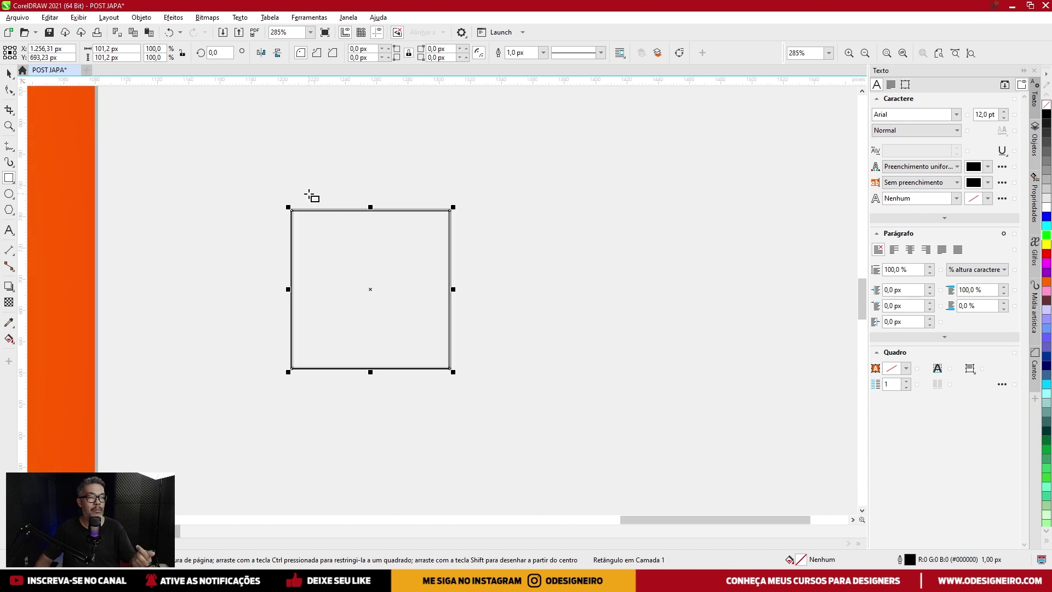
{"action": "scroll", "coordinate": [314, 210], "scroll_direction": "down", "scroll_amount": 1}
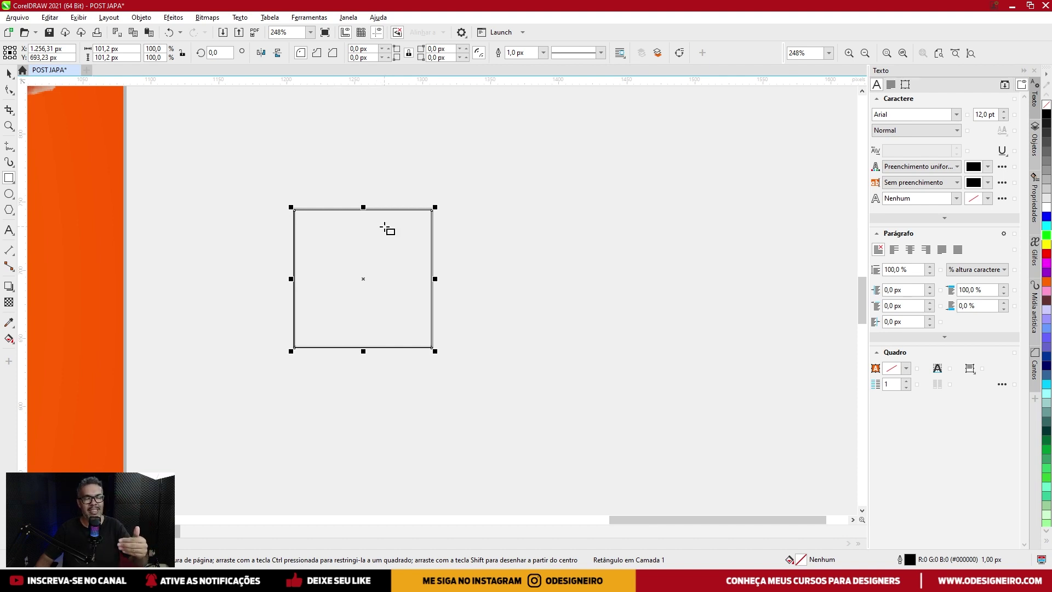
{"action": "left_click", "coordinate": [71, 21]}
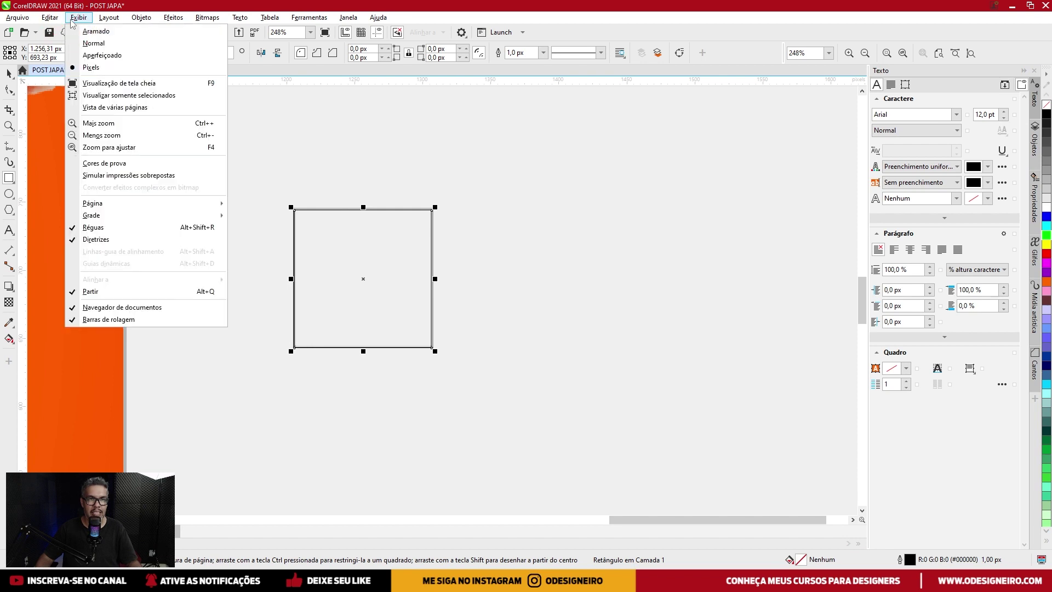
Switch to Enhanced display and rotate the square 315° into a diamond.
{"action": "left_click", "coordinate": [102, 56]}
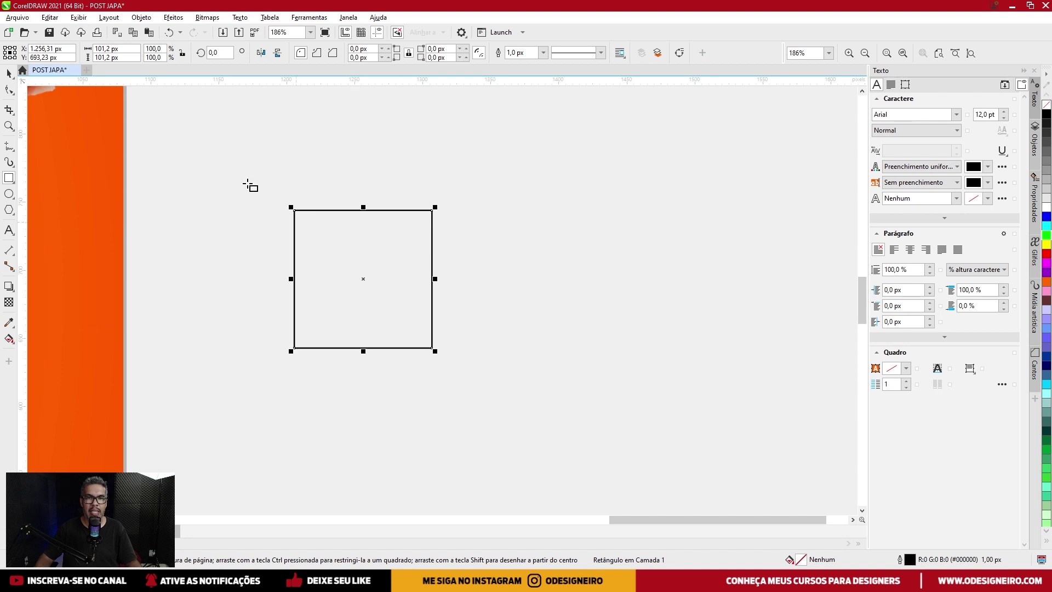
{"action": "left_click", "coordinate": [8, 73]}
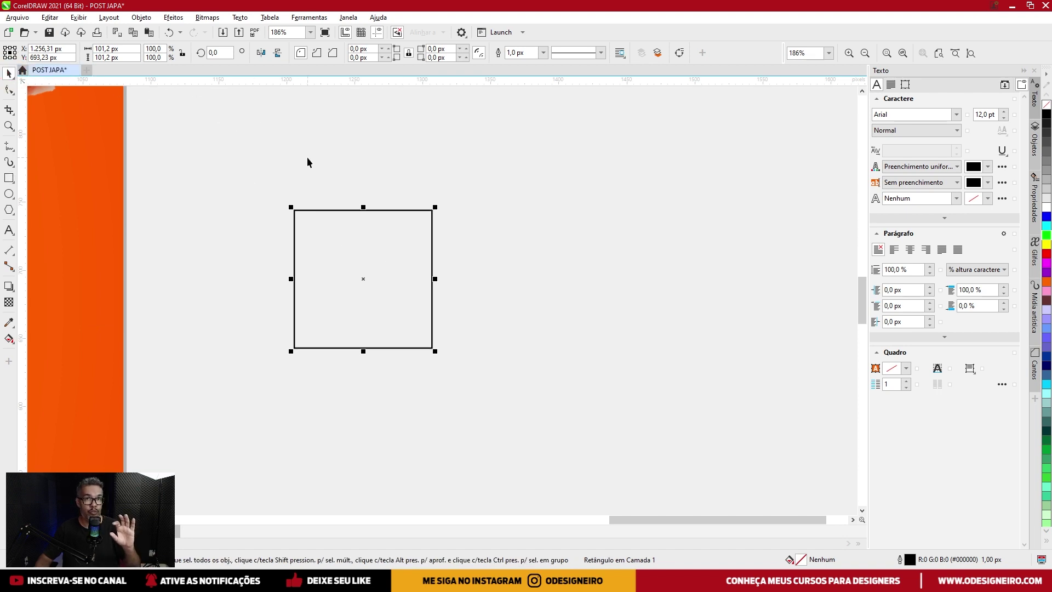
{"action": "left_click", "coordinate": [344, 240]}
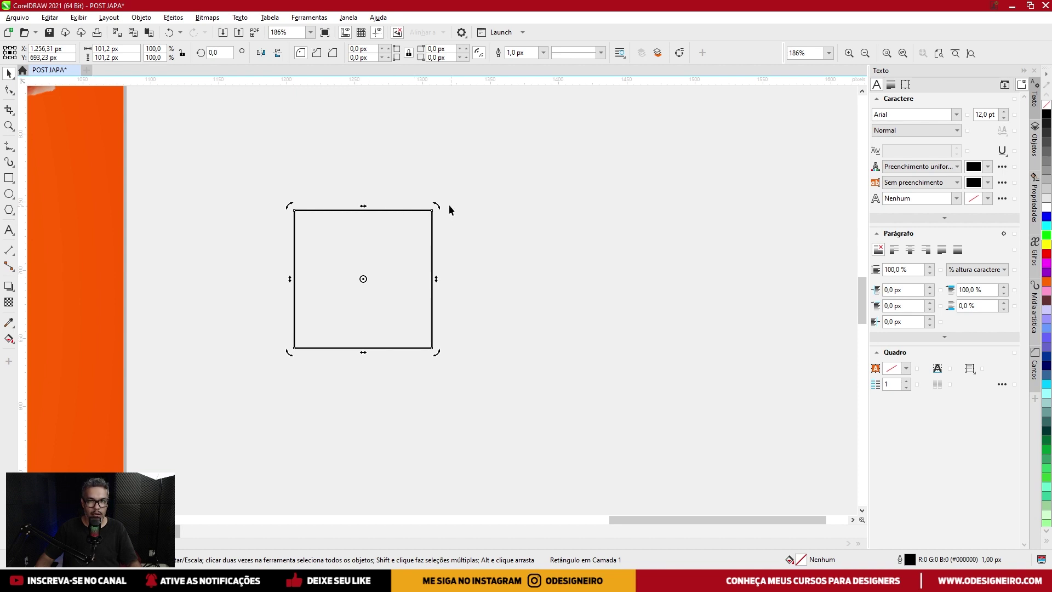
{"action": "left_click_drag", "start_coordinate": [438, 205], "coordinate": [480, 278]}
Paste a copy of the diamond in place and shrink it proportionally about its centre.
{"action": "key", "text": "ctrl+c"}
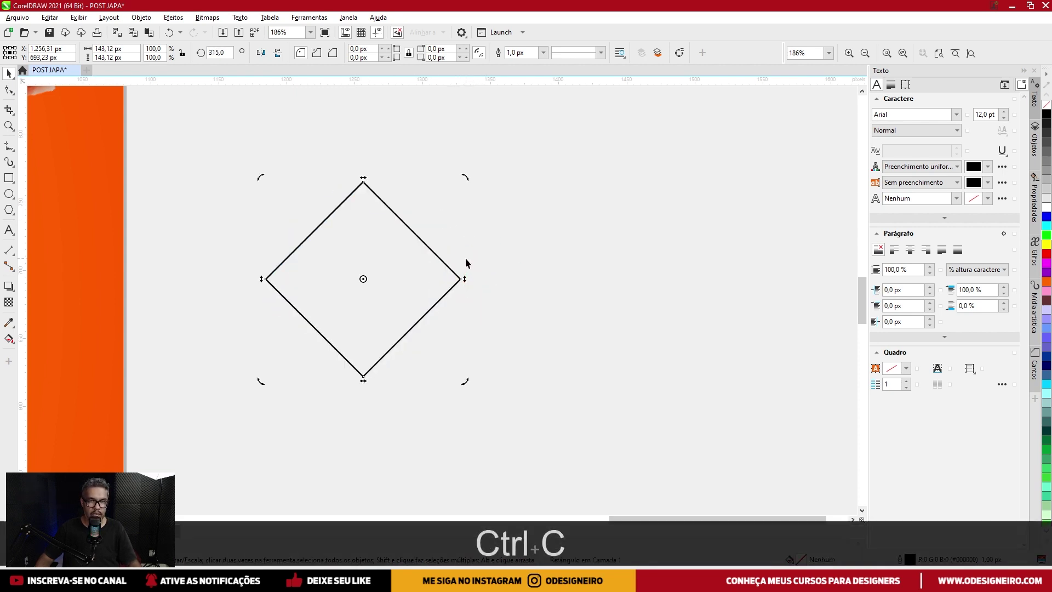
{"action": "key", "text": "ctrl+v"}
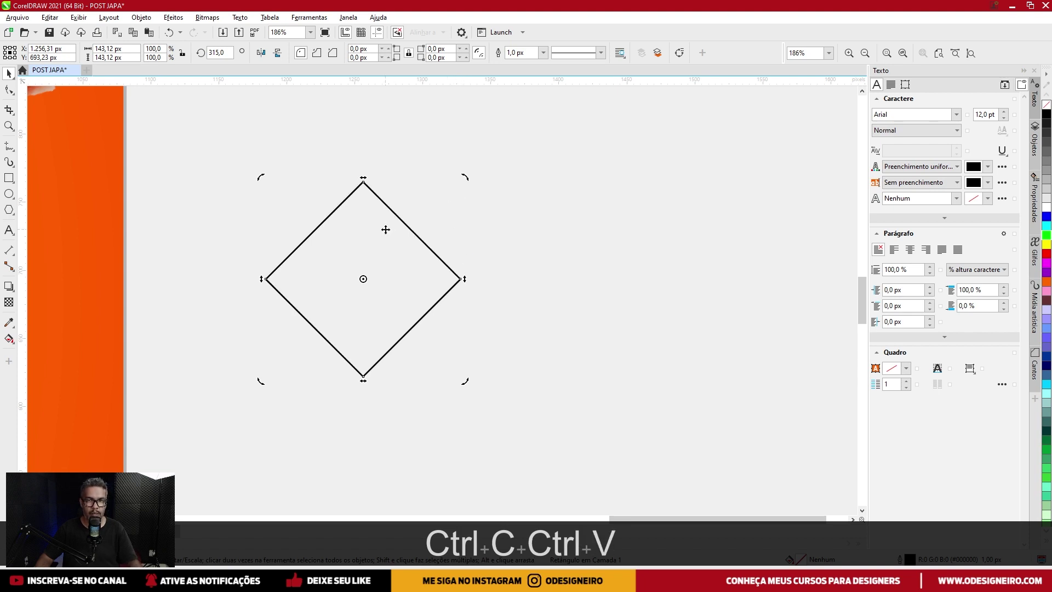
{"action": "key", "text": "shift"}
{"action": "left_click_drag", "start_coordinate": [464, 181], "coordinate": [555, 300]}
{"action": "key", "text": "alt"}
{"action": "key", "text": "alt"}
{"action": "key", "text": "alt"}
{"action": "key", "text": "alt"}
{"action": "key", "text": "ctrl"}
Duplicate the outer diamond so the copy touches its right corner.
{"action": "key", "text": "ctrl"}
{"action": "left_click", "coordinate": [377, 196]}
{"action": "key", "text": "ctrl"}
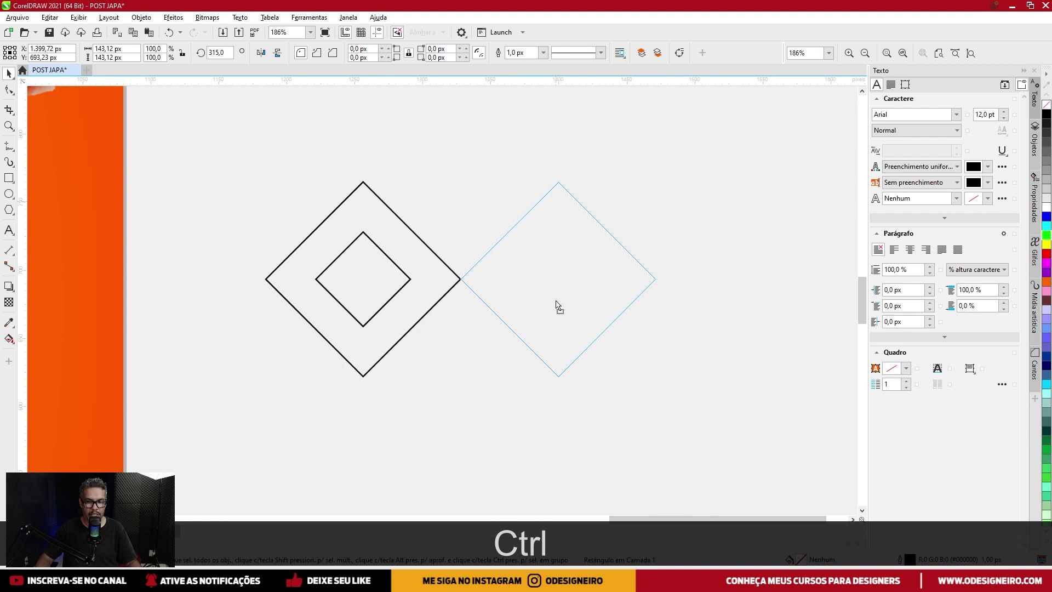
{"action": "left_click_drag", "start_coordinate": [555, 305], "coordinate": [556, 301]}
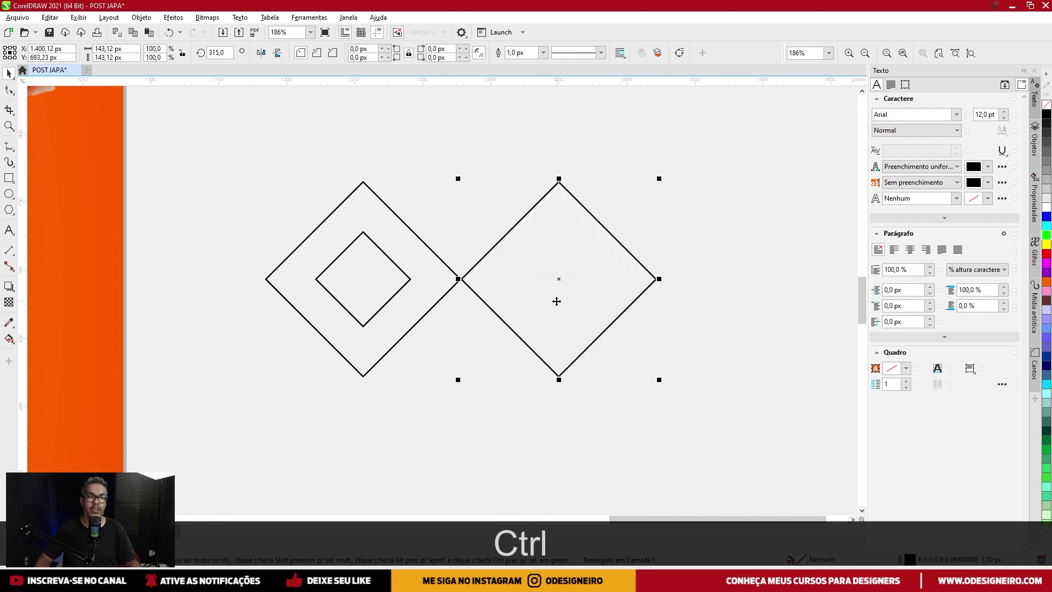
{"action": "left_click_drag", "start_coordinate": [516, 272], "coordinate": [368, 259]}
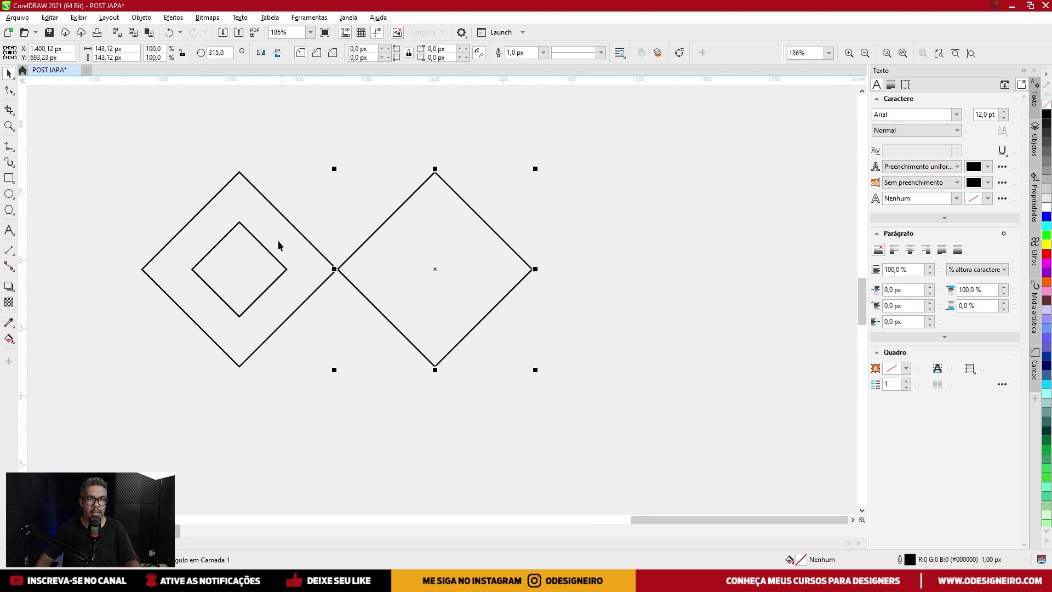
Fill the inner diamond yellow and the outer diamond purple.
{"action": "left_click", "coordinate": [256, 239]}
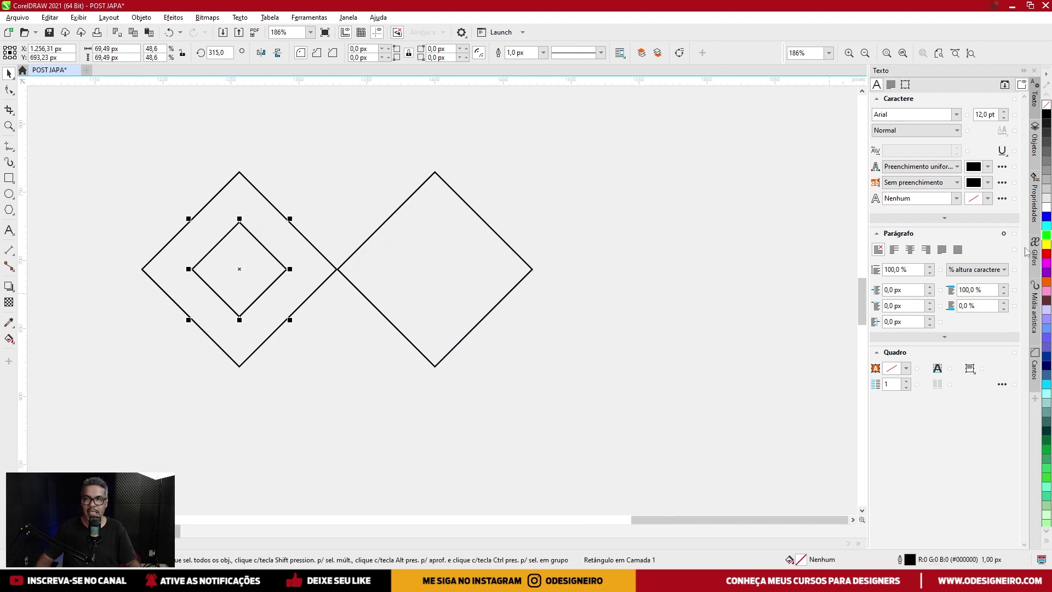
{"action": "left_click", "coordinate": [1046, 245]}
{"action": "left_click", "coordinate": [254, 212]}
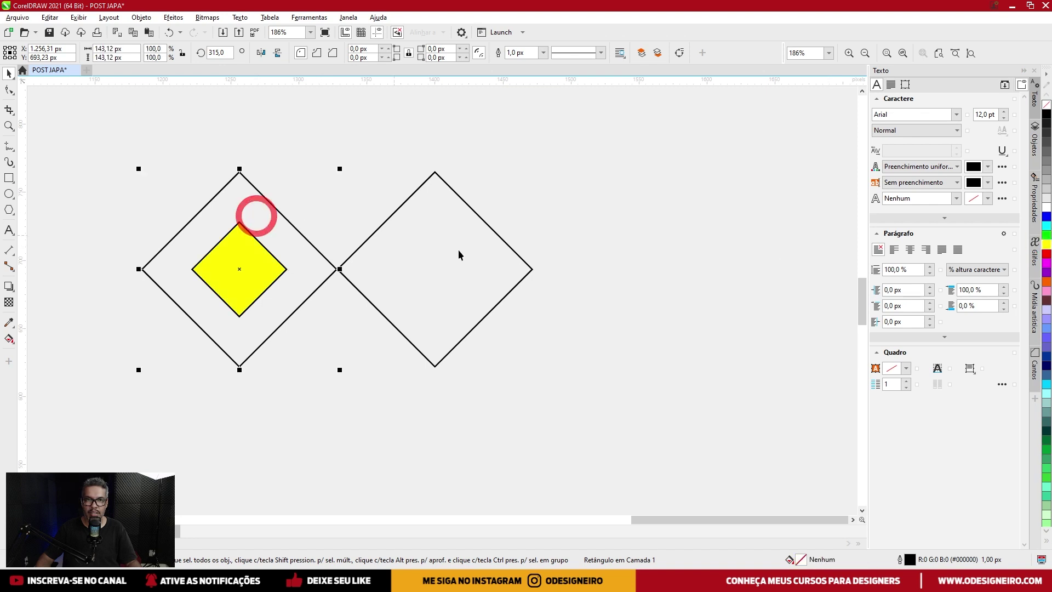
{"action": "left_click", "coordinate": [1047, 271]}
Trim the purple diamond with the yellow square, then delete the square to leave a hole.
{"action": "left_click", "coordinate": [246, 269]}
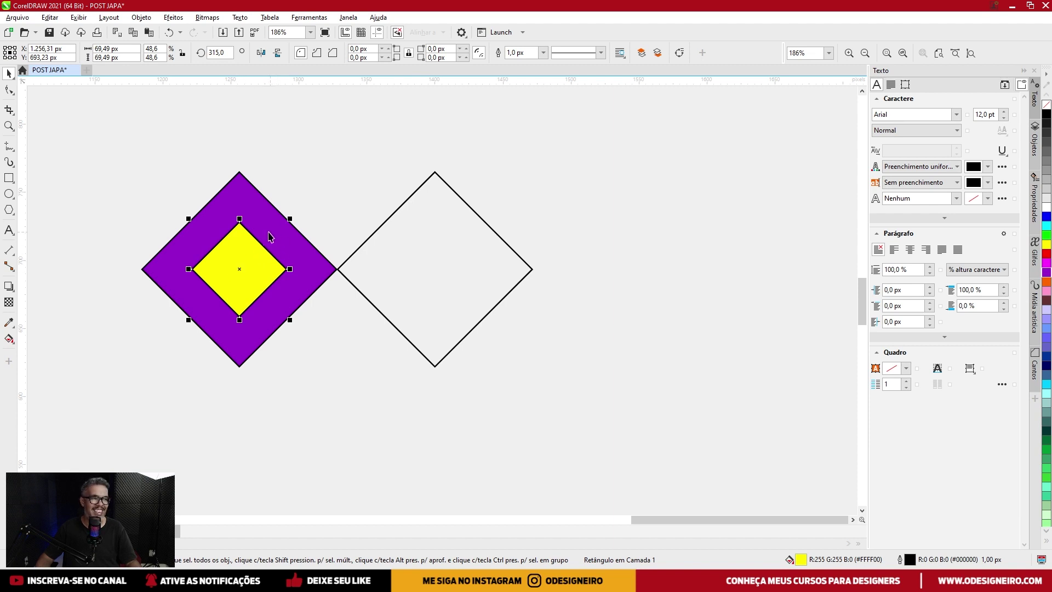
{"action": "left_click", "coordinate": [249, 197], "text": "shift"}
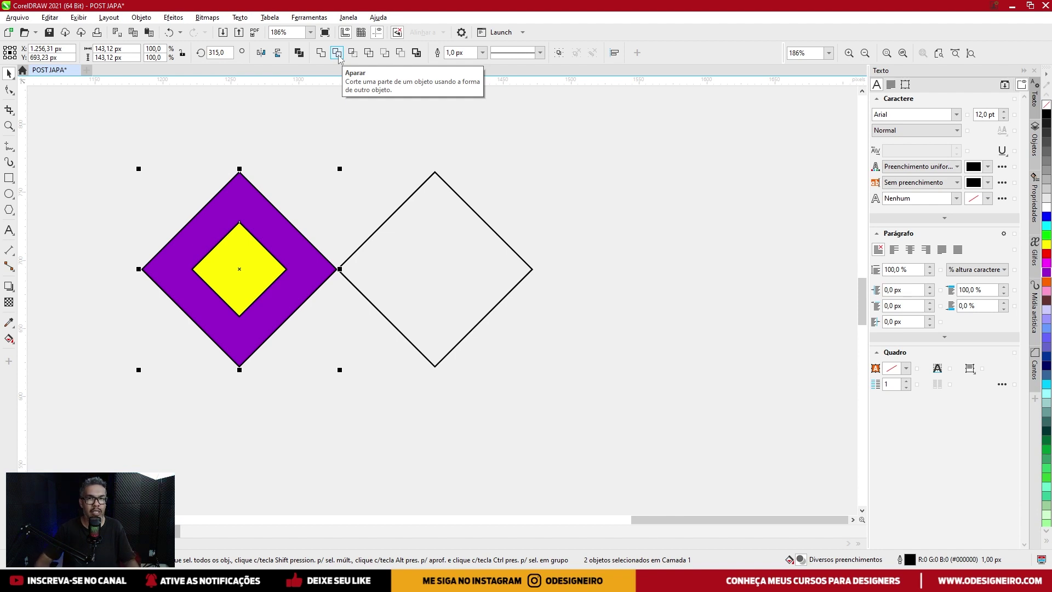
{"action": "left_click", "coordinate": [337, 53]}
{"action": "left_click", "coordinate": [263, 248]}
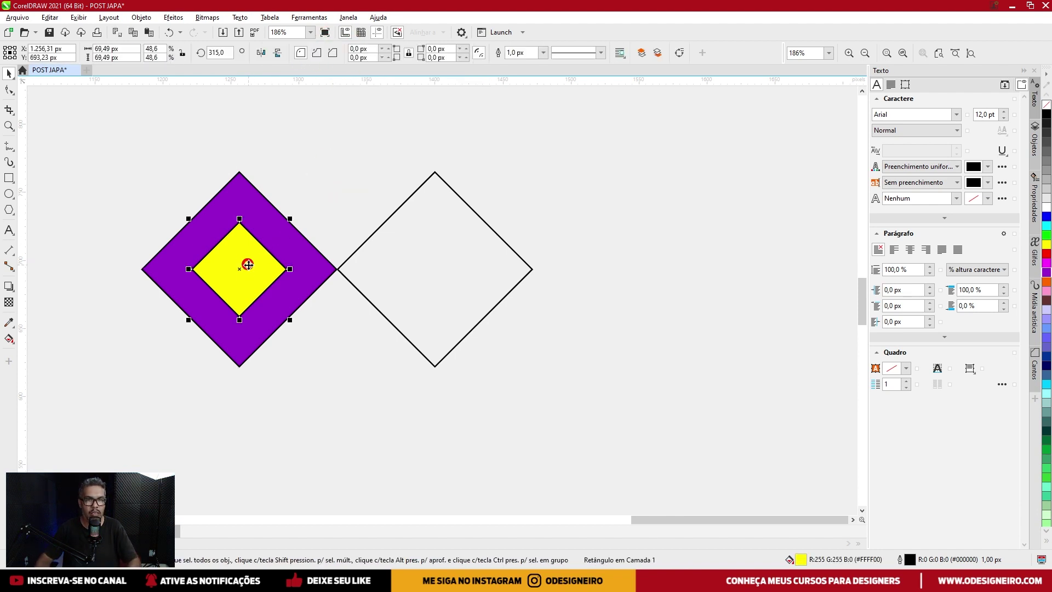
{"action": "key", "text": "Delete"}
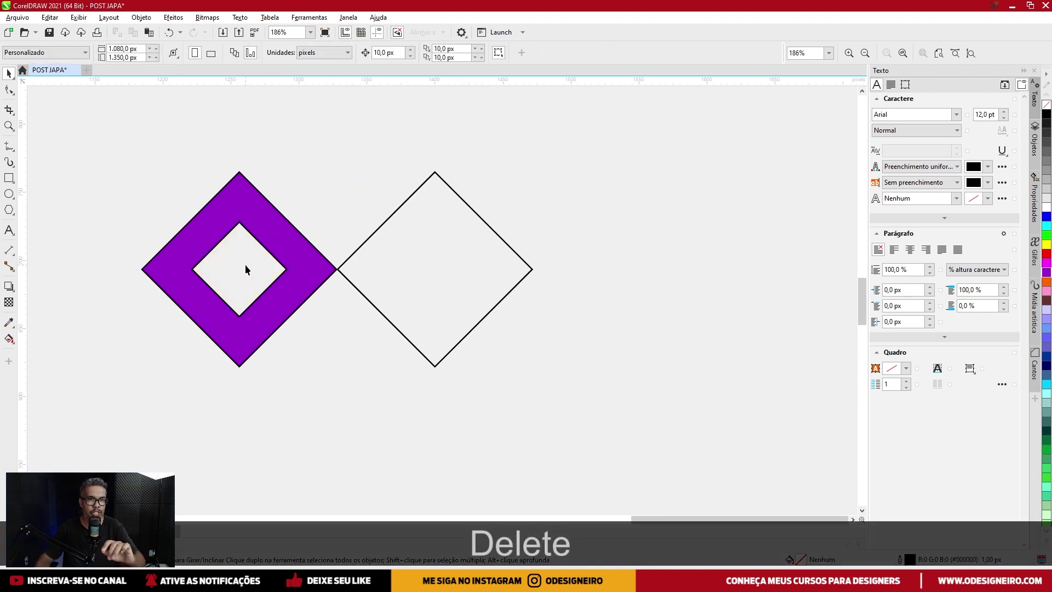
Fill the right diamond purple #9900CC and remove the outlines from both diamonds.
{"action": "left_click", "coordinate": [263, 223]}
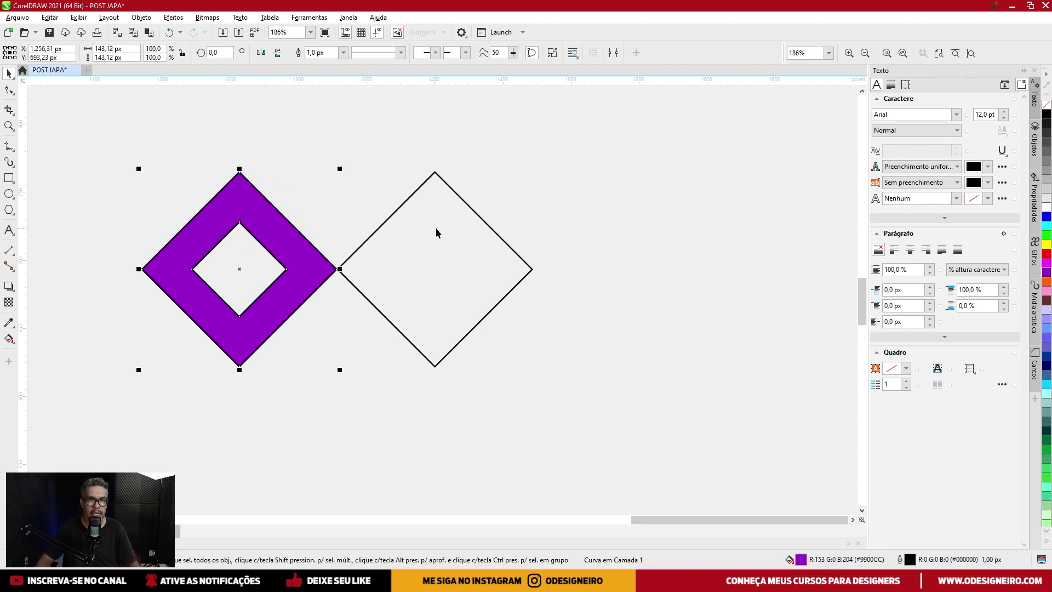
{"action": "left_click", "coordinate": [435, 228]}
{"action": "left_click", "coordinate": [1046, 272]}
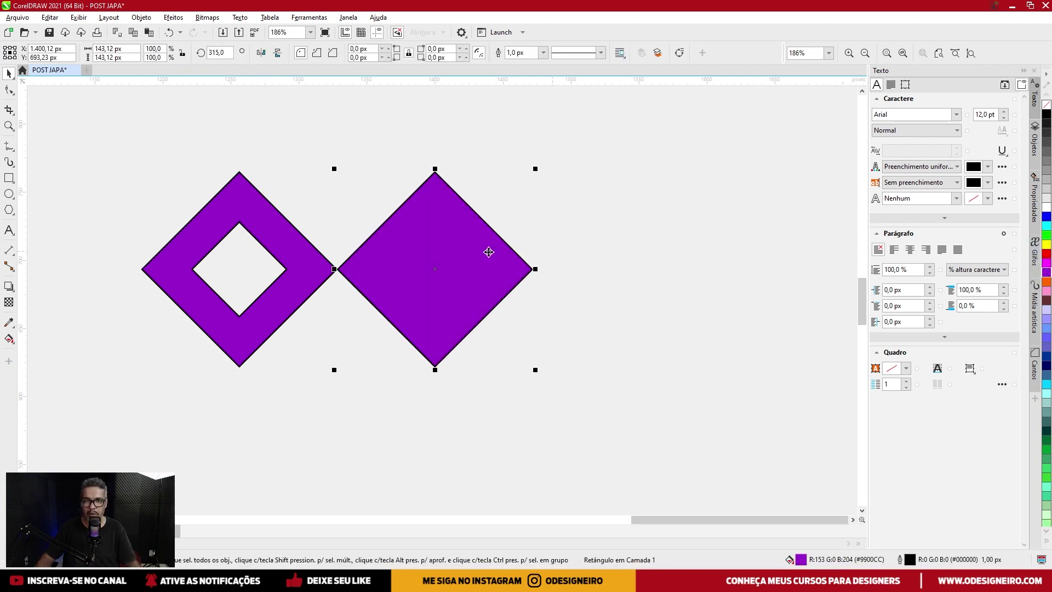
{"action": "scroll", "coordinate": [636, 254], "scroll_direction": "down", "scroll_amount": 2}
{"action": "left_click_drag", "start_coordinate": [564, 159], "coordinate": [210, 351]}
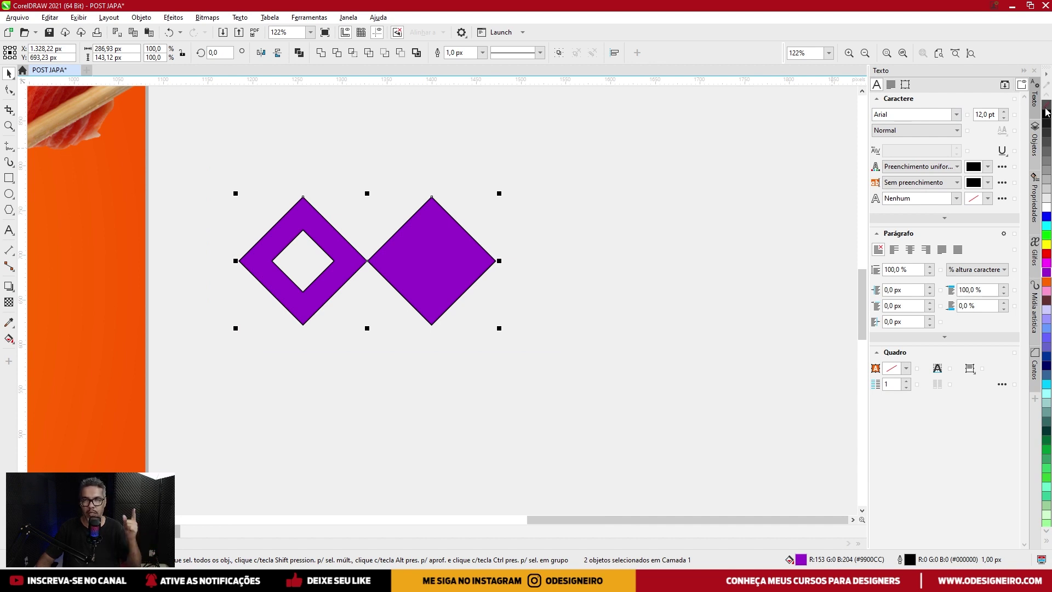
{"action": "right_click", "coordinate": [1046, 108]}
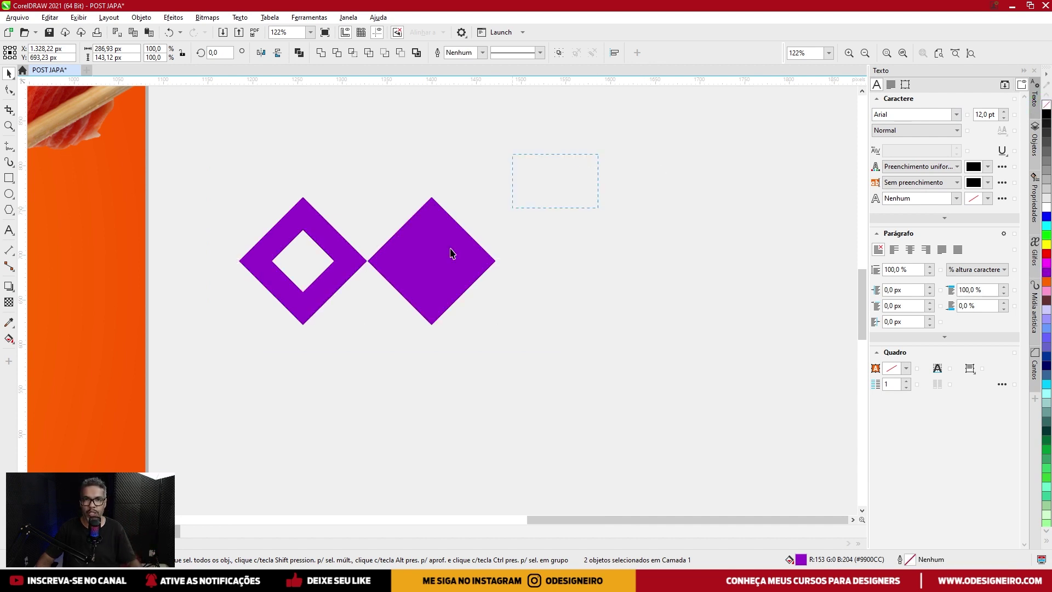
{"action": "scroll", "coordinate": [195, 254], "scroll_direction": "right", "scroll_amount": 3}
Shrink the diamond pair, copy it to the right, and repeat with Ctrl+D to build a row.
{"action": "left_click_drag", "start_coordinate": [357, 200], "coordinate": [323, 211]}
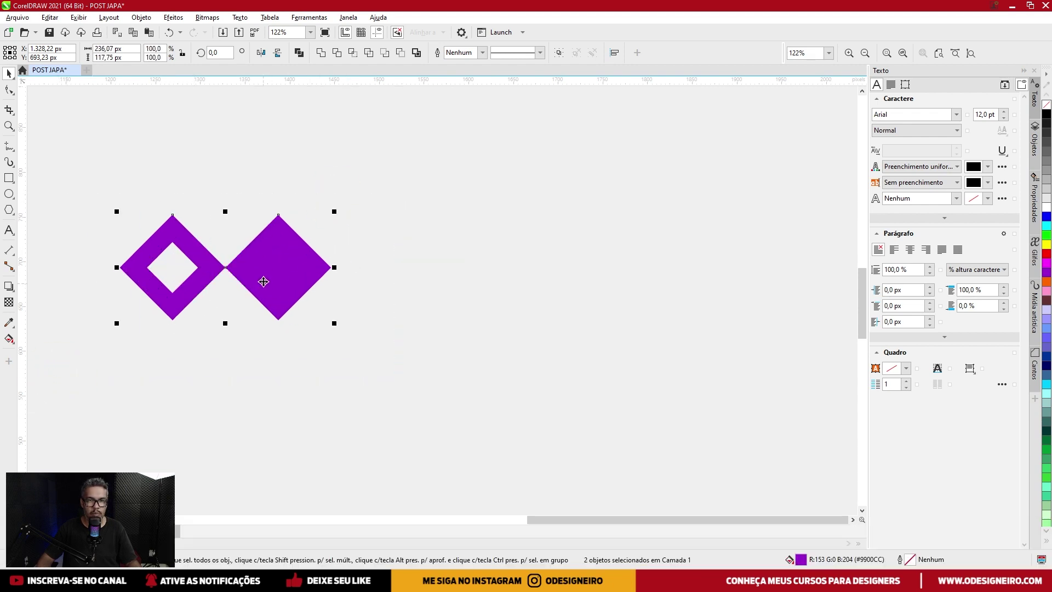
{"action": "left_click_drag", "start_coordinate": [263, 277], "coordinate": [473, 278]}
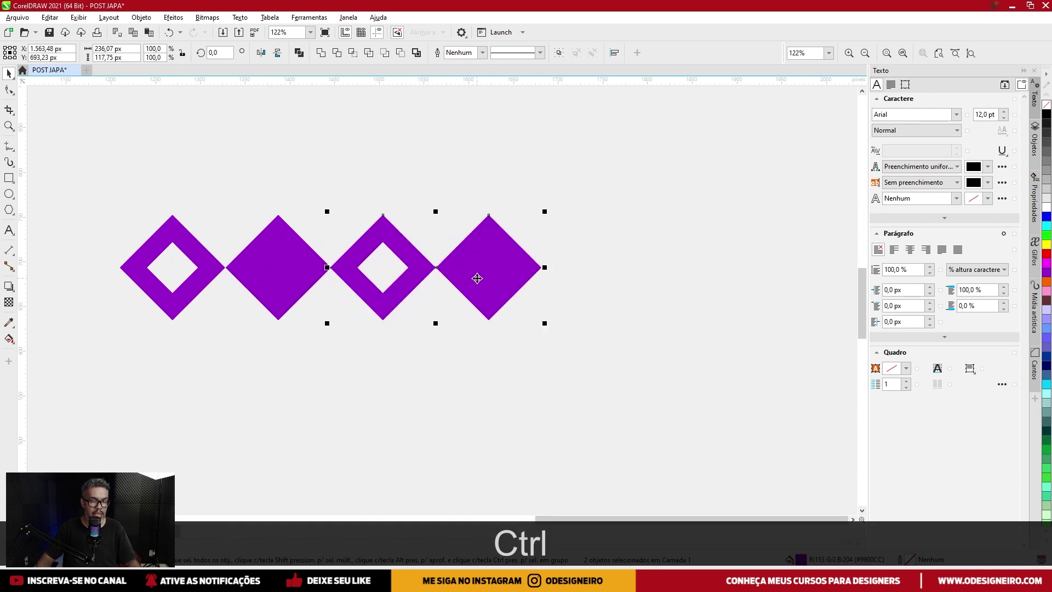
{"action": "scroll", "coordinate": [477, 278], "scroll_direction": "down", "scroll_amount": 2}
{"action": "scroll", "coordinate": [262, 280], "scroll_direction": "right", "scroll_amount": 2}
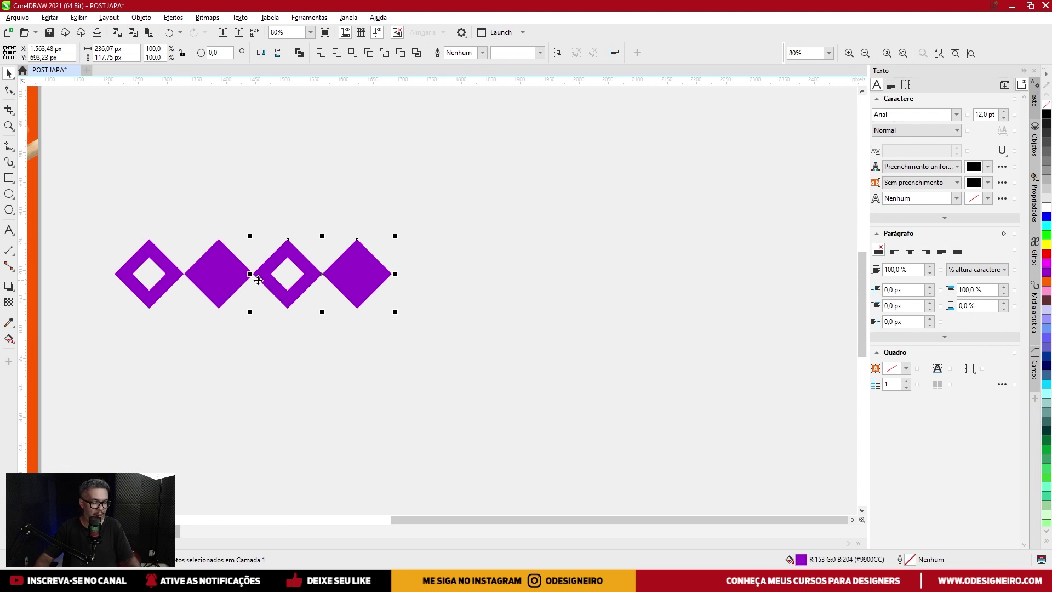
{"action": "key", "text": "ctrl+d"}
{"action": "key", "text": "ctrl+d"}
{"action": "key", "text": "ctrl+d"}
{"action": "key", "text": "ctrl+d"}
{"action": "key", "text": "ctrl+d"}
{"action": "key", "text": "ctrl+d"}
{"action": "key", "text": "ctrl+d"}
{"action": "key", "text": "ctrl+d"}
{"action": "key", "text": "ctrl+d"}
{"action": "key", "text": "ctrl+d"}
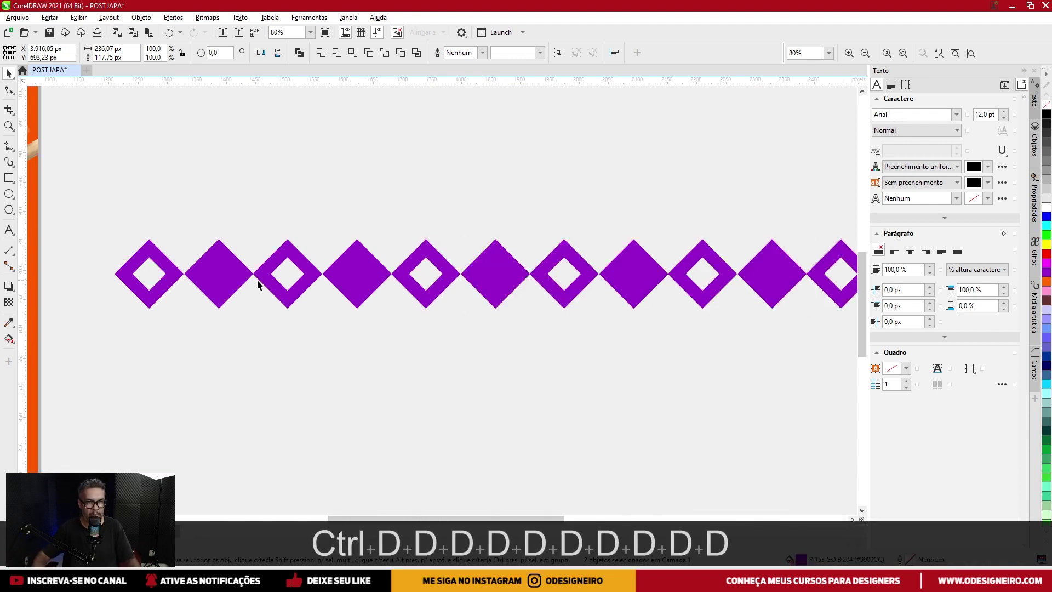
Scale the 24-diamond row down to 1,332.4 × 55.56 px and move it up-left.
{"action": "scroll", "coordinate": [257, 279], "scroll_direction": "down", "scroll_amount": 4}
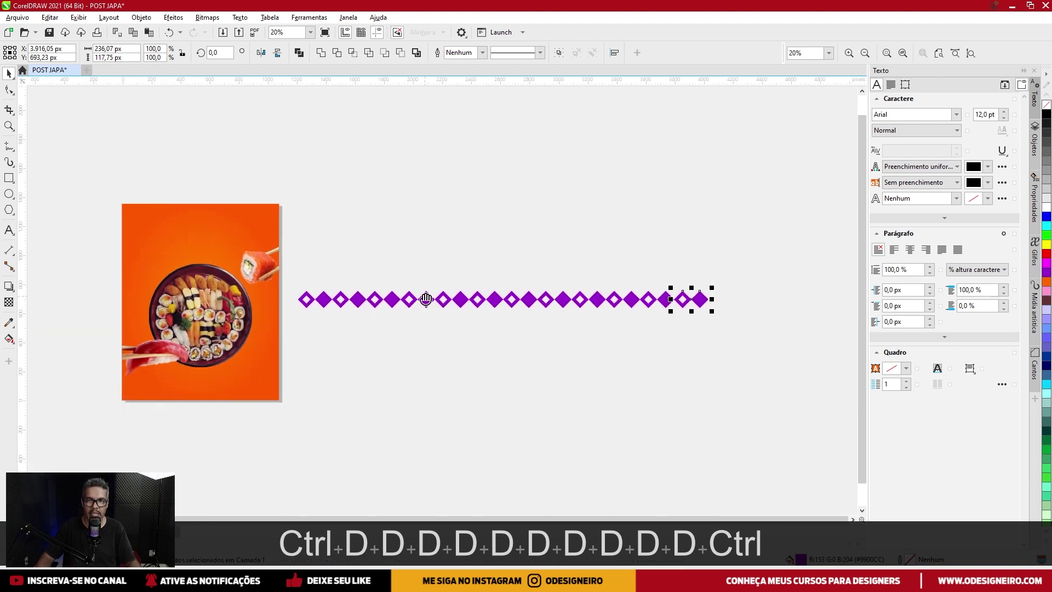
{"action": "left_click_drag", "start_coordinate": [427, 301], "coordinate": [422, 296]}
{"action": "left_click_drag", "start_coordinate": [293, 331], "coordinate": [293, 330]}
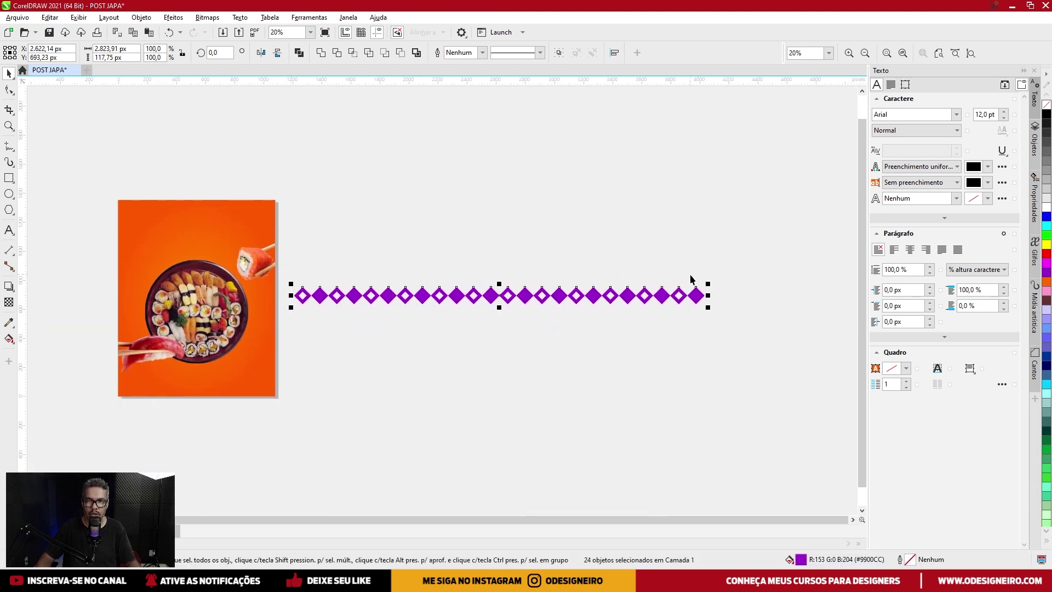
{"action": "left_click_drag", "start_coordinate": [707, 284], "coordinate": [595, 279]}
{"action": "scroll", "coordinate": [419, 299], "scroll_direction": "up", "scroll_amount": 1}
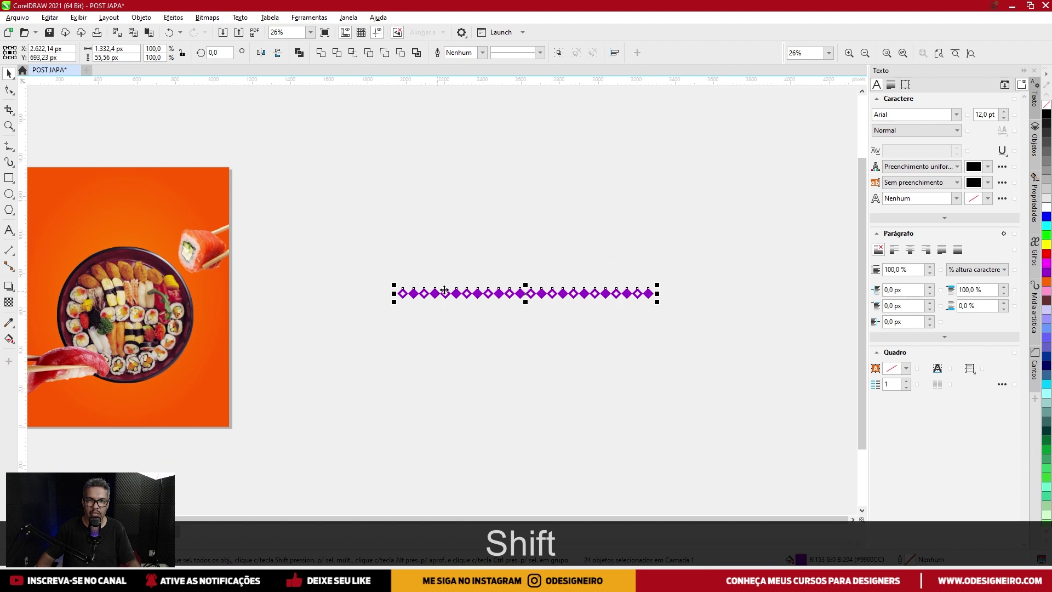
{"action": "left_click_drag", "start_coordinate": [441, 294], "coordinate": [354, 263]}
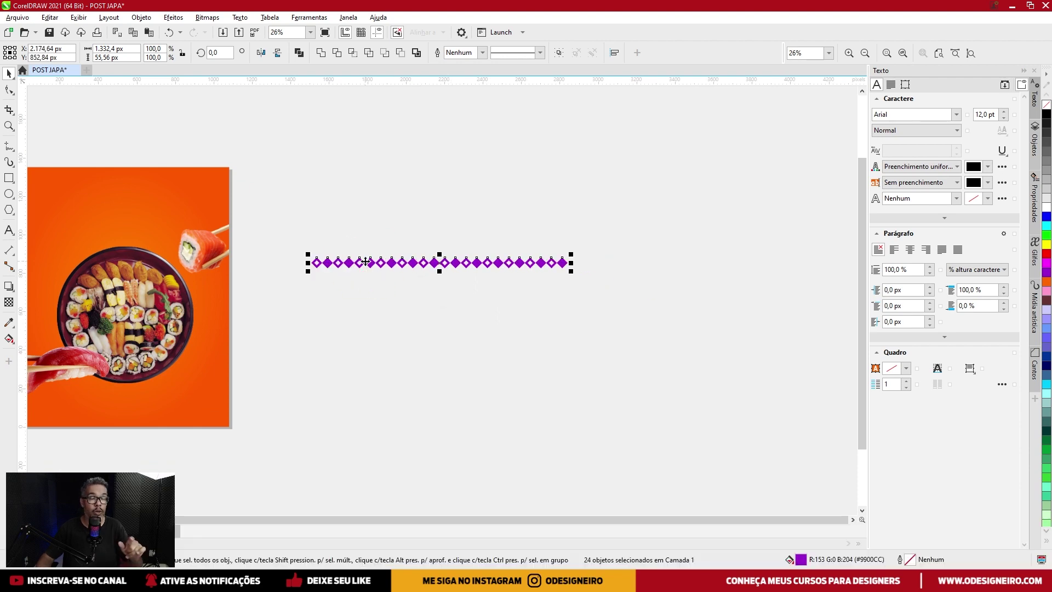
{"action": "scroll", "coordinate": [346, 270], "scroll_direction": "up", "scroll_amount": 5}
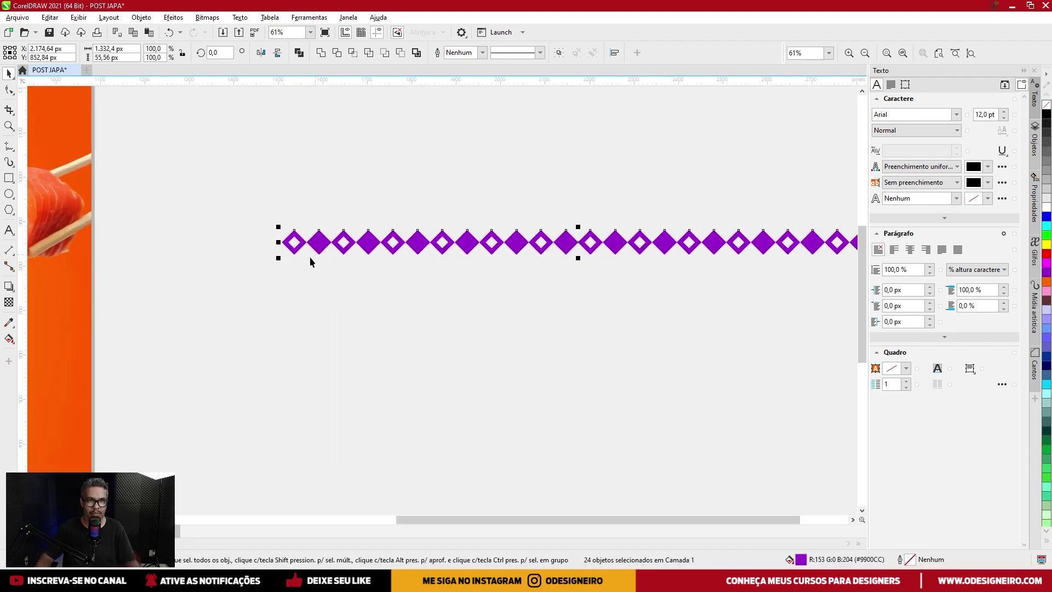
{"action": "scroll", "coordinate": [162, 200], "scroll_direction": "down", "scroll_amount": 2}
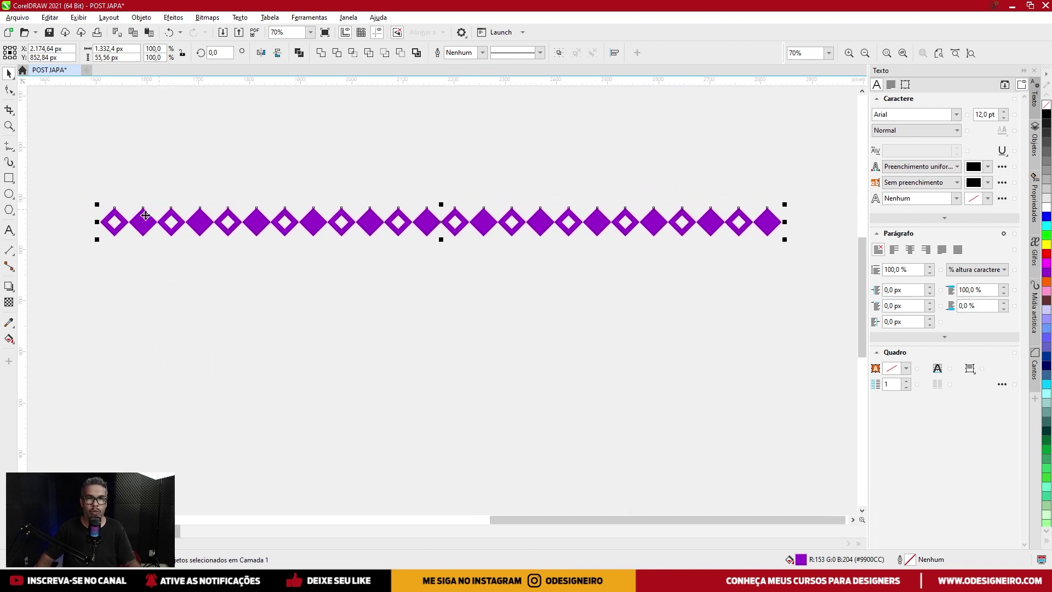
Drop a staggered copy of the diamond row just below and select both rows.
{"action": "left_click_drag", "start_coordinate": [136, 220], "coordinate": [170, 235]}
{"action": "scroll", "coordinate": [145, 255], "scroll_direction": "up", "scroll_amount": 5}
{"action": "scroll", "coordinate": [160, 223], "scroll_direction": "up", "scroll_amount": 5}
{"action": "scroll", "coordinate": [170, 233], "scroll_direction": "down", "scroll_amount": 8}
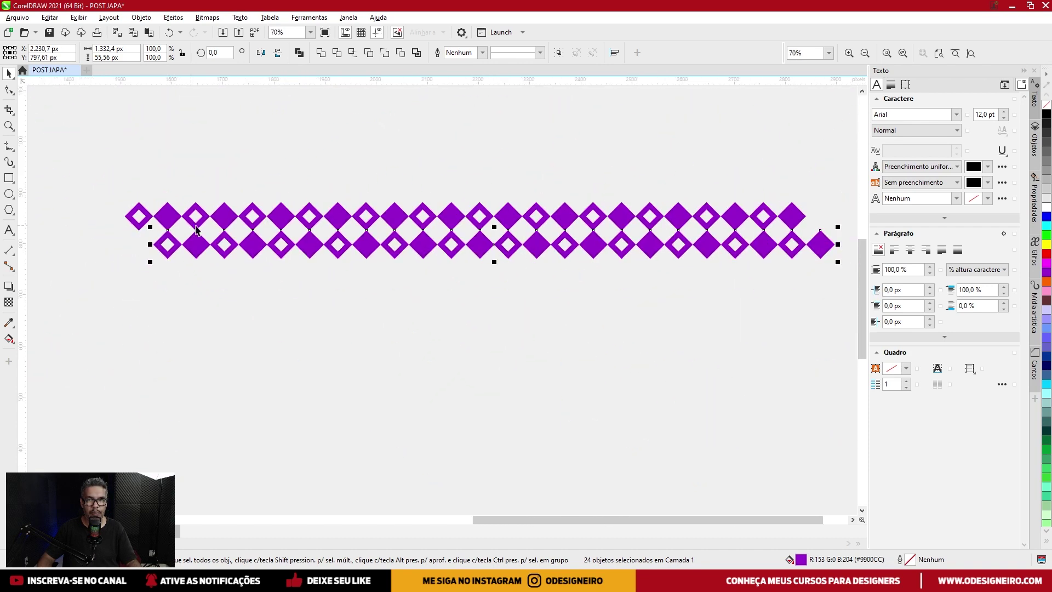
{"action": "left_click_drag", "start_coordinate": [100, 303], "coordinate": [100, 302]}
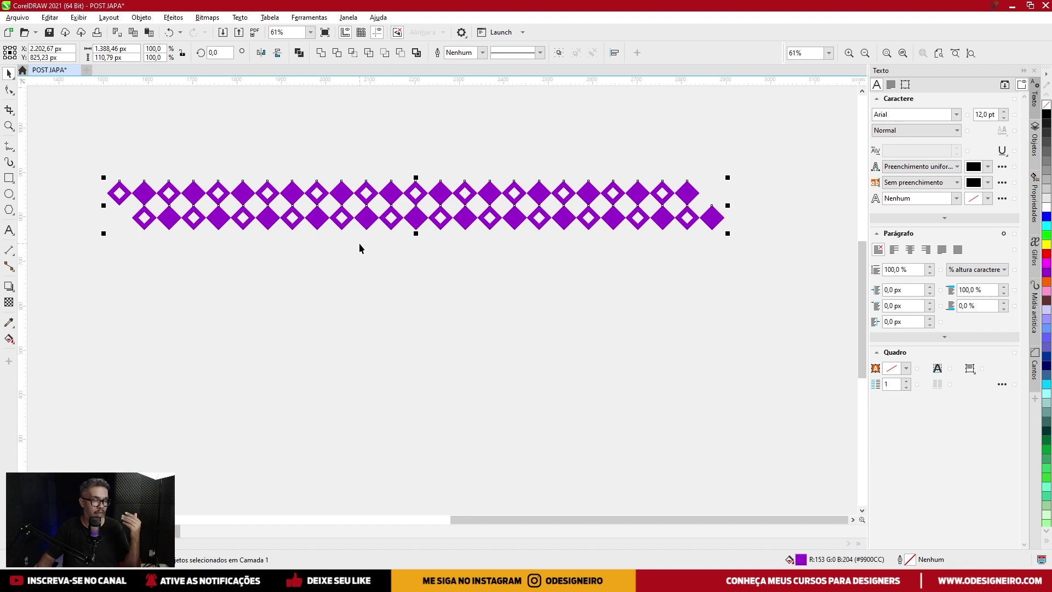
{"action": "left_click_drag", "start_coordinate": [765, 147], "coordinate": [555, 213]}
{"action": "left_click_drag", "start_coordinate": [79, 270], "coordinate": [79, 270]}
{"action": "scroll", "coordinate": [145, 211], "scroll_direction": "down", "scroll_amount": 1}
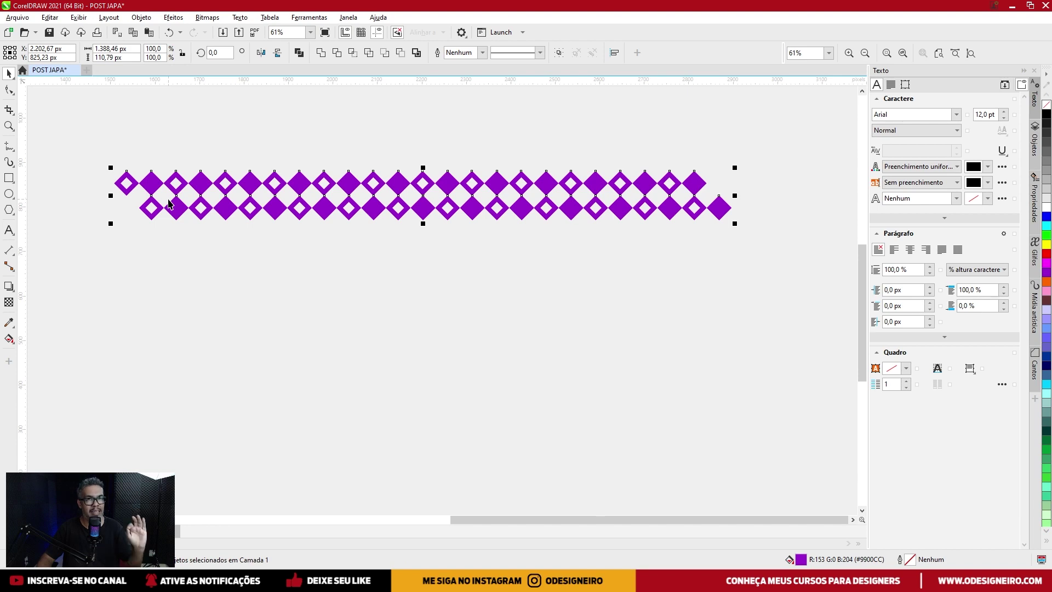
Copy the two rows directly beneath and repeat with Ctrl+D to make eight offset rows.
{"action": "left_click_drag", "start_coordinate": [199, 187], "coordinate": [192, 235]}
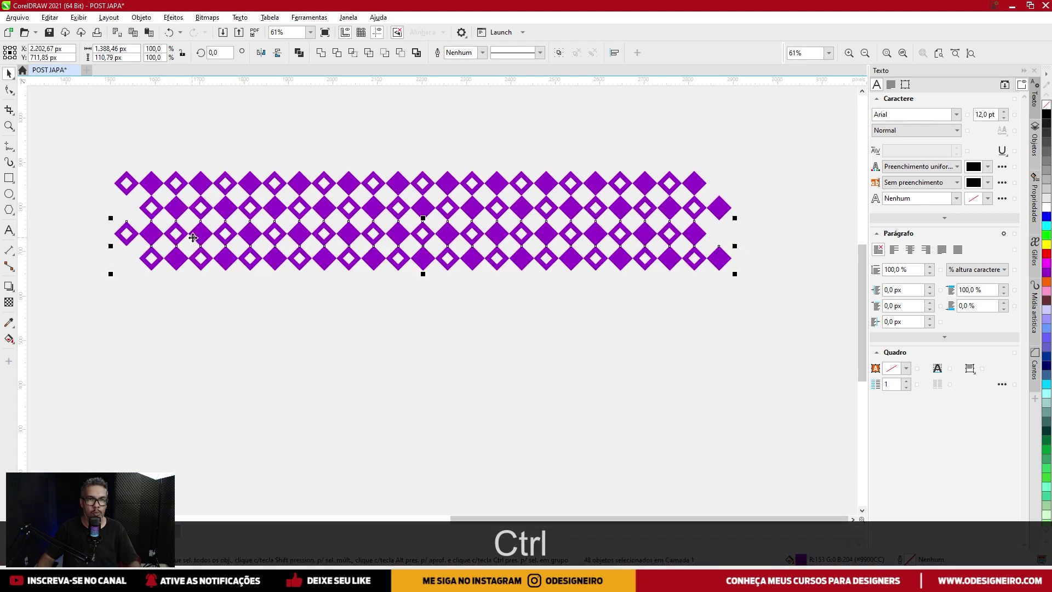
{"action": "scroll", "coordinate": [138, 236], "scroll_direction": "up", "scroll_amount": 6}
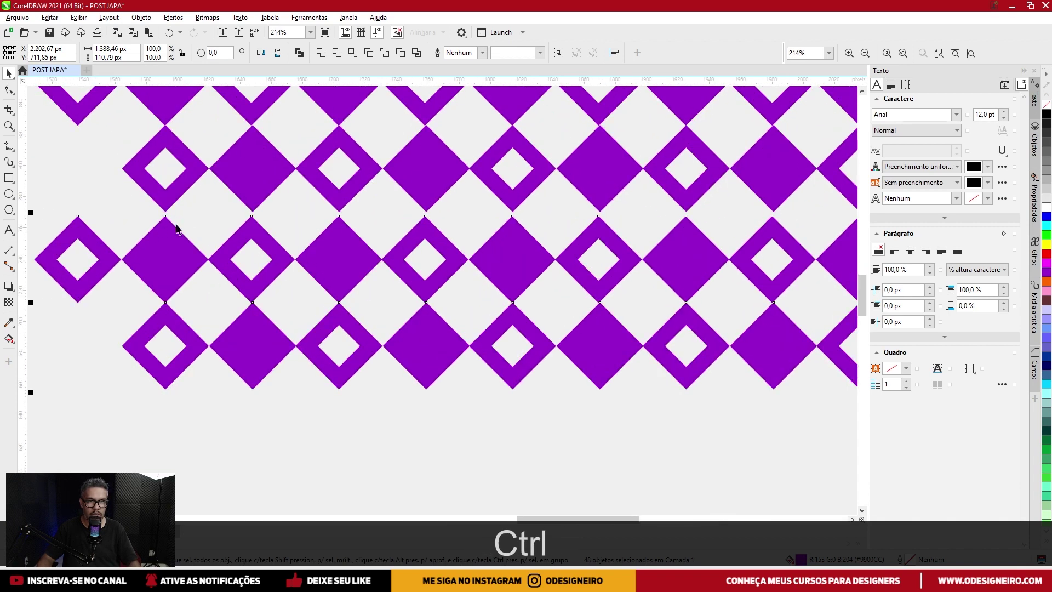
{"action": "key", "text": "ctrl+z"}
{"action": "left_click_drag", "start_coordinate": [179, 179], "coordinate": [184, 352]}
{"action": "key", "text": "ctrl+z"}
{"action": "left_click_drag", "start_coordinate": [169, 188], "coordinate": [173, 364]}
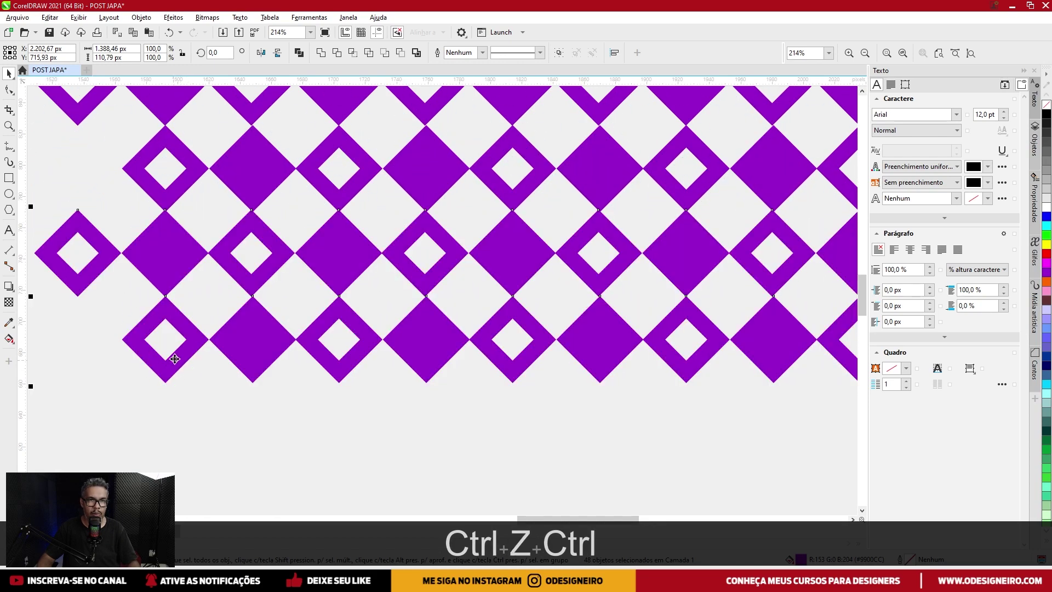
{"action": "scroll", "coordinate": [181, 340], "scroll_direction": "down", "scroll_amount": 3}
{"action": "key", "text": "ctrl+d"}
{"action": "key", "text": "ctrl+d"}
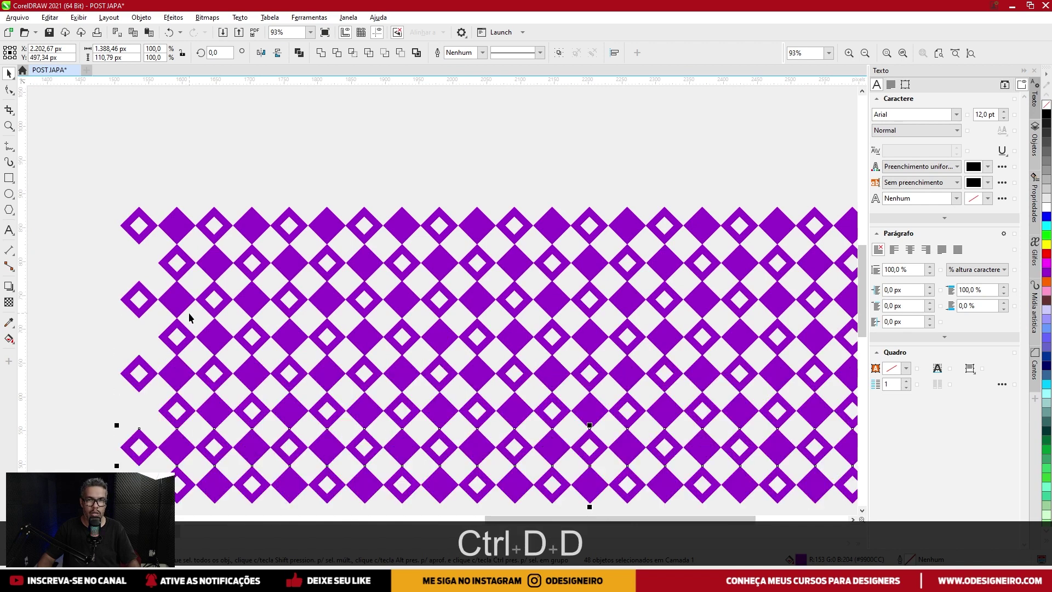
{"action": "scroll", "coordinate": [189, 312], "scroll_direction": "down", "scroll_amount": 2}
{"action": "left_click_drag", "start_coordinate": [109, 421], "coordinate": [110, 421]}
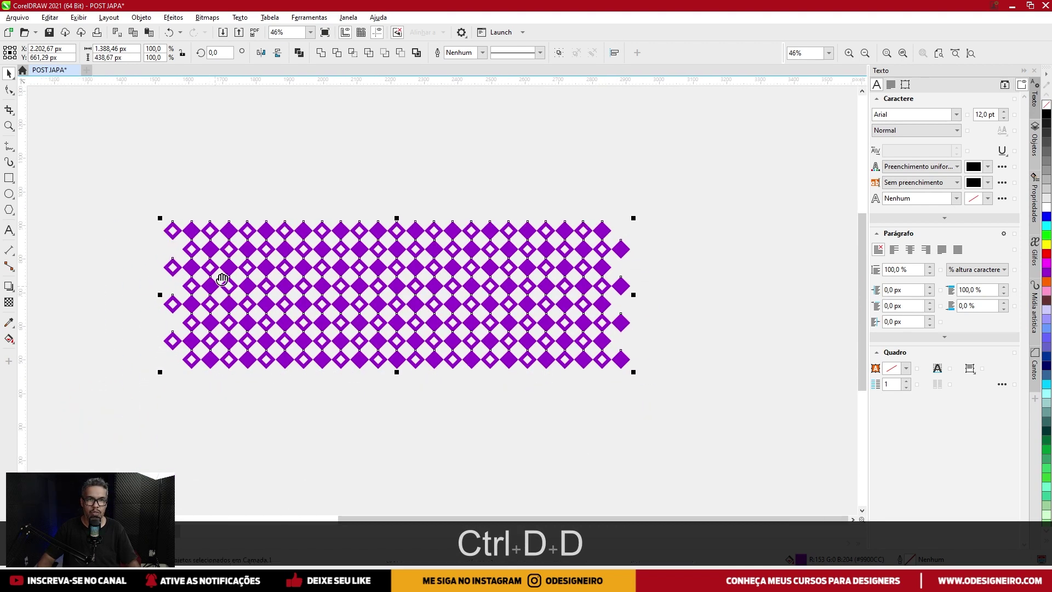
Delete the protruding left and right columns of diamonds.
{"action": "left_click", "coordinate": [150, 144]}
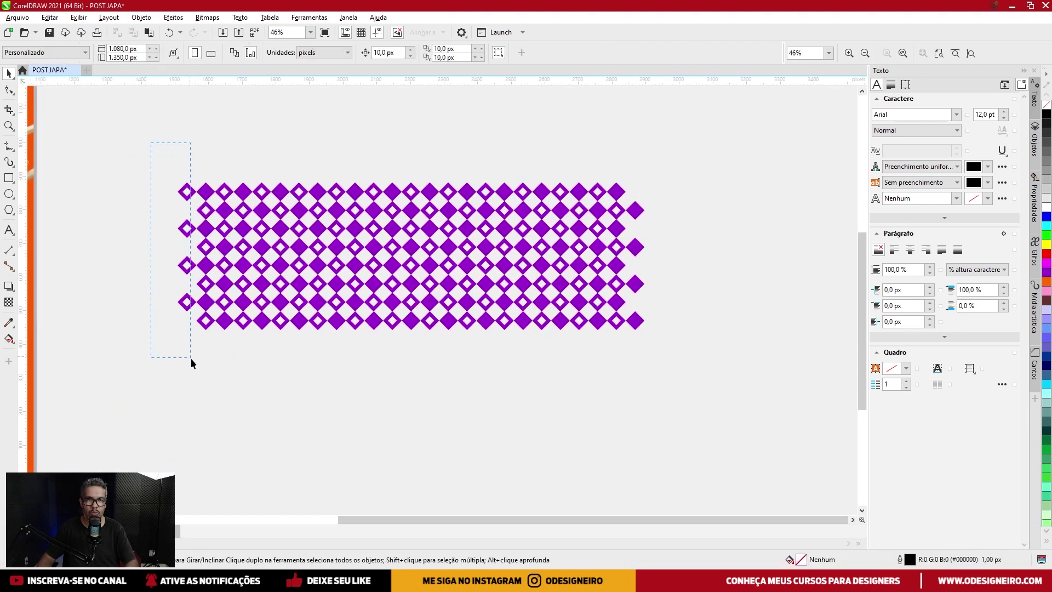
{"action": "left_click_drag", "start_coordinate": [195, 367], "coordinate": [196, 368]}
{"action": "key", "text": "Delete"}
{"action": "left_click_drag", "start_coordinate": [699, 142], "coordinate": [634, 253]}
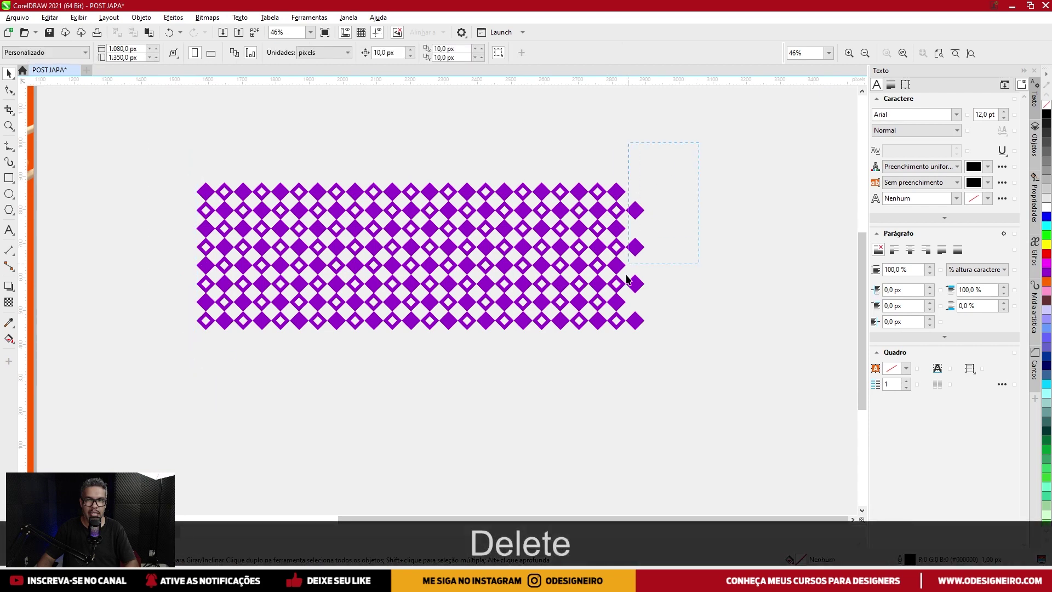
{"action": "left_click_drag", "start_coordinate": [622, 356], "coordinate": [622, 356]}
{"action": "key", "text": "Delete"}
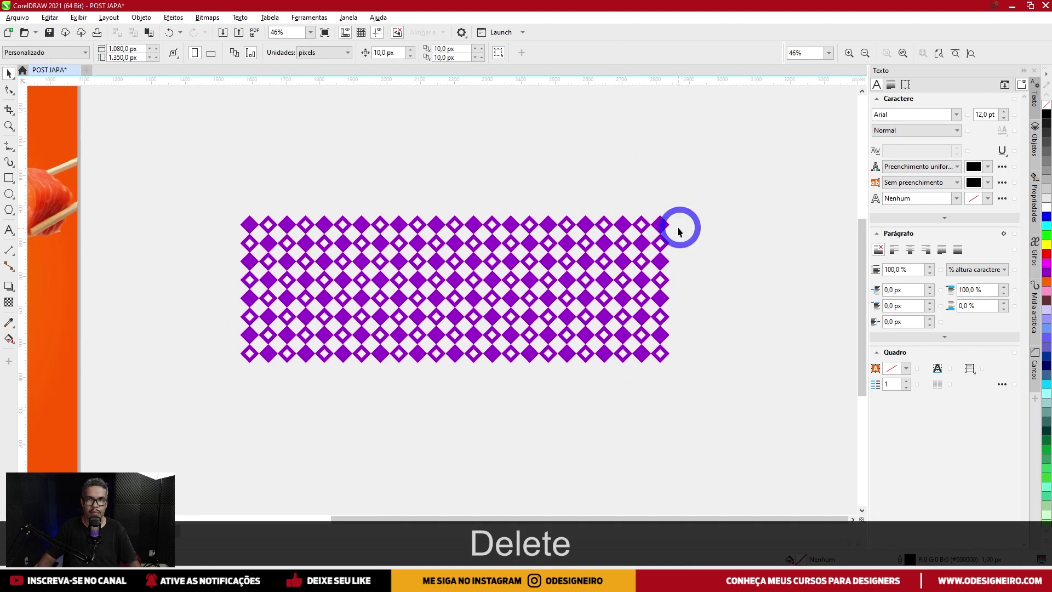
Weld all the diamonds into one 1,276.8 × 438.67 px purple shape.
{"action": "left_click_drag", "start_coordinate": [692, 193], "coordinate": [197, 400]}
{"action": "scroll", "coordinate": [198, 400], "scroll_direction": "right", "scroll_amount": 1}
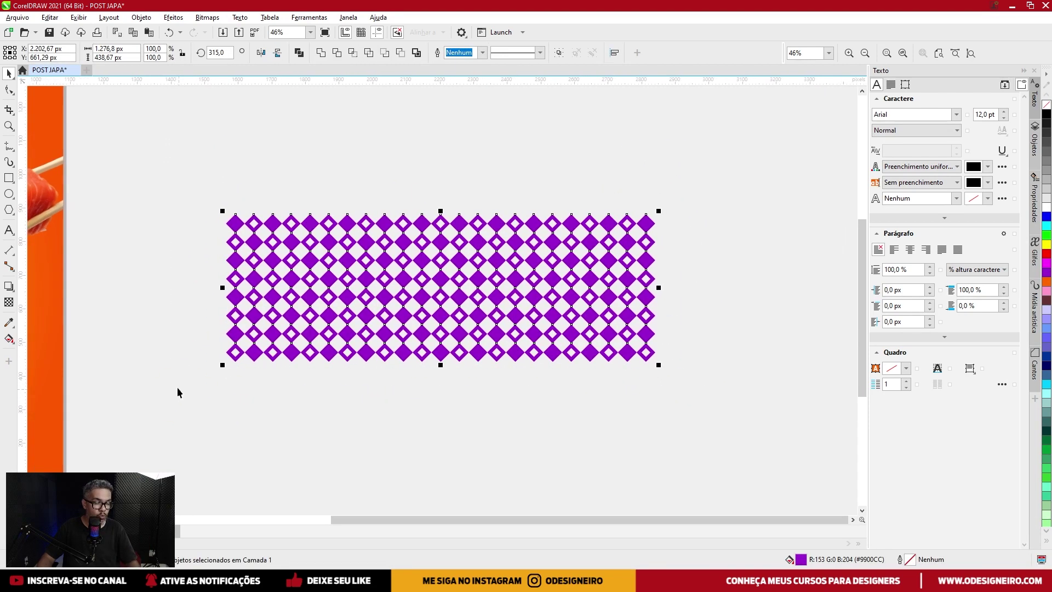
{"action": "left_click", "coordinate": [321, 53]}
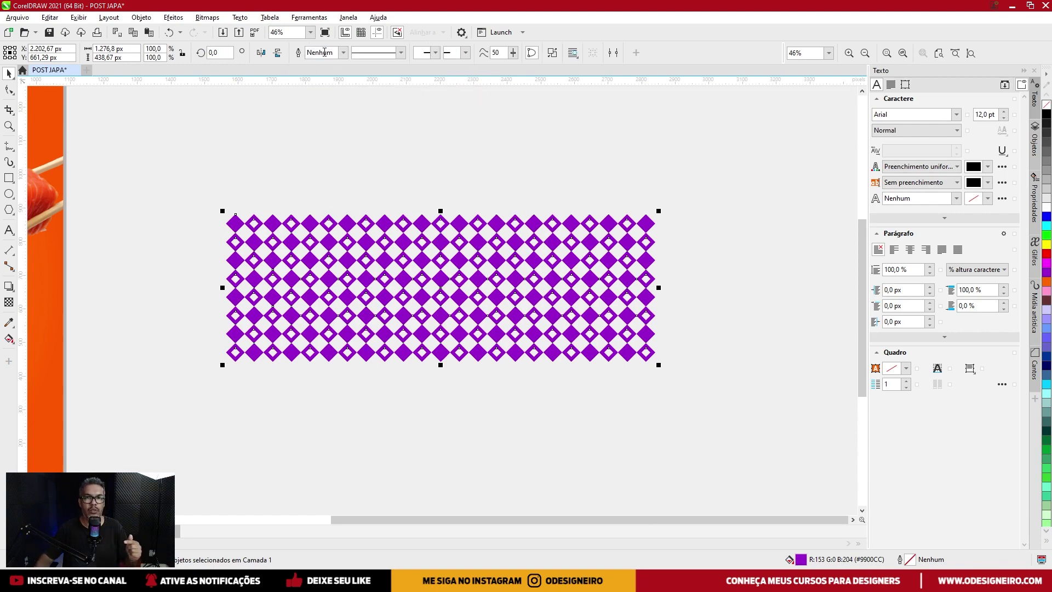
Fill the welded pattern yellow and move it onto the orange poster.
{"action": "mouse_move", "coordinate": [349, 230]}
{"action": "left_mouse_down"}
{"action": "mouse_move", "coordinate": [335, 242]}
{"action": "mouse_move", "coordinate": [345, 214]}
{"action": "left_mouse_up"}
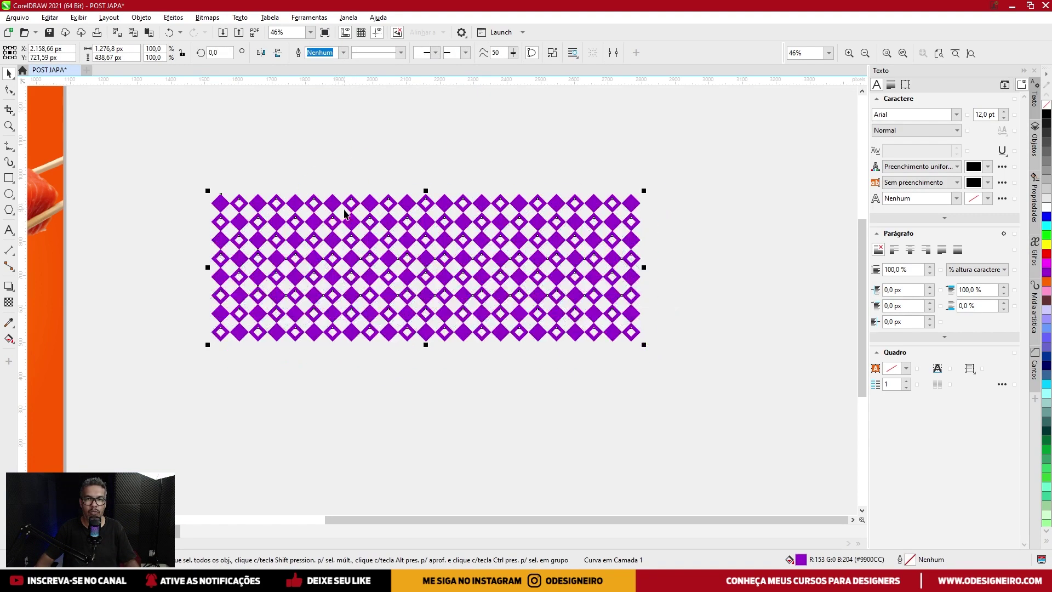
{"action": "key", "text": "Escape"}
{"action": "left_click", "coordinate": [607, 225]}
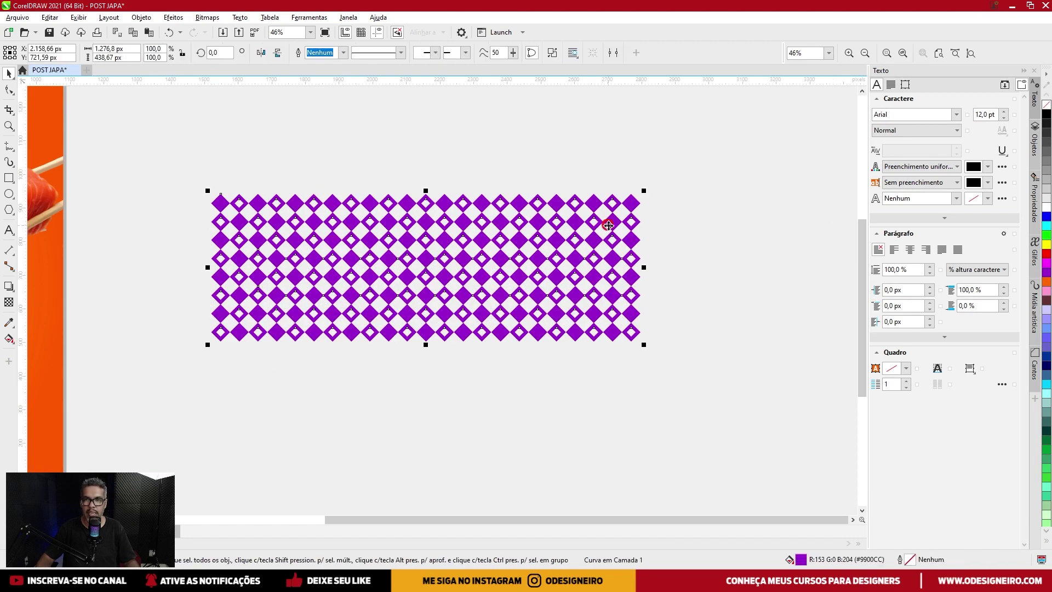
{"action": "left_click", "coordinate": [1046, 241]}
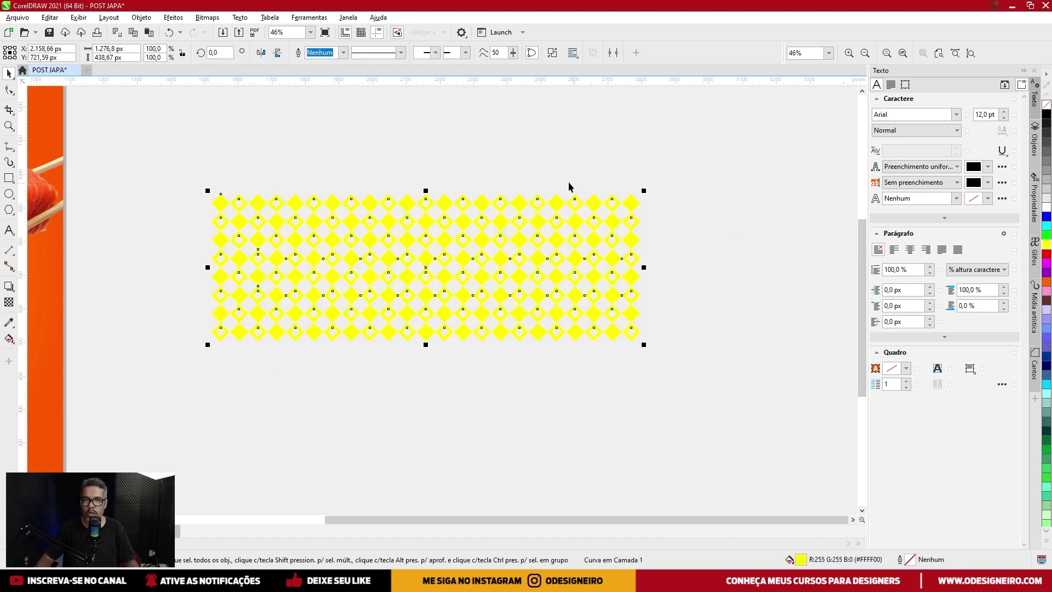
{"action": "scroll", "coordinate": [446, 225], "scroll_direction": "down", "scroll_amount": 3}
{"action": "left_click_drag", "start_coordinate": [628, 235], "coordinate": [325, 262]}
Scale the pattern to 67.5%, centre it on the page, and lower it over the plate.
{"action": "scroll", "coordinate": [299, 265], "scroll_direction": "up", "scroll_amount": 2}
{"action": "left_click_drag", "start_coordinate": [578, 214], "coordinate": [495, 250]}
{"action": "key", "text": "p"}
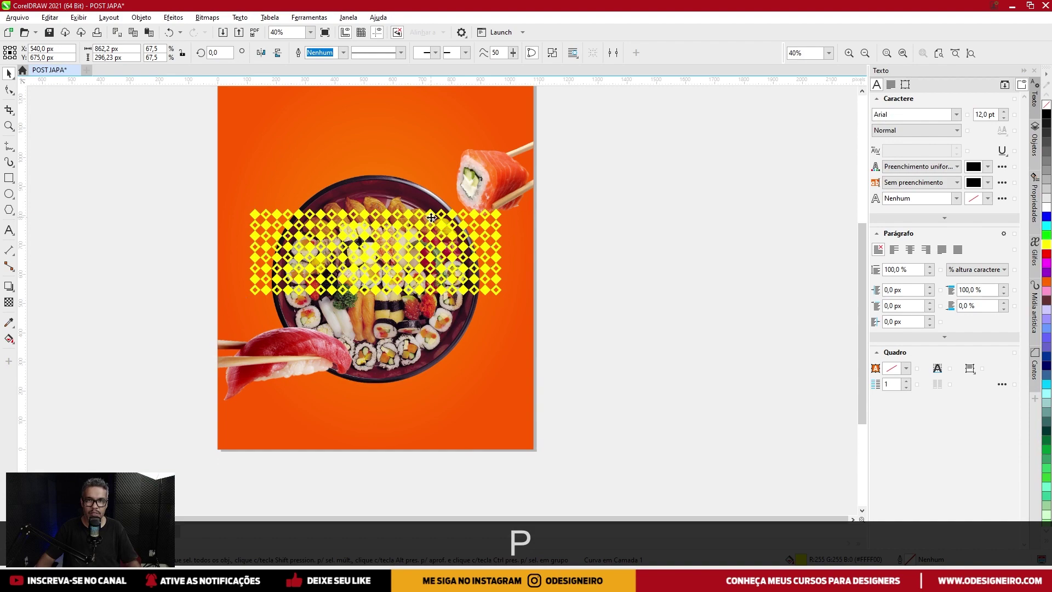
{"action": "left_click_drag", "start_coordinate": [431, 217], "coordinate": [431, 244]}
{"action": "scroll", "coordinate": [433, 243], "scroll_direction": "up", "scroll_amount": 2}
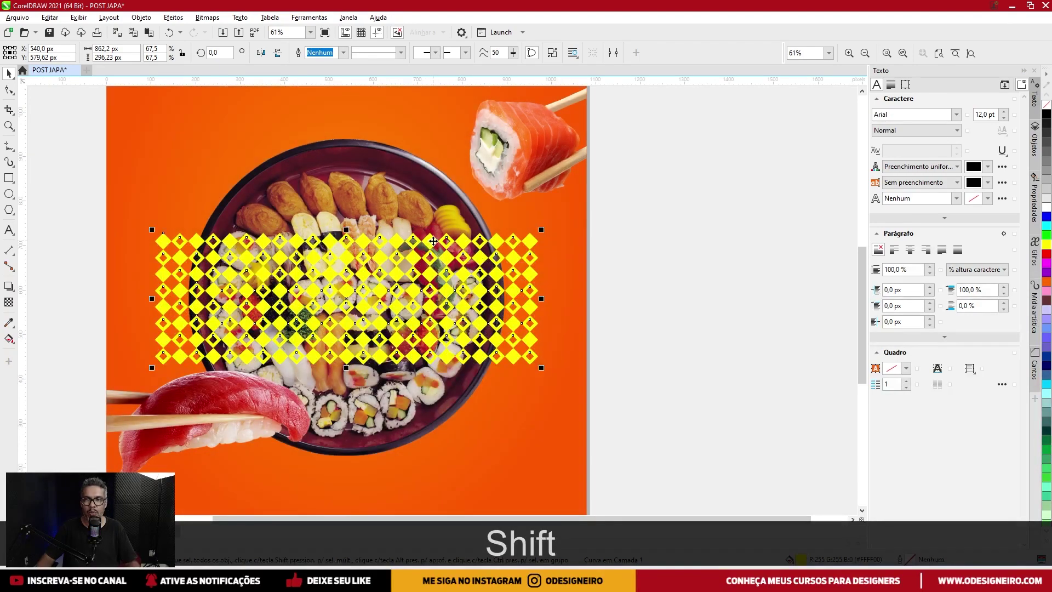
{"action": "scroll", "coordinate": [434, 241], "scroll_direction": "down", "scroll_amount": 1}
Recolour the pattern light orange #FF8D41, enlarge it to 69.4%, and cut it.
{"action": "left_click", "coordinate": [1046, 282]}
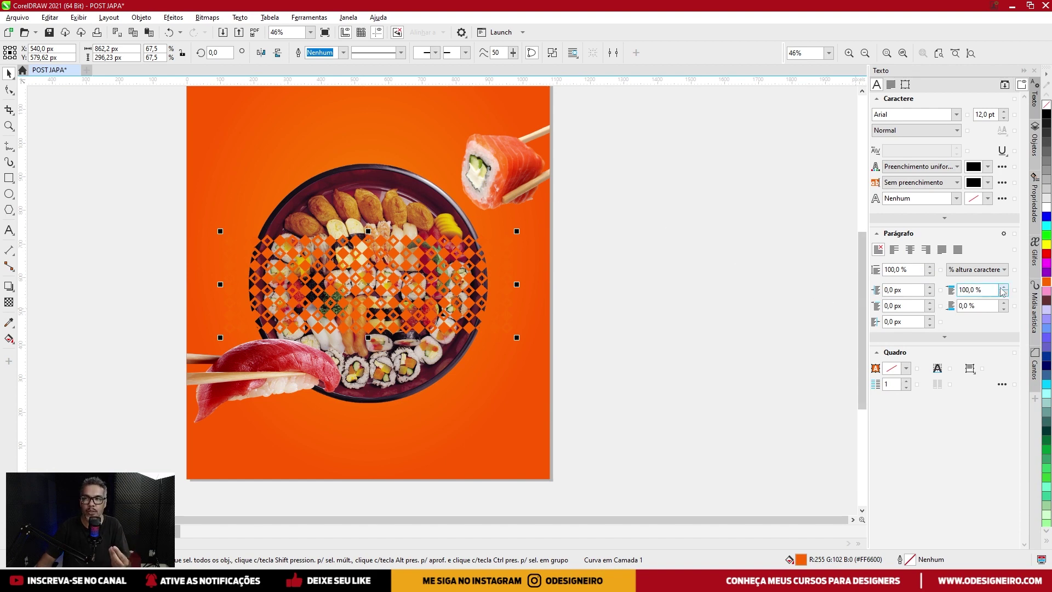
{"action": "left_click", "coordinate": [1046, 282]}
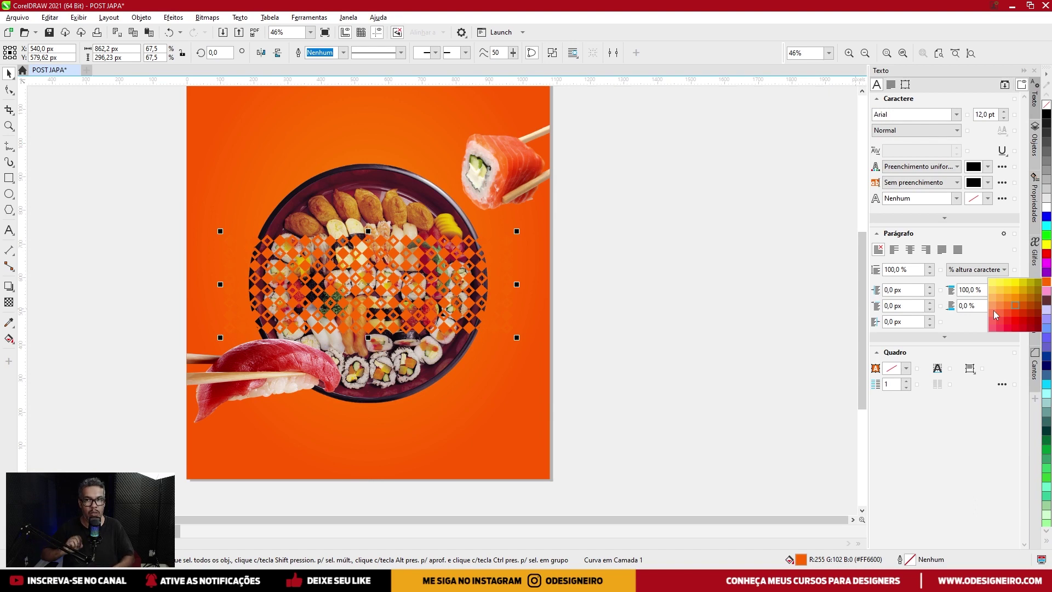
{"action": "left_click", "coordinate": [999, 310]}
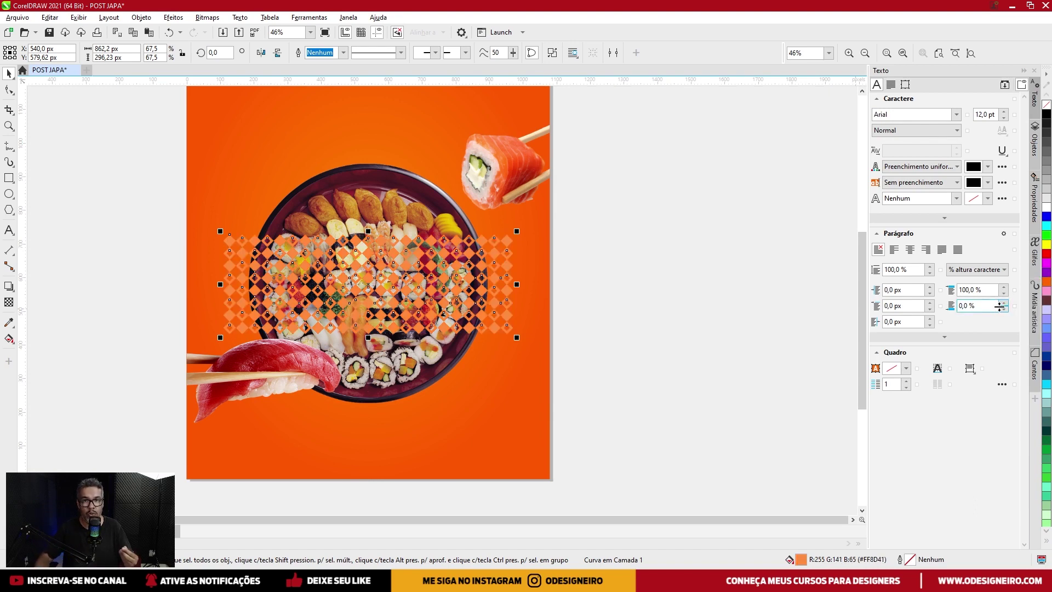
{"action": "key", "text": "shift"}
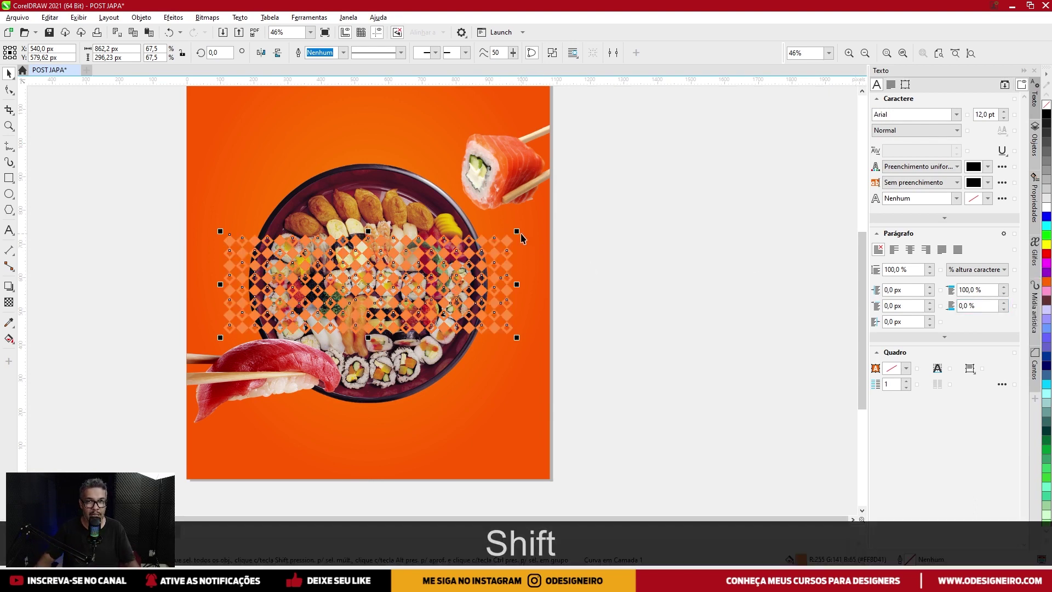
{"action": "left_click_drag", "start_coordinate": [521, 230], "coordinate": [521, 230]}
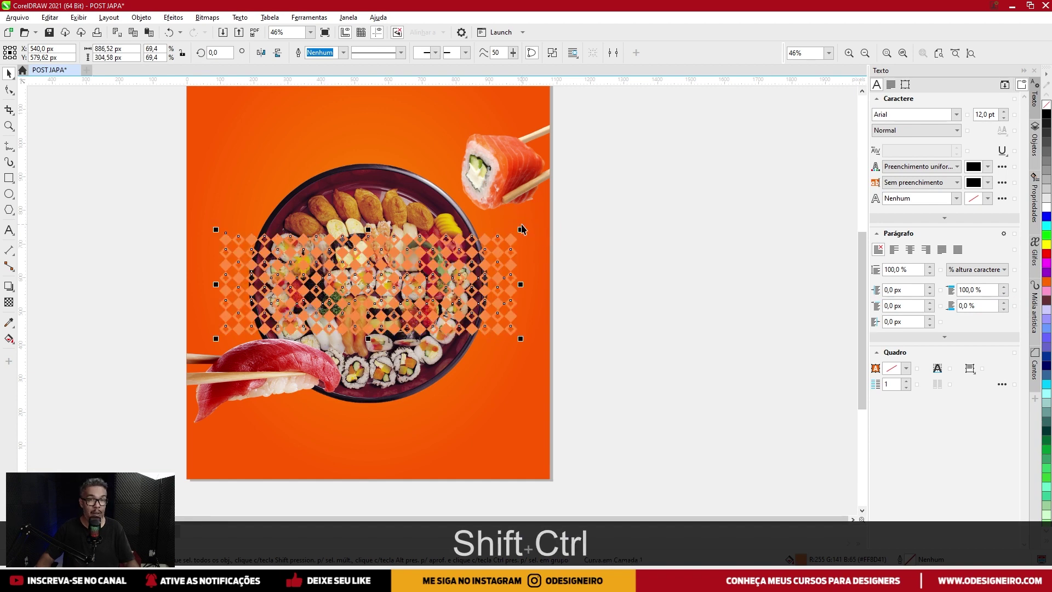
{"action": "key", "text": "ctrl+shift+x"}
Paste the pattern inside the background PowerClip, behind the sushi plate.
{"action": "left_click", "coordinate": [343, 150]}
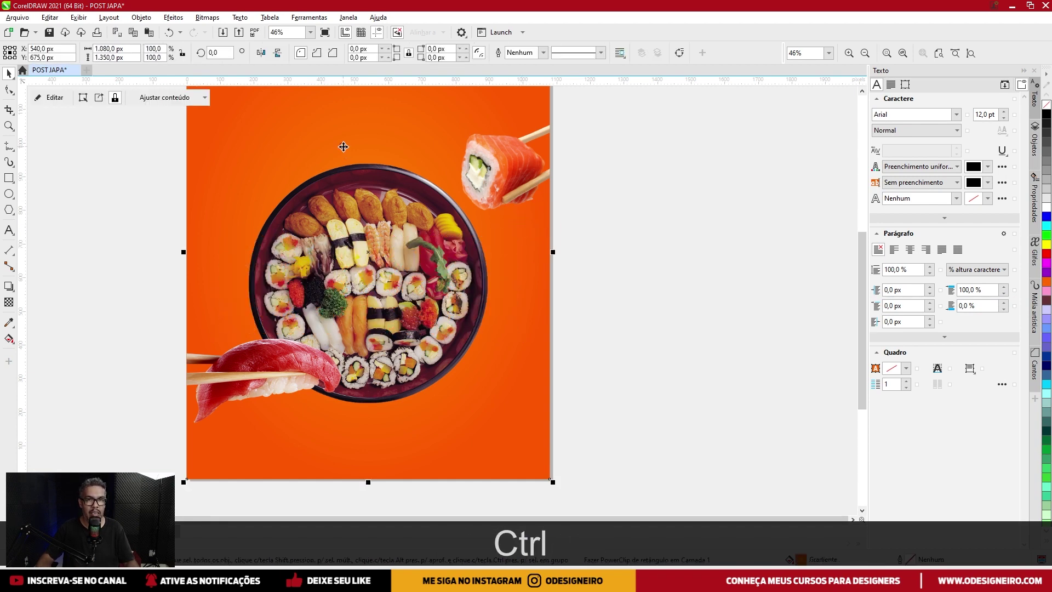
{"action": "left_click", "coordinate": [343, 151], "text": "ctrl"}
{"action": "key", "text": "ctrl+v"}
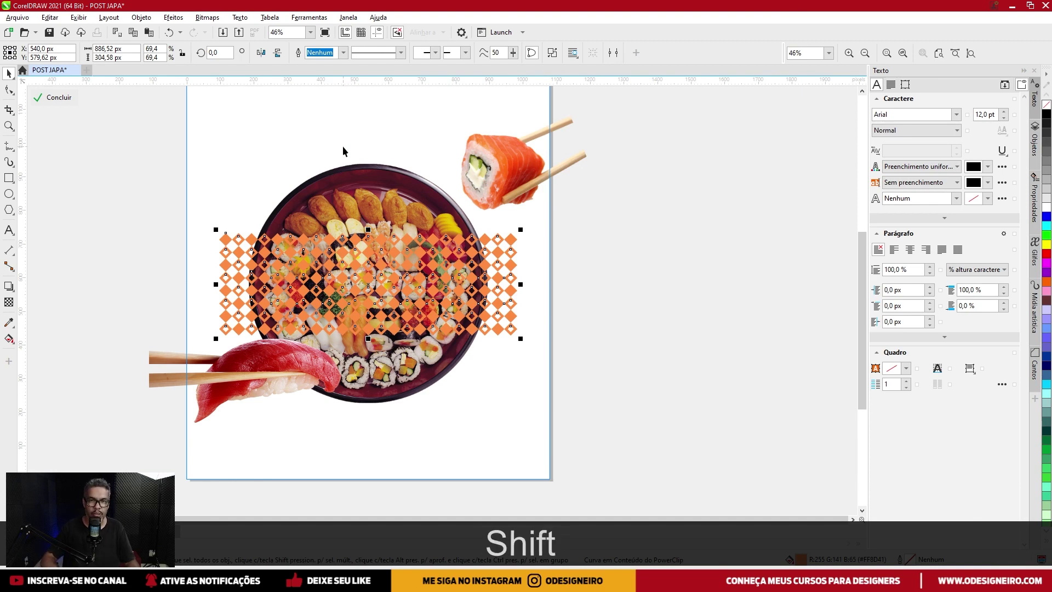
{"action": "key", "text": "shift+Page_Down"}
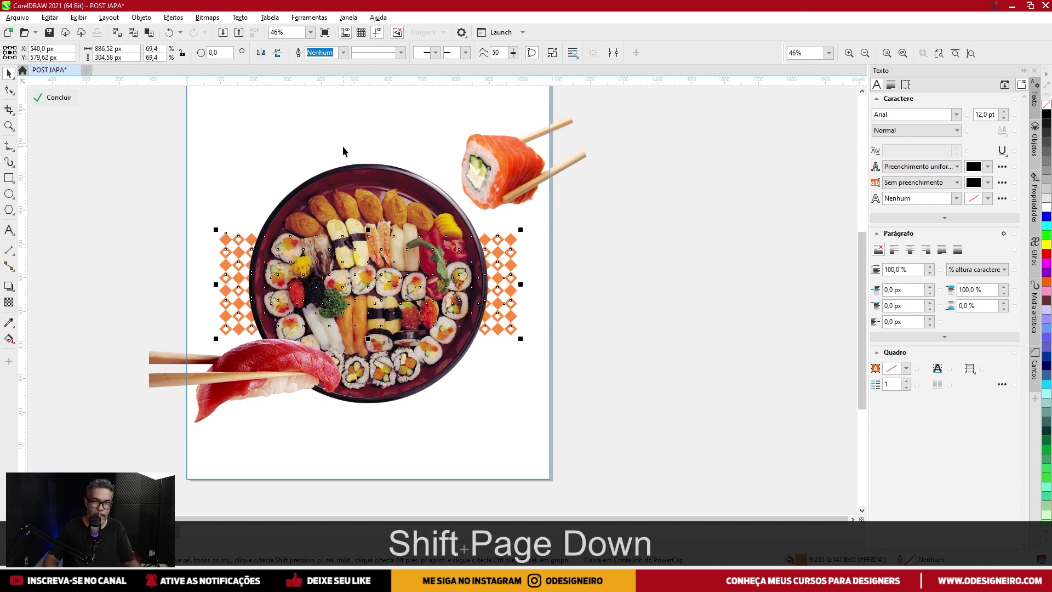
{"action": "left_click", "coordinate": [600, 264], "text": "ctrl"}
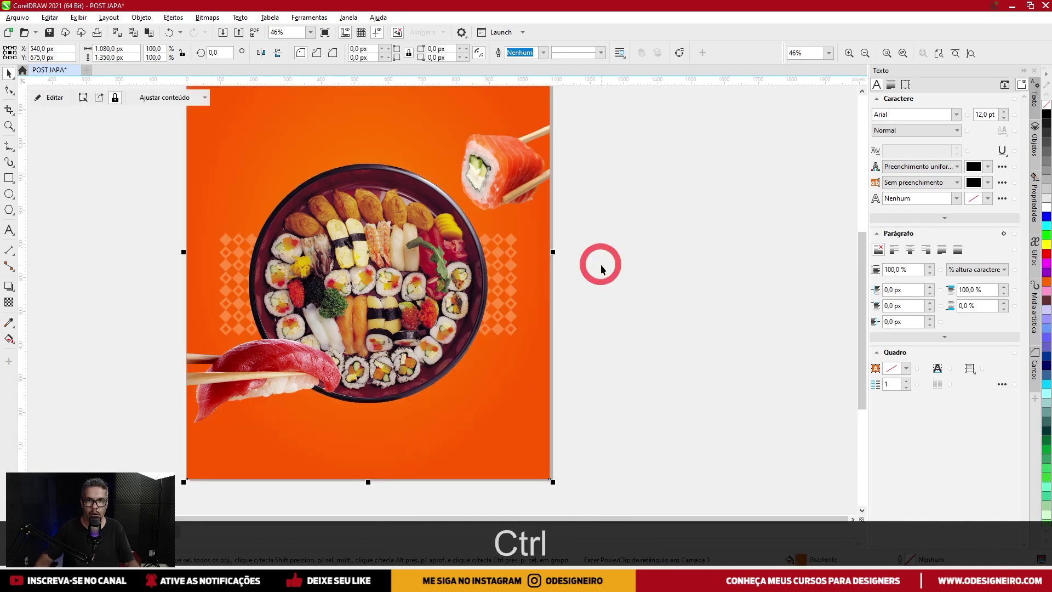
Reopen the background's PowerClip contents and select the sushi plate image.
{"action": "scroll", "coordinate": [591, 265], "scroll_direction": "down", "scroll_amount": 2}
{"action": "left_click", "coordinate": [620, 258]}
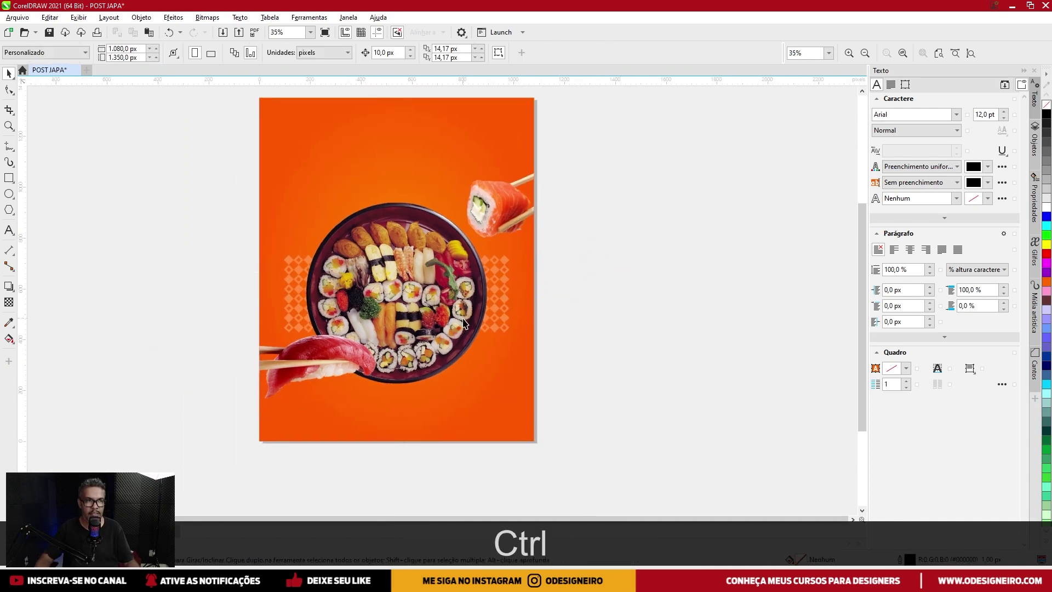
{"action": "scroll", "coordinate": [463, 323], "scroll_direction": "up", "scroll_amount": 2}
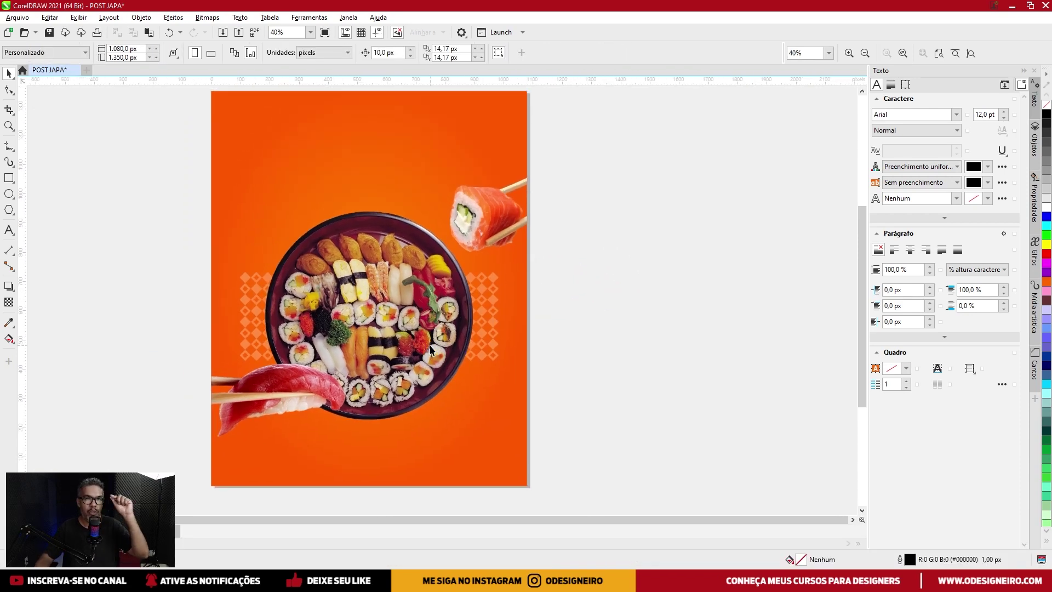
{"action": "left_click", "coordinate": [282, 404]}
{"action": "left_click", "coordinate": [277, 391], "text": "ctrl"}
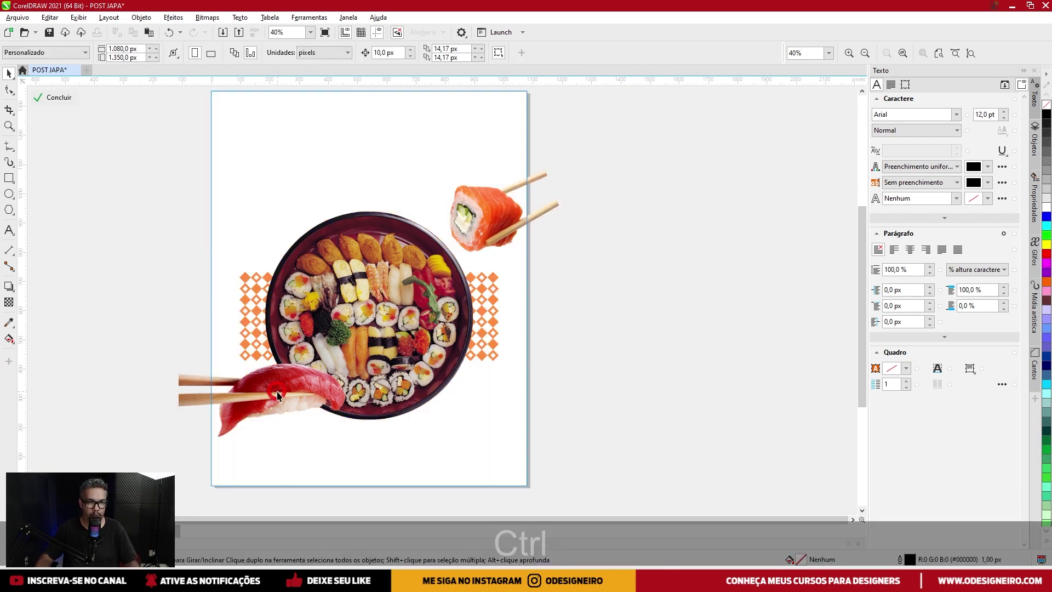
{"action": "left_click", "coordinate": [317, 382]}
{"action": "left_click", "coordinate": [363, 323], "text": "ctrl"}
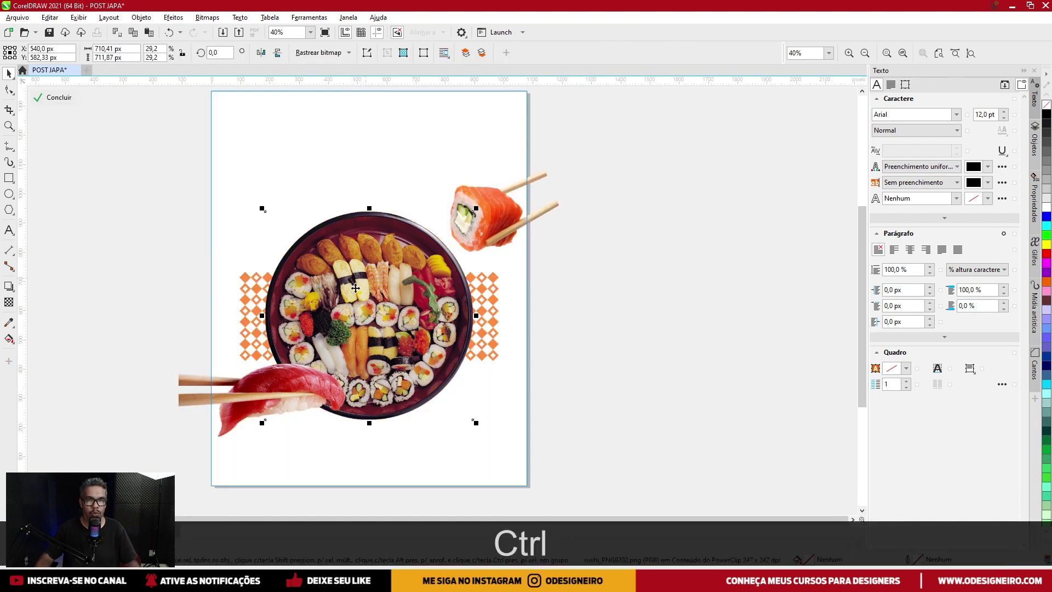
Give the sushi plate a soft lower-right drop shadow (Multiply, opacity 50, feathering 15).
{"action": "scroll", "coordinate": [368, 277], "scroll_direction": "up", "scroll_amount": 1}
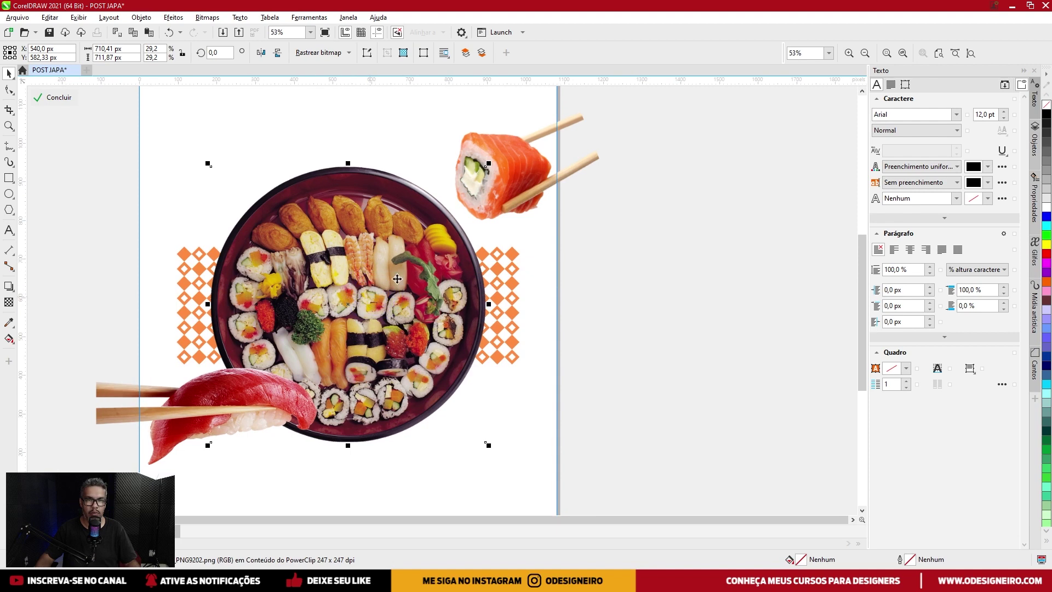
{"action": "left_click_drag", "start_coordinate": [394, 263], "coordinate": [404, 269]}
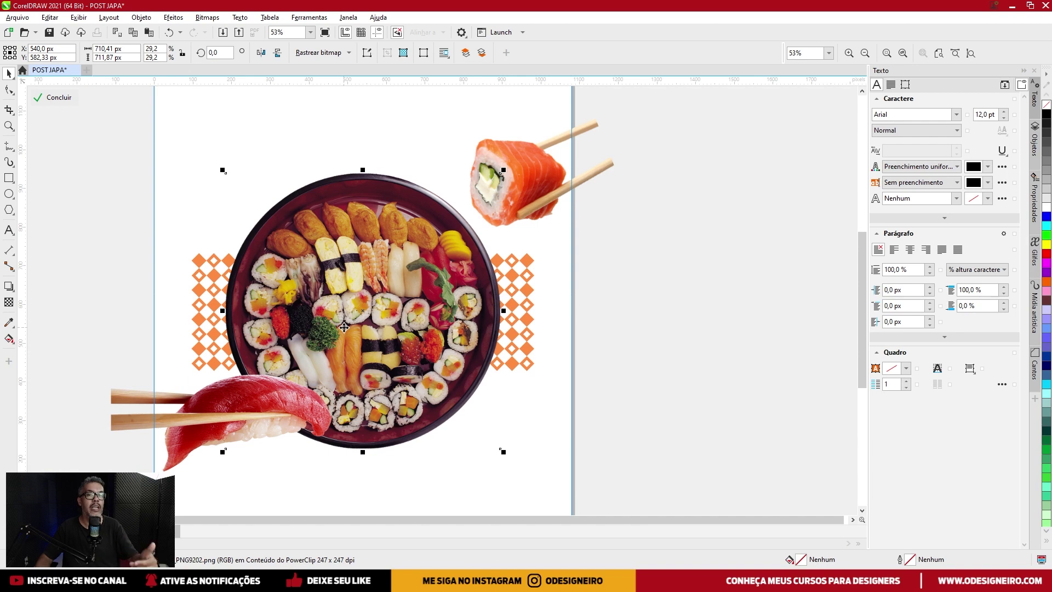
{"action": "left_click", "coordinate": [10, 289]}
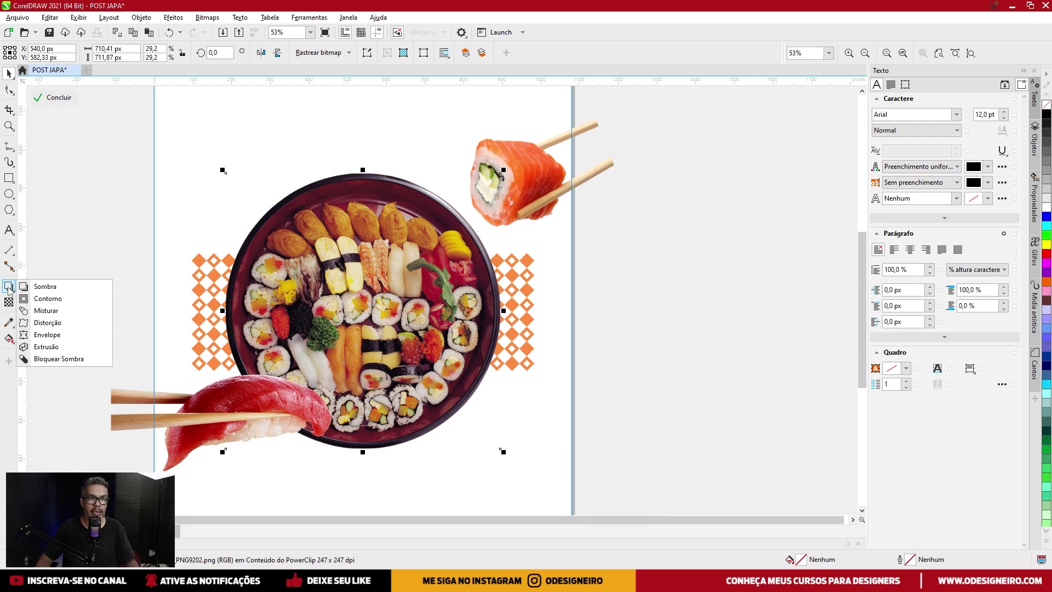
{"action": "left_click", "coordinate": [46, 287]}
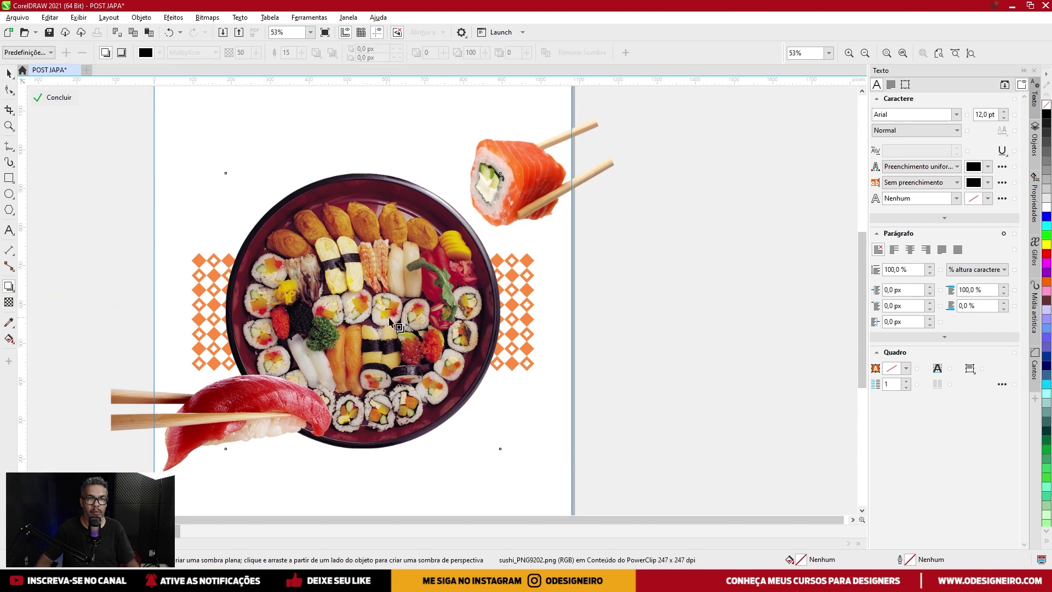
{"action": "left_click_drag", "start_coordinate": [351, 293], "coordinate": [506, 448]}
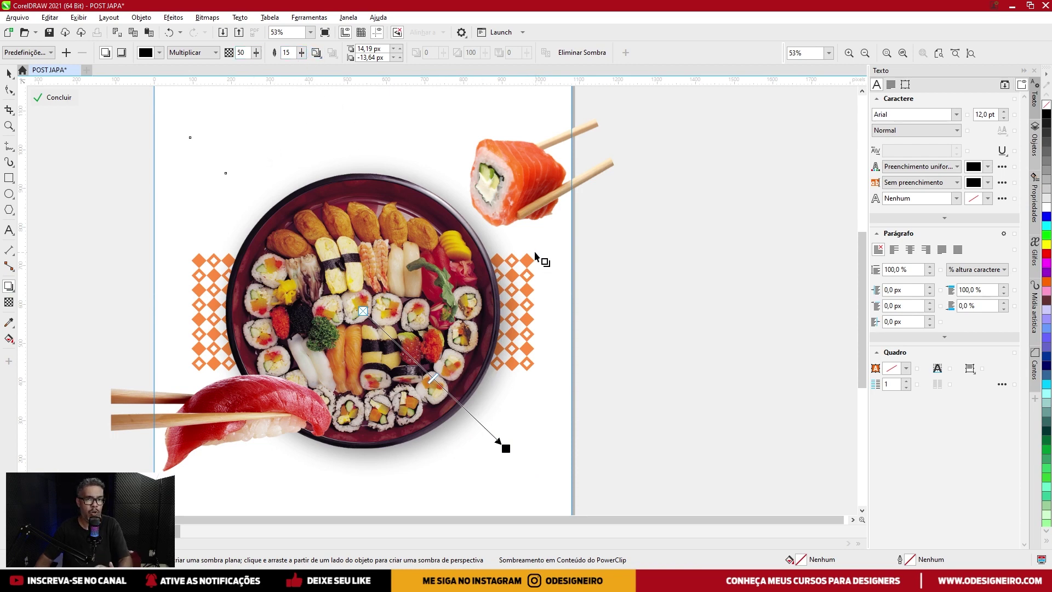
Cast a down-right shadow from the salmon roll with feathering 47 and opacity 21.
{"action": "left_click", "coordinate": [519, 175]}
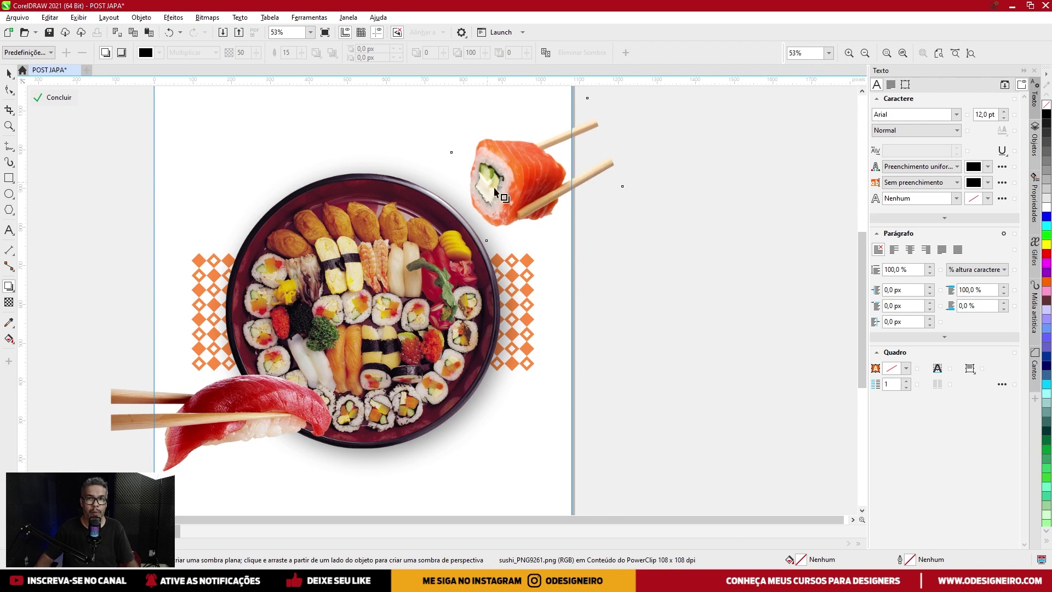
{"action": "left_click_drag", "start_coordinate": [523, 174], "coordinate": [625, 271]}
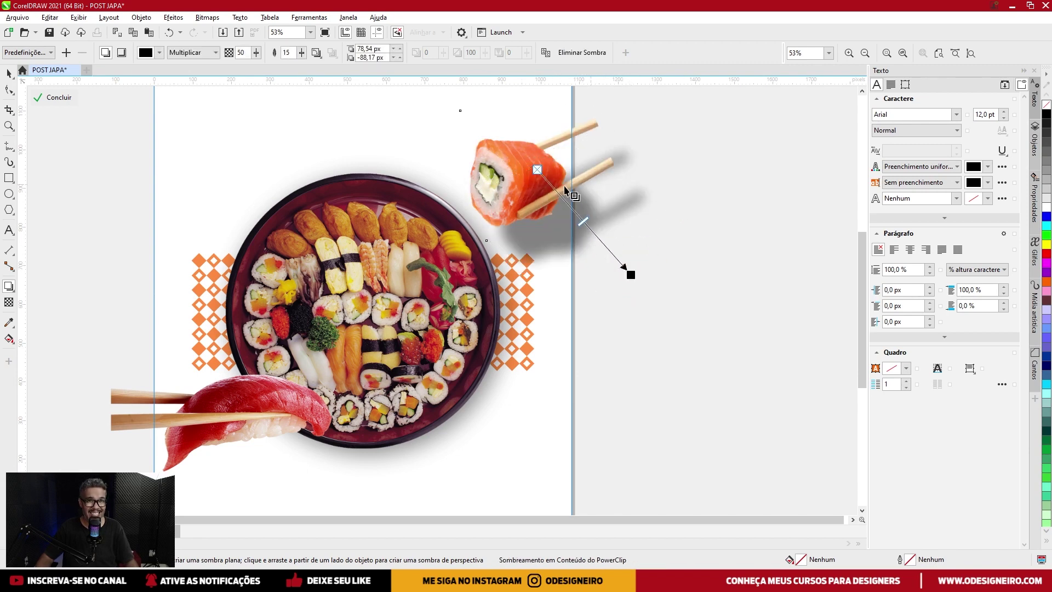
{"action": "left_click_drag", "start_coordinate": [303, 57], "coordinate": [326, 78]}
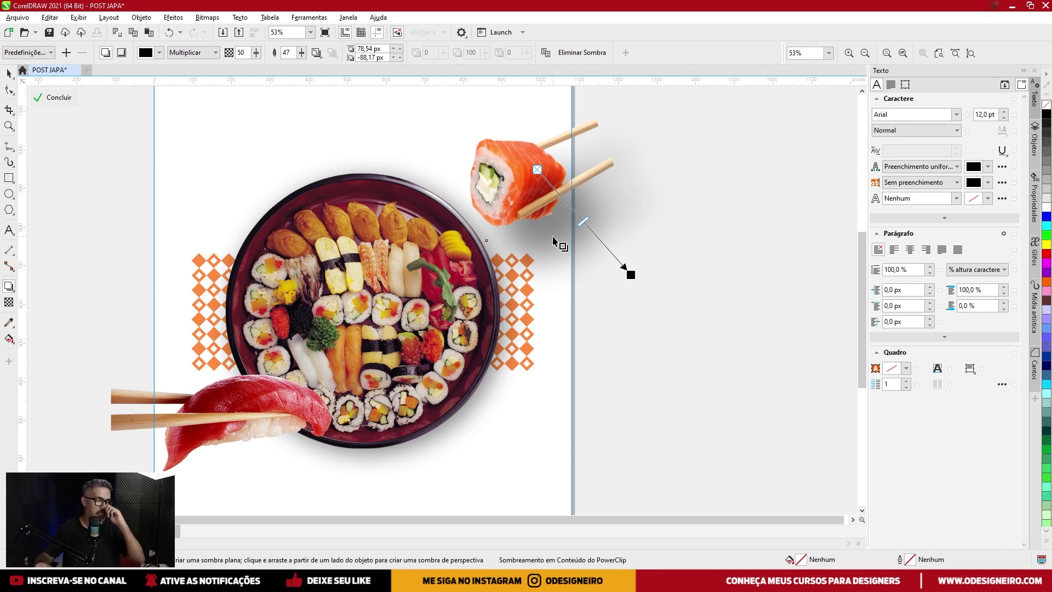
{"action": "left_click", "coordinate": [256, 52]}
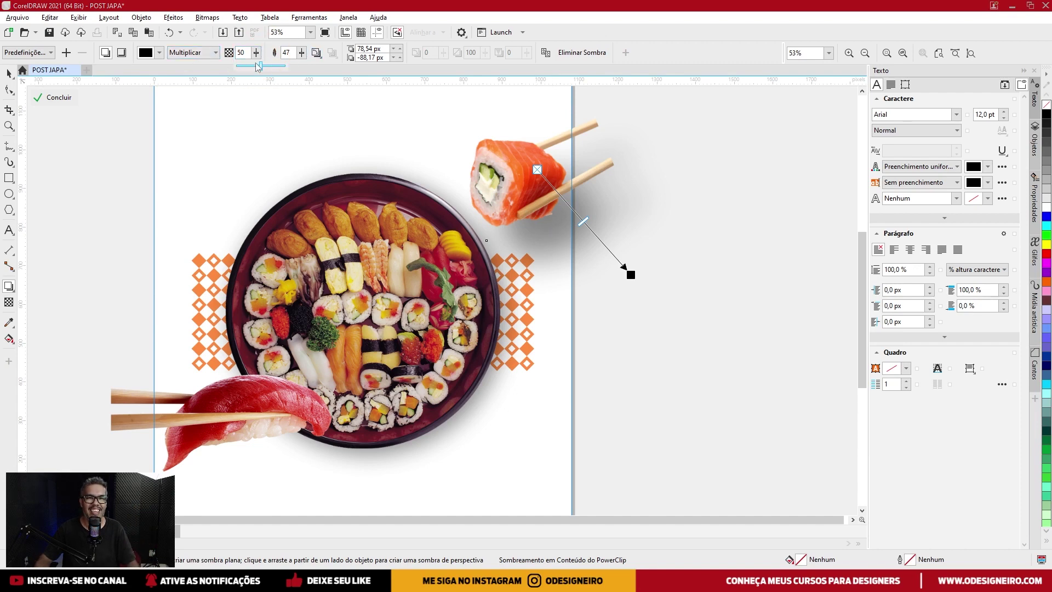
{"action": "left_click_drag", "start_coordinate": [252, 70], "coordinate": [252, 70]}
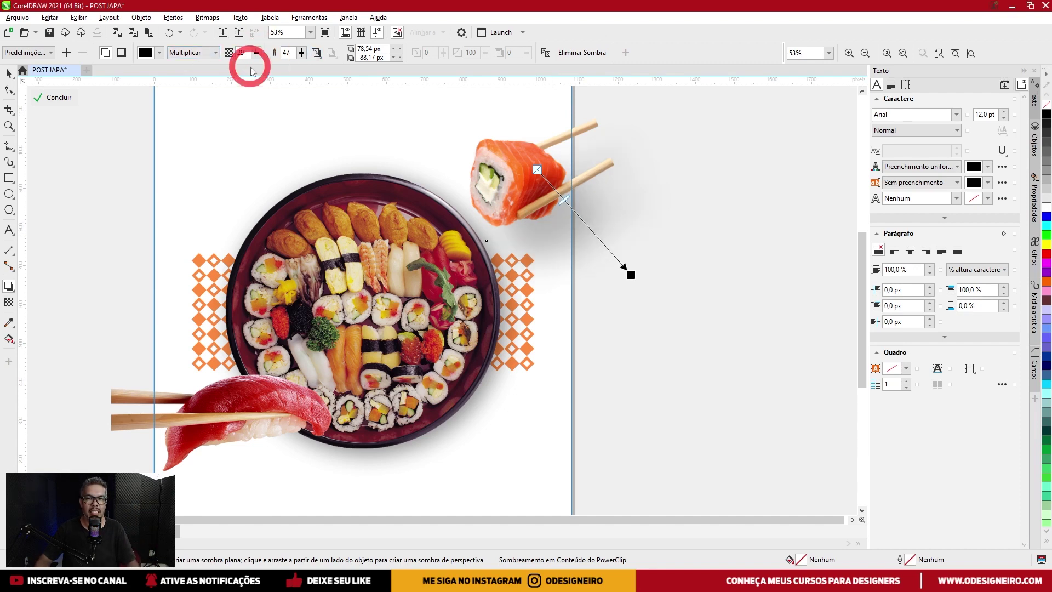
{"action": "left_click", "coordinate": [256, 56]}
{"action": "left_click_drag", "start_coordinate": [283, 70], "coordinate": [221, 78]}
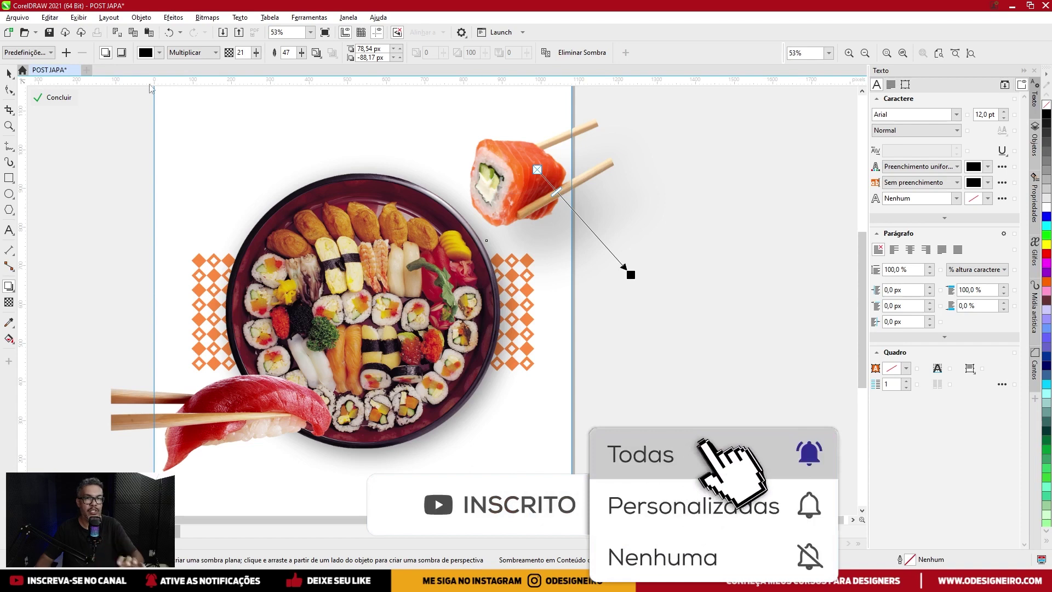
{"action": "key", "text": "space"}
Shrink the salmon roll proportionally from its centre.
{"action": "left_click", "coordinate": [593, 154]}
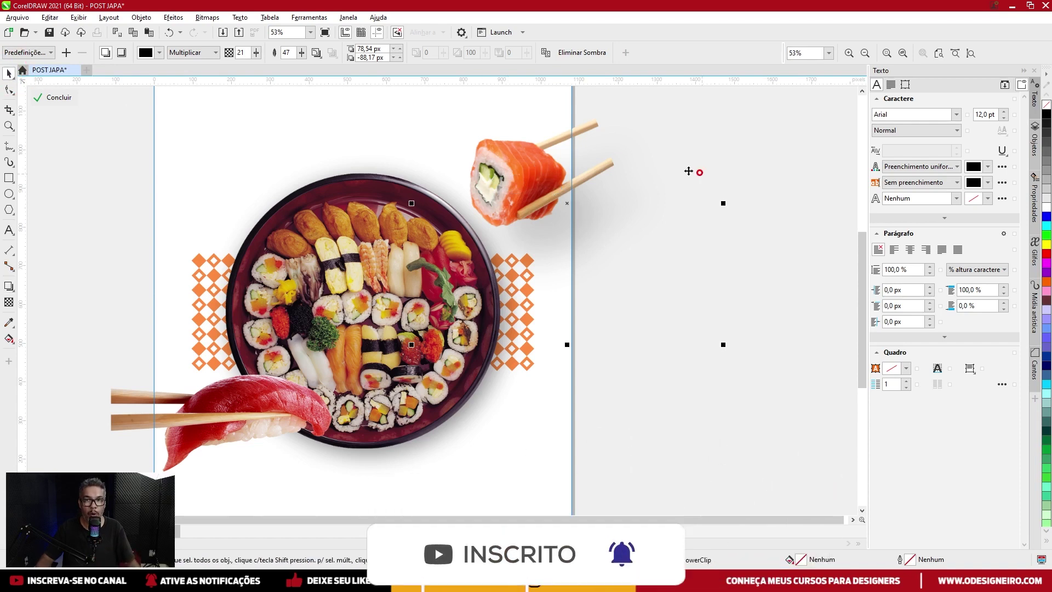
{"action": "scroll", "coordinate": [611, 199], "scroll_direction": "down", "scroll_amount": 2}
{"action": "scroll", "coordinate": [611, 198], "scroll_direction": "up", "scroll_amount": 1}
{"action": "left_click", "coordinate": [611, 198]}
{"action": "key", "text": "shift"}
{"action": "left_click_drag", "start_coordinate": [699, 147], "coordinate": [674, 165]}
{"action": "left_click", "coordinate": [524, 253]}
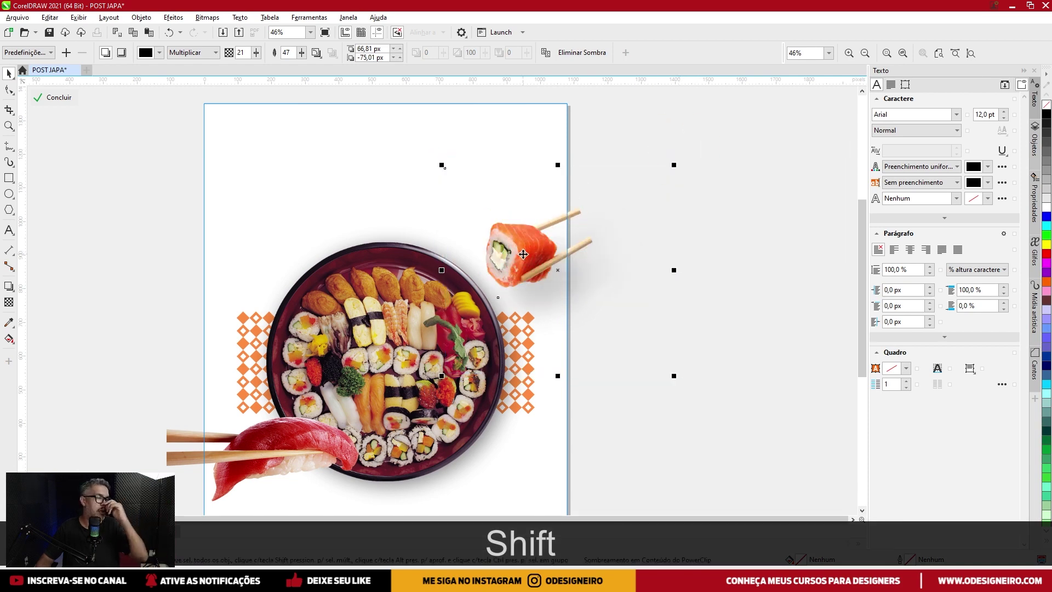
Scale the tuna nigiri with chopsticks down proportionally to 80.1%.
{"action": "left_click", "coordinate": [421, 317]}
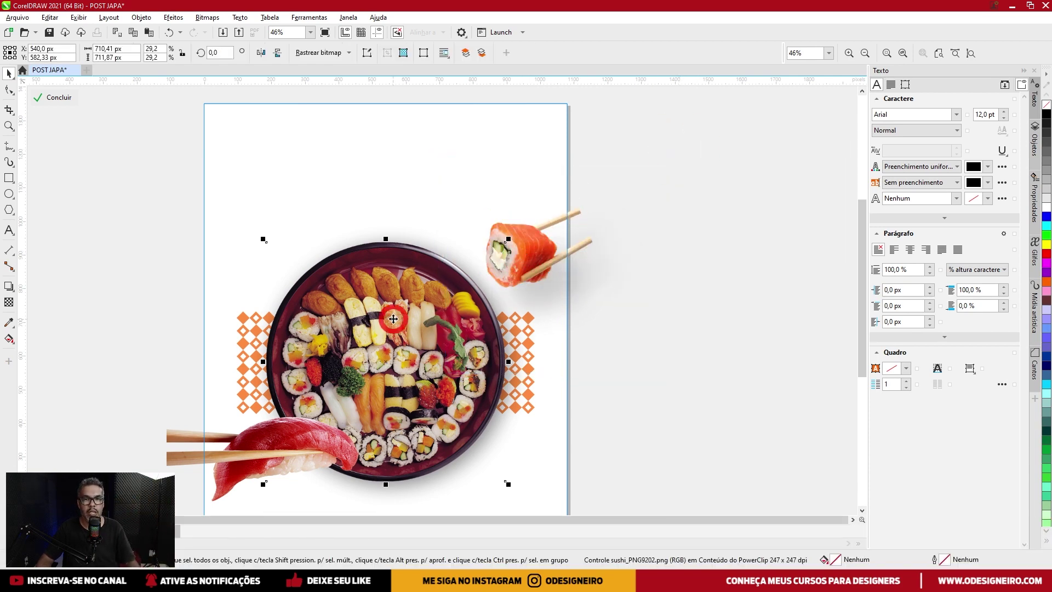
{"action": "left_click", "coordinate": [619, 283]}
{"action": "left_click_drag", "start_coordinate": [413, 269], "coordinate": [422, 251]}
{"action": "left_click", "coordinate": [326, 378]}
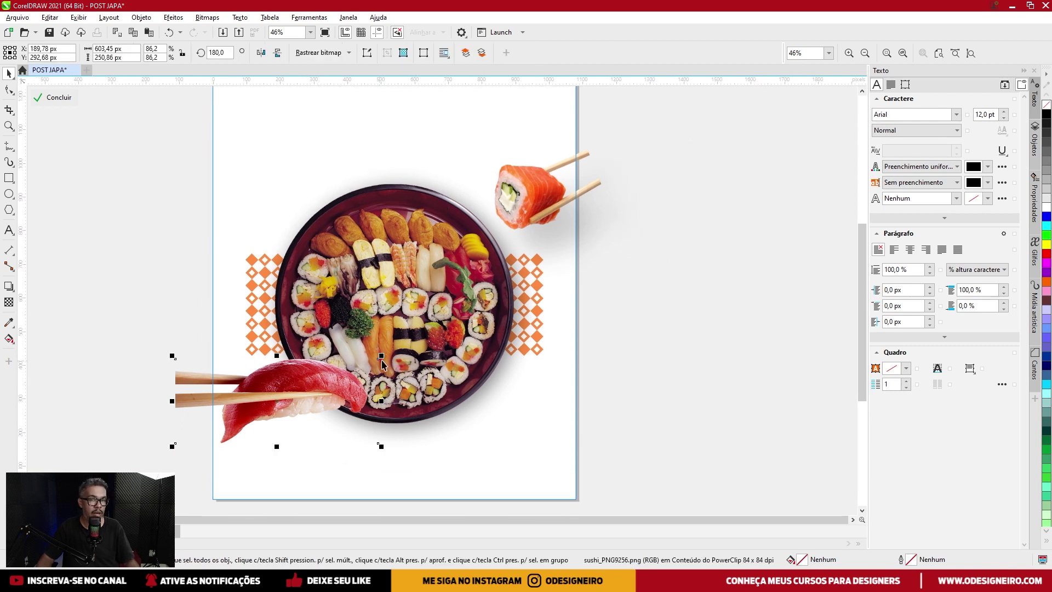
{"action": "left_click_drag", "start_coordinate": [385, 357], "coordinate": [373, 357]}
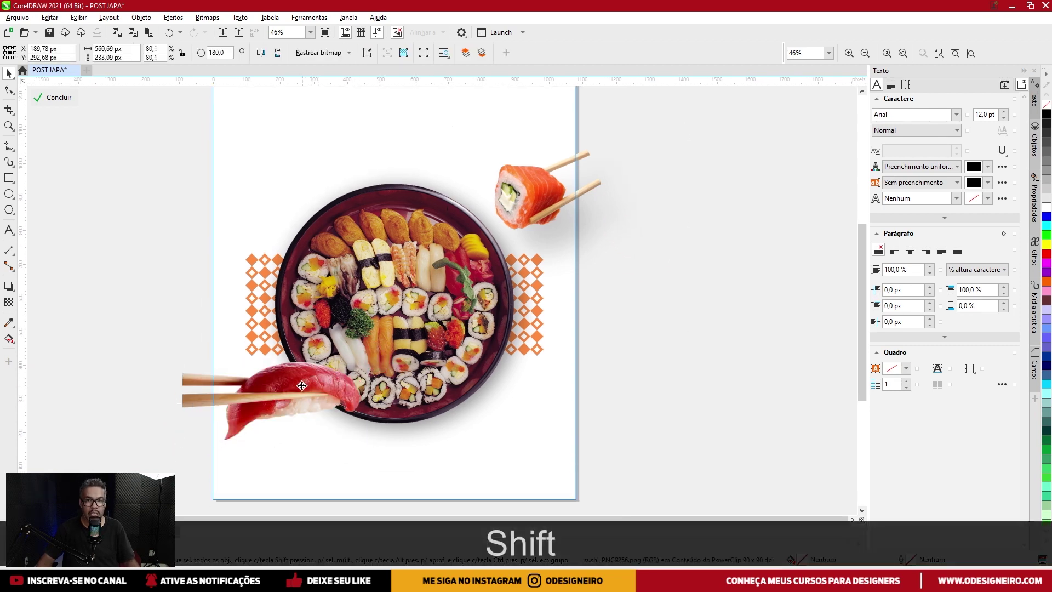
{"action": "left_click_drag", "start_coordinate": [317, 305], "coordinate": [322, 316]}
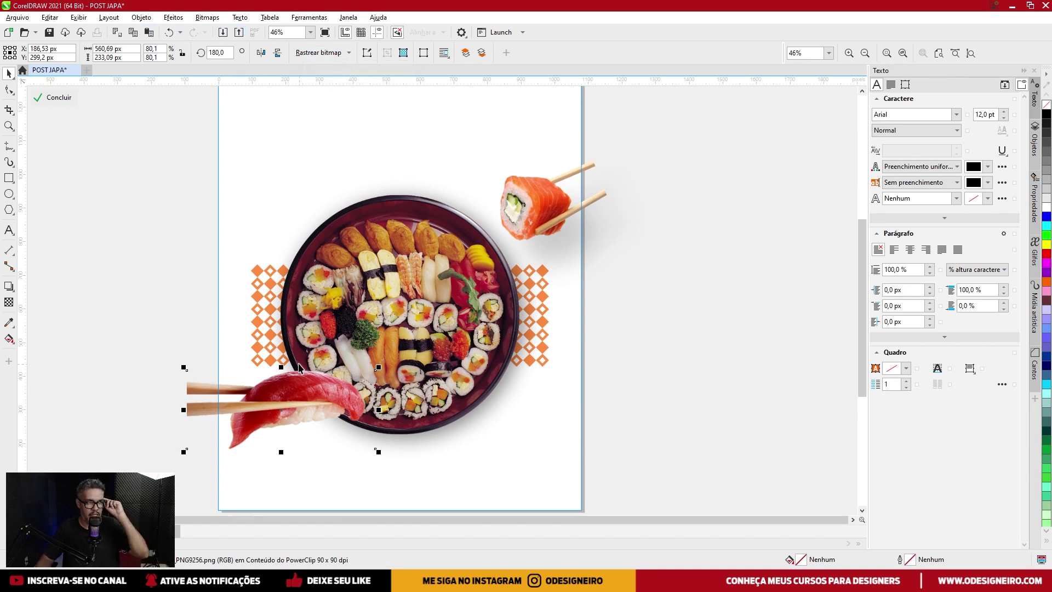
Apply a Gaussian Blur of 3,2 px radius to the tuna nigiri image.
{"action": "left_click", "coordinate": [172, 20]}
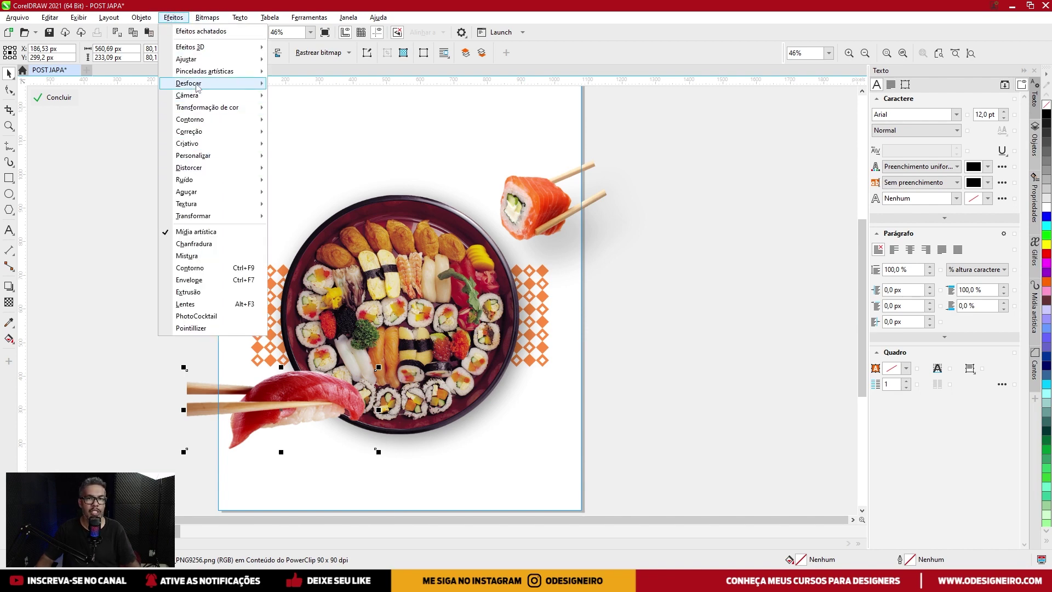
{"action": "mouse_move", "coordinate": [197, 88]}
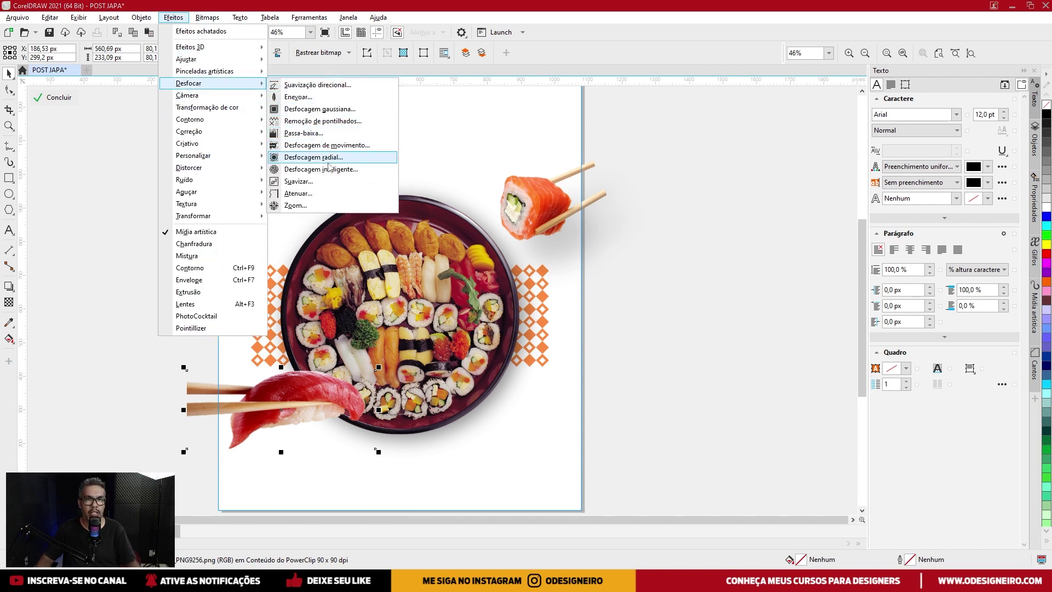
{"action": "left_click", "coordinate": [333, 109]}
{"action": "left_click_drag", "start_coordinate": [465, 280], "coordinate": [496, 279]}
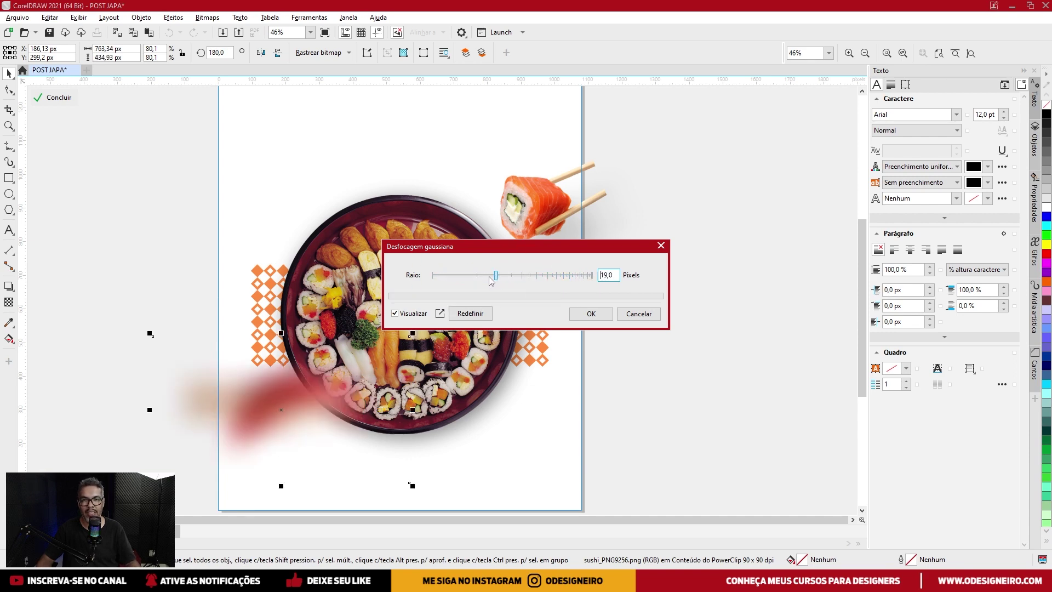
{"action": "left_click", "coordinate": [453, 278]}
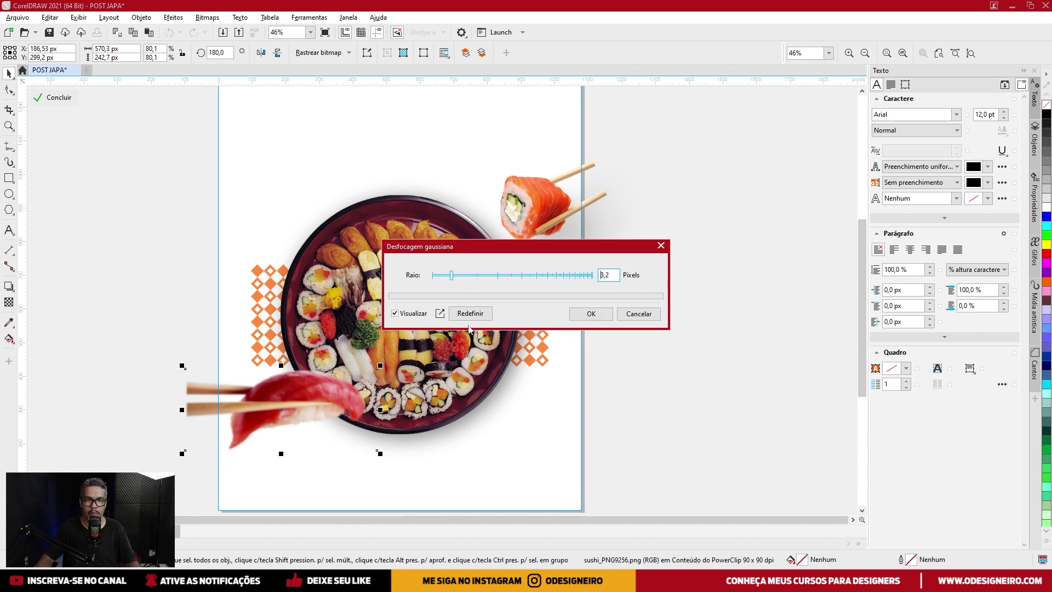
{"action": "left_click", "coordinate": [600, 314]}
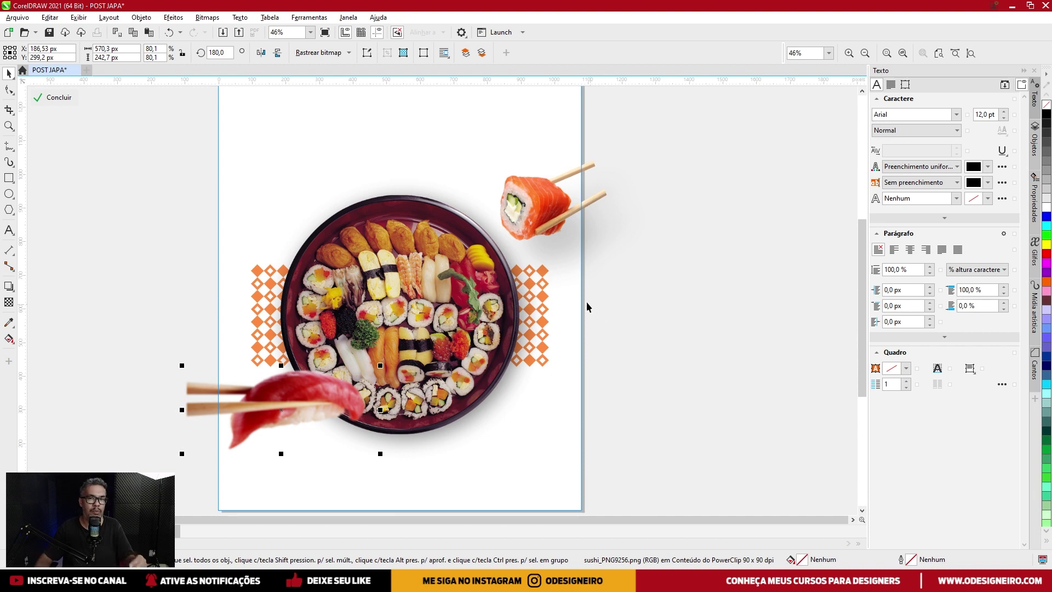
Exit and re-enter the background's clipped contents, undoing an accidental move of the tuna sushi.
{"action": "key", "text": "ctrl"}
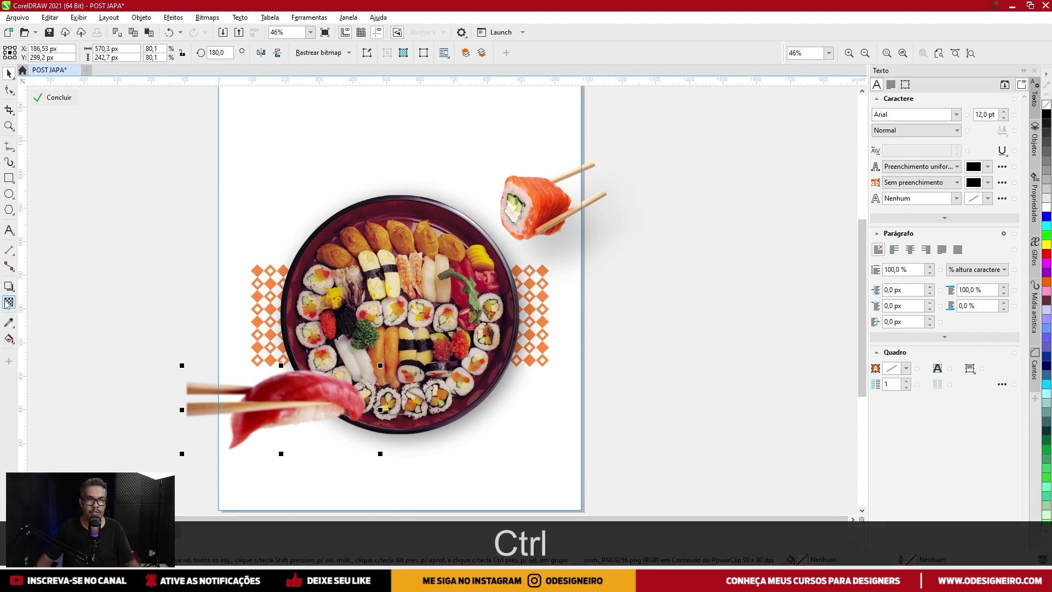
{"action": "left_click", "coordinate": [9, 287]}
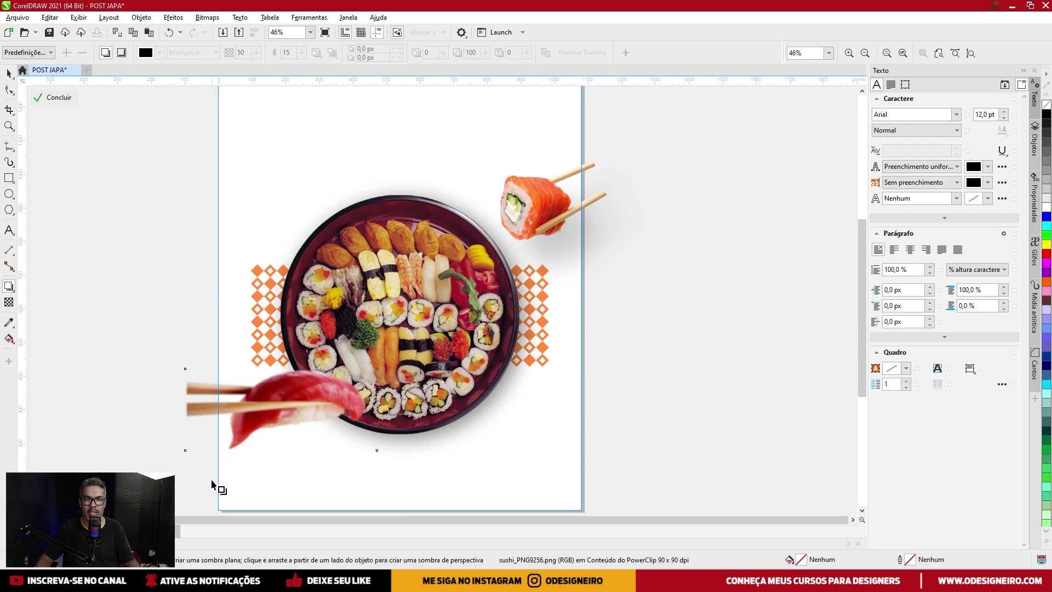
{"action": "left_click", "coordinate": [225, 463]}
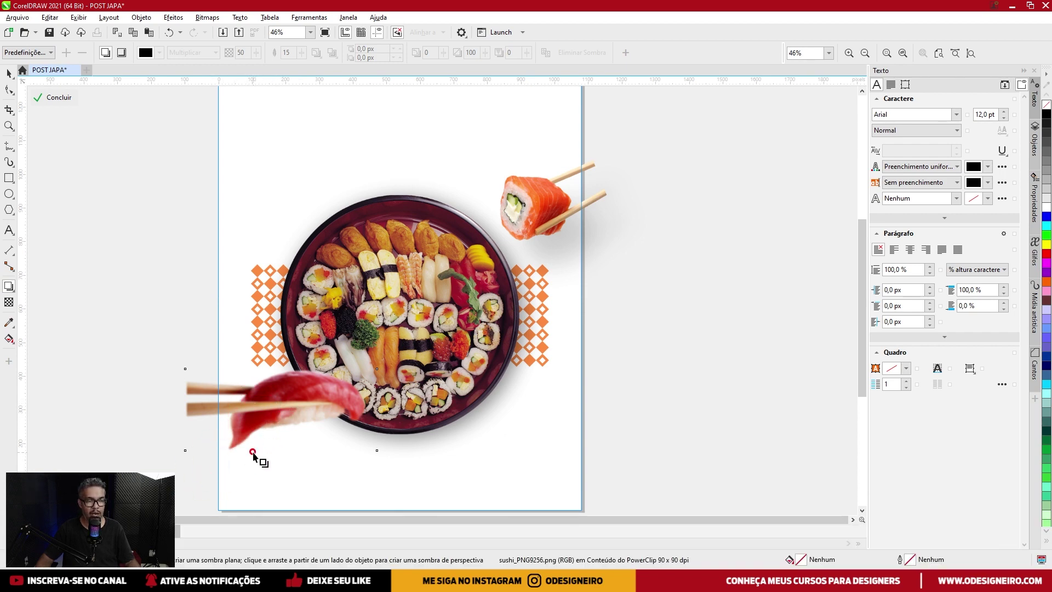
{"action": "left_click", "coordinate": [247, 430]}
{"action": "left_click", "coordinate": [268, 421]}
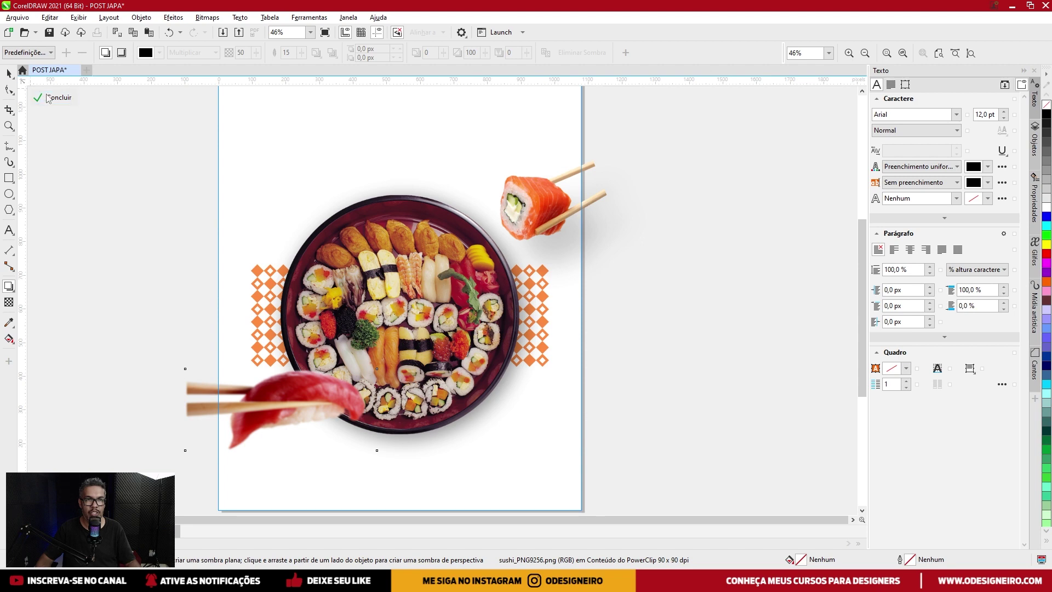
{"action": "left_click", "coordinate": [40, 95]}
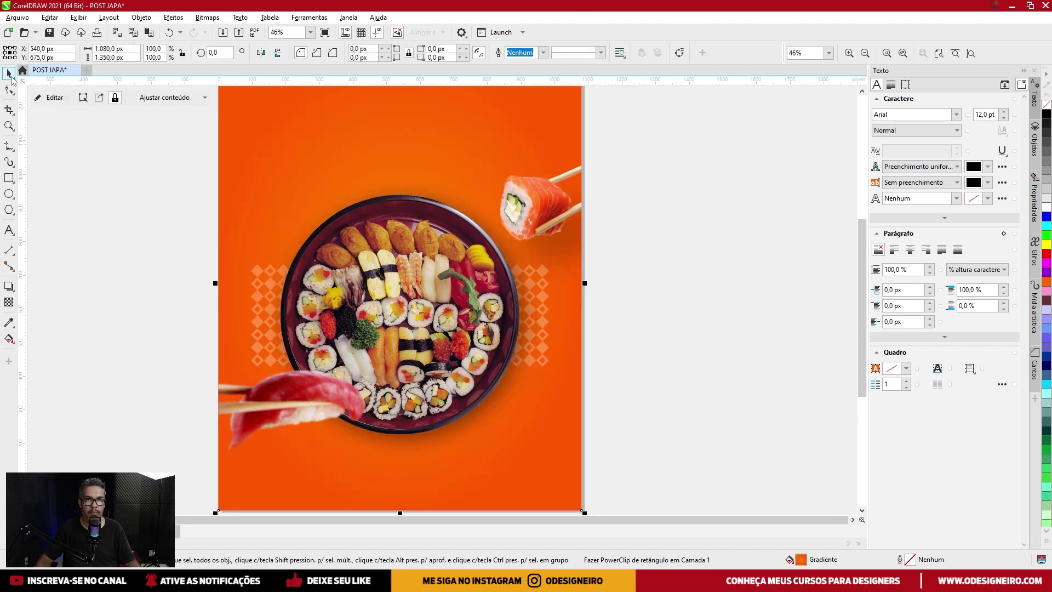
{"action": "left_click", "coordinate": [158, 286]}
{"action": "left_click", "coordinate": [267, 411], "text": "ctrl"}
{"action": "left_click", "coordinate": [268, 411], "text": "ctrl"}
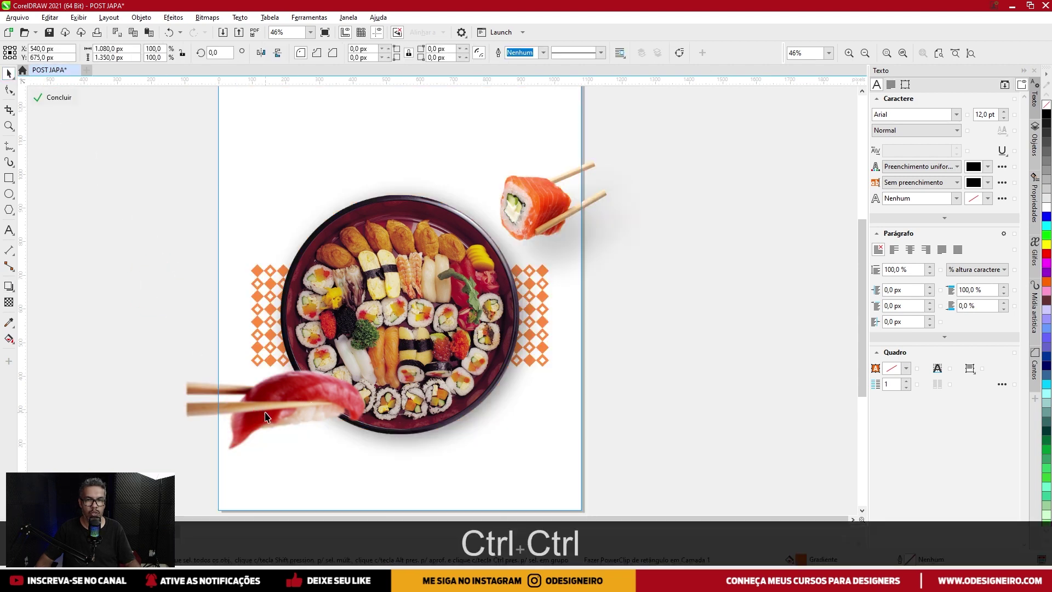
{"action": "left_click_drag", "start_coordinate": [282, 402], "coordinate": [267, 409]}
{"action": "key", "text": "ctrl+z"}
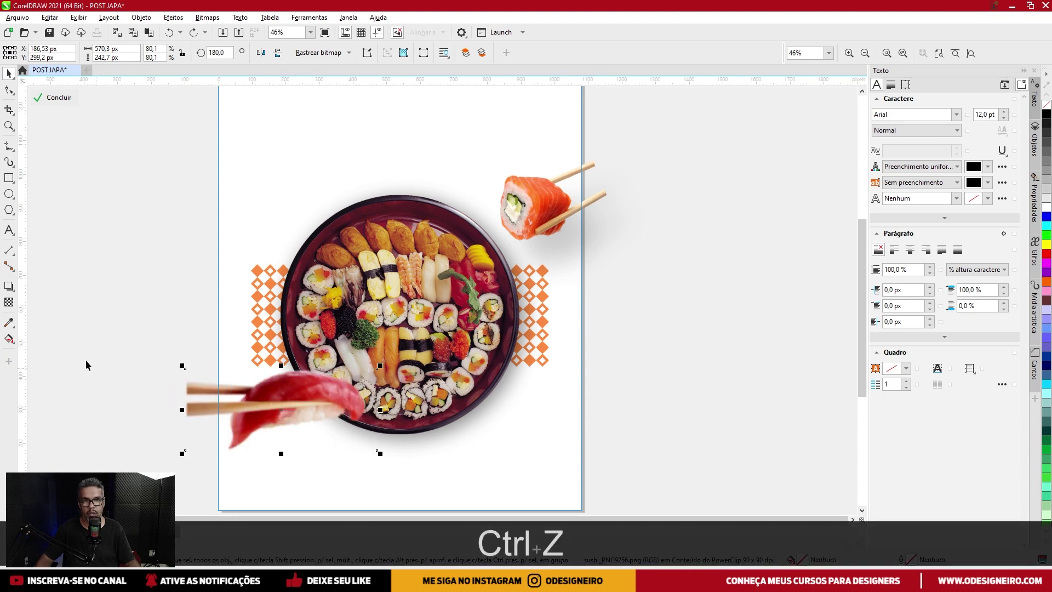
Reopen the clipped background contents and select the tuna nigiri with chopsticks.
{"action": "left_click", "coordinate": [8, 286]}
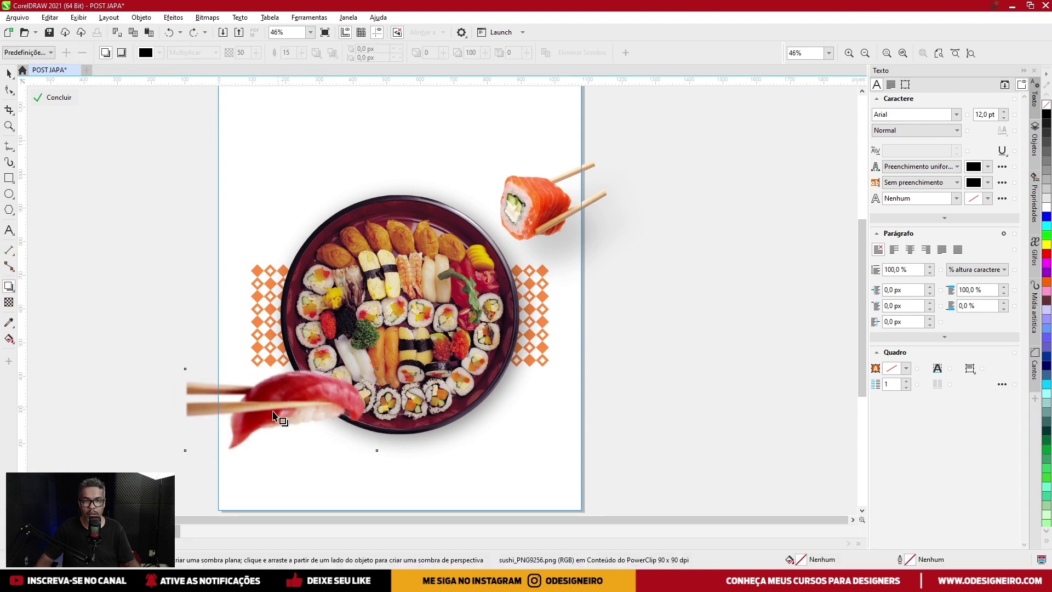
{"action": "left_click", "coordinate": [262, 462]}
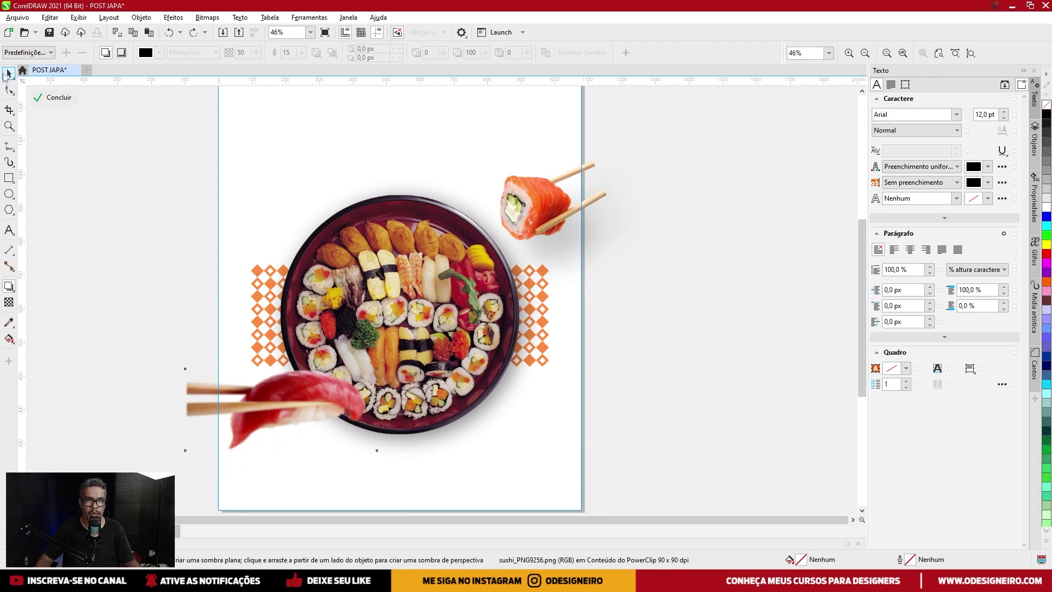
{"action": "left_click", "coordinate": [9, 72]}
{"action": "left_click", "coordinate": [127, 239], "text": "ctrl"}
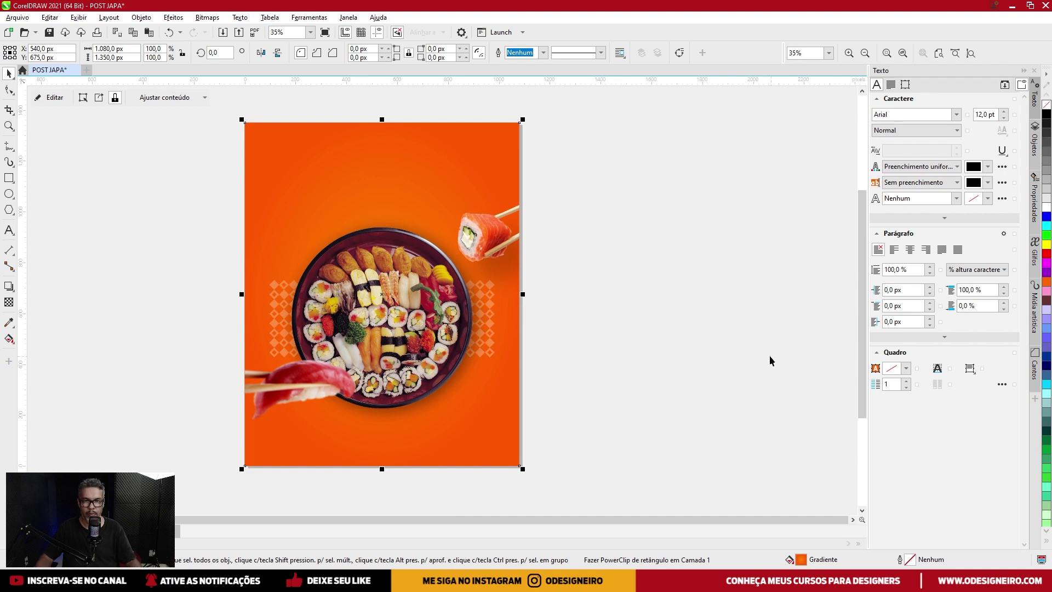
{"action": "left_click", "coordinate": [718, 345]}
{"action": "left_click", "coordinate": [296, 278], "text": "ctrl"}
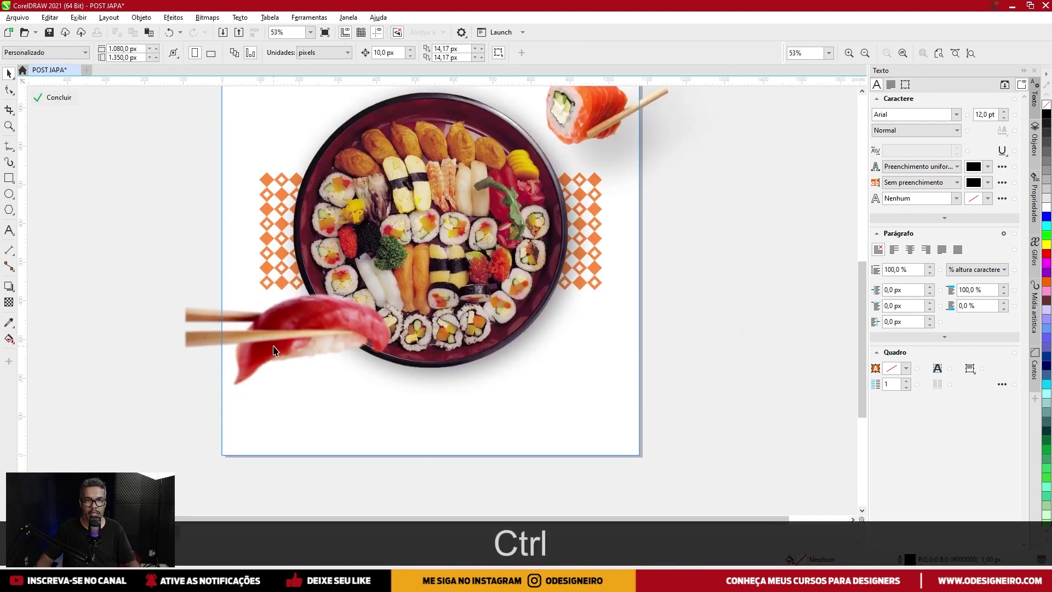
{"action": "left_click", "coordinate": [294, 397], "text": "ctrl"}
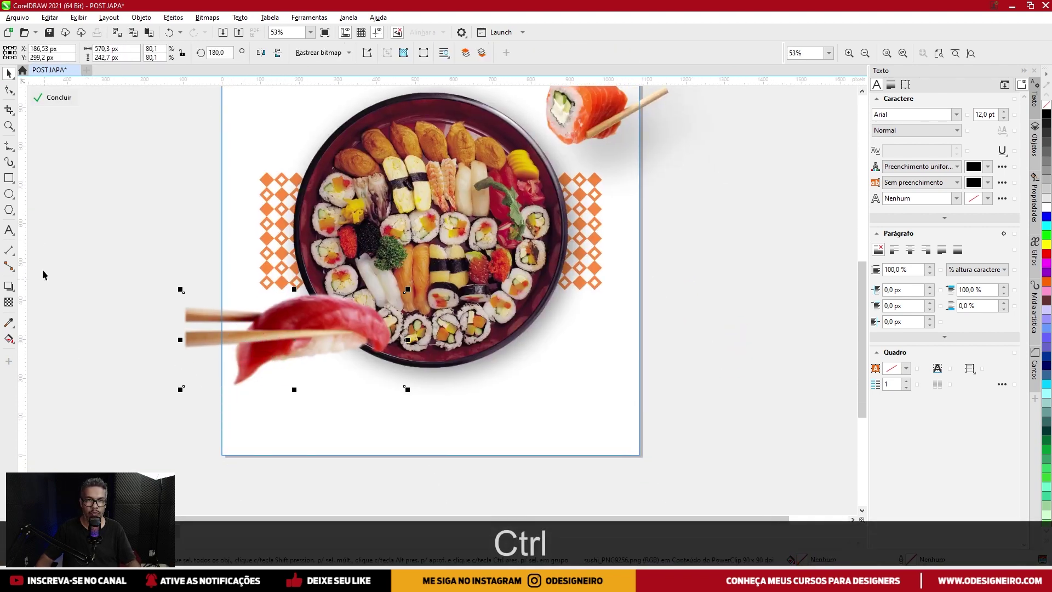
Pen-draw a closed black shape with no outline beneath the tuna nigiri and chopsticks.
{"action": "left_click", "coordinate": [8, 146]}
{"action": "left_click", "coordinate": [52, 182]}
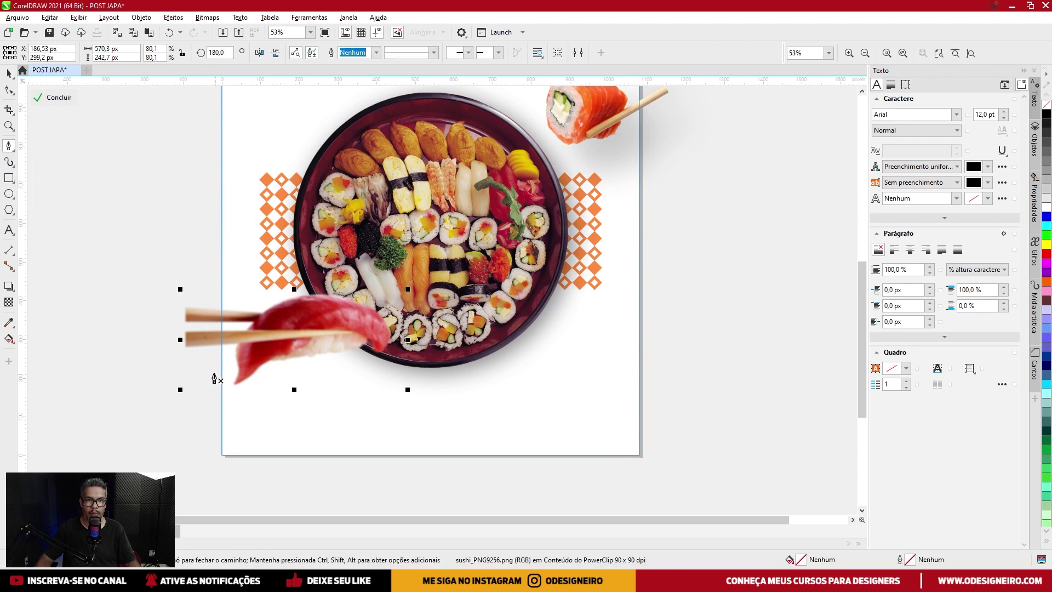
{"action": "left_click", "coordinate": [187, 341]}
{"action": "left_click", "coordinate": [341, 341]}
{"action": "left_click", "coordinate": [195, 420]}
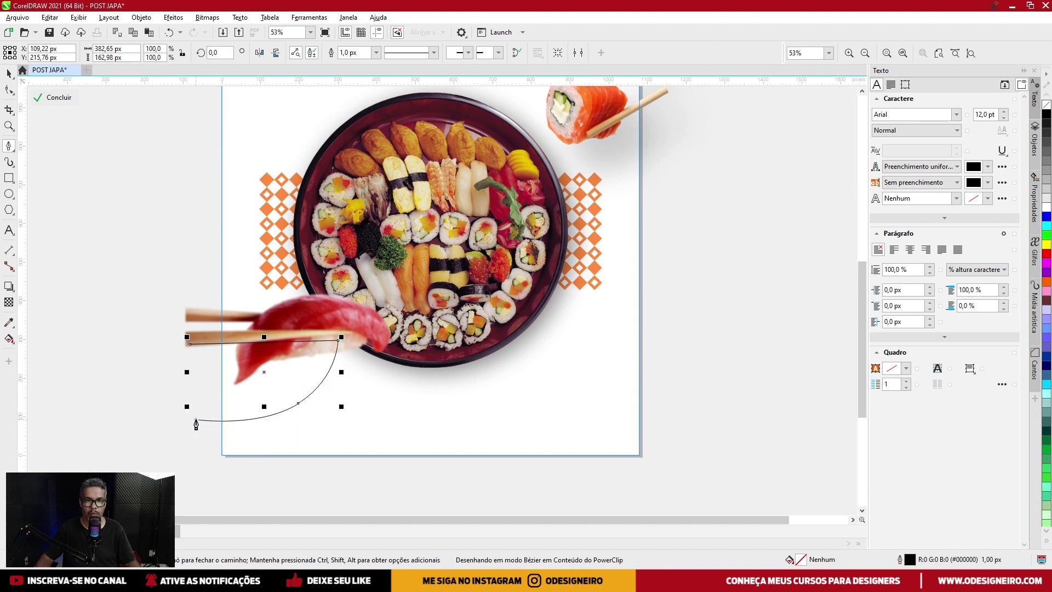
{"action": "left_click", "coordinate": [190, 344]}
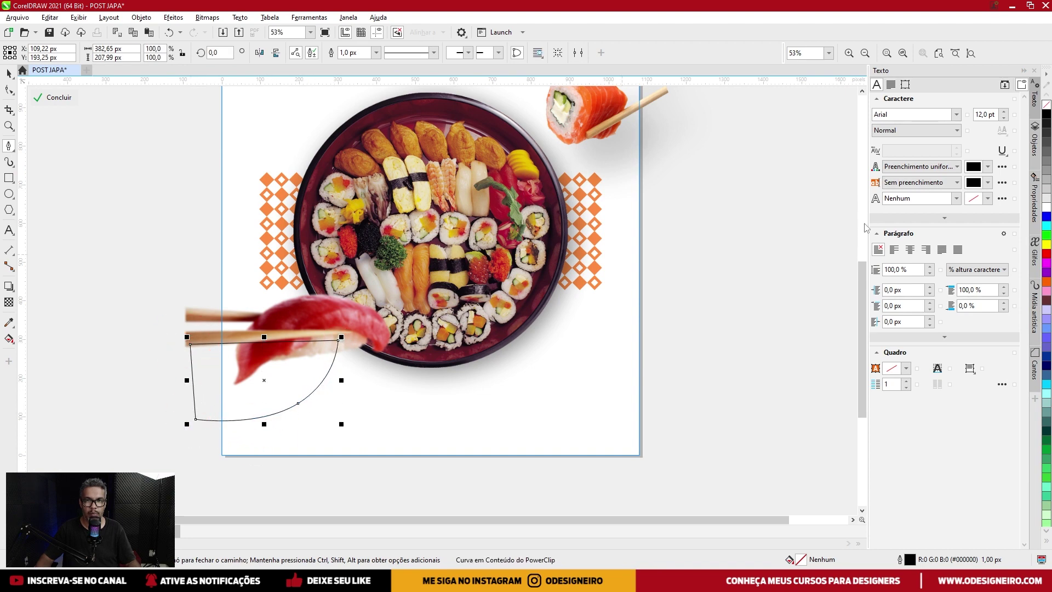
{"action": "left_click", "coordinate": [1046, 116]}
{"action": "right_click", "coordinate": [1046, 104]}
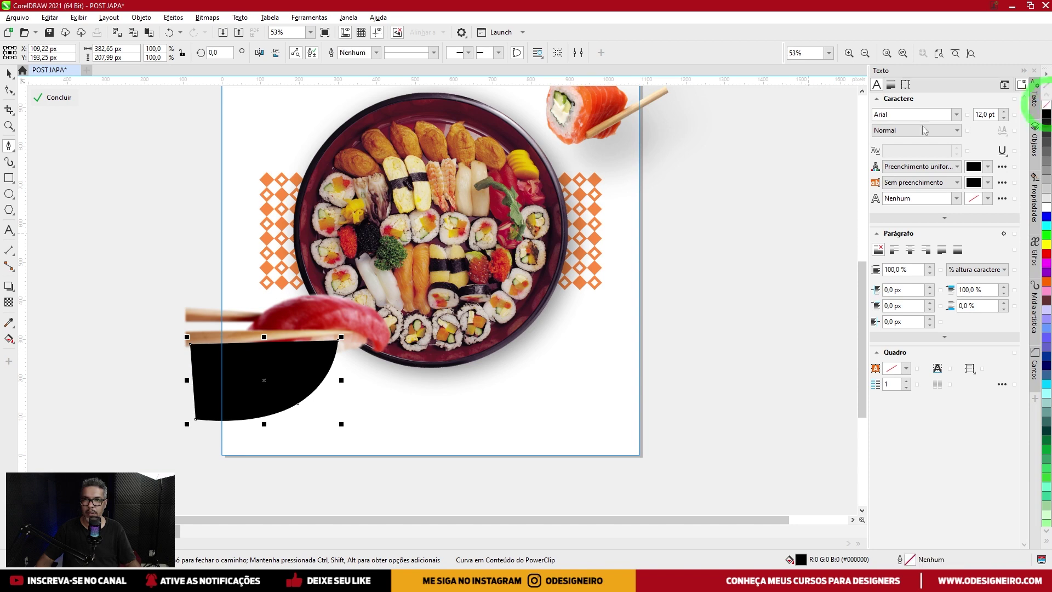
Blur the black shape by about 94 px and fade it with gradient transparency.
{"action": "left_click", "coordinate": [174, 18]}
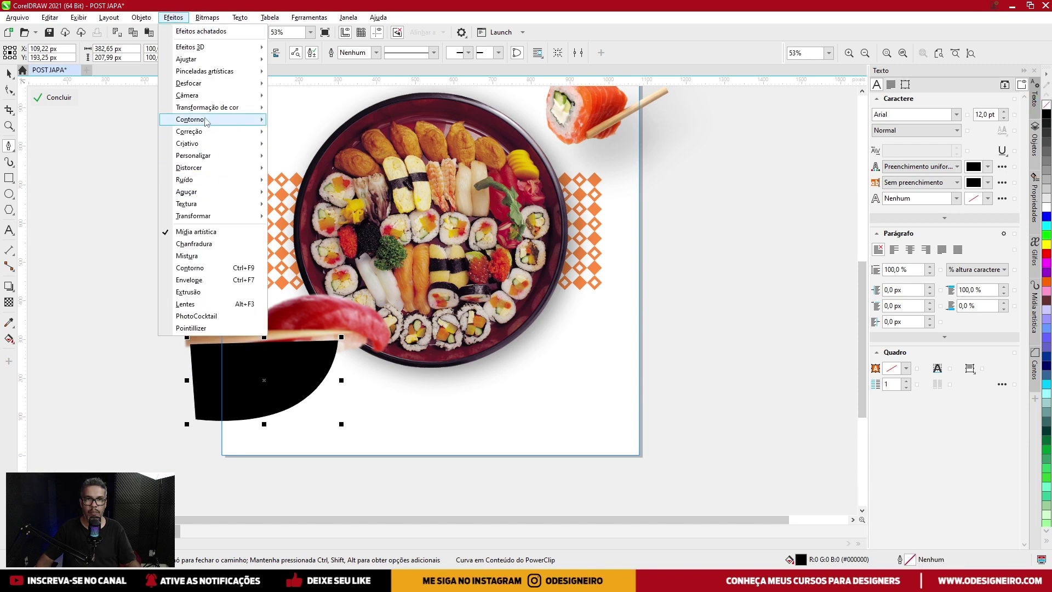
{"action": "mouse_move", "coordinate": [255, 84]}
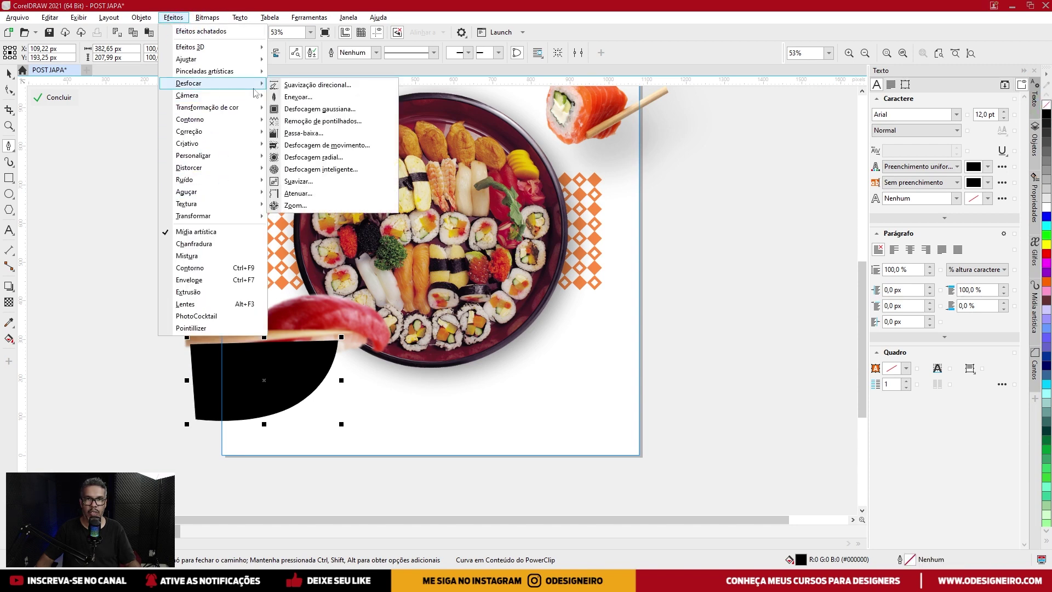
{"action": "left_click", "coordinate": [319, 109]}
{"action": "mouse_move", "coordinate": [537, 275]}
{"action": "left_mouse_down"}
{"action": "mouse_move", "coordinate": [555, 277]}
{"action": "mouse_move", "coordinate": [544, 277]}
{"action": "left_mouse_up"}
{"action": "left_click", "coordinate": [591, 313]}
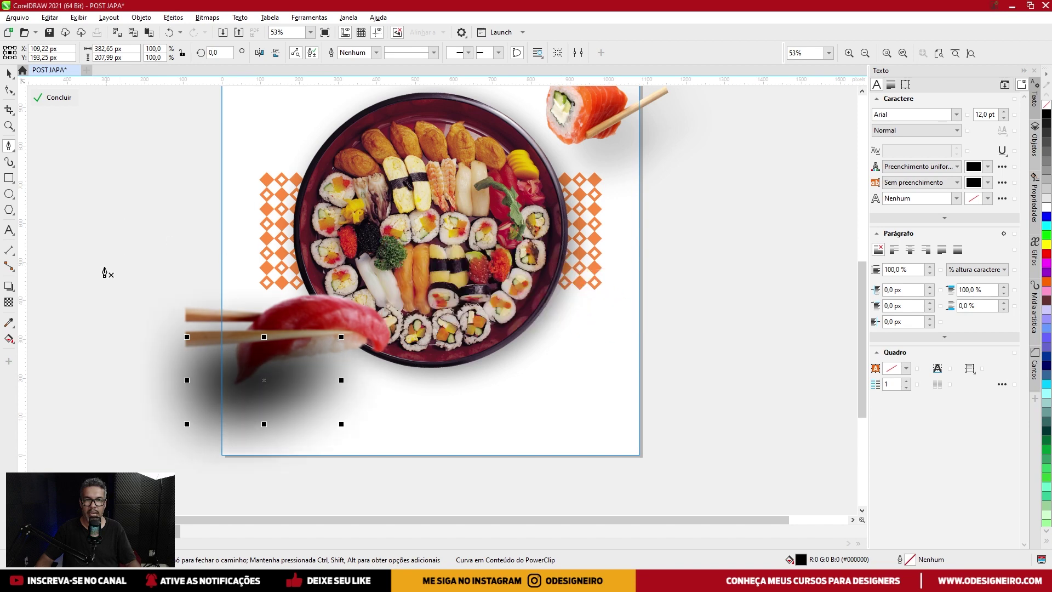
{"action": "left_click", "coordinate": [9, 303]}
{"action": "left_click_drag", "start_coordinate": [297, 326], "coordinate": [267, 391]}
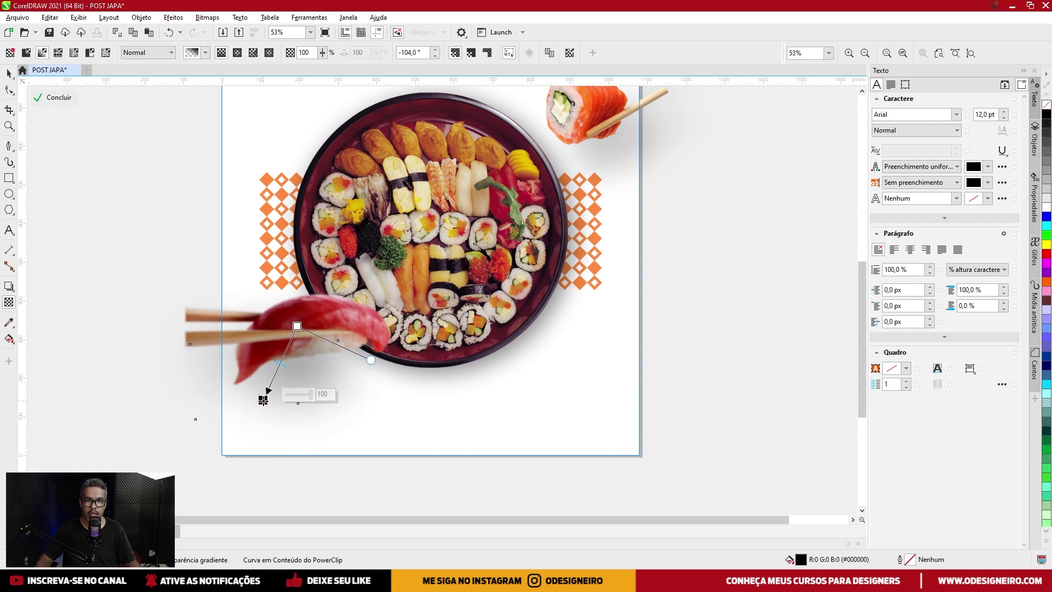
{"action": "left_click", "coordinate": [9, 73]}
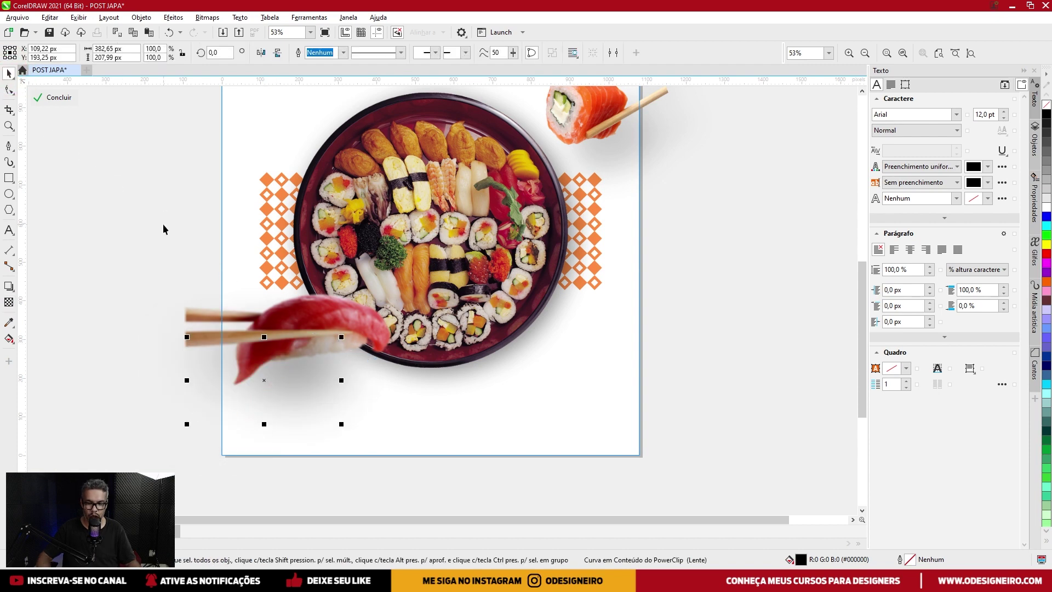
Send the nigiri's shadow to the back and nudge it left and down inside the PowerClip.
{"action": "key", "text": "shift+Page_Down"}
{"action": "left_click", "coordinate": [134, 182], "text": "ctrl"}
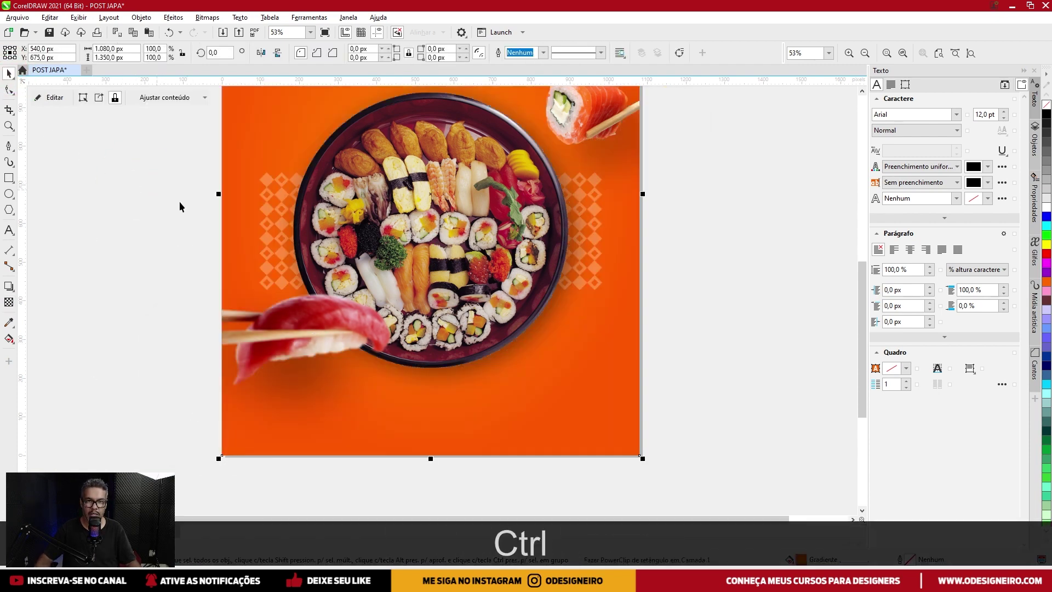
{"action": "key", "text": "ctrl"}
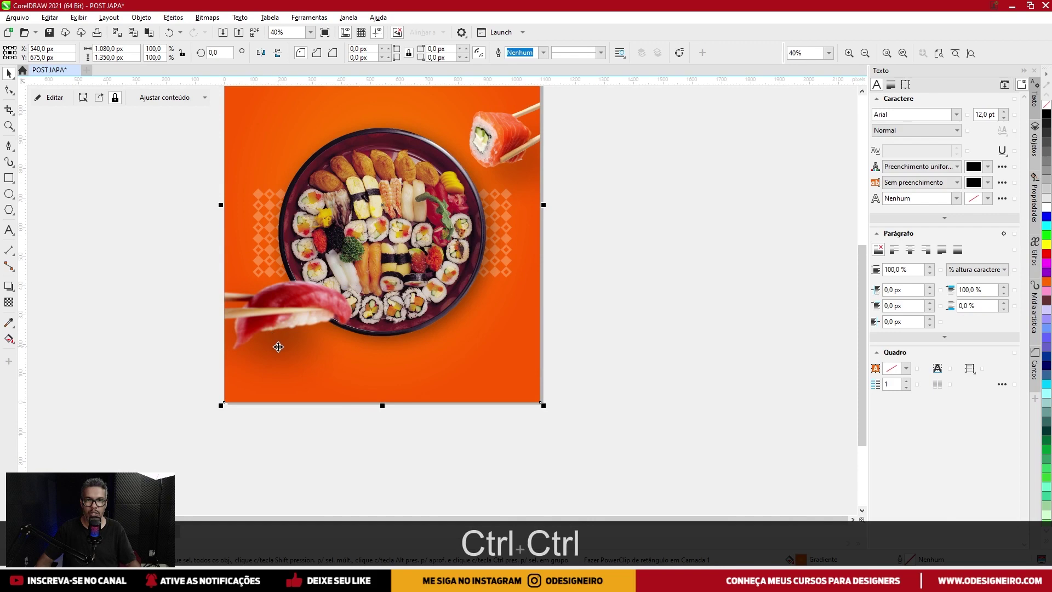
{"action": "left_click", "coordinate": [277, 348], "text": "ctrl"}
{"action": "left_click_drag", "start_coordinate": [276, 350], "coordinate": [246, 360]}
{"action": "key", "text": "ctrl+z"}
{"action": "left_click", "coordinate": [256, 387]}
{"action": "left_click", "coordinate": [265, 369]}
{"action": "left_click", "coordinate": [237, 364]}
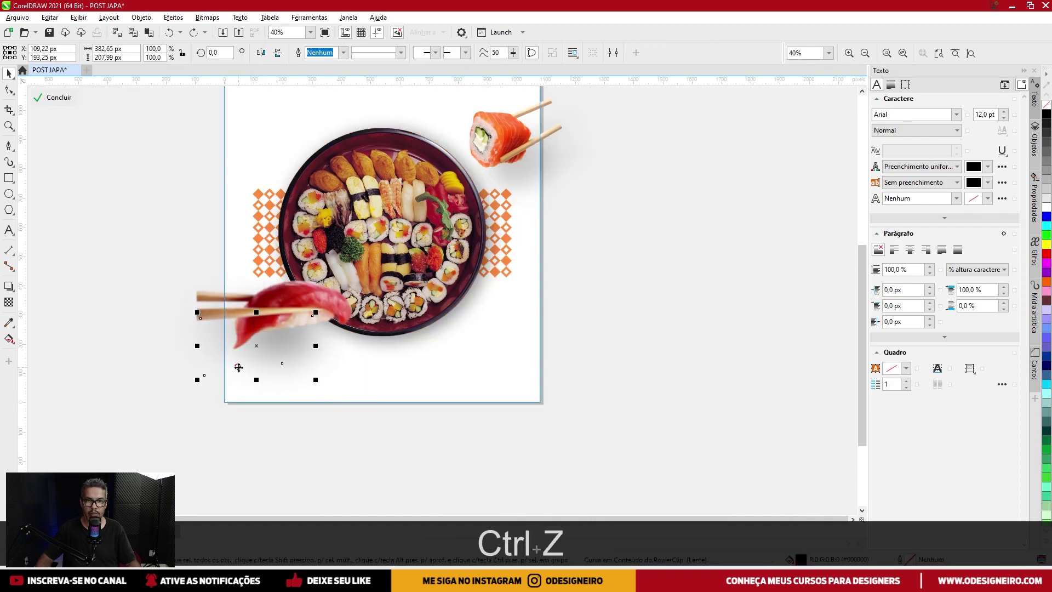
{"action": "key", "text": "shift+Left"}
{"action": "key", "text": "shift+Left"}
{"action": "key", "text": "shift+Left"}
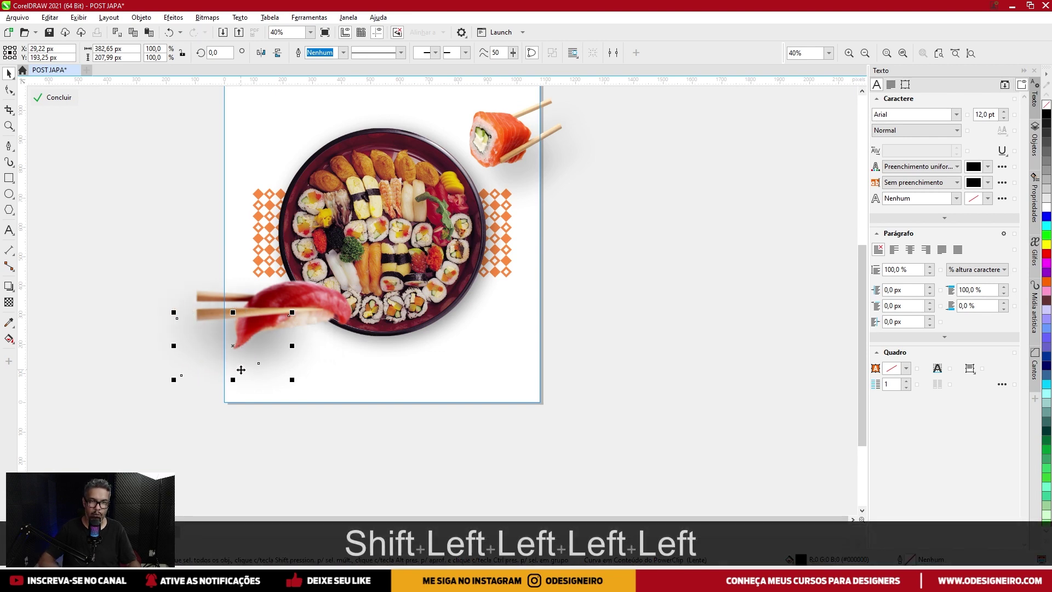
{"action": "key", "text": "shift+Down"}
Delete the stray blurred shadow shape at the poster's lower left and finish clip editing.
{"action": "left_click", "coordinate": [94, 181], "text": "ctrl"}
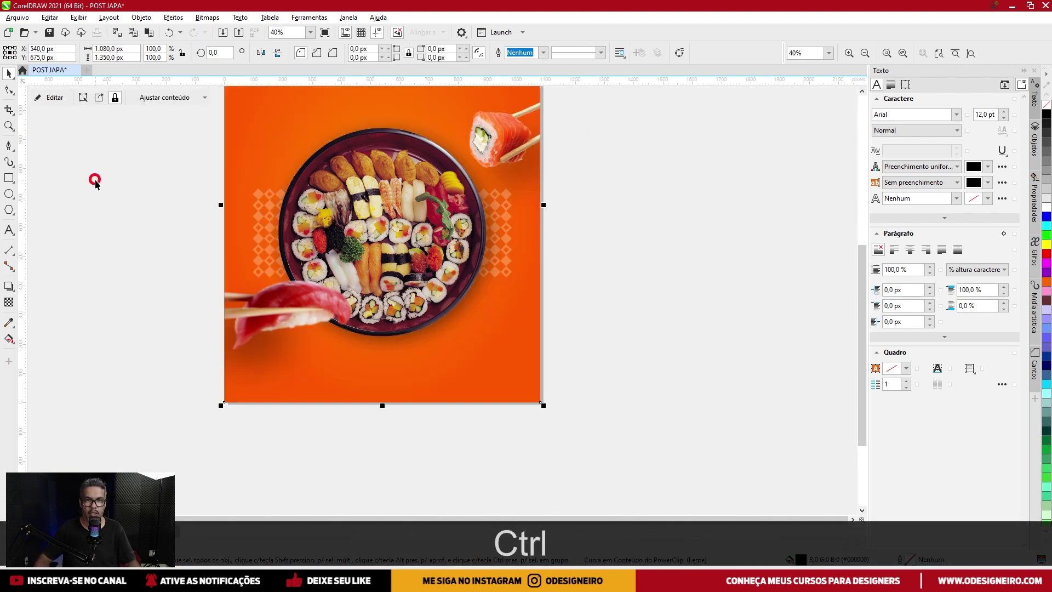
{"action": "scroll", "coordinate": [94, 180], "scroll_direction": "down", "scroll_amount": 1}
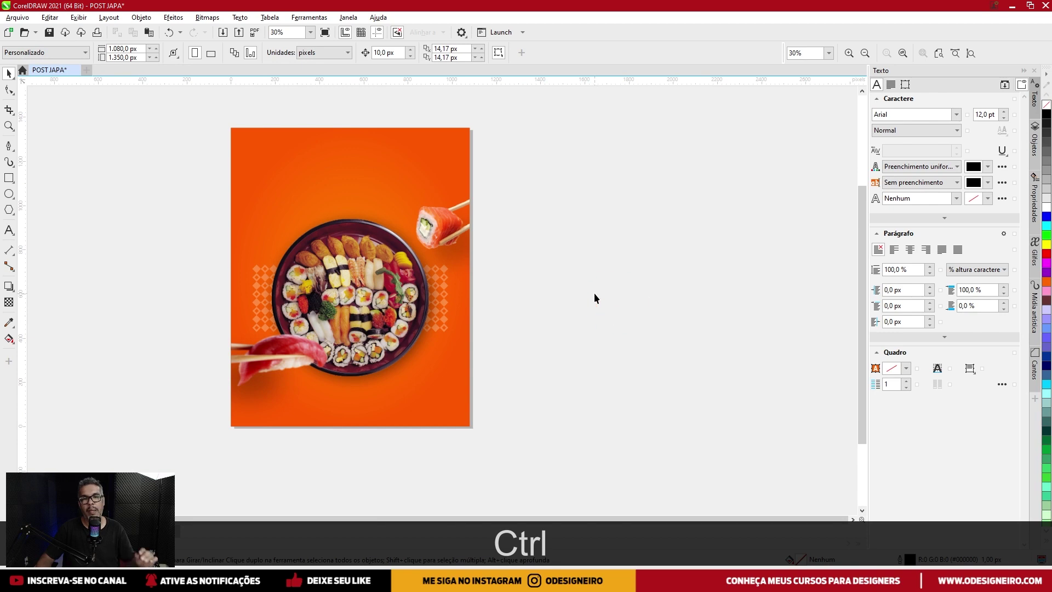
{"action": "scroll", "coordinate": [254, 404], "scroll_direction": "up", "scroll_amount": 1}
{"action": "left_click", "coordinate": [251, 399], "text": "ctrl"}
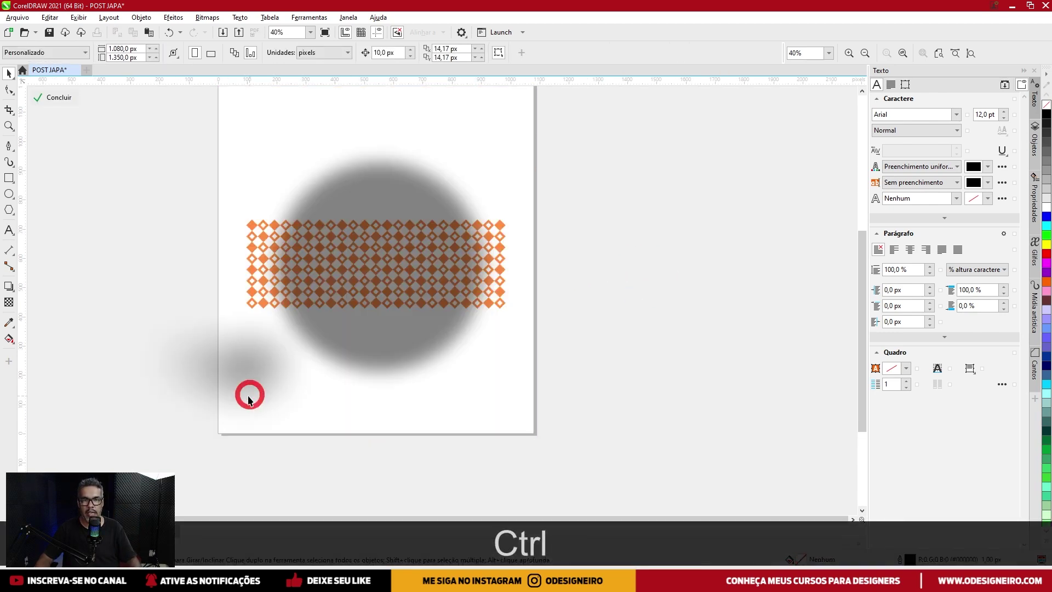
{"action": "key", "text": "Delete"}
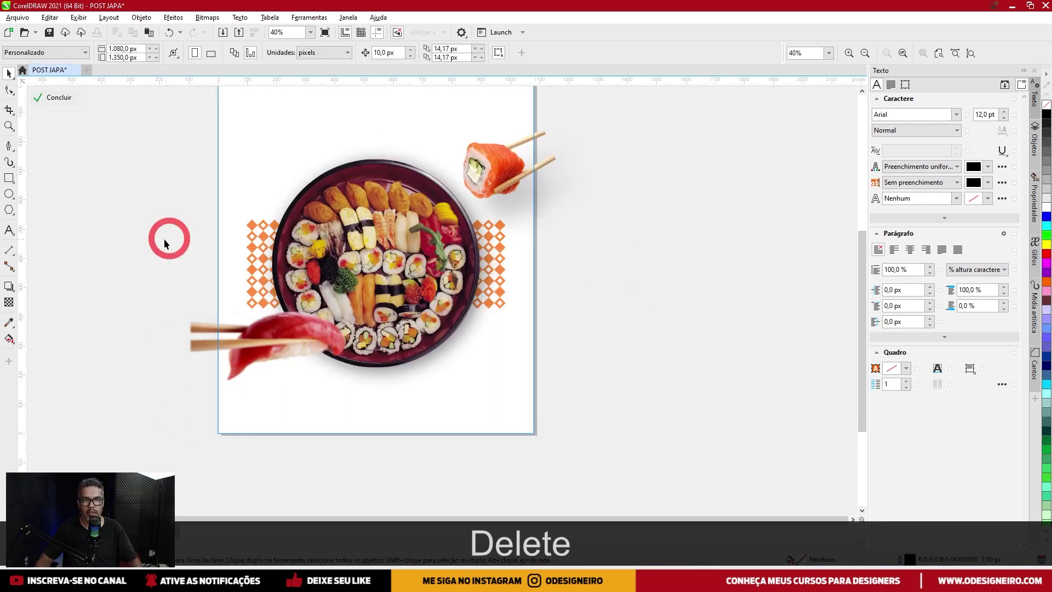
{"action": "left_click", "coordinate": [167, 237], "text": "ctrl"}
{"action": "scroll", "coordinate": [277, 294], "scroll_direction": "up", "scroll_amount": 1}
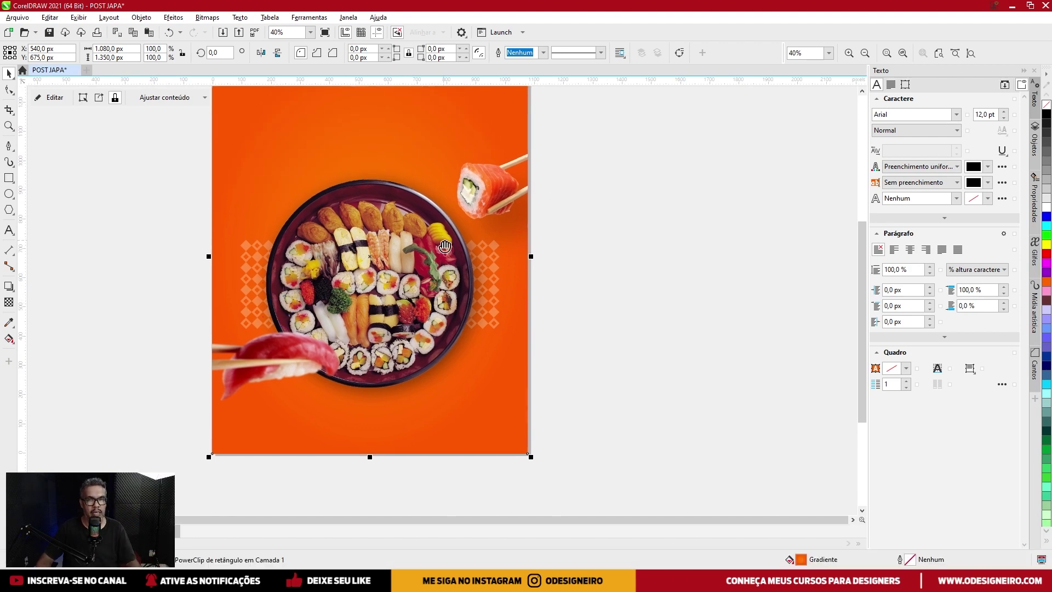
{"action": "left_click", "coordinate": [676, 234]}
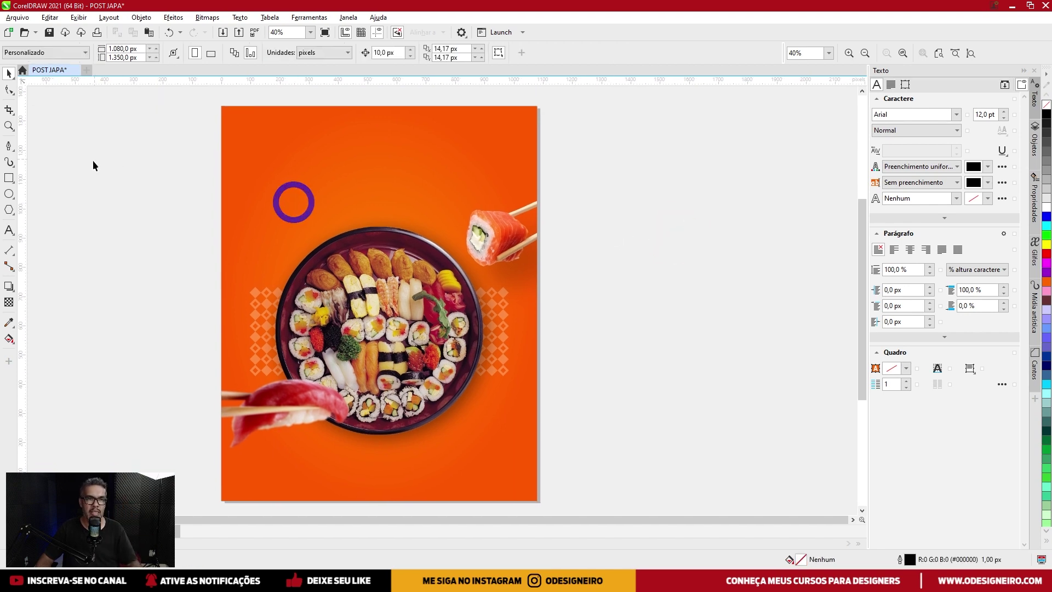
Type 'JAPA' near the poster top and enlarge it proportionally.
{"action": "left_click", "coordinate": [10, 230]}
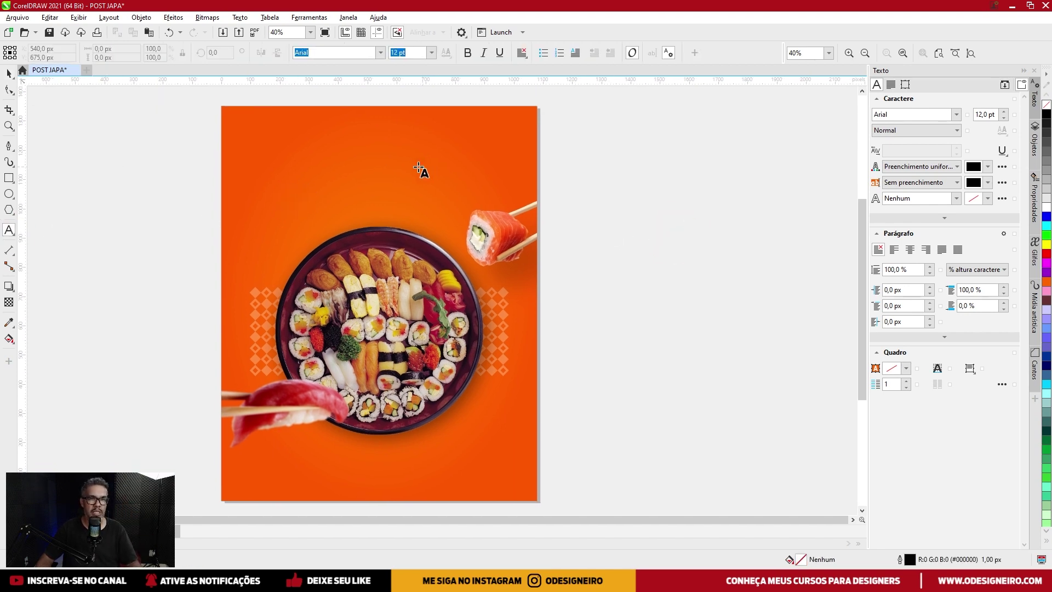
{"action": "left_click", "coordinate": [328, 176]}
{"action": "type", "text": "JAPA"}
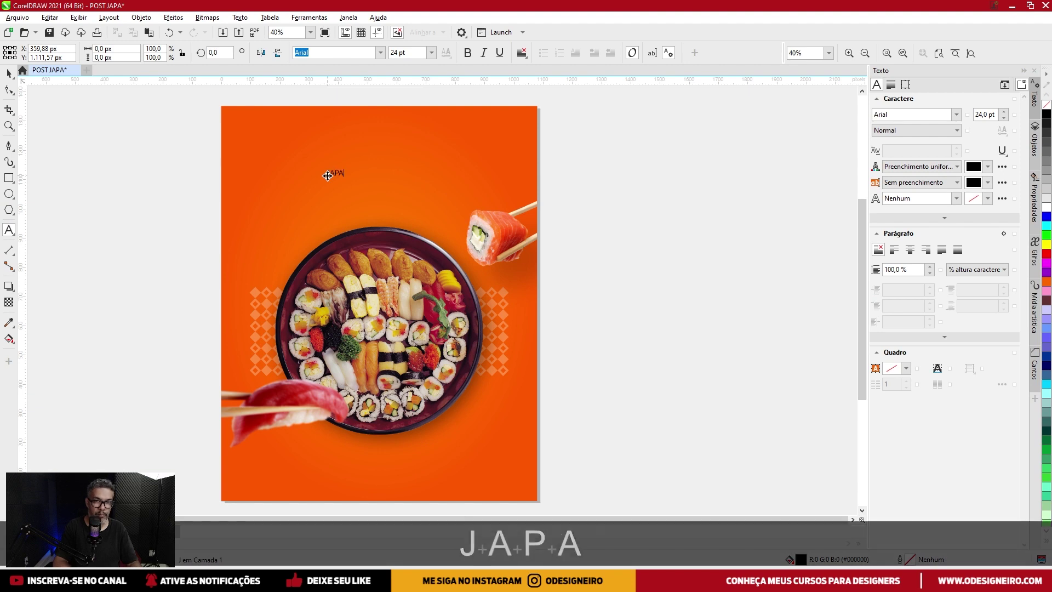
{"action": "left_click", "coordinate": [8, 73]}
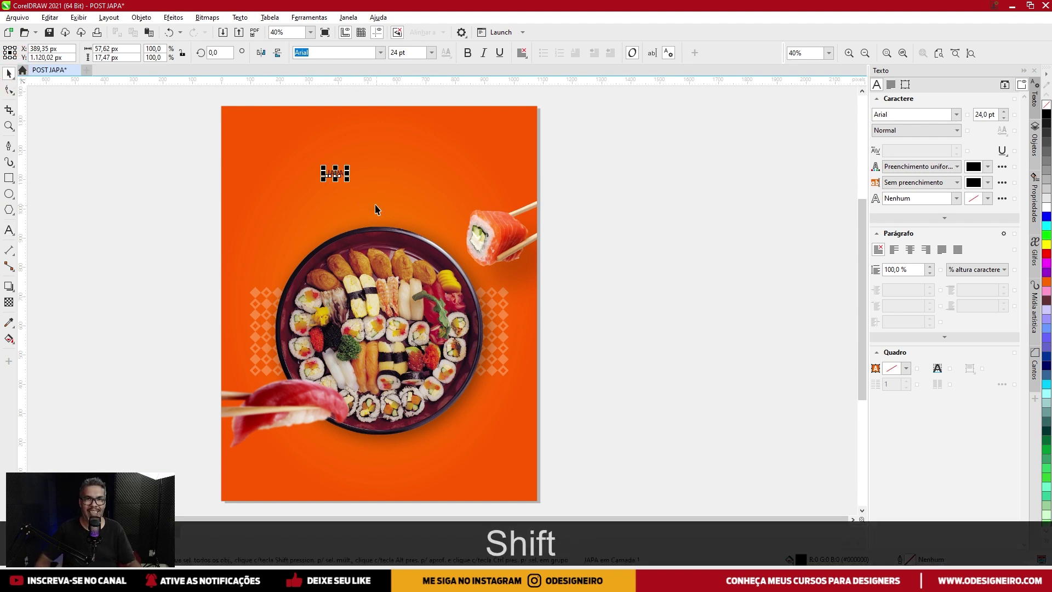
{"action": "left_click_drag", "start_coordinate": [347, 182], "coordinate": [413, 199]}
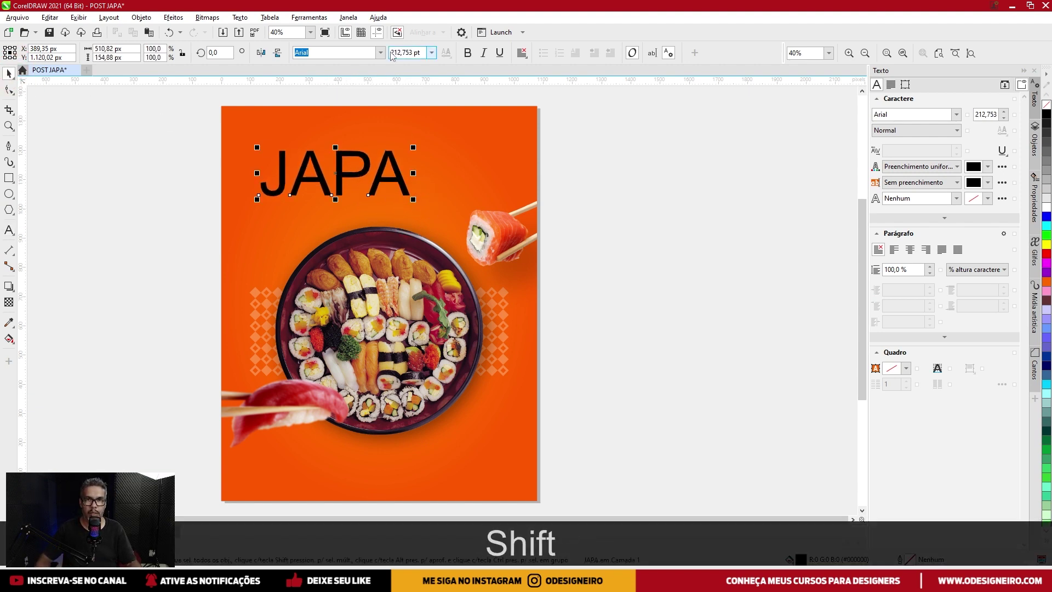
Set the JAPA text's font to Eclipse Demo.
{"action": "left_click", "coordinate": [957, 114]}
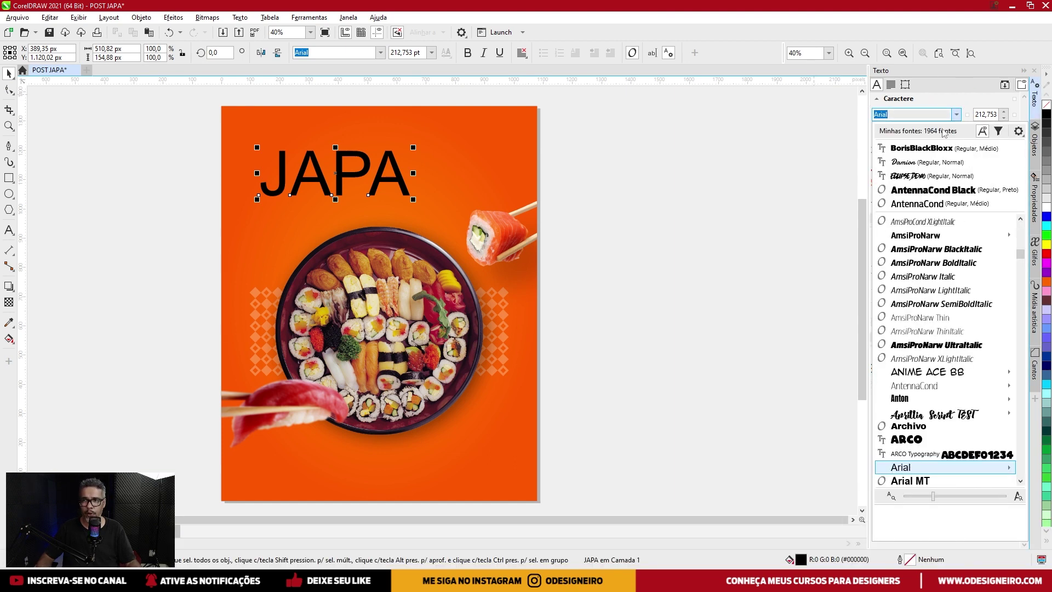
{"action": "key", "text": "Escape"}
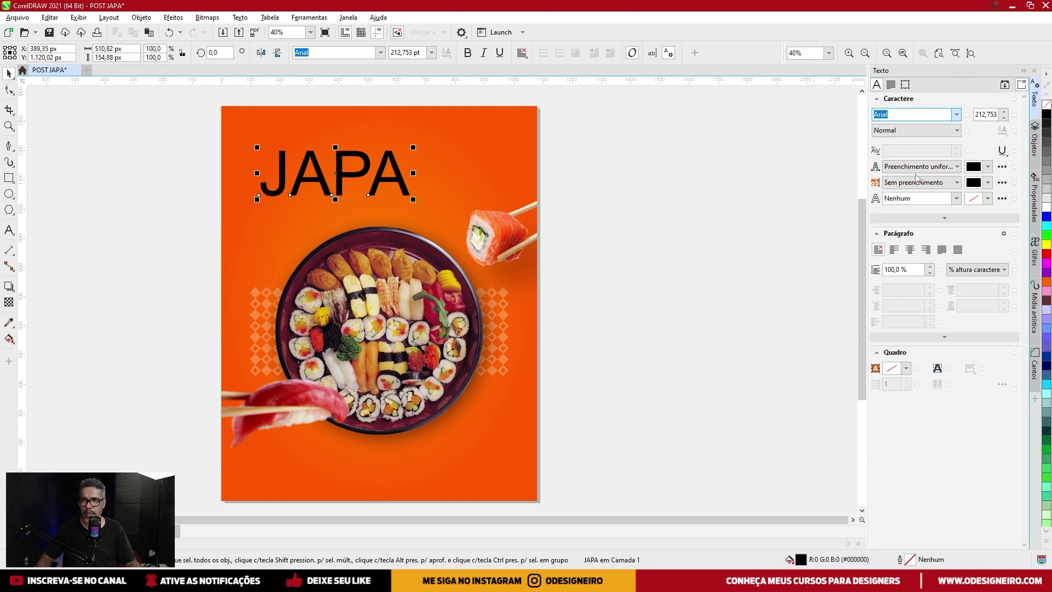
{"action": "type", "text": "Eclipse Demo"}
{"action": "key", "text": "Return"}
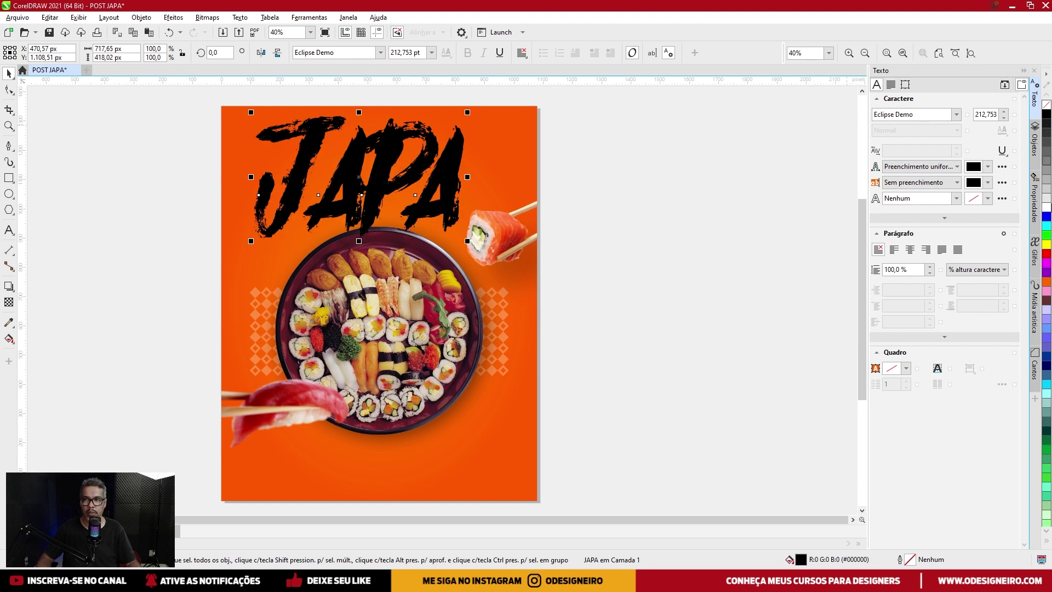
Make JAPA white, adjust its size, and centre it horizontally on the orange background.
{"action": "left_click", "coordinate": [1046, 207]}
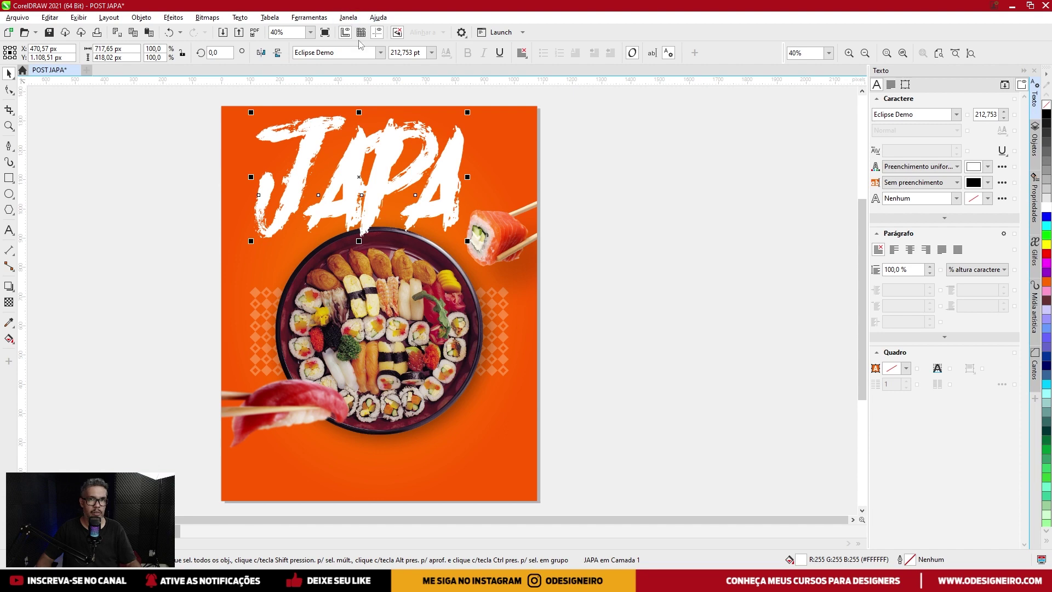
{"action": "left_click_drag", "start_coordinate": [467, 111], "coordinate": [445, 126]}
{"action": "left_click_drag", "start_coordinate": [416, 183], "coordinate": [429, 195]}
{"action": "left_click_drag", "start_coordinate": [467, 136], "coordinate": [467, 136]}
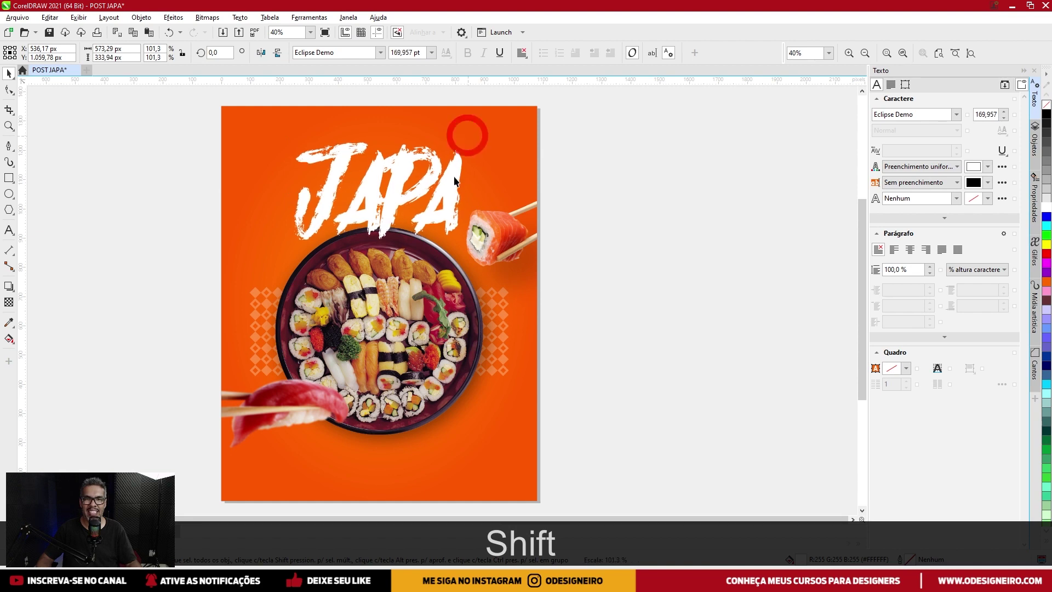
{"action": "left_click_drag", "start_coordinate": [455, 177], "coordinate": [451, 183]}
{"action": "left_click", "coordinate": [517, 139], "text": "shift"}
{"action": "key", "text": "c"}
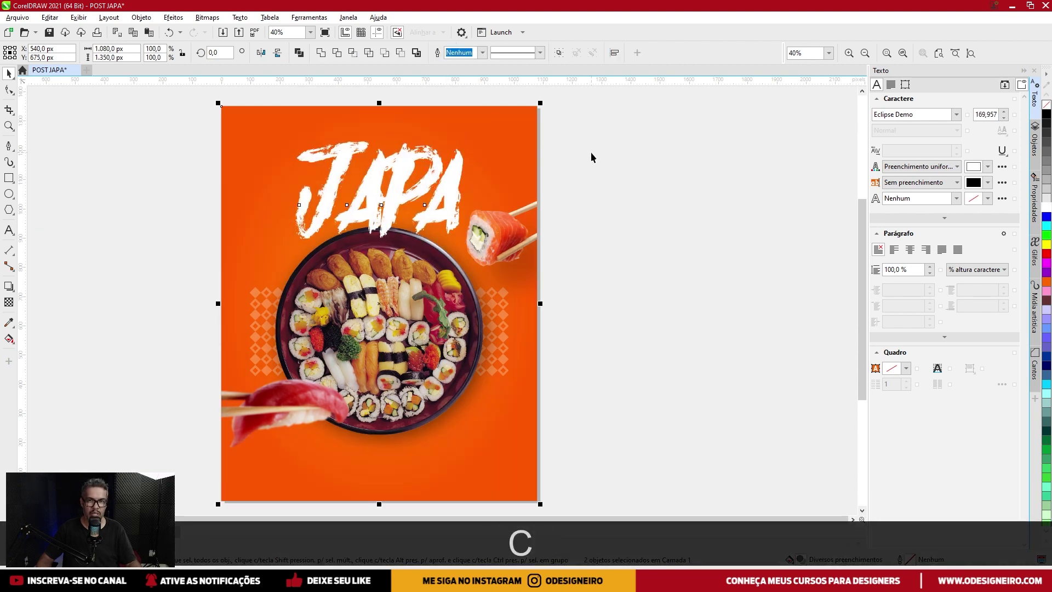
{"action": "left_click", "coordinate": [591, 153]}
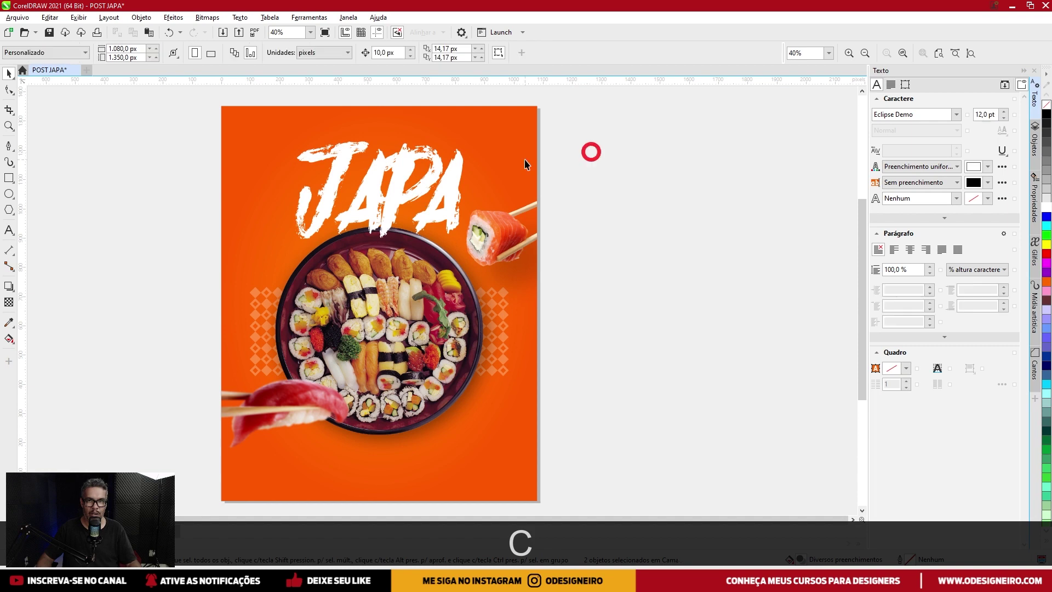
Enlarge JAPA slightly to 182.134 pt, nudge it up, and convert it to curves.
{"action": "left_click", "coordinate": [456, 182]}
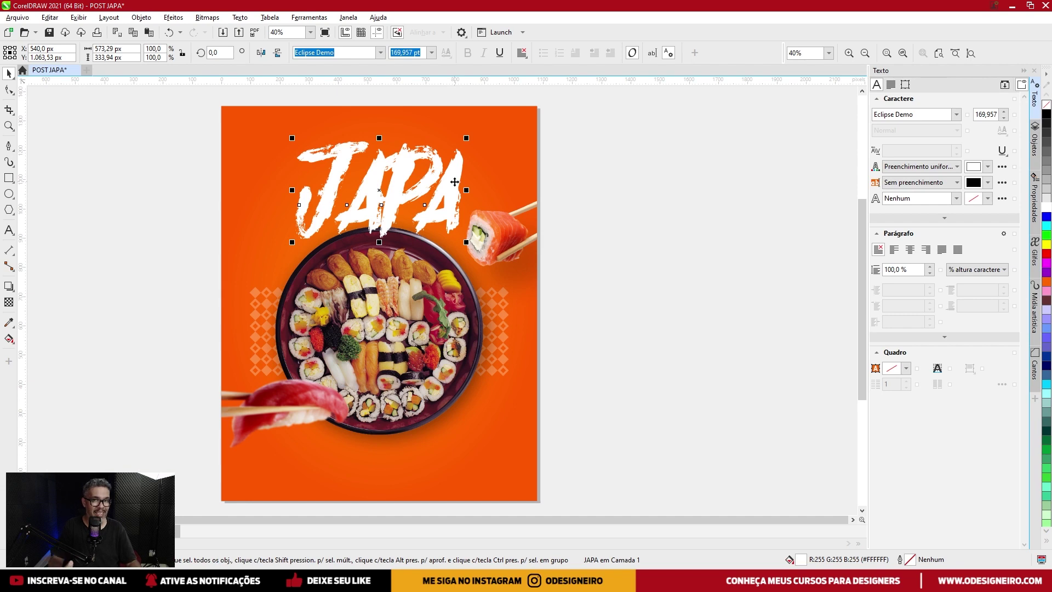
{"action": "left_click_drag", "start_coordinate": [466, 138], "coordinate": [472, 134]}
{"action": "left_click_drag", "start_coordinate": [448, 170], "coordinate": [449, 165]}
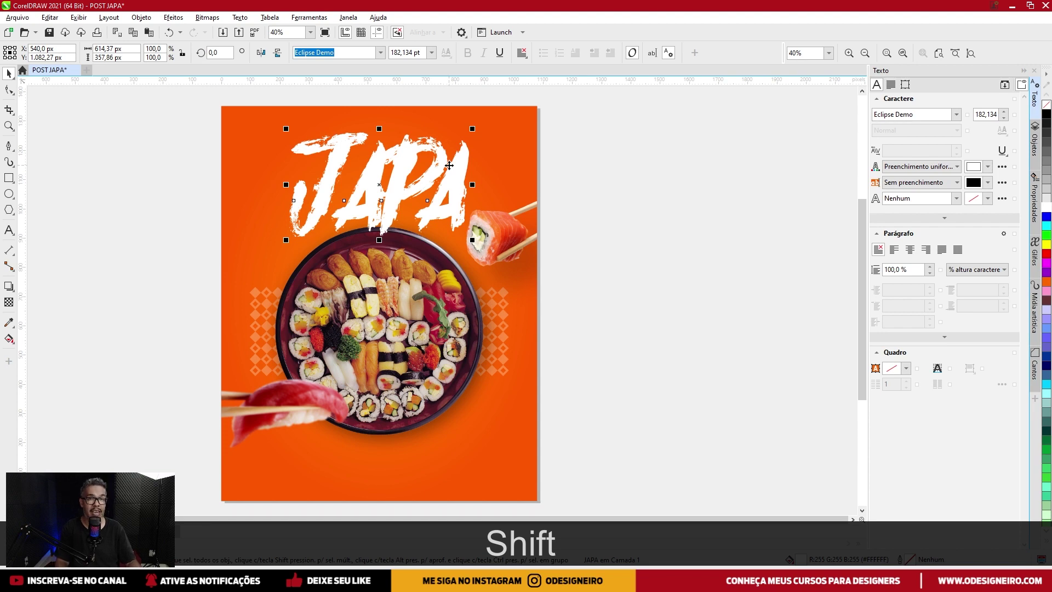
{"action": "key", "text": "ctrl"}
{"action": "key", "text": "ctrl+q"}
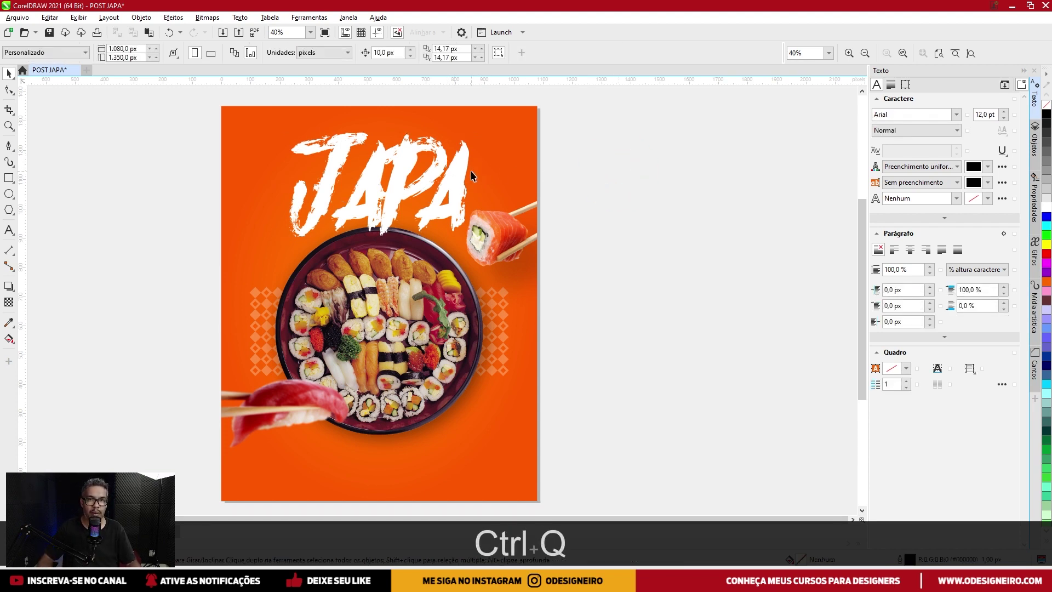
Cut the JAPA curves, paste them into the orange background's PowerClip, and send them to the back.
{"action": "key", "text": "ctrl"}
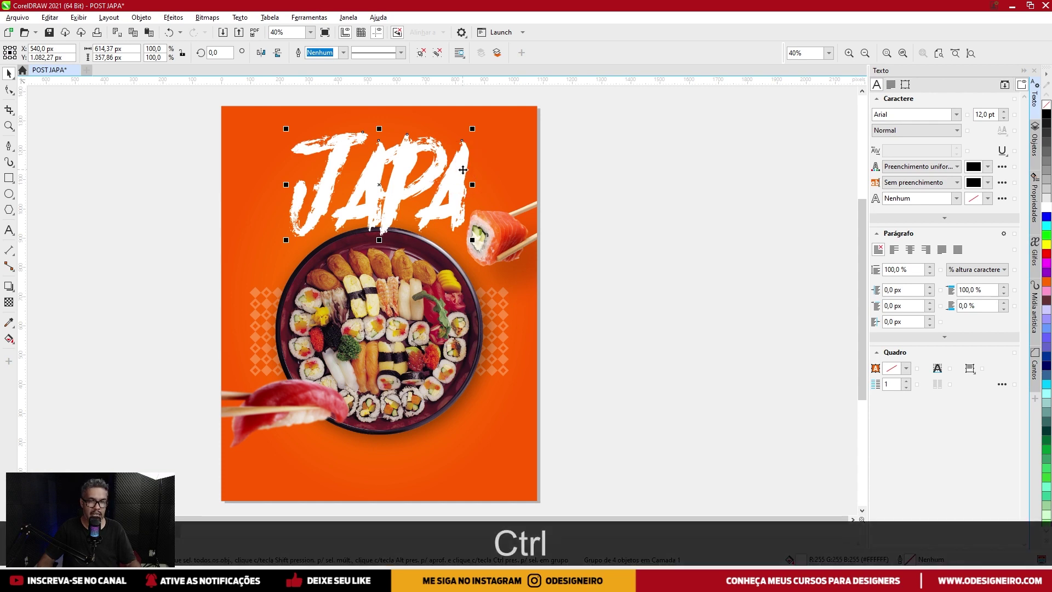
{"action": "key", "text": "ctrl+x"}
{"action": "left_click", "coordinate": [461, 169], "text": "ctrl"}
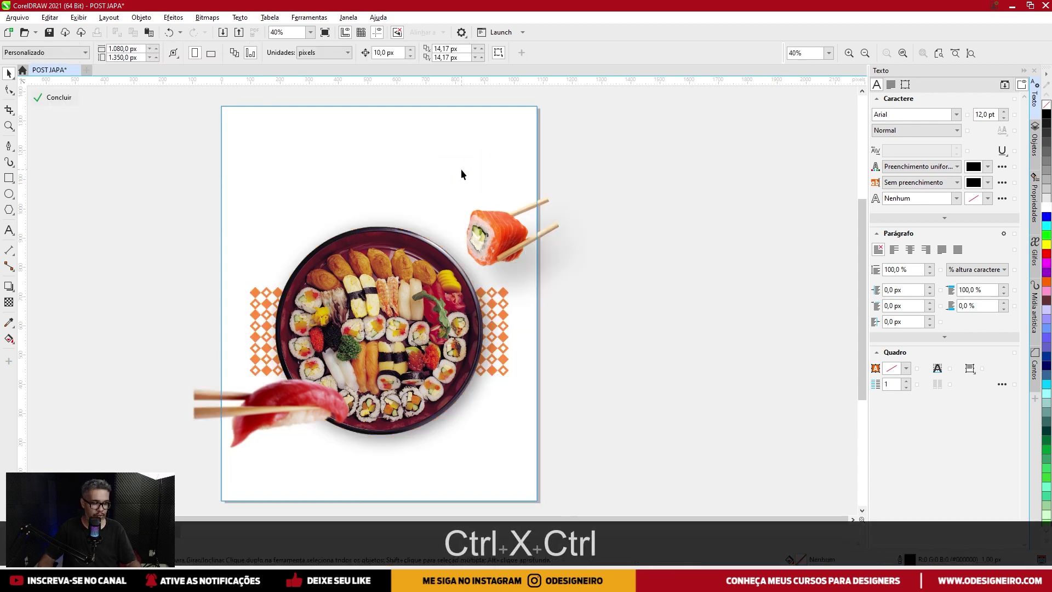
{"action": "key", "text": "ctrl+v"}
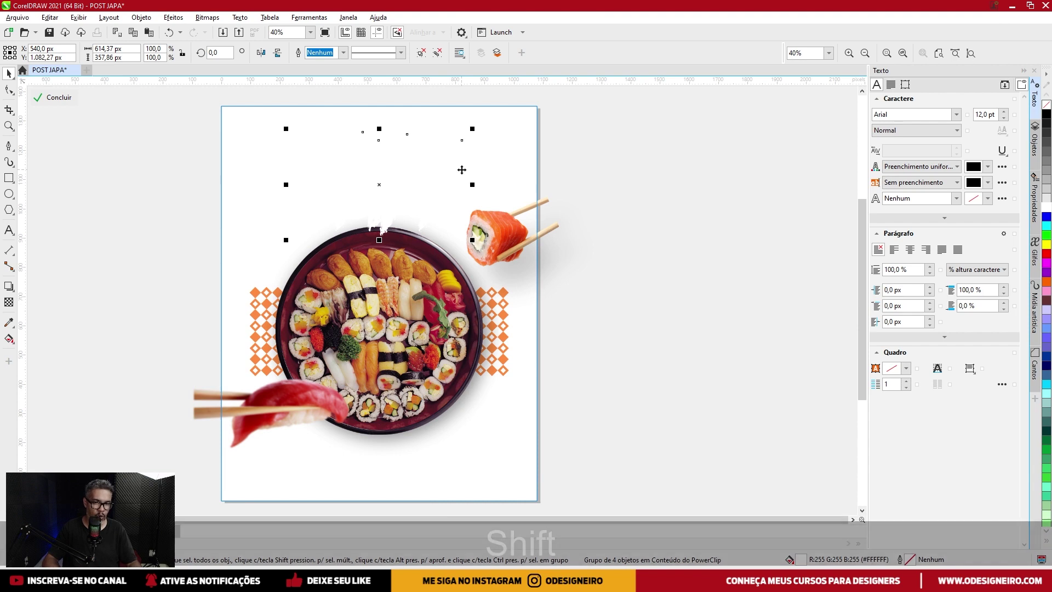
{"action": "key", "text": "shift+Page_Down"}
{"action": "key", "text": "ctrl"}
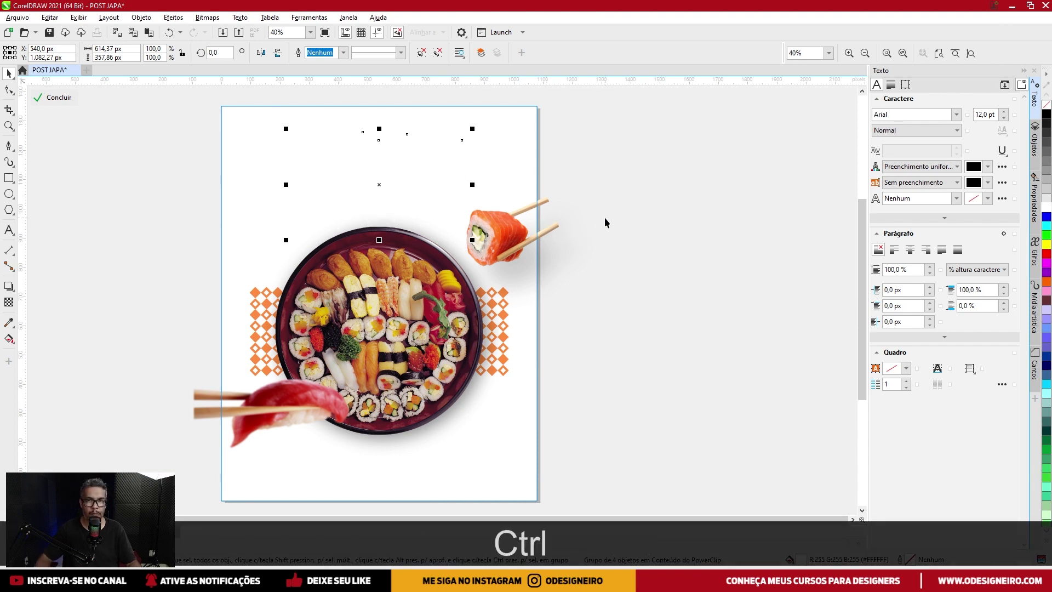
{"action": "left_click", "coordinate": [604, 219]}
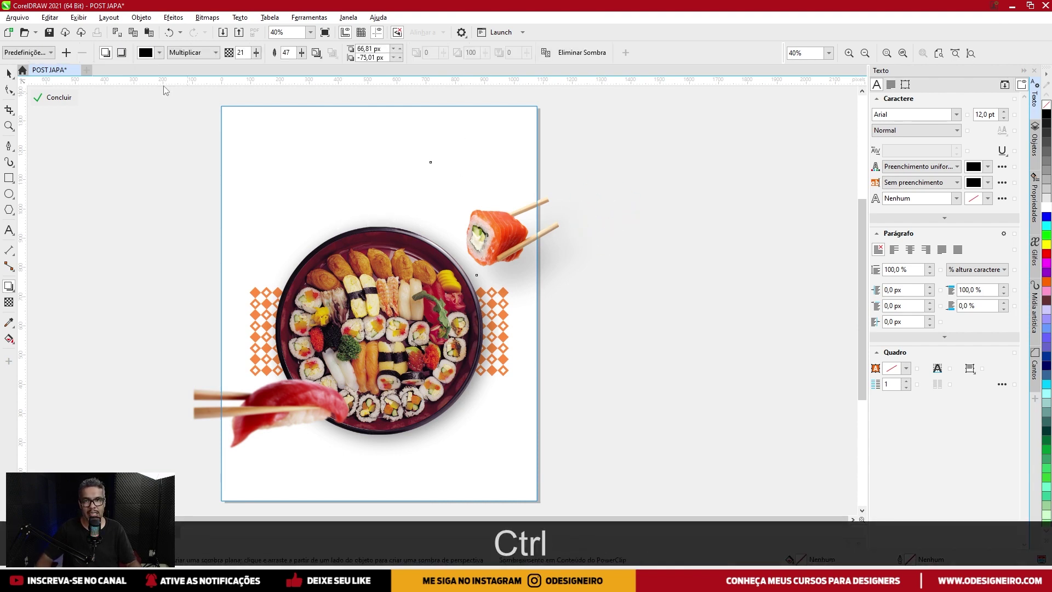
{"action": "left_click", "coordinate": [8, 73]}
{"action": "left_click", "coordinate": [146, 176], "text": "ctrl"}
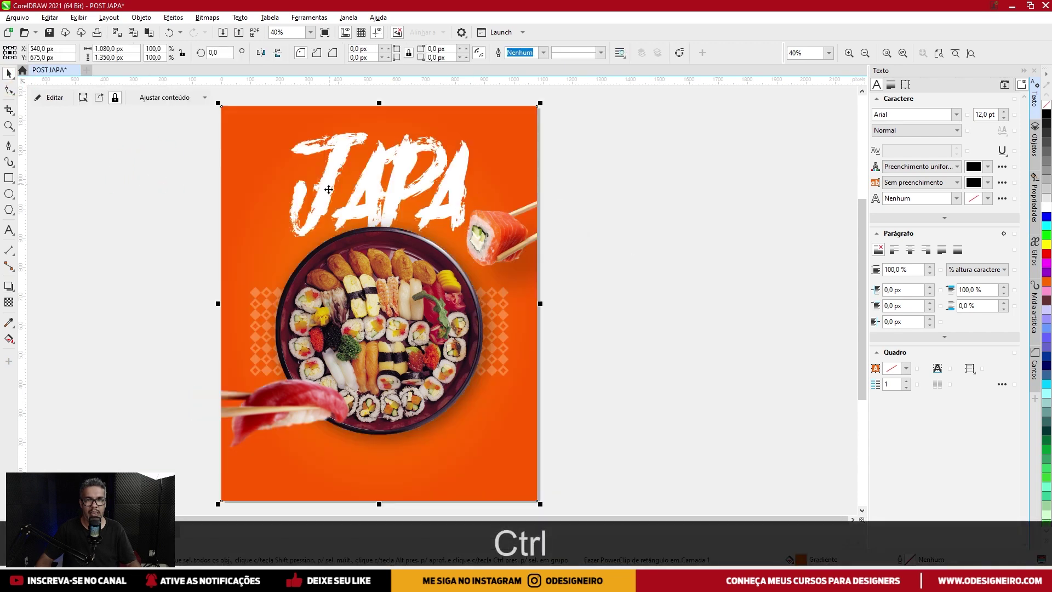
Type 'BORA JANTA NO' left of the platter and enlarge it across JAPA.
{"action": "left_click", "coordinate": [9, 230]}
{"action": "left_click", "coordinate": [184, 290]}
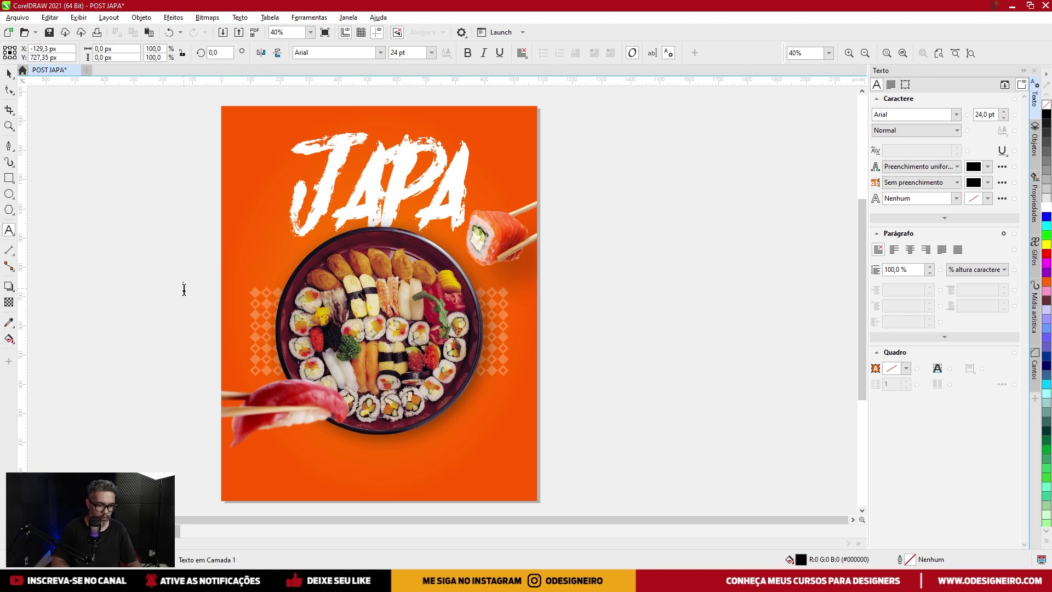
{"action": "type", "text": "BORA JAN"}
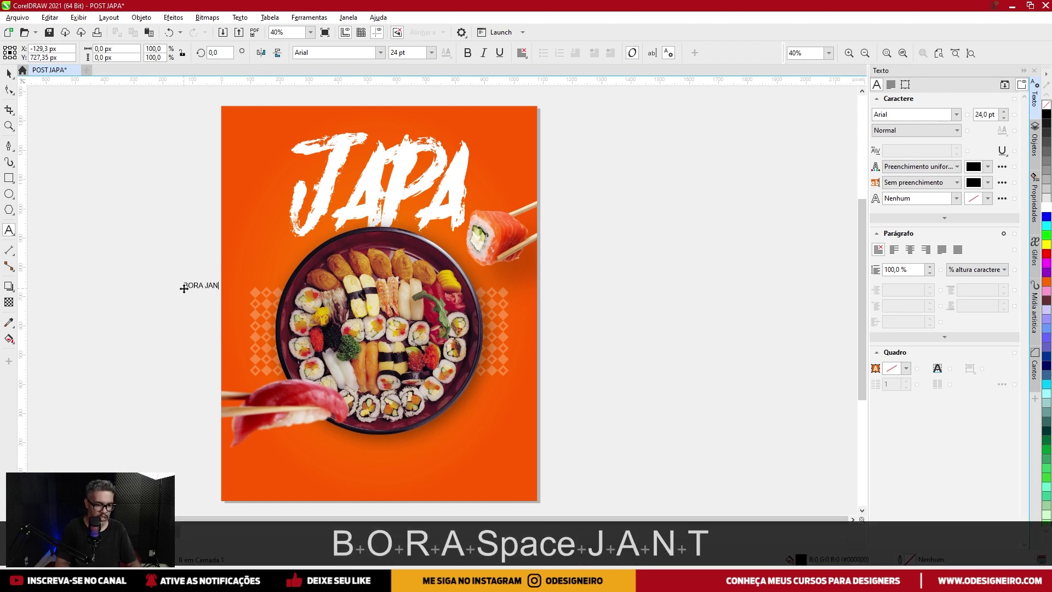
{"action": "type", "text": "TA NO"}
{"action": "left_click", "coordinate": [9, 73]}
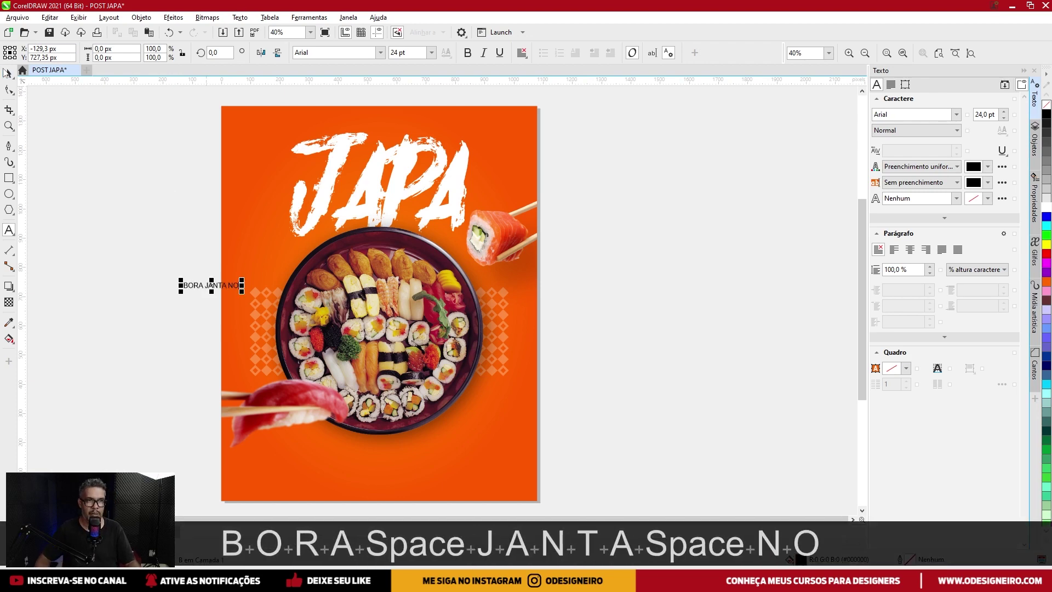
{"action": "left_click_drag", "start_coordinate": [242, 280], "coordinate": [430, 187]}
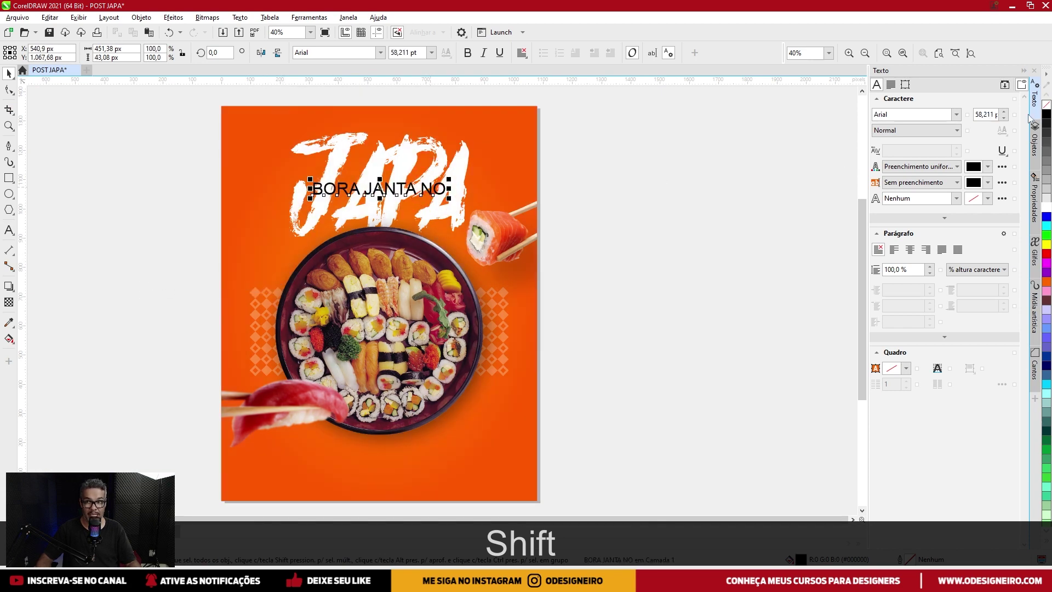
Set BORA JANTA NO in Damion, enlarge it to 85.791 pt, and select all its characters.
{"action": "left_click", "coordinate": [955, 115]}
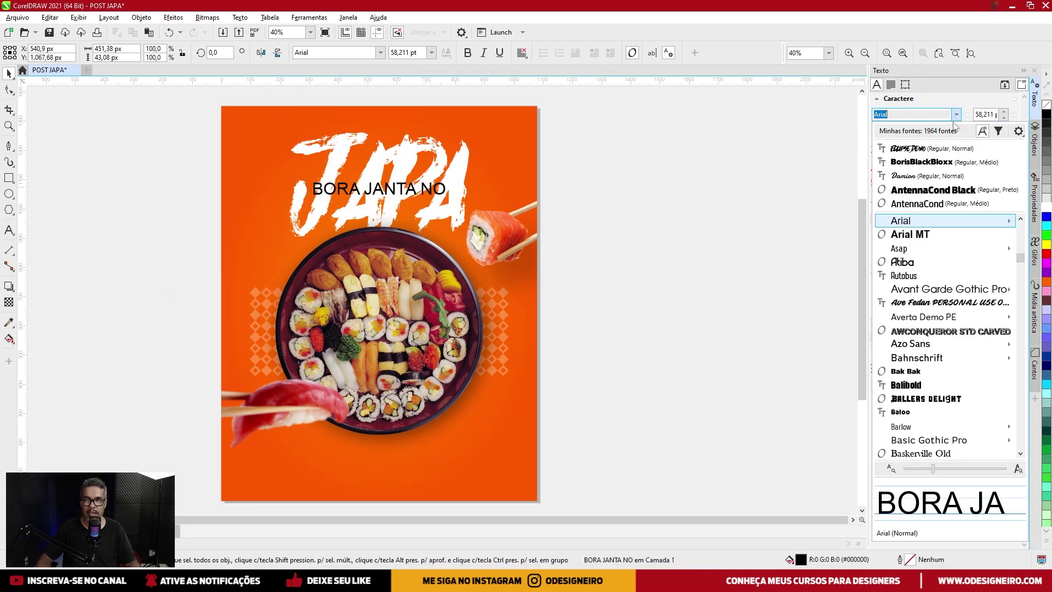
{"action": "left_click", "coordinate": [917, 180]}
{"action": "scroll", "coordinate": [401, 189], "scroll_direction": "up", "scroll_amount": 5}
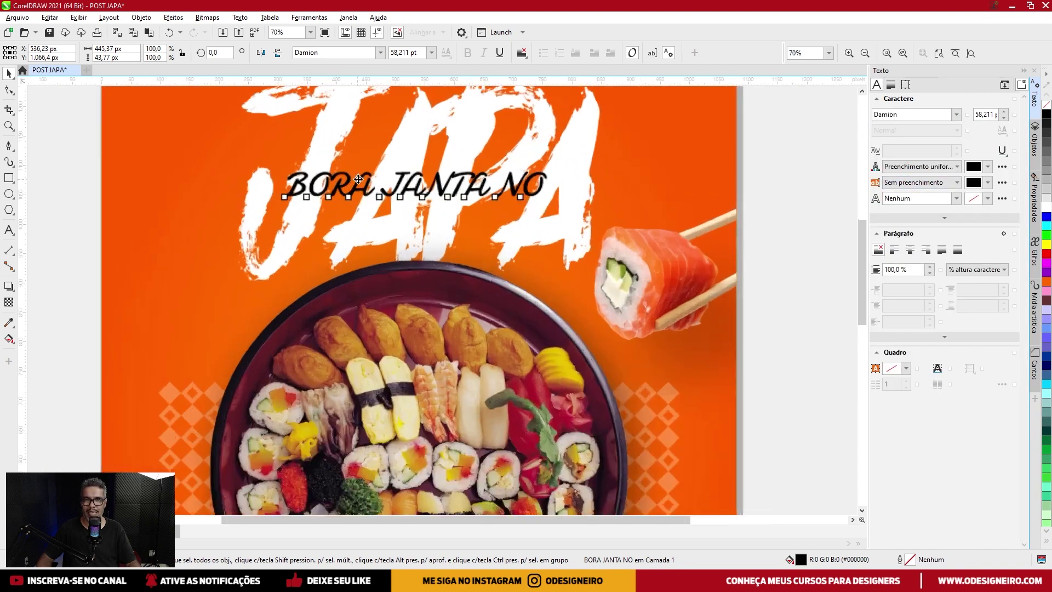
{"action": "left_click_drag", "start_coordinate": [599, 204], "coordinate": [622, 186]}
{"action": "scroll", "coordinate": [603, 219], "scroll_direction": "down", "scroll_amount": 3}
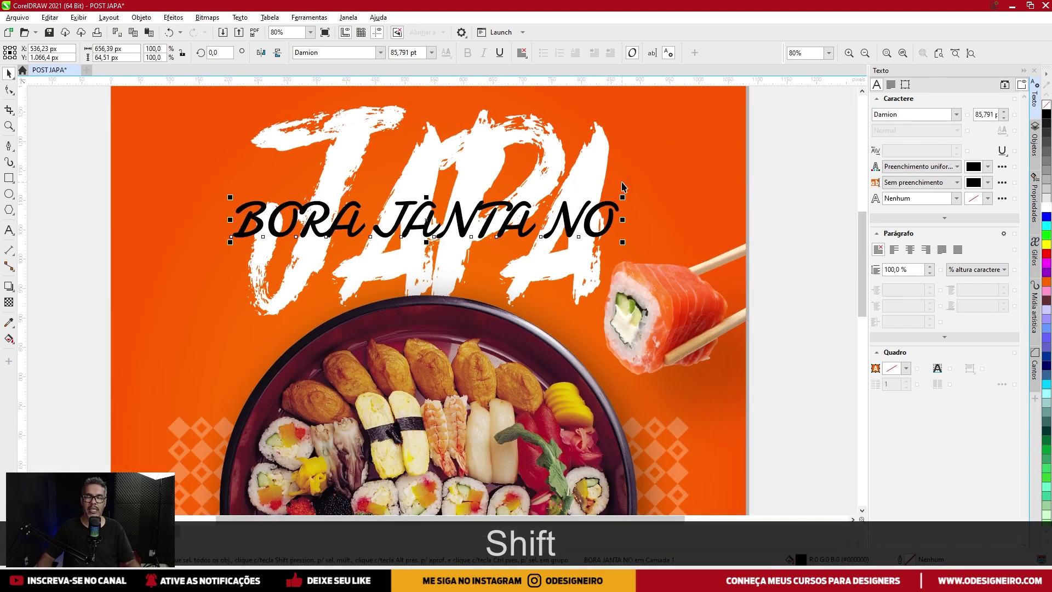
{"action": "double_click", "coordinate": [570, 230]}
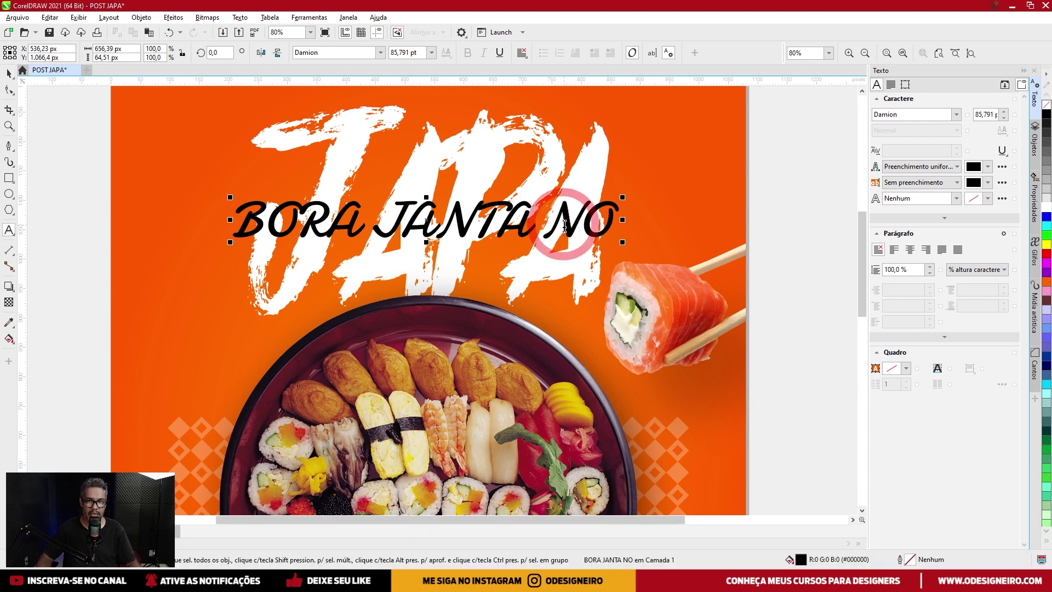
{"action": "key", "text": "ctrl+a"}
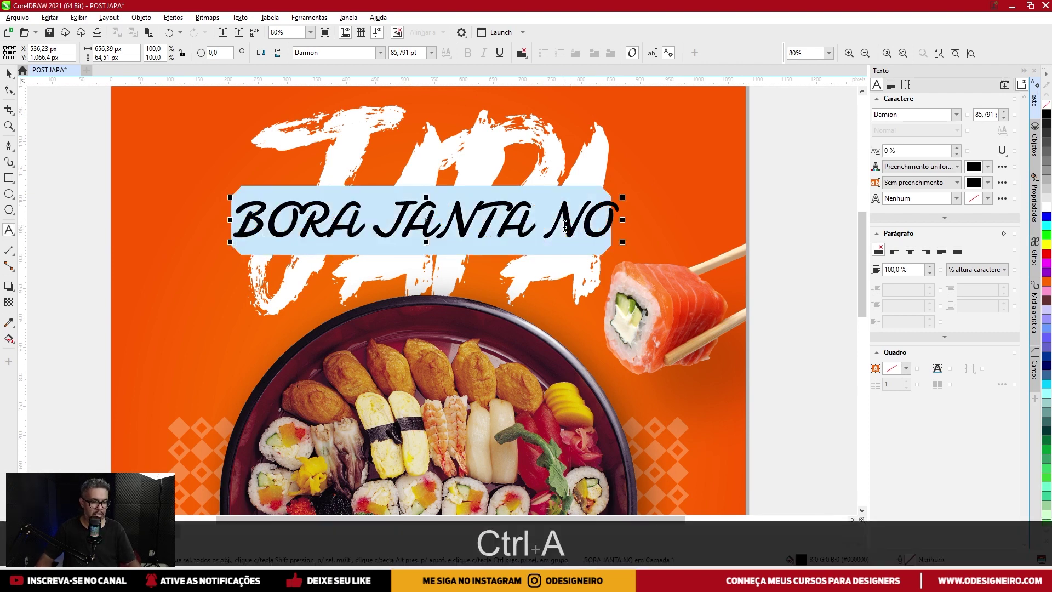
Convert the script line to lowercase 'bora janta no' with the Change Case options.
{"action": "key", "text": "shift"}
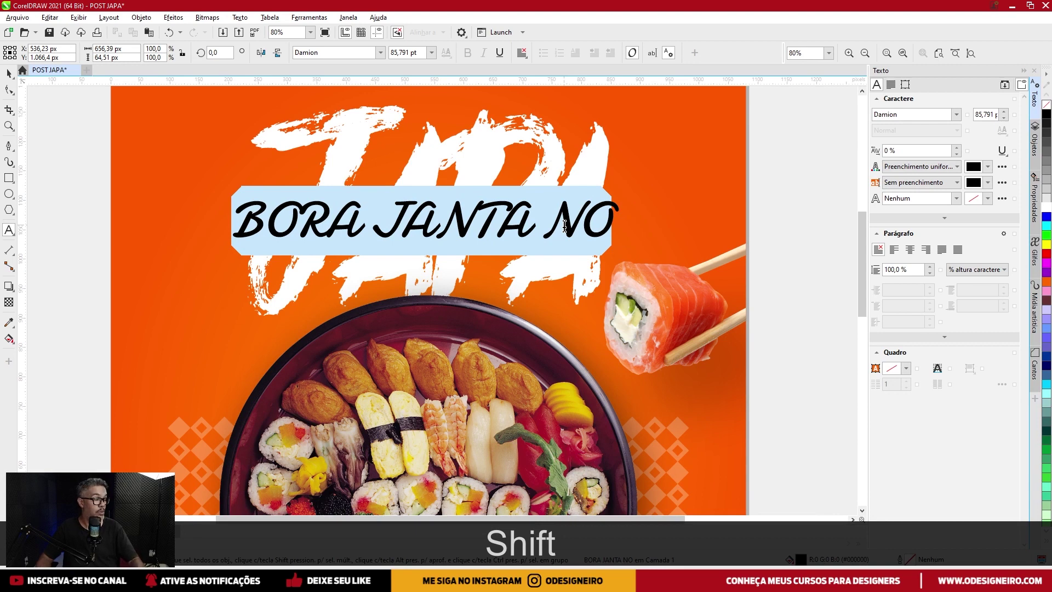
{"action": "key", "text": "shift+F3"}
{"action": "left_click_drag", "start_coordinate": [531, 248], "coordinate": [464, 149]}
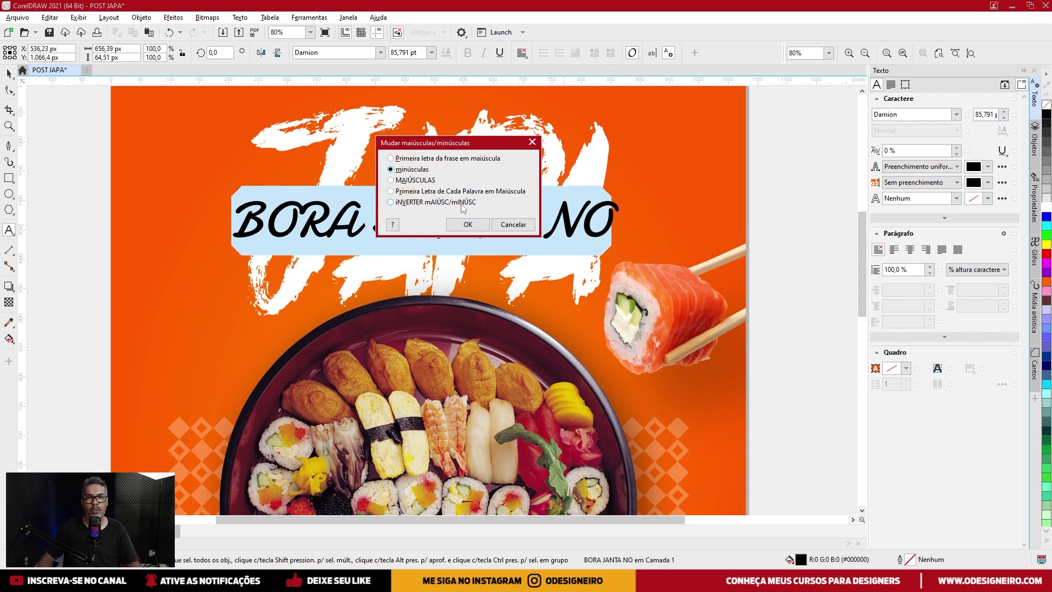
{"action": "left_click", "coordinate": [461, 228]}
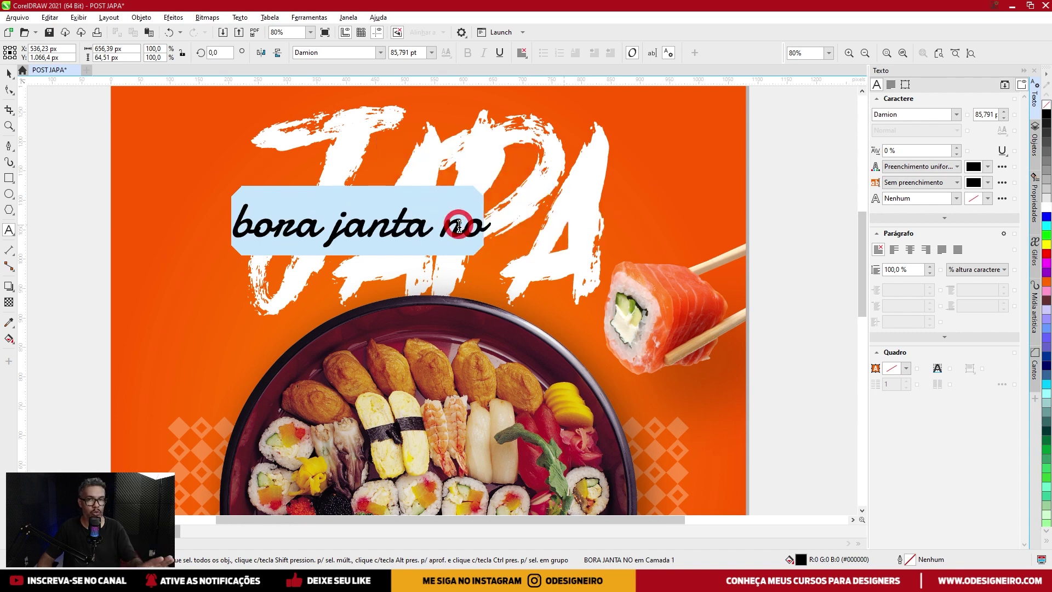
Enlarge the 'bora janta no' text, move it over JAPA, and centre it on the orange background.
{"action": "left_click", "coordinate": [9, 73]}
{"action": "left_click_drag", "start_coordinate": [492, 204], "coordinate": [525, 175]}
{"action": "left_click_drag", "start_coordinate": [476, 227], "coordinate": [548, 211]}
{"action": "left_click", "coordinate": [675, 176], "text": "shift"}
{"action": "key", "text": "shift+c"}
{"action": "left_click", "coordinate": [767, 180]}
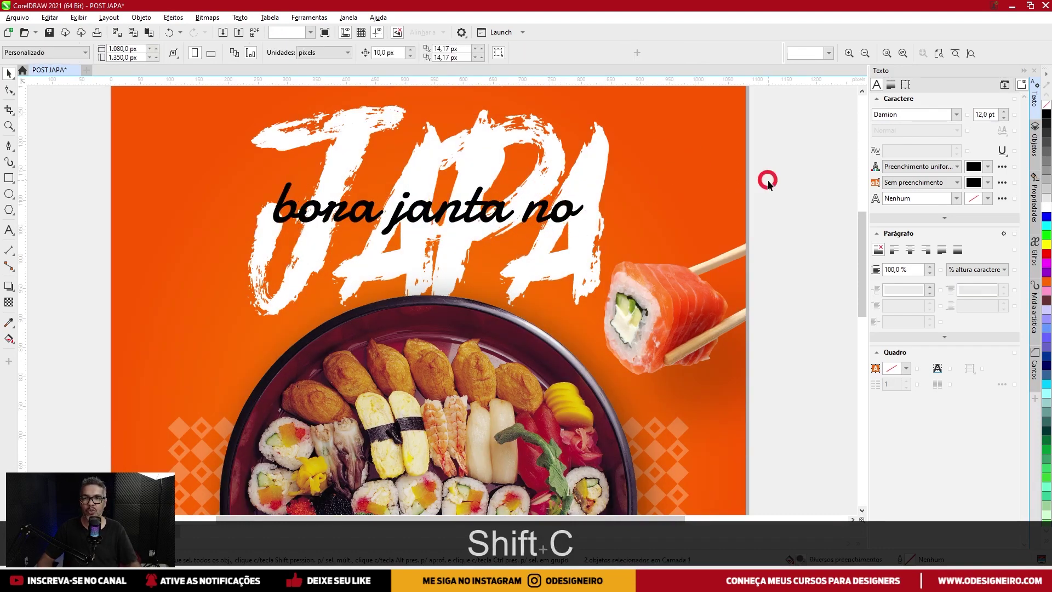
Scale 'bora janta no' up further so it spans nearly the full JAPA title, re-centred on the background.
{"action": "left_click", "coordinate": [461, 208]}
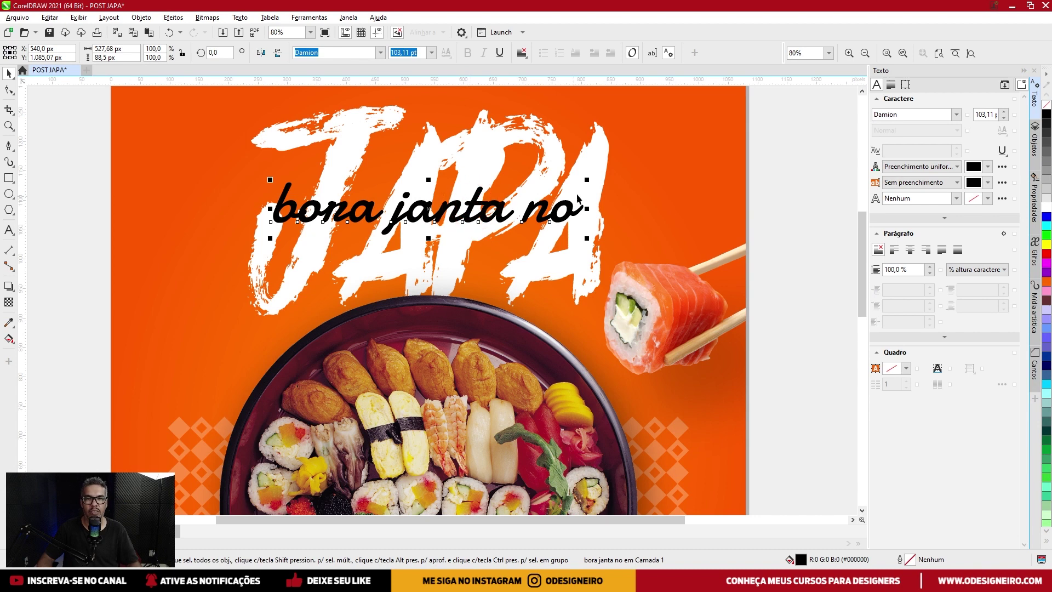
{"action": "mouse_move", "coordinate": [586, 179]}
{"action": "left_mouse_down"}
{"action": "mouse_move", "coordinate": [605, 172]}
{"action": "mouse_move", "coordinate": [587, 175]}
{"action": "left_mouse_up"}
{"action": "scroll", "coordinate": [597, 192], "scroll_direction": "down", "scroll_amount": 1}
{"action": "left_click", "coordinate": [628, 174], "text": "shift"}
{"action": "key", "text": "shift+c"}
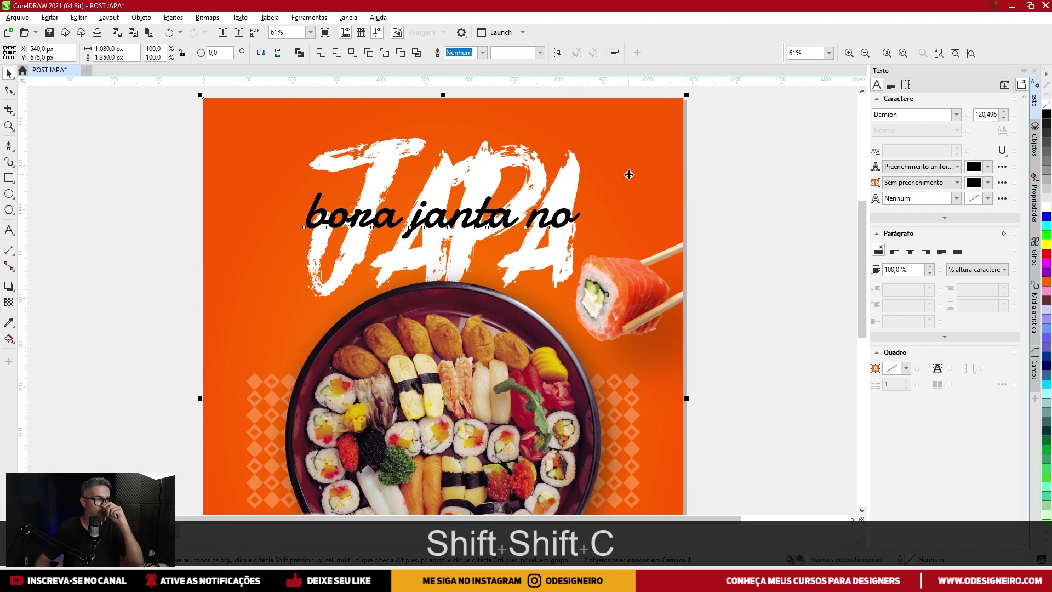
{"action": "scroll", "coordinate": [511, 224], "scroll_direction": "down", "scroll_amount": 1}
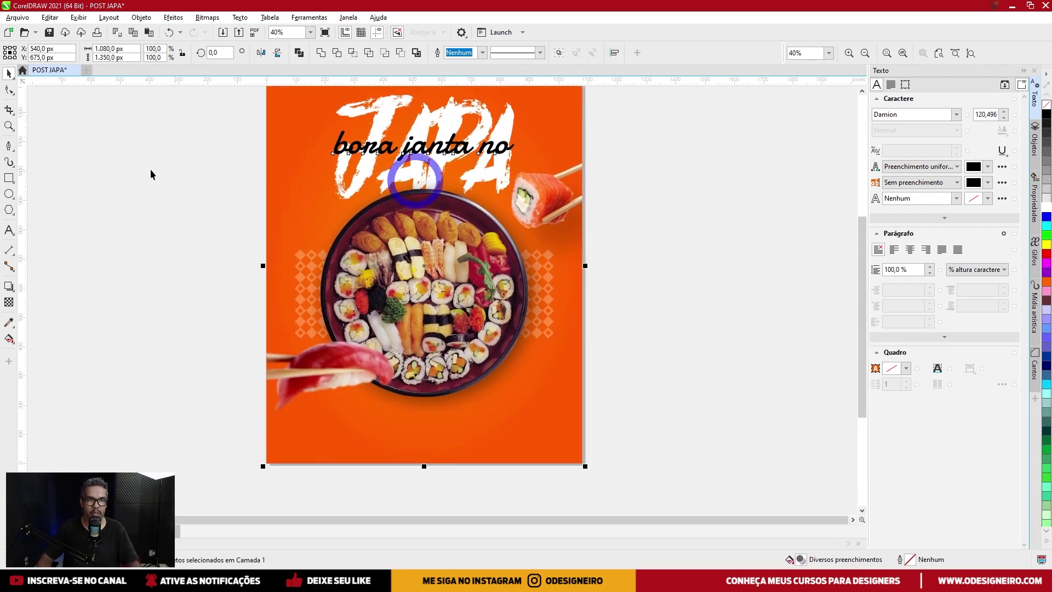
{"action": "left_click", "coordinate": [8, 229]}
Add a new text line reading 'Delivery das 18h às 00h' beside the poster.
{"action": "left_click", "coordinate": [179, 318]}
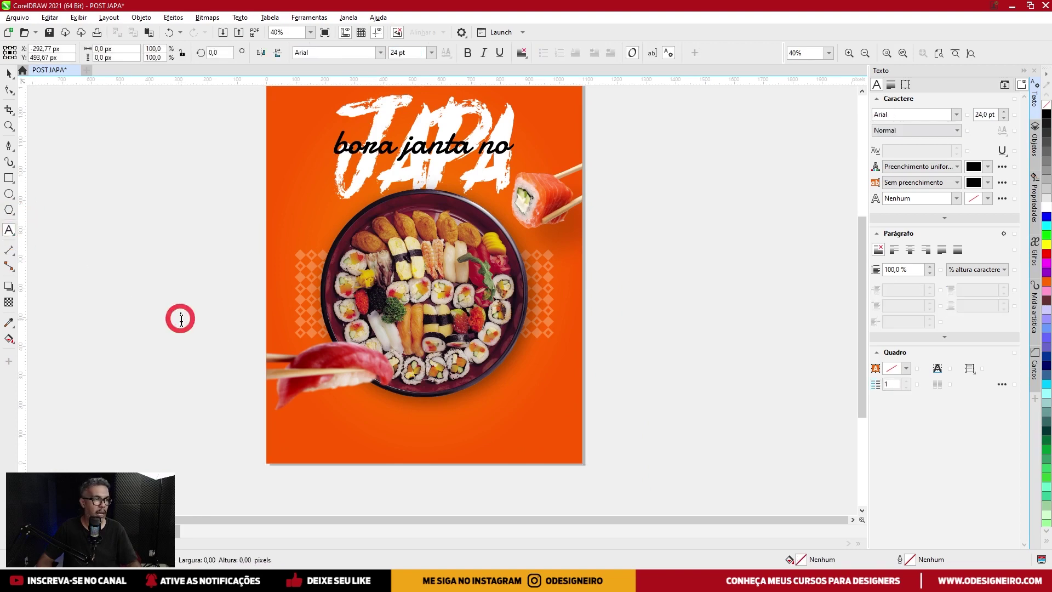
{"action": "type", "text": "DELIVERY"}
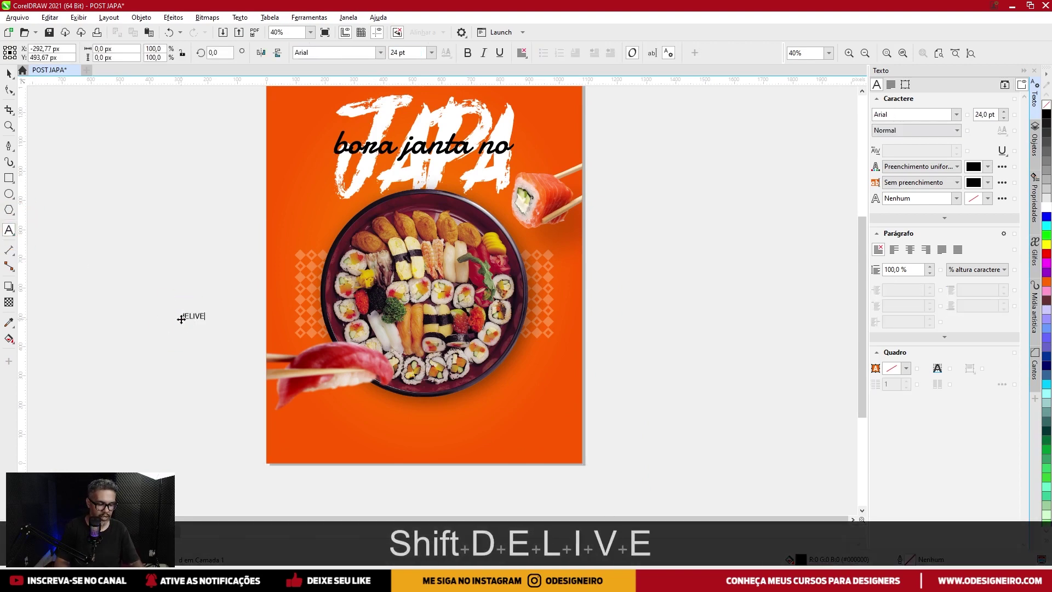
{"action": "key", "text": "BackSpace"}
{"action": "key", "text": "BackSpace"}
{"action": "key", "text": "BackSpace"}
{"action": "key", "text": "BackSpace"}
{"action": "key", "text": "BackSpace"}
{"action": "key", "text": "BackSpace"}
{"action": "key", "text": "BackSpace"}
{"action": "key", "text": "BackSpace"}
{"action": "key", "text": "Caps_Lock"}
{"action": "type", "text": "Delivery "}
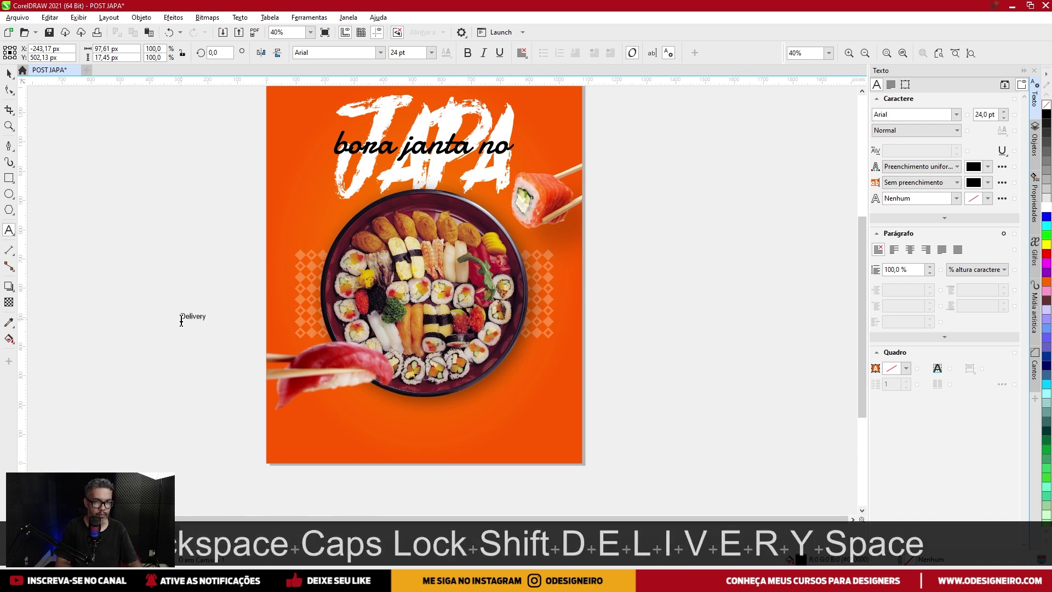
{"action": "type", "text": "d"}
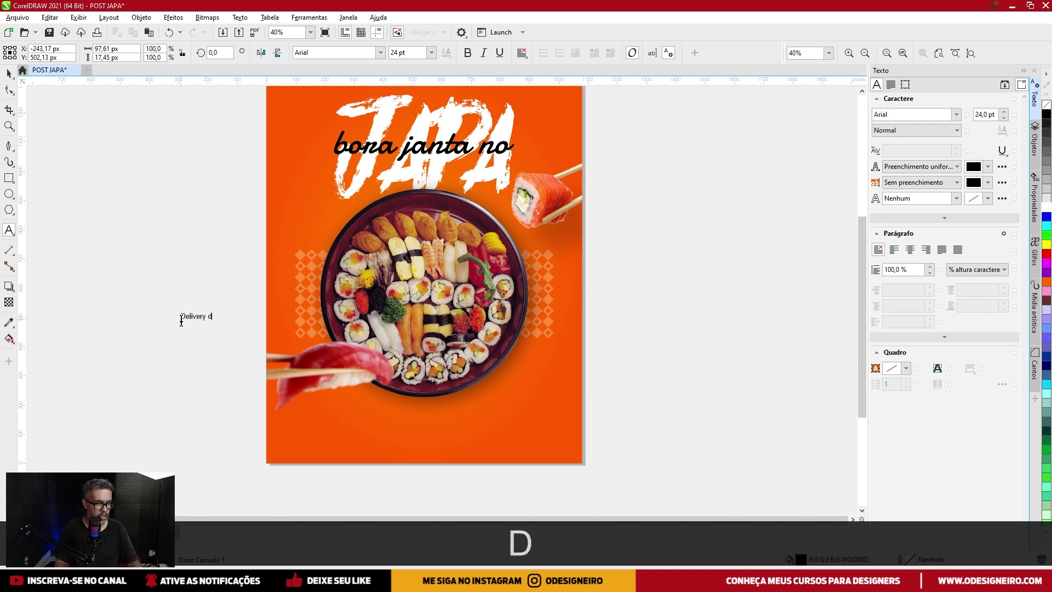
{"action": "type", "text": "as 18h às 00h"}
Rotate the delivery text 90° so it stands vertically left of JAPA.
{"action": "left_click", "coordinate": [9, 73]}
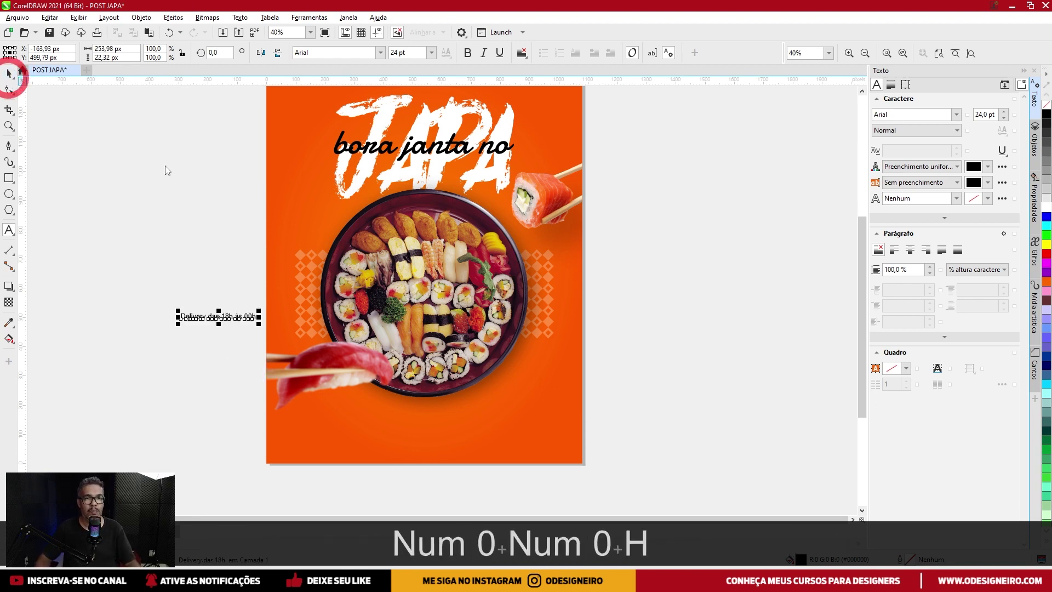
{"action": "left_click", "coordinate": [235, 318]}
{"action": "left_click_drag", "start_coordinate": [255, 315], "coordinate": [272, 190]}
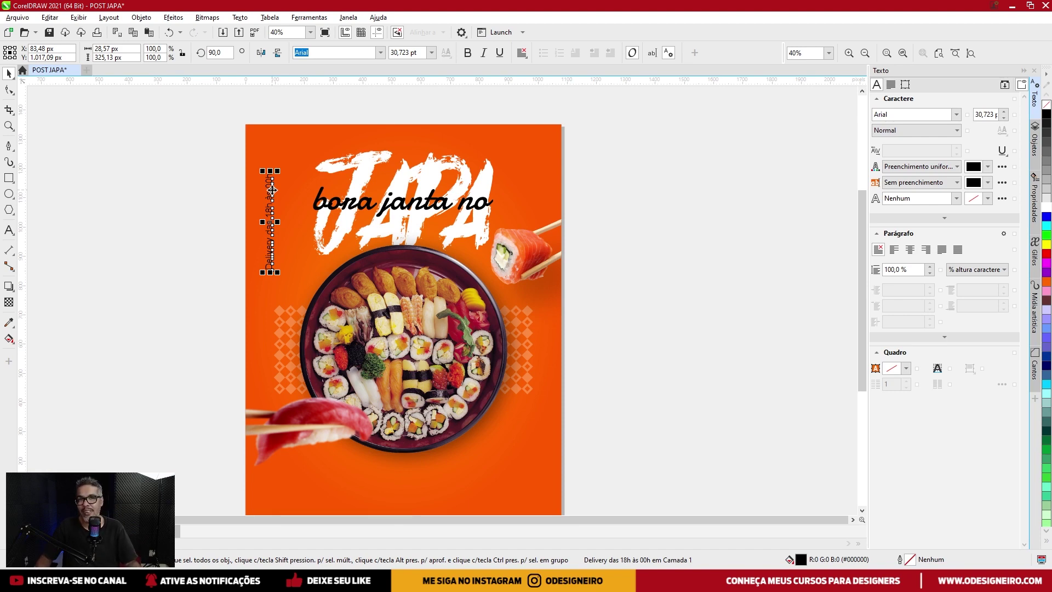
Make the delivery text white and set its font to BorisBlackBloxx.
{"action": "left_click", "coordinate": [1045, 206]}
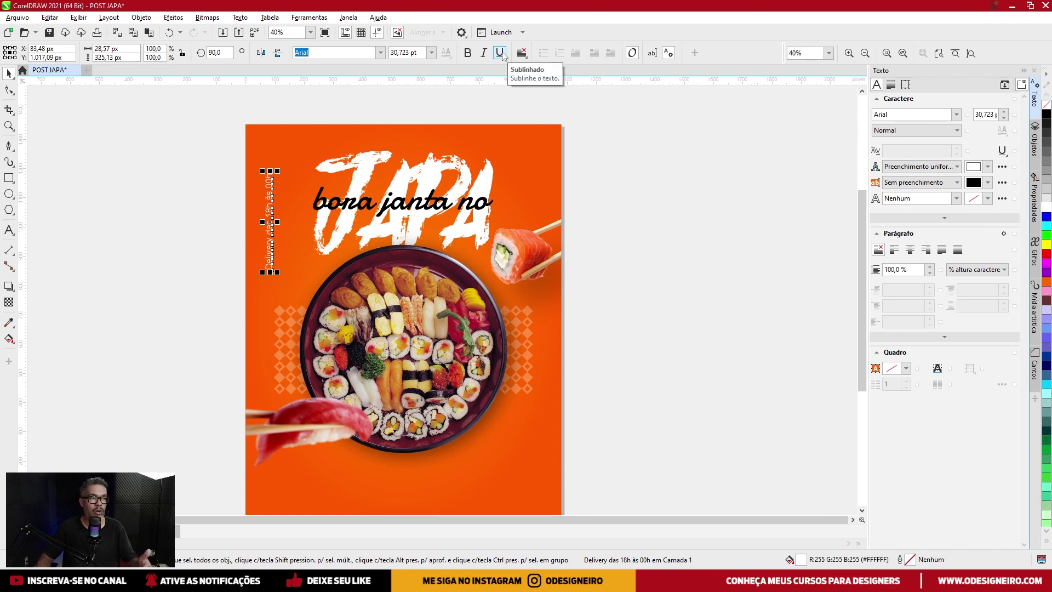
{"action": "left_click", "coordinate": [380, 53]}
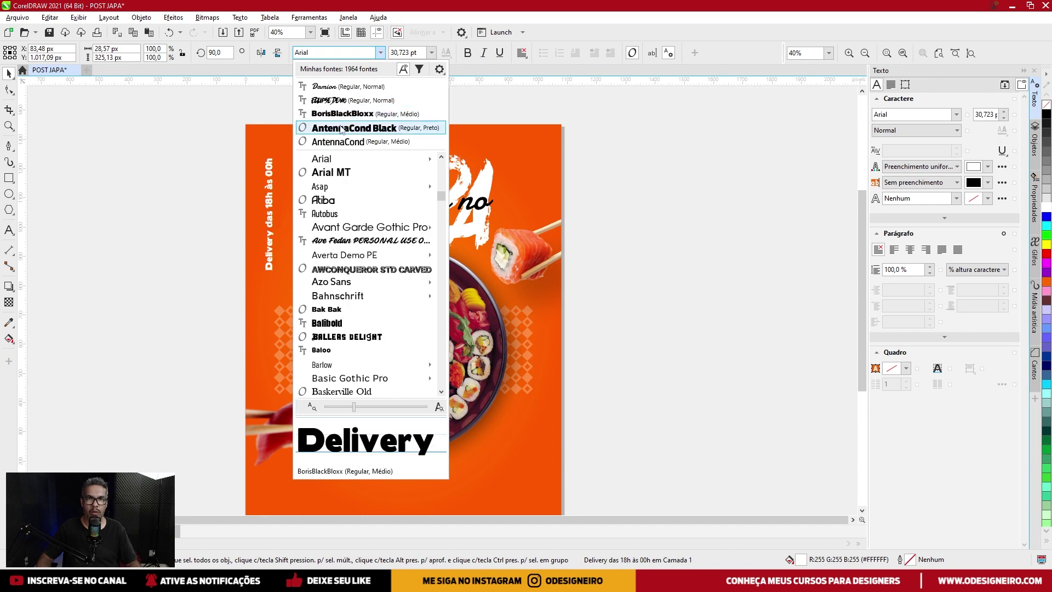
{"action": "left_click", "coordinate": [340, 128]}
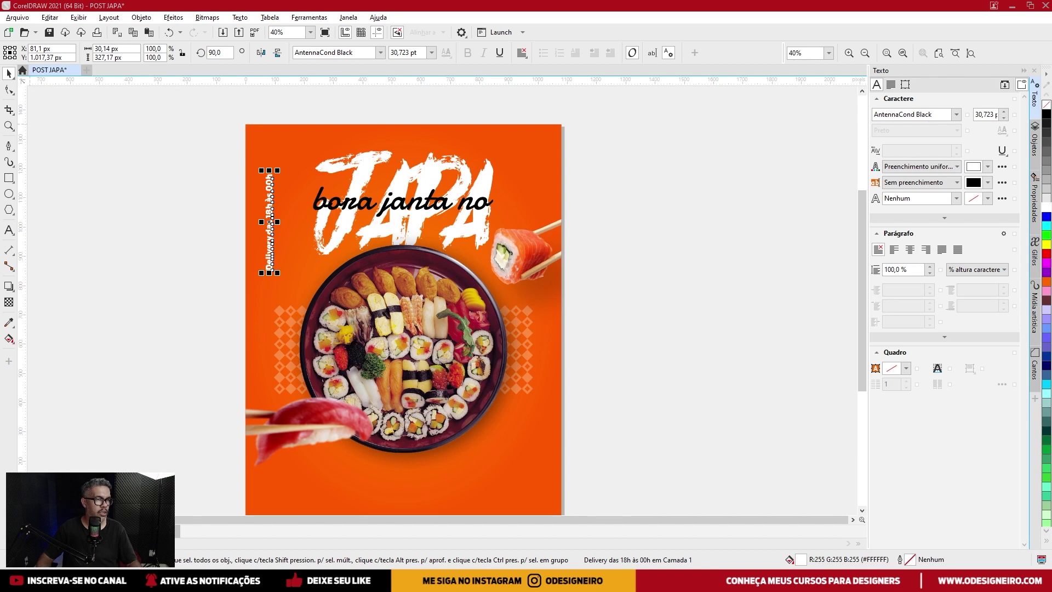
{"action": "left_click", "coordinate": [269, 191]}
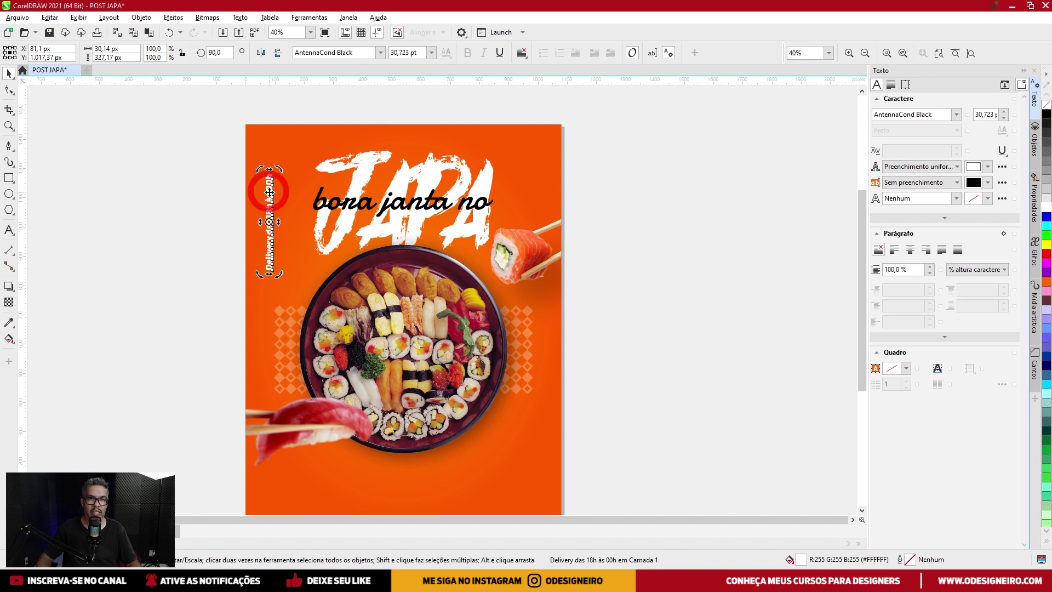
{"action": "left_click", "coordinate": [380, 52]}
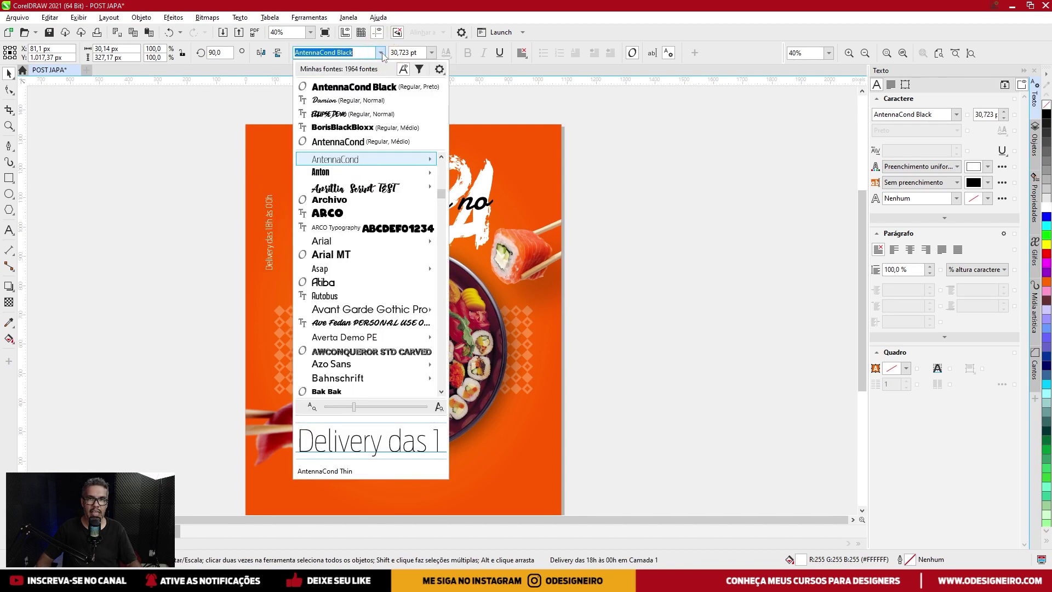
{"action": "left_click", "coordinate": [339, 126]}
Resize the vertical delivery text proportionally to 26.63 pt along the poster's left edge.
{"action": "left_click", "coordinate": [262, 192]}
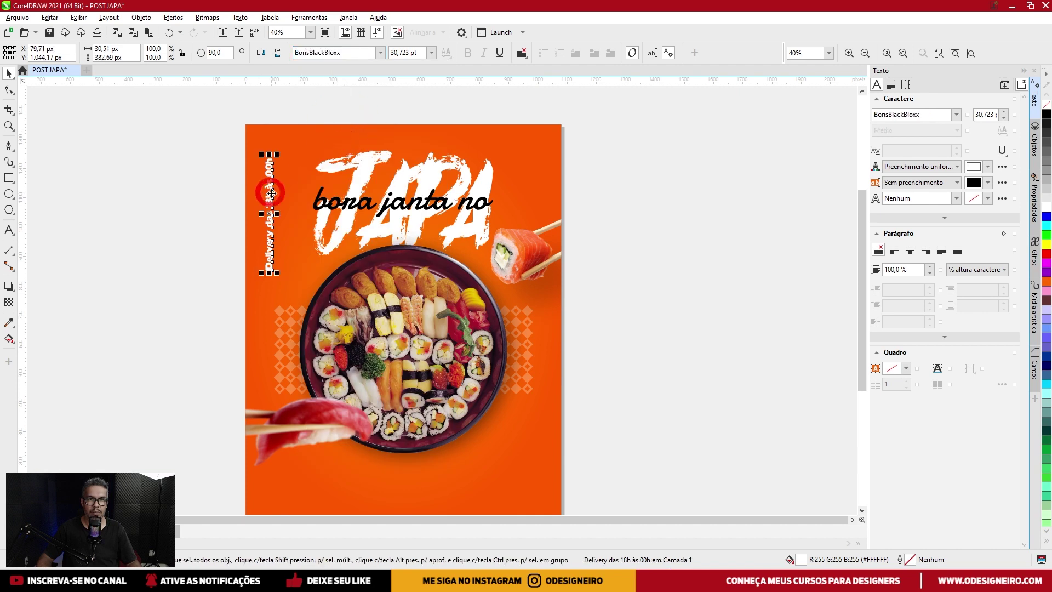
{"action": "scroll", "coordinate": [285, 171], "scroll_direction": "up", "scroll_amount": 2}
{"action": "key", "text": "shift"}
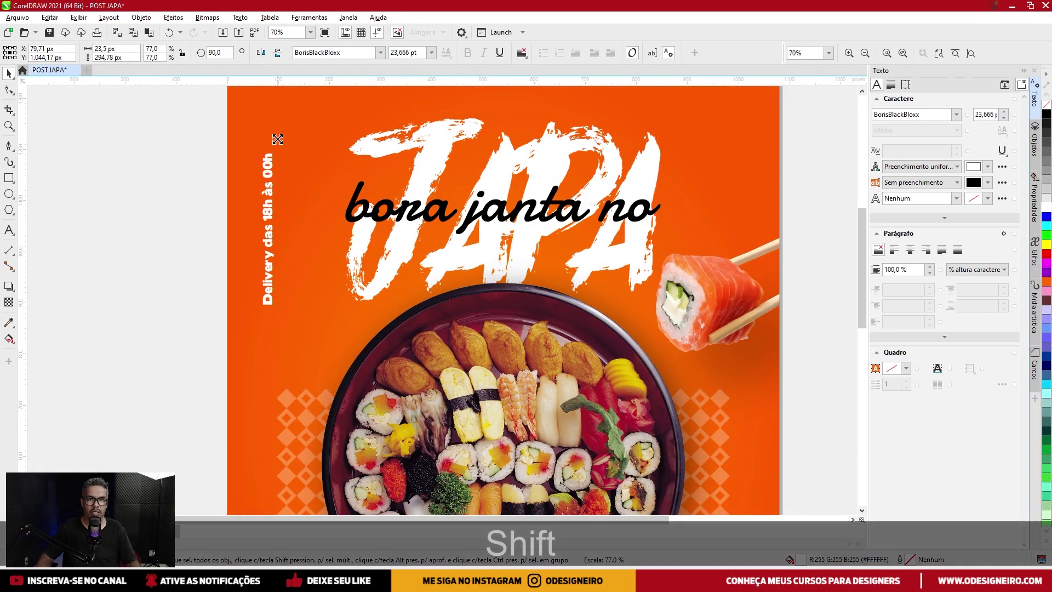
{"action": "left_click_drag", "start_coordinate": [278, 134], "coordinate": [436, 379]}
{"action": "scroll", "coordinate": [268, 159], "scroll_direction": "down", "scroll_amount": 3}
Rotate a copy of the delivery line to horizontal and place it below the sushi platter.
{"action": "left_click", "coordinate": [242, 157]}
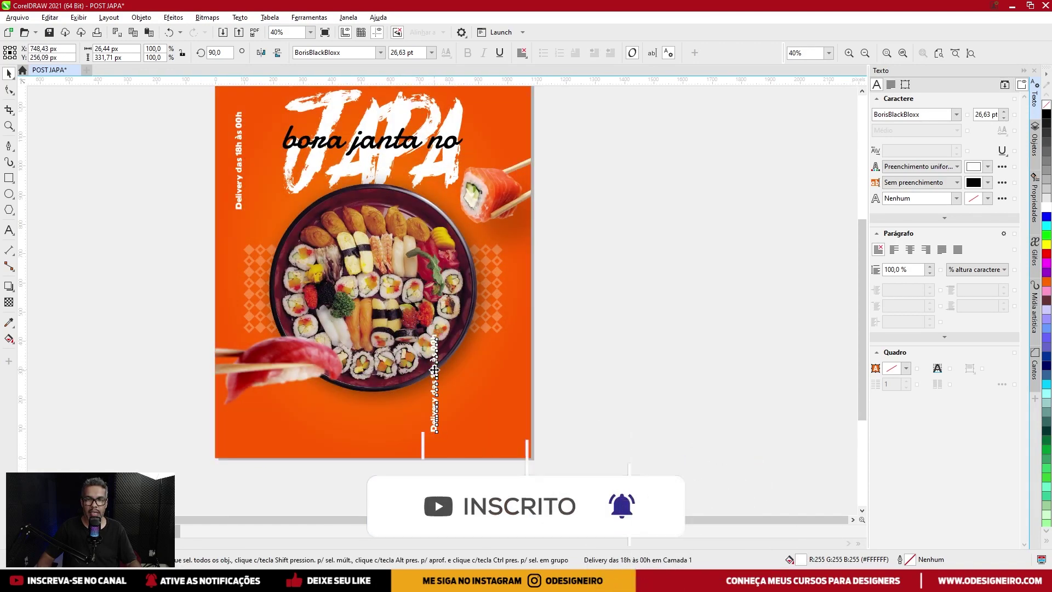
{"action": "left_click", "coordinate": [436, 383]}
{"action": "left_click_drag", "start_coordinate": [442, 337], "coordinate": [483, 386]}
{"action": "left_click", "coordinate": [468, 382]}
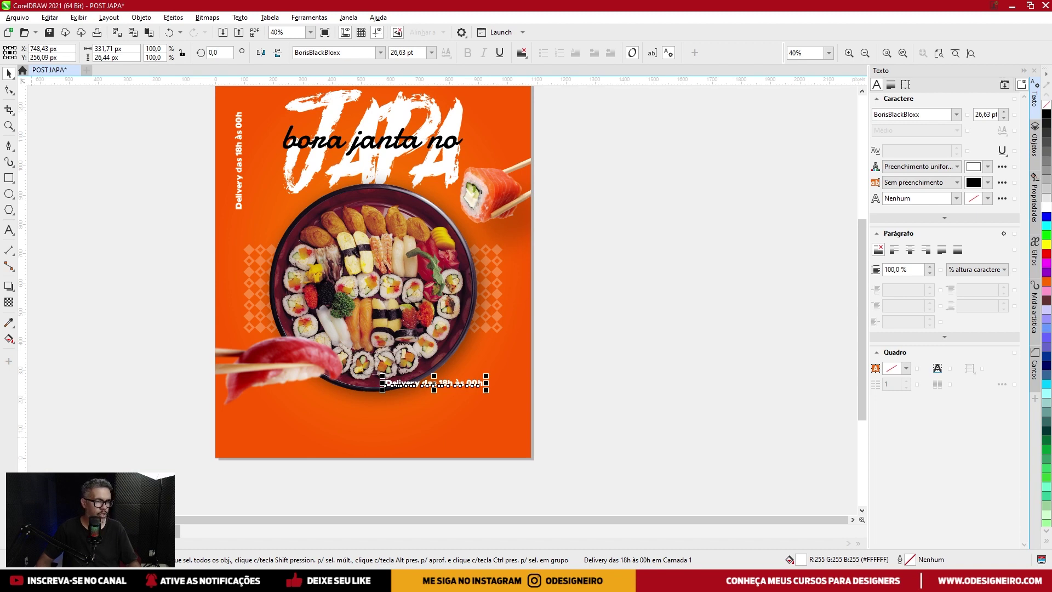
{"action": "scroll", "coordinate": [419, 423], "scroll_direction": "up", "scroll_amount": 1}
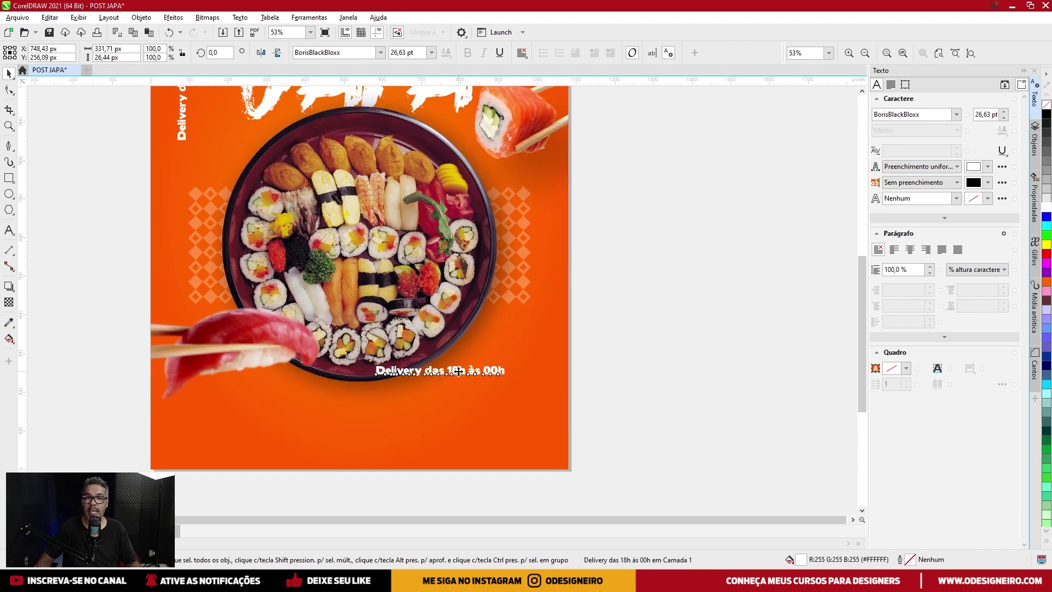
{"action": "left_click_drag", "start_coordinate": [458, 371], "coordinate": [370, 402]}
{"action": "scroll", "coordinate": [370, 403], "scroll_direction": "down", "scroll_amount": 1}
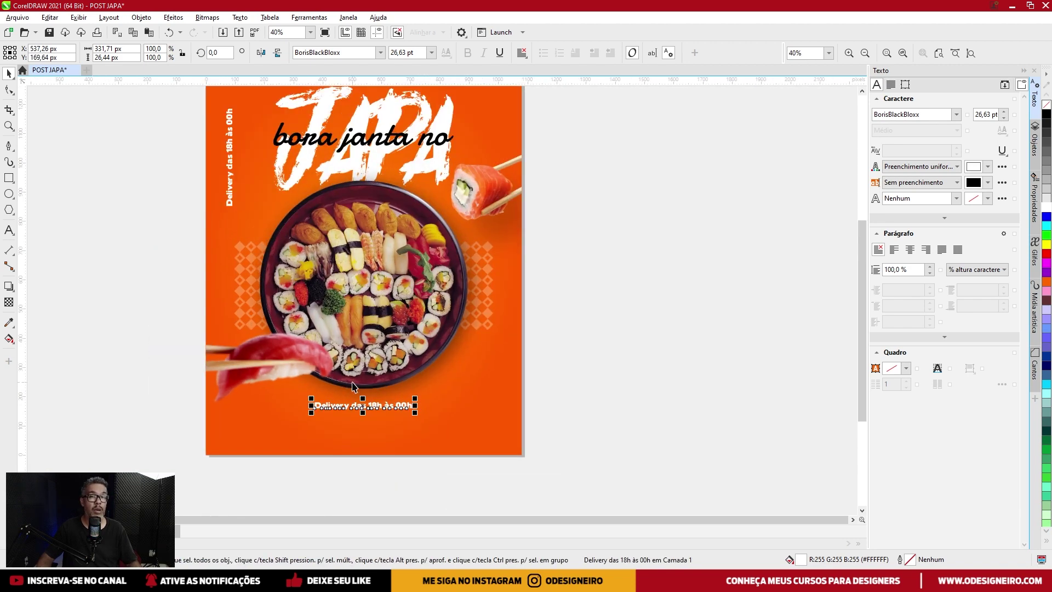
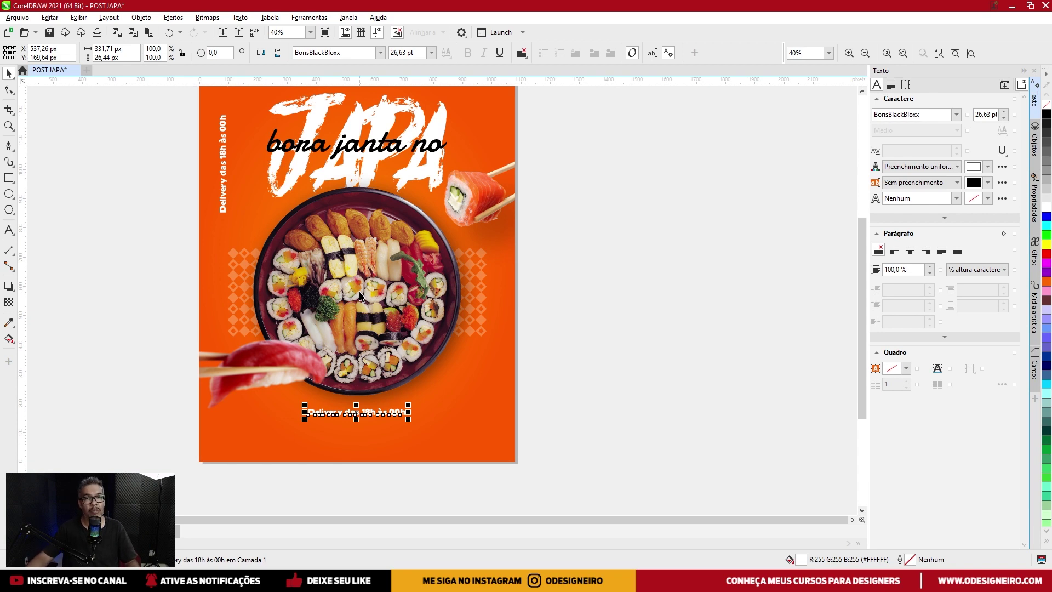
Replace the bottom caption's text with the contact phone number.
{"action": "scroll", "coordinate": [325, 422], "scroll_direction": "up", "scroll_amount": 1}
{"action": "scroll", "coordinate": [337, 415], "scroll_direction": "down", "scroll_amount": 1}
{"action": "double_click", "coordinate": [340, 408]}
{"action": "key", "text": "ctrl+a"}
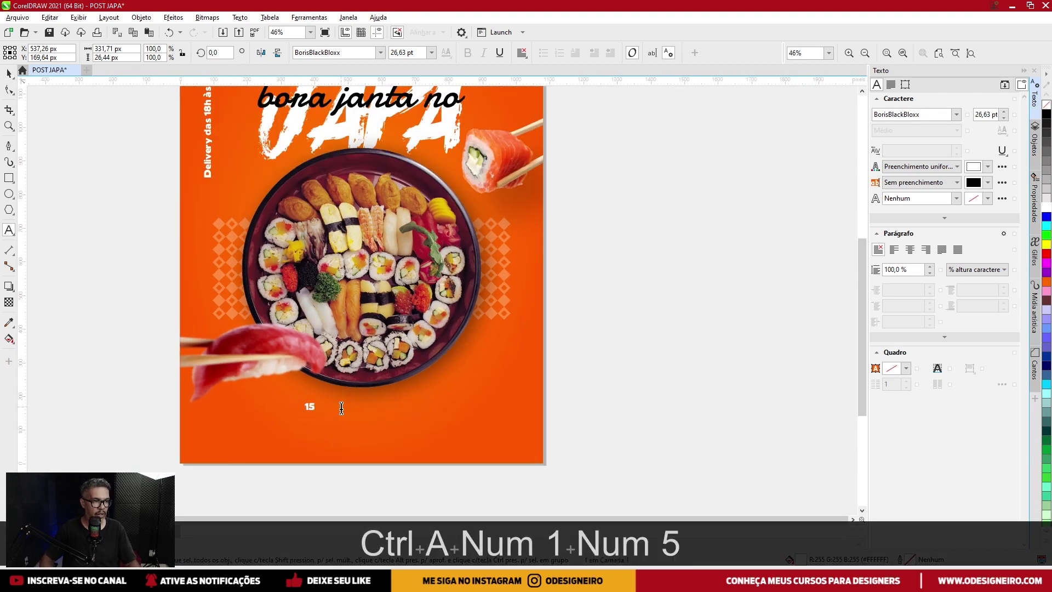
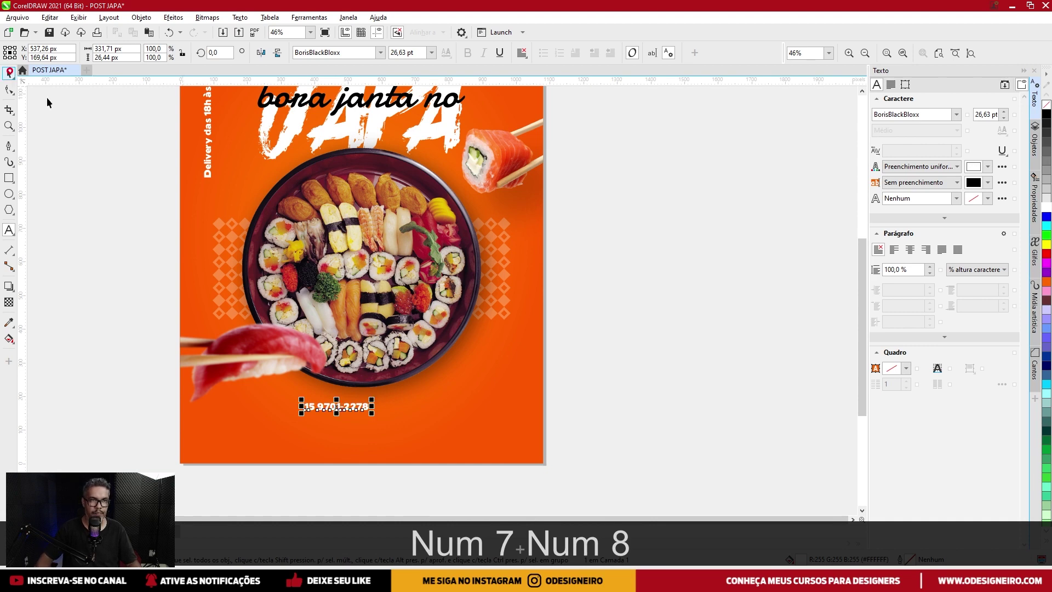
Enlarge the phone number line to about 62 pt.
{"action": "left_click", "coordinate": [10, 74]}
{"action": "scroll", "coordinate": [355, 437], "scroll_direction": "up", "scroll_amount": 2}
{"action": "left_click_drag", "start_coordinate": [380, 386], "coordinate": [438, 363]}
Import WHATSAPP.eps from TEXTURAS > ICONES > REDES_SOCIAIS with default EPS options.
{"action": "key", "text": "ctrl+shift+i"}
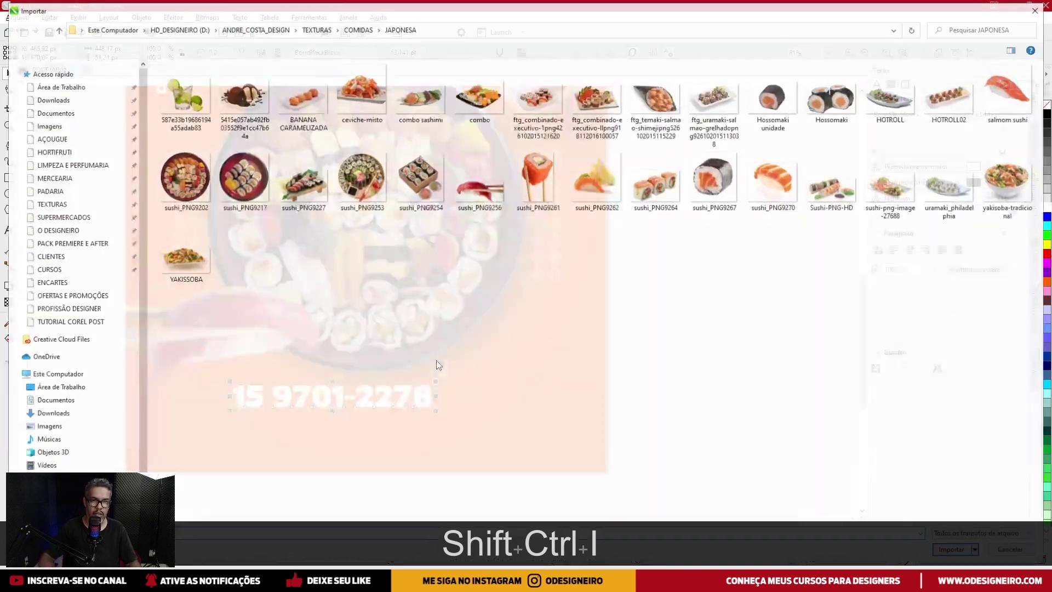
{"action": "left_click", "coordinate": [49, 203]}
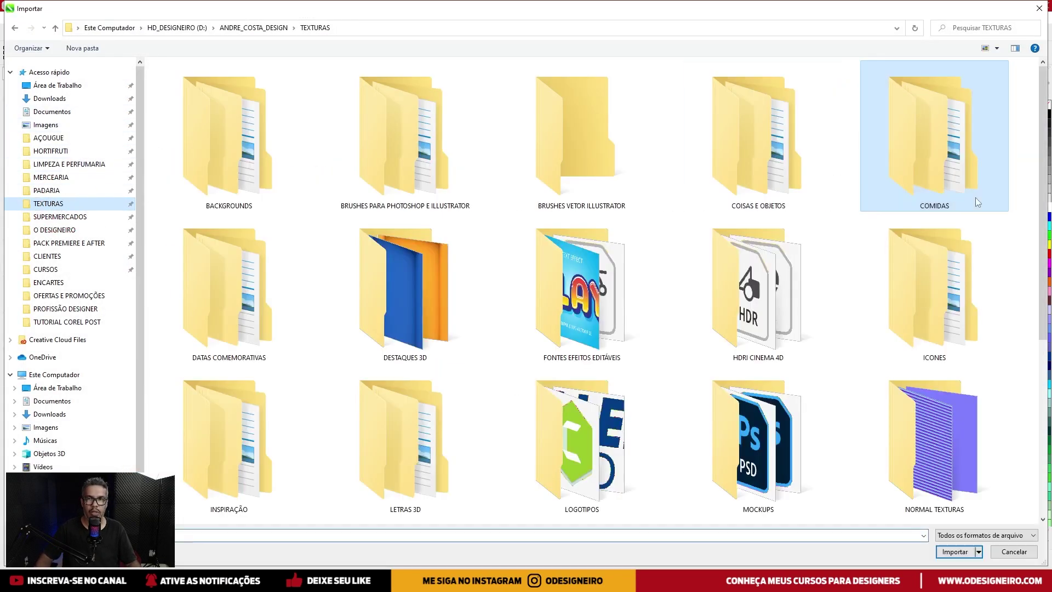
{"action": "double_click", "coordinate": [926, 284]}
{"action": "double_click", "coordinate": [200, 115]}
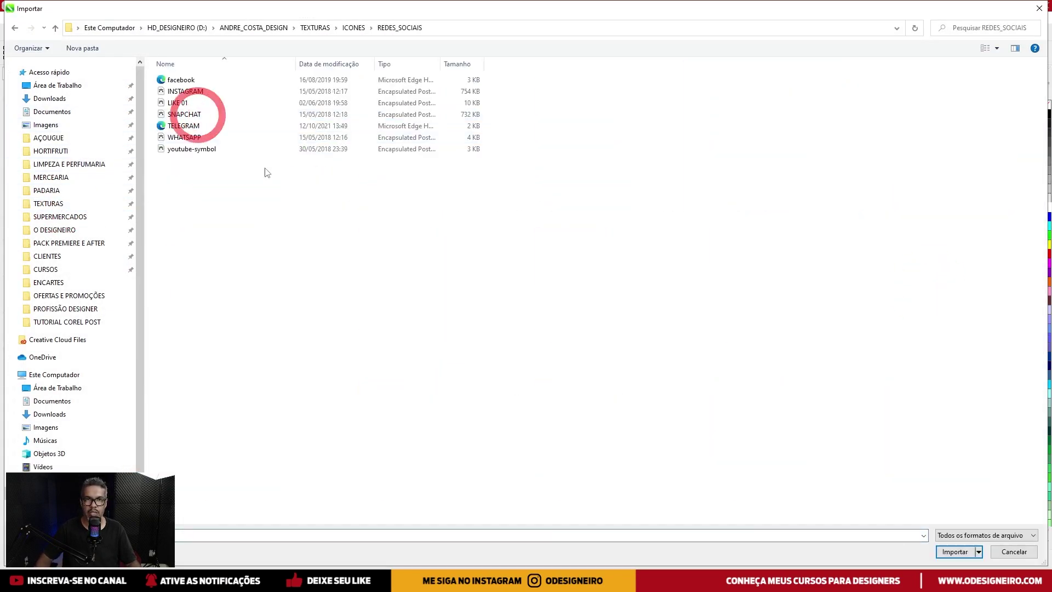
{"action": "double_click", "coordinate": [194, 137]}
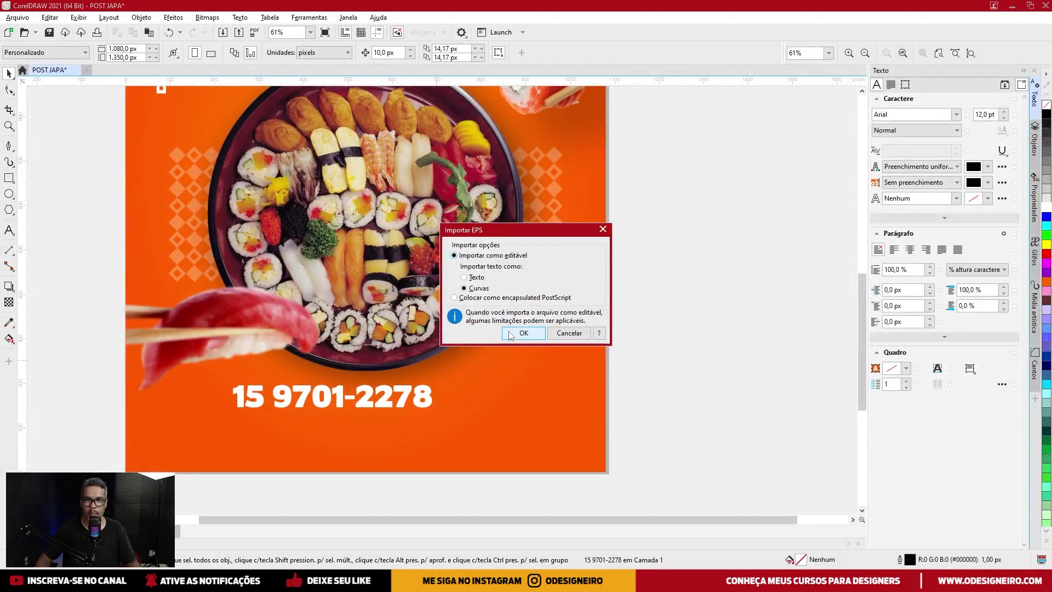
{"action": "left_click", "coordinate": [511, 332]}
Place the WhatsApp icon right of the phone number, fill it white, and select both.
{"action": "scroll", "coordinate": [458, 422], "scroll_direction": "up", "scroll_amount": 3}
{"action": "left_click", "coordinate": [495, 415]}
{"action": "scroll", "coordinate": [459, 389], "scroll_direction": "up", "scroll_amount": 2}
{"action": "left_click_drag", "start_coordinate": [449, 393], "coordinate": [451, 383]}
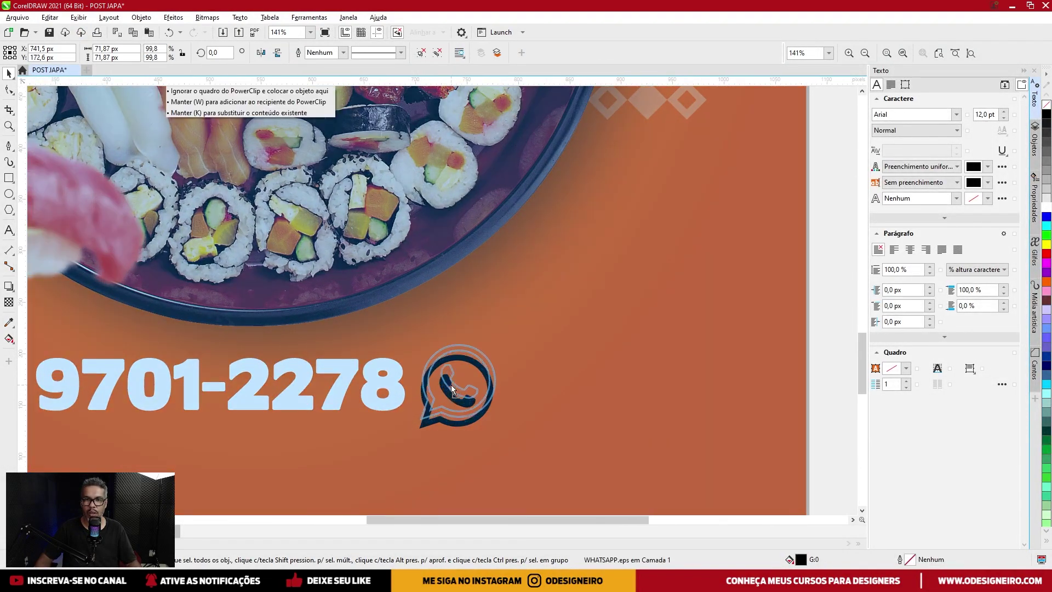
{"action": "left_click", "coordinate": [1046, 206]}
{"action": "scroll", "coordinate": [454, 355], "scroll_direction": "down", "scroll_amount": 3}
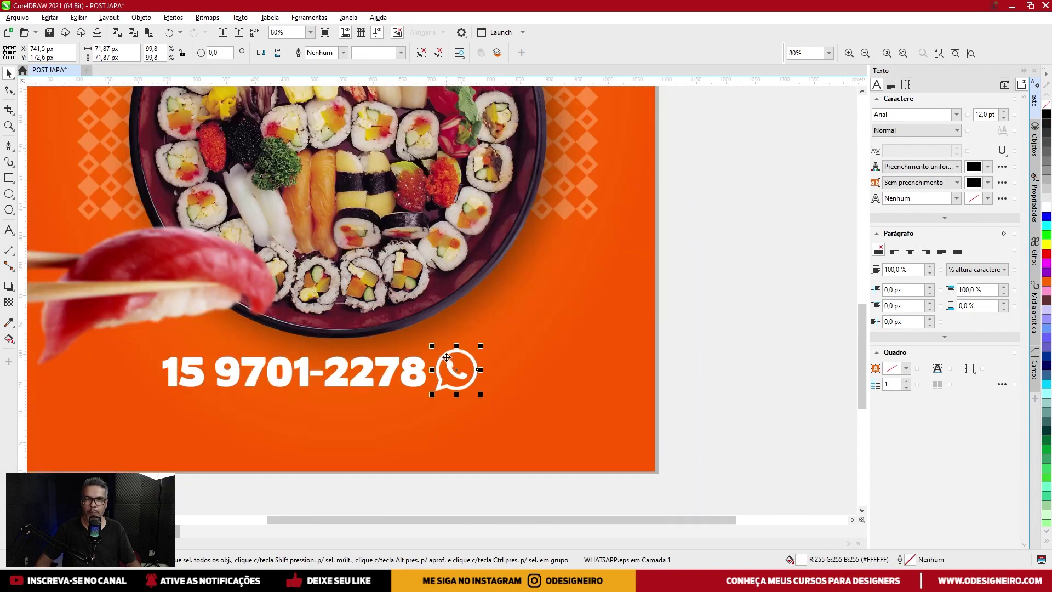
{"action": "left_click", "coordinate": [418, 377], "text": "shift"}
Align the WhatsApp icon with the phone number and shrink the icon slightly.
{"action": "key", "text": "shift+e"}
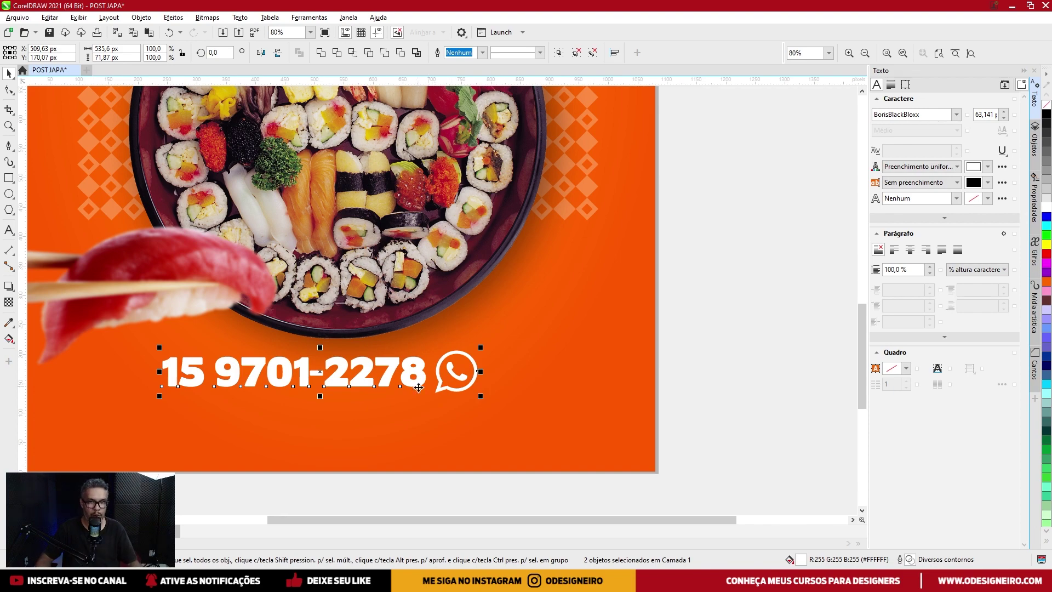
{"action": "left_click", "coordinate": [768, 328]}
{"action": "scroll", "coordinate": [455, 372], "scroll_direction": "up", "scroll_amount": 3}
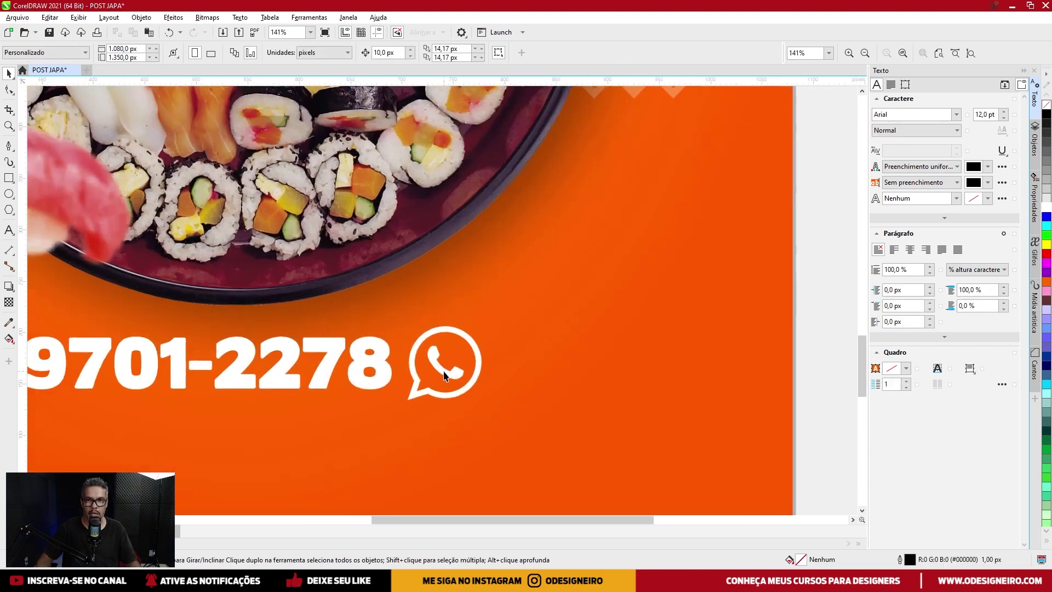
{"action": "left_click_drag", "start_coordinate": [447, 374], "coordinate": [95, 328]}
{"action": "scroll", "coordinate": [449, 376], "scroll_direction": "down", "scroll_amount": 2}
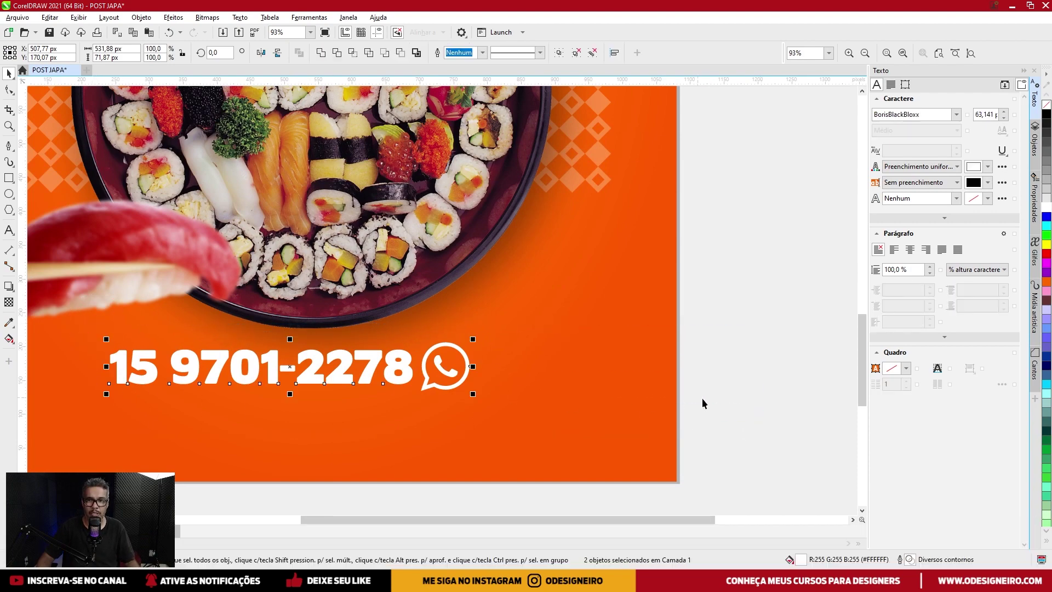
{"action": "scroll", "coordinate": [482, 342], "scroll_direction": "up", "scroll_amount": 4}
{"action": "left_click", "coordinate": [463, 342]}
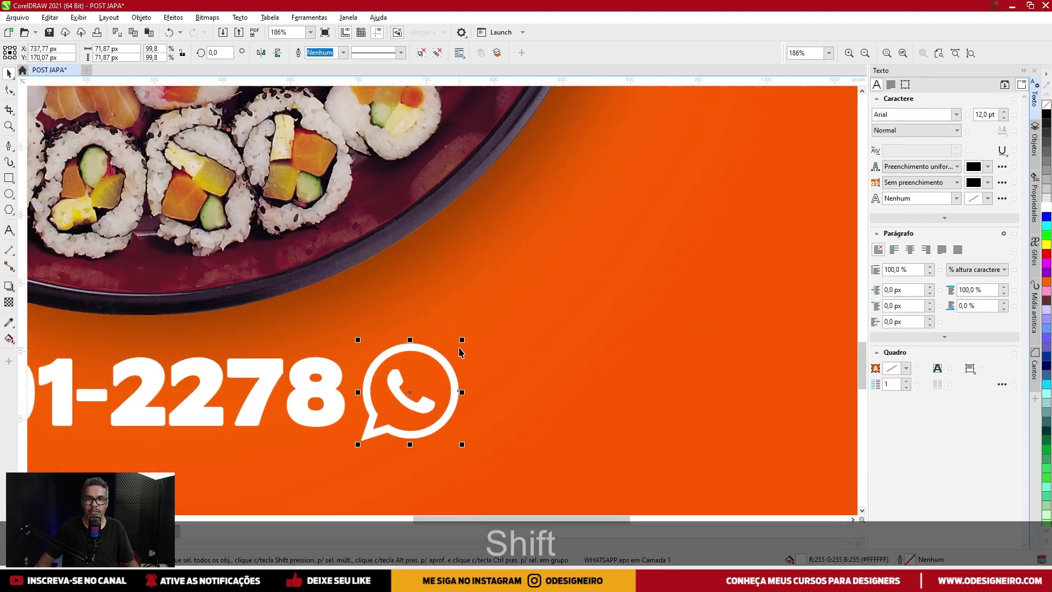
{"action": "left_click_drag", "start_coordinate": [463, 342], "coordinate": [454, 348]}
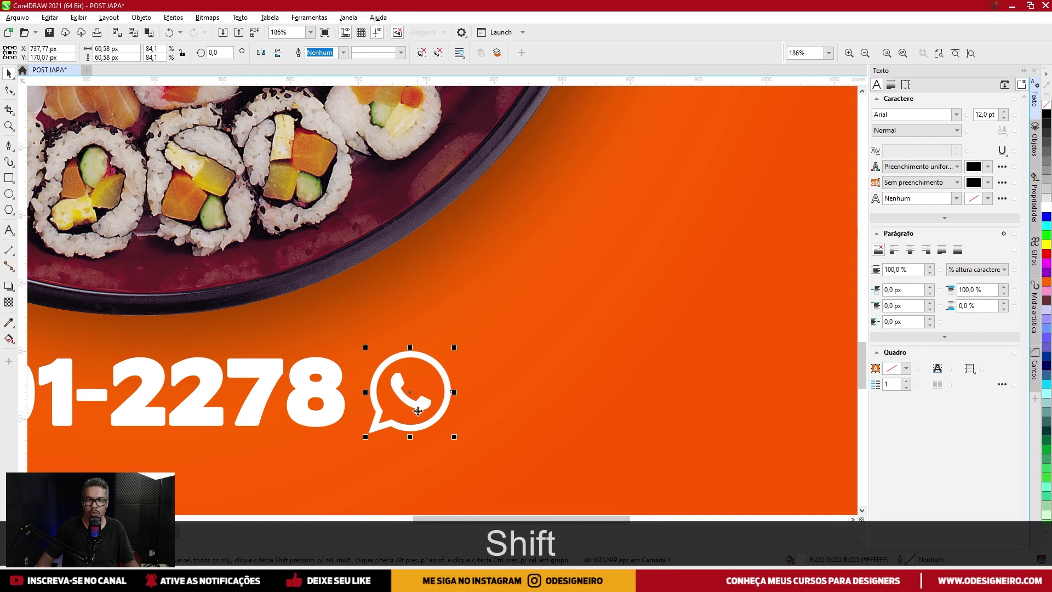
Re-align the smaller icon with the phone number and group them.
{"action": "left_click", "coordinate": [325, 390], "text": "shift"}
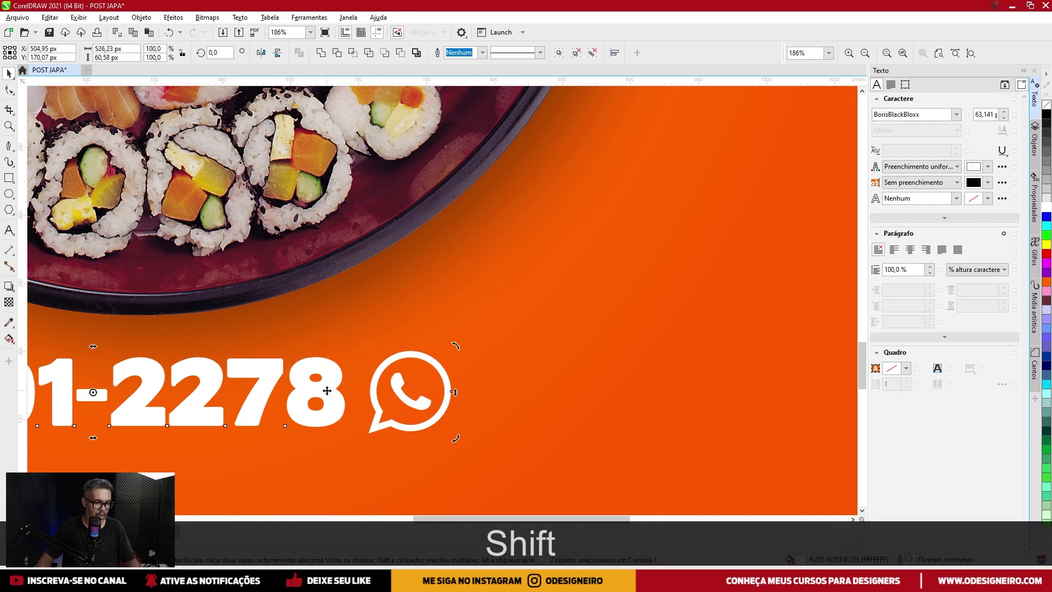
{"action": "key", "text": "shift+e"}
{"action": "scroll", "coordinate": [327, 389], "scroll_direction": "down", "scroll_amount": 5}
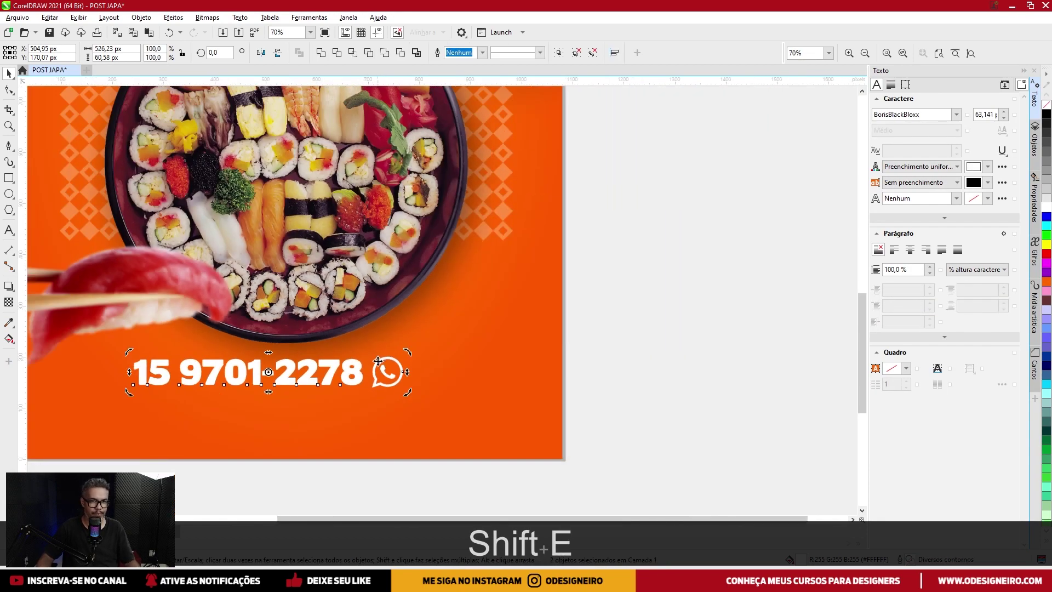
{"action": "key", "text": "ctrl+g"}
Centre the phone-number group horizontally on the poster.
{"action": "left_click", "coordinate": [469, 382], "text": "shift"}
{"action": "key", "text": "c"}
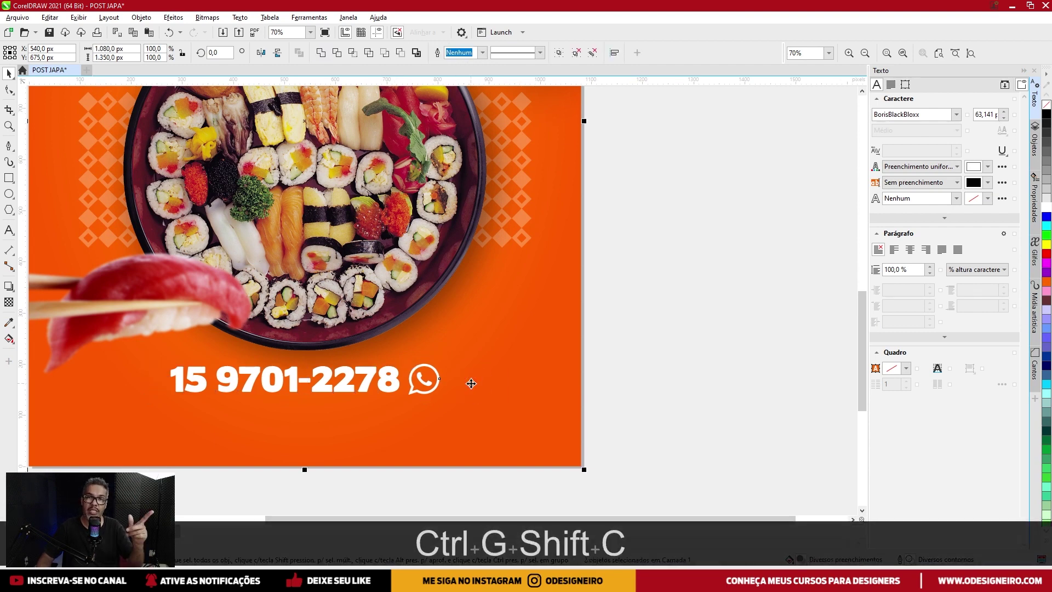
{"action": "left_click", "coordinate": [662, 333]}
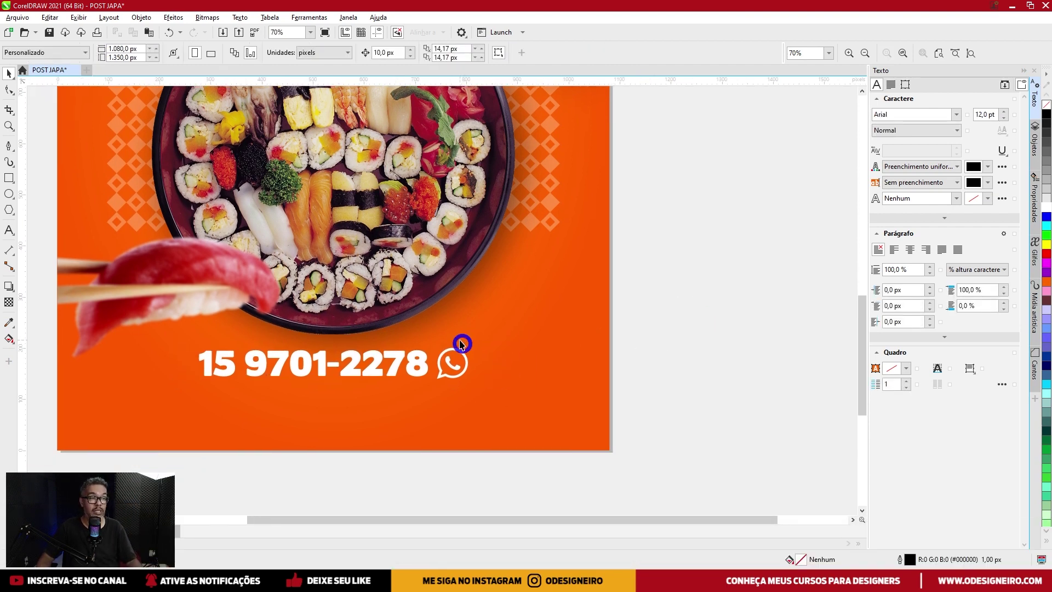
{"action": "scroll", "coordinate": [404, 353], "scroll_direction": "up", "scroll_amount": 2}
{"action": "scroll", "coordinate": [408, 427], "scroll_direction": "down", "scroll_amount": 2}
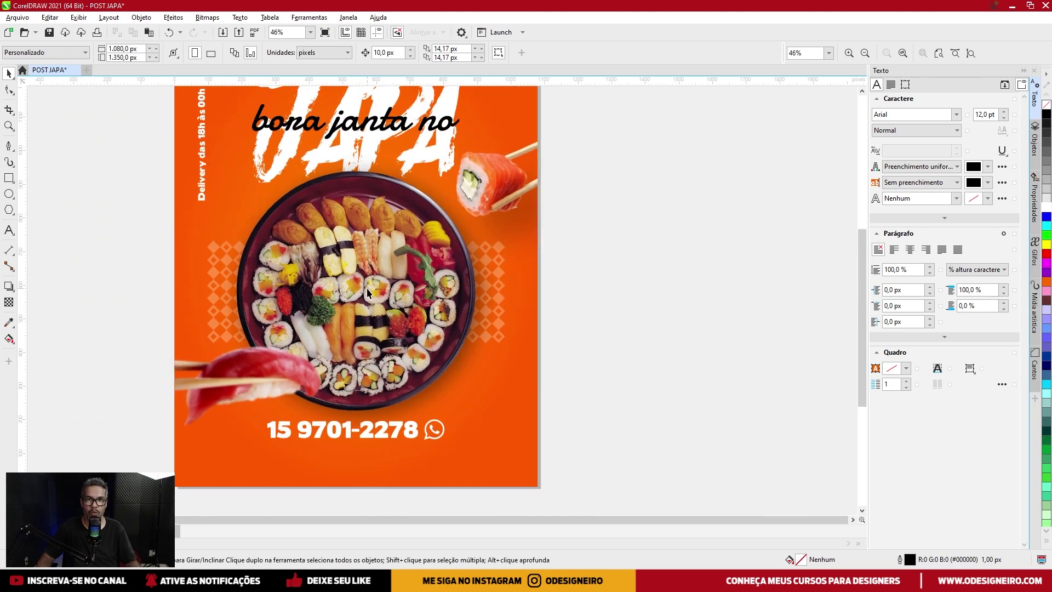
Inside the background frame, shrink the sushi plate slightly and move the tuna sushi and salmon roll.
{"action": "left_click", "coordinate": [367, 287]}
{"action": "left_click", "coordinate": [366, 286], "text": "ctrl"}
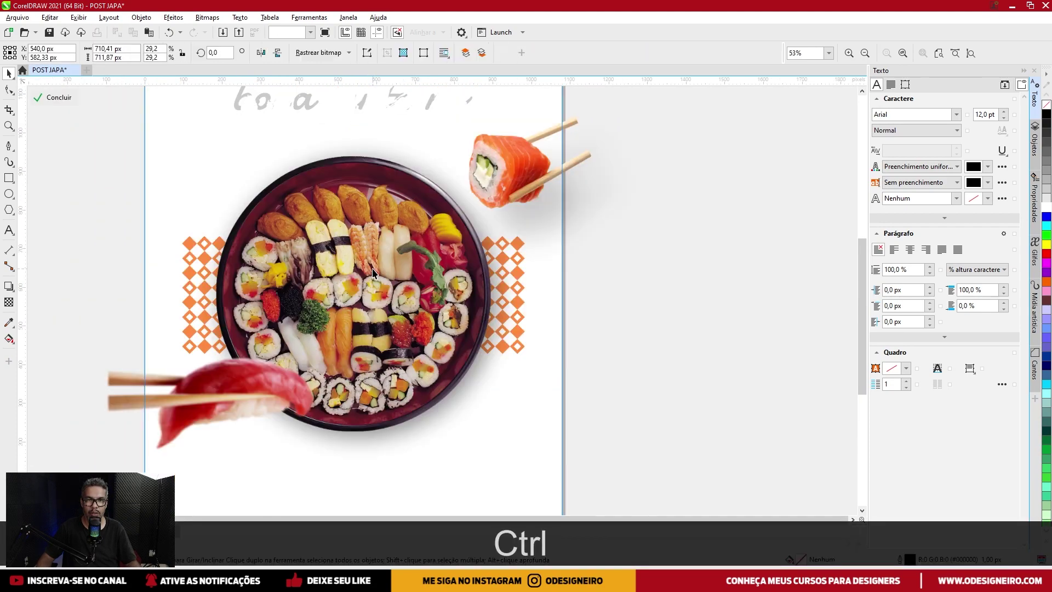
{"action": "left_click_drag", "start_coordinate": [493, 154], "coordinate": [486, 151]}
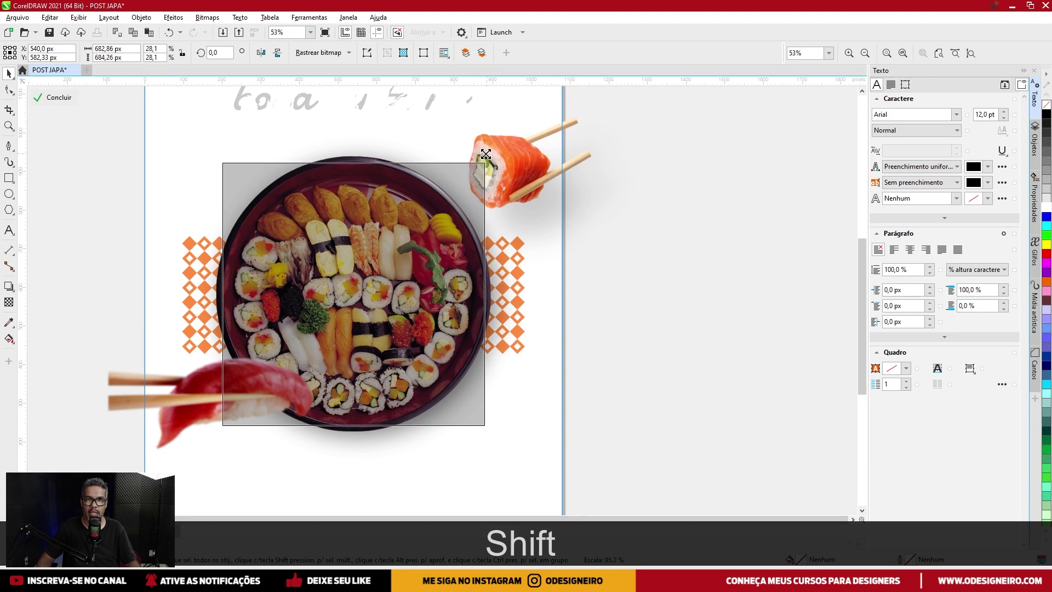
{"action": "left_click_drag", "start_coordinate": [185, 397], "coordinate": [185, 387]}
{"action": "left_click_drag", "start_coordinate": [492, 147], "coordinate": [493, 155]}
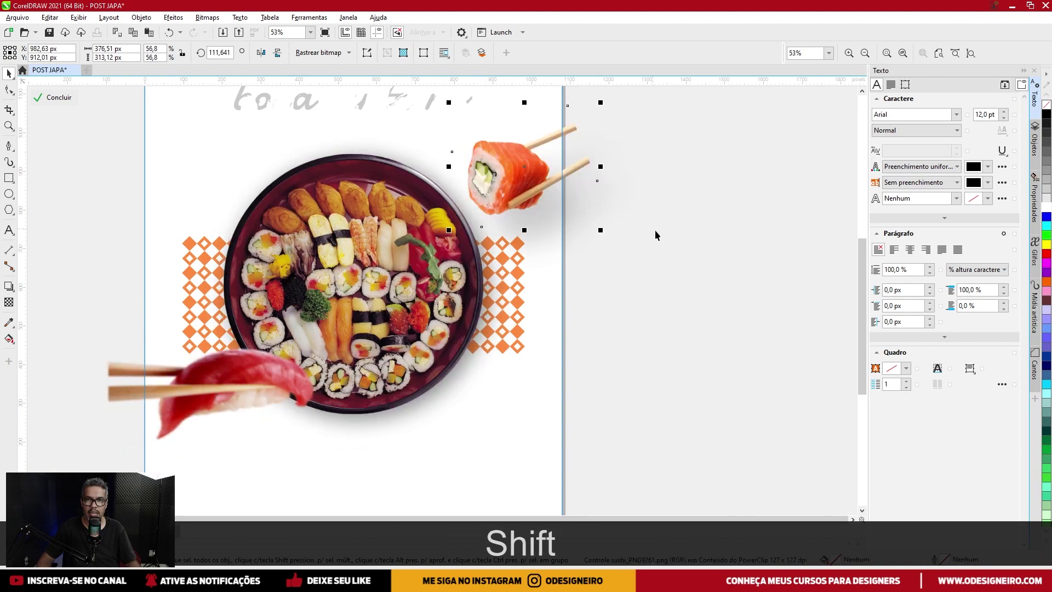
{"action": "left_click", "coordinate": [634, 341], "text": "ctrl"}
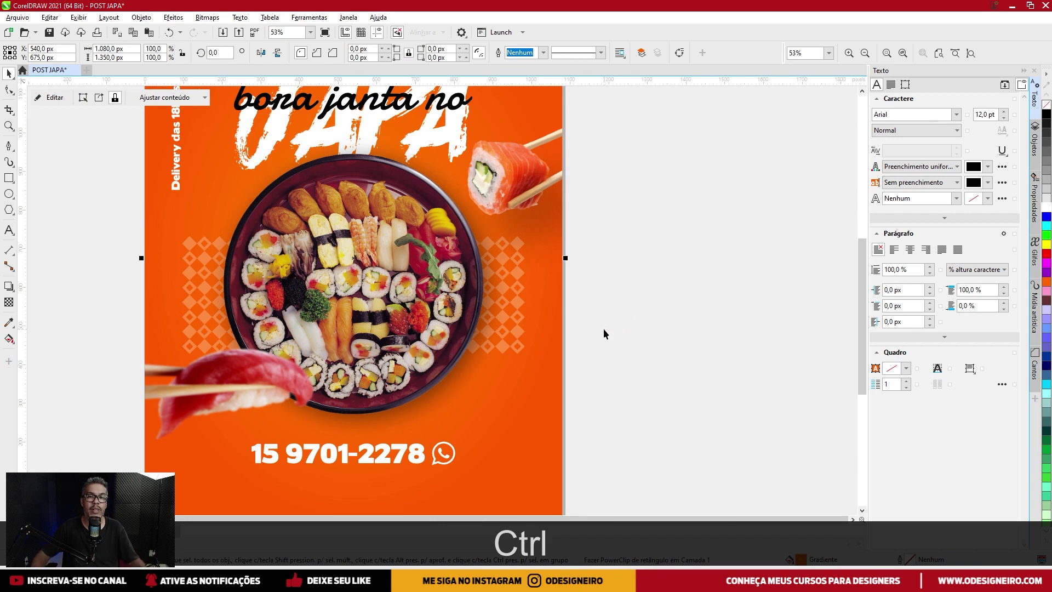
Reopen the frame contents to adjust the salmon roll, then finish editing.
{"action": "left_click", "coordinate": [502, 195], "text": "ctrl"}
{"action": "left_click", "coordinate": [495, 176]}
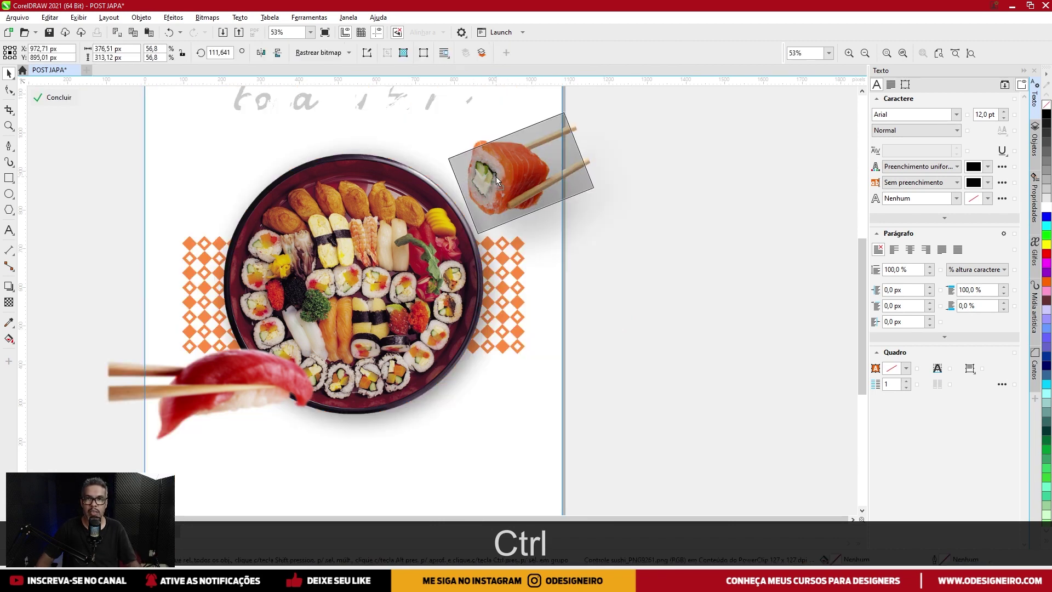
{"action": "key", "text": "ctrl"}
{"action": "left_click", "coordinate": [622, 239]}
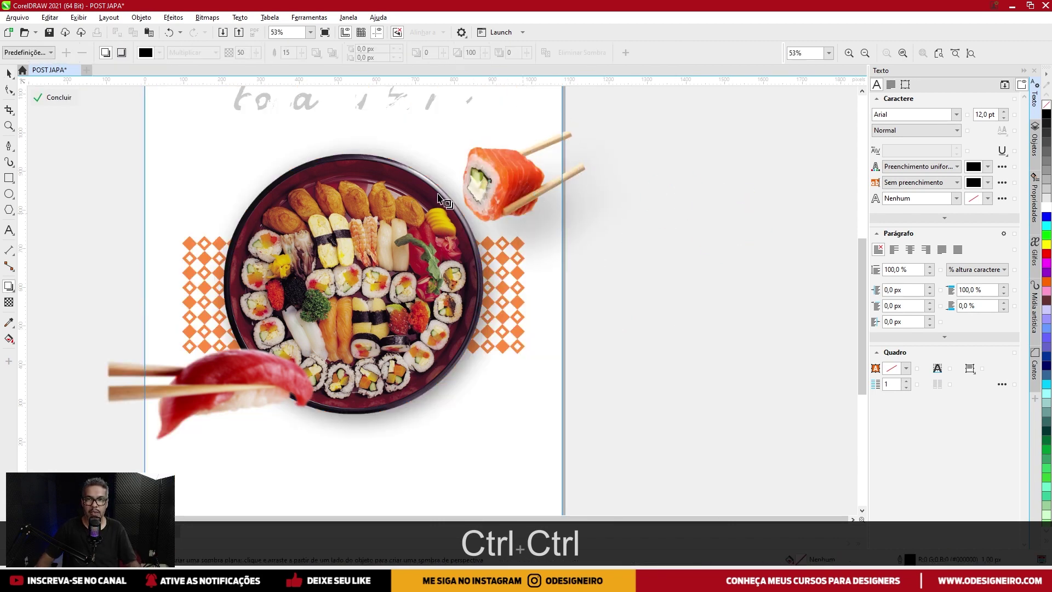
{"action": "left_click", "coordinate": [711, 206], "text": "ctrl"}
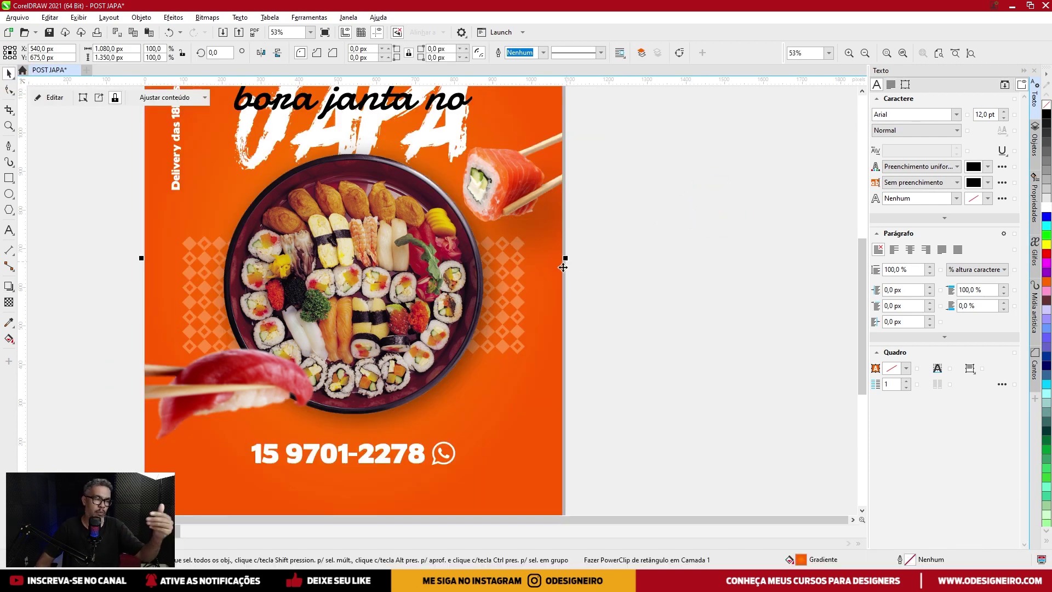
{"action": "scroll", "coordinate": [535, 374], "scroll_direction": "down", "scroll_amount": 3}
Move the phone number group straight up, closer to the plate.
{"action": "scroll", "coordinate": [416, 359], "scroll_direction": "up", "scroll_amount": 1}
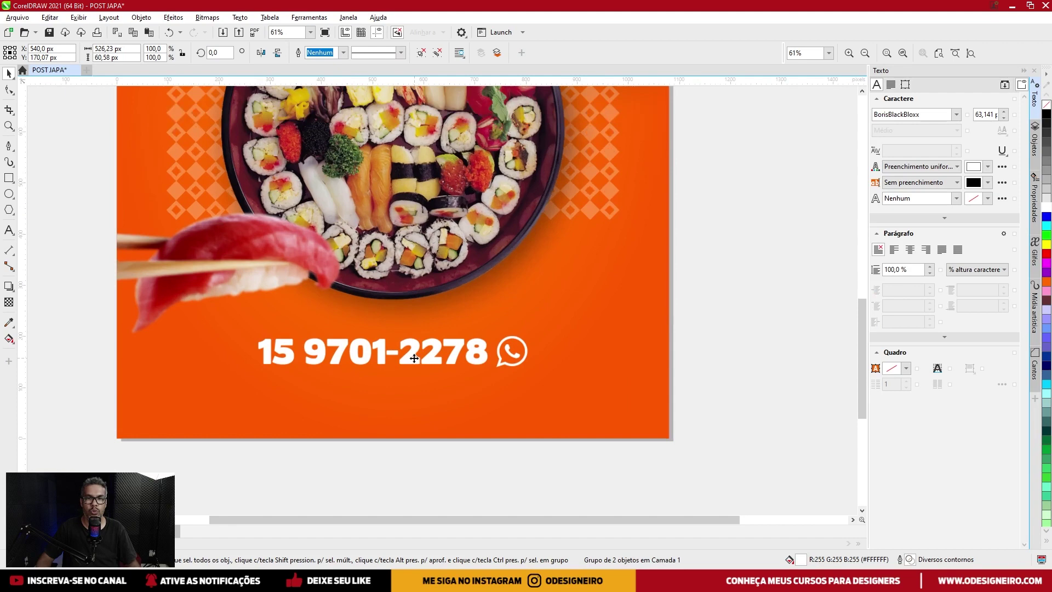
{"action": "key", "text": "shift"}
{"action": "left_click_drag", "start_coordinate": [409, 361], "coordinate": [408, 340]}
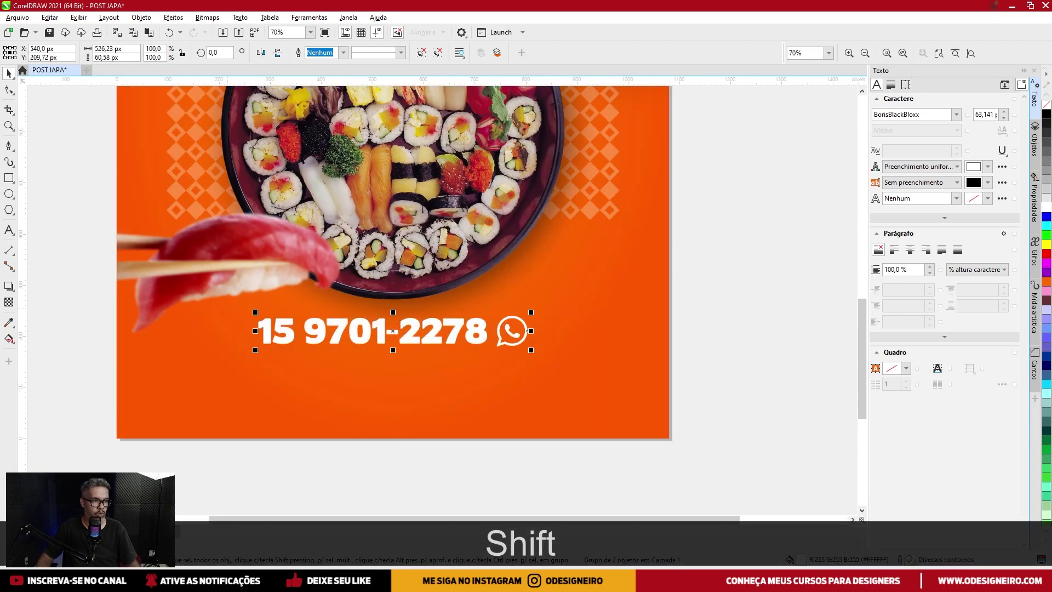
Paste the white Sushi Yummy logo just beneath the phone number.
{"action": "key", "text": "ctrl+c"}
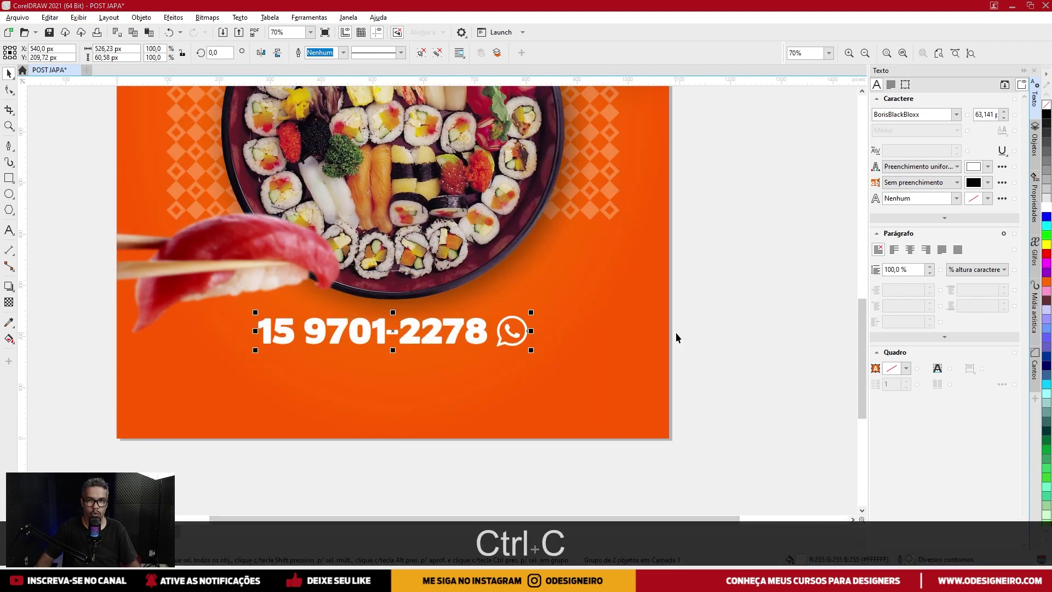
{"action": "left_click", "coordinate": [696, 325]}
{"action": "key", "text": "ctrl+v"}
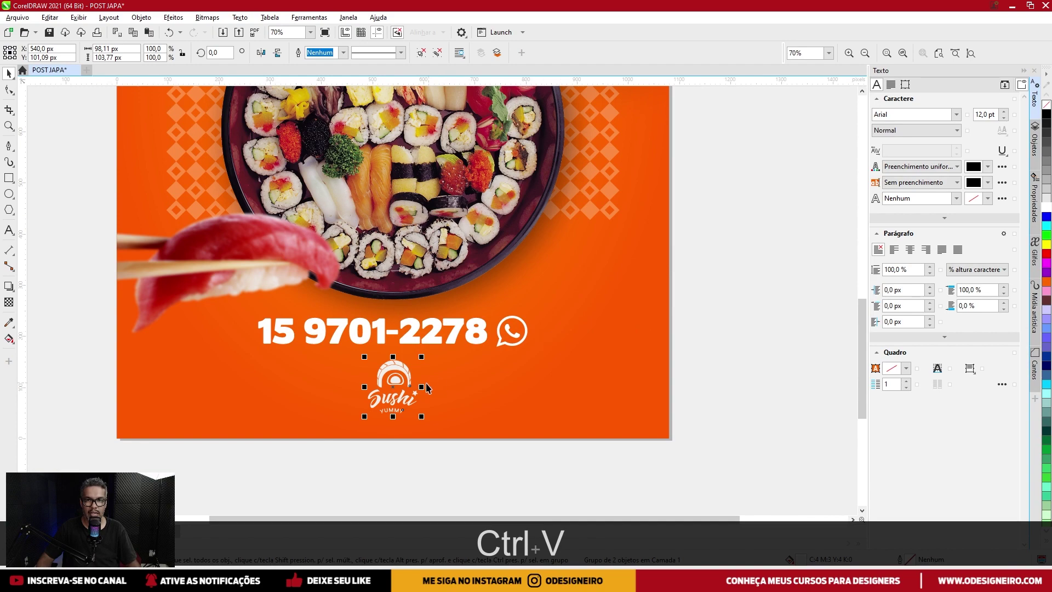
{"action": "scroll", "coordinate": [394, 388], "scroll_direction": "up", "scroll_amount": 3}
{"action": "left_click_drag", "start_coordinate": [396, 372], "coordinate": [396, 375]}
{"action": "scroll", "coordinate": [396, 375], "scroll_direction": "down", "scroll_amount": 4}
Select the phone number, the Sushi logo and the orange background together.
{"action": "left_click", "coordinate": [463, 355]}
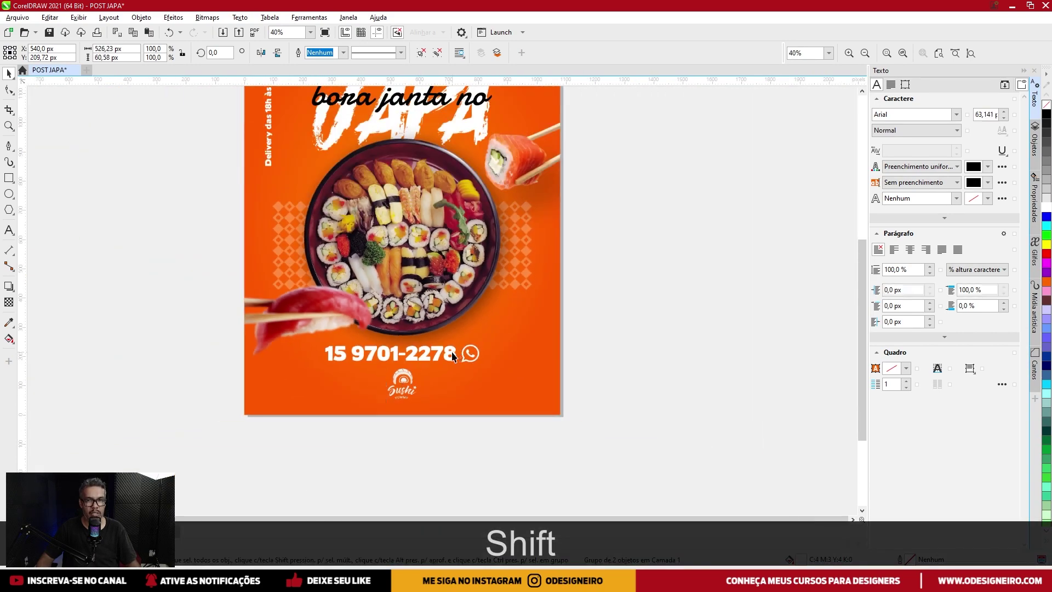
{"action": "left_click", "coordinate": [412, 382], "text": "shift"}
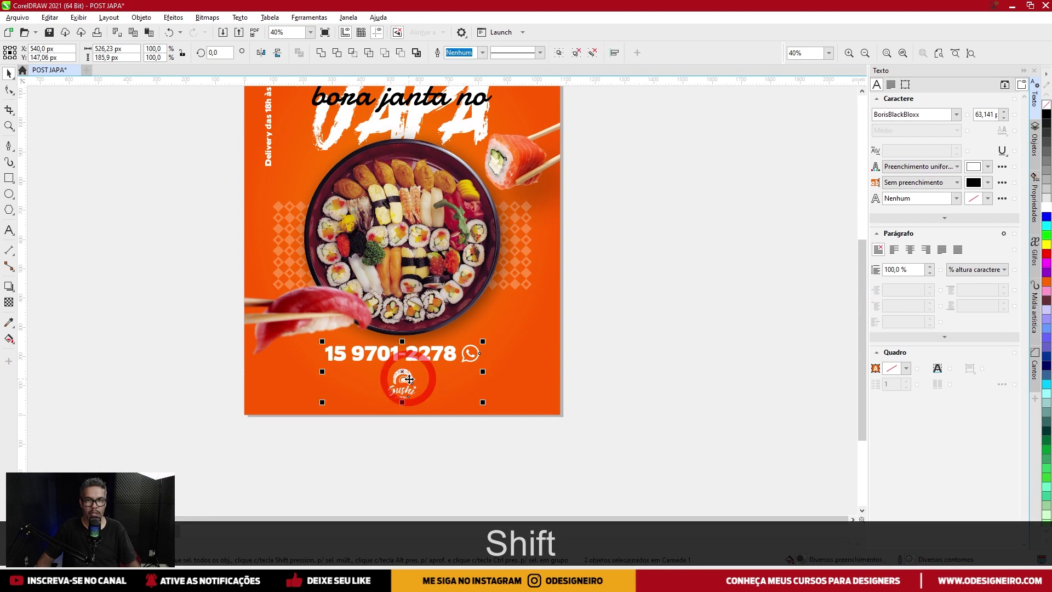
{"action": "scroll", "coordinate": [412, 383], "scroll_direction": "up", "scroll_amount": 2}
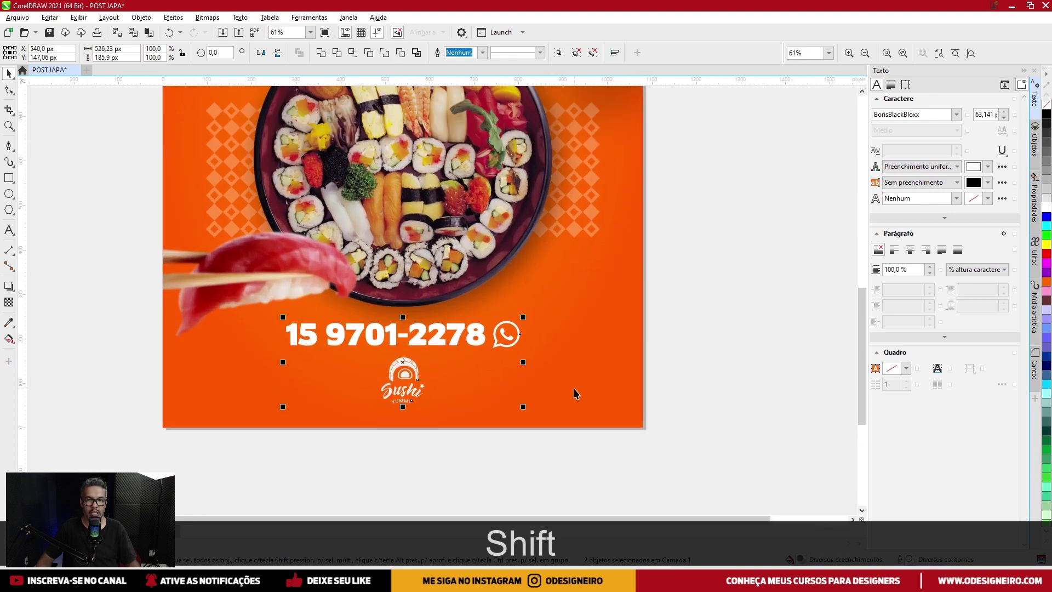
{"action": "key", "text": "c"}
{"action": "left_click", "coordinate": [565, 383], "text": "shift"}
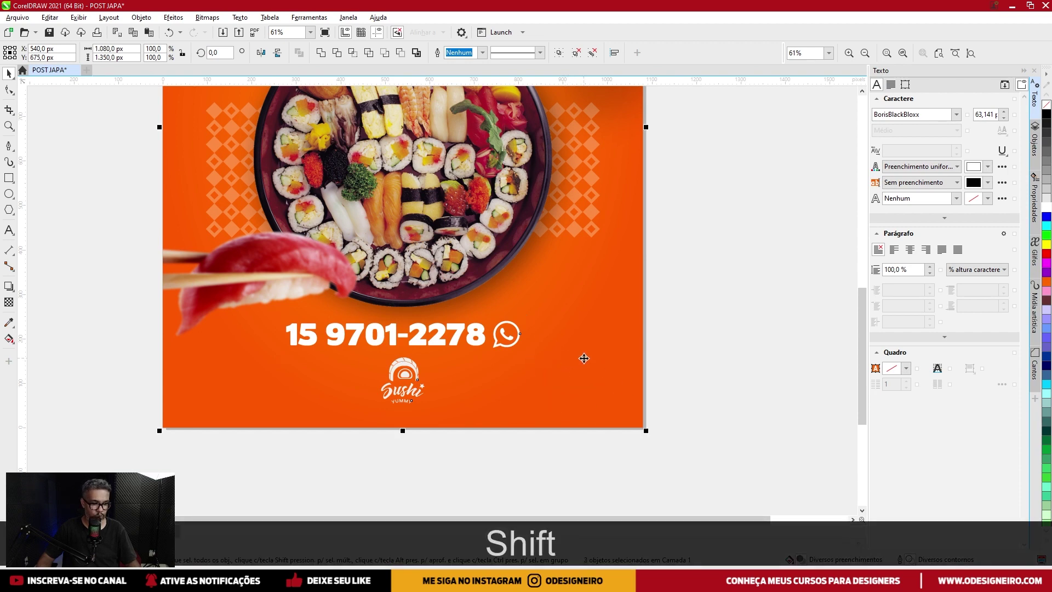
Centre the phone number and logo horizontally on the page.
{"action": "key", "text": "c"}
{"action": "scroll", "coordinate": [521, 346], "scroll_direction": "down", "scroll_amount": 3}
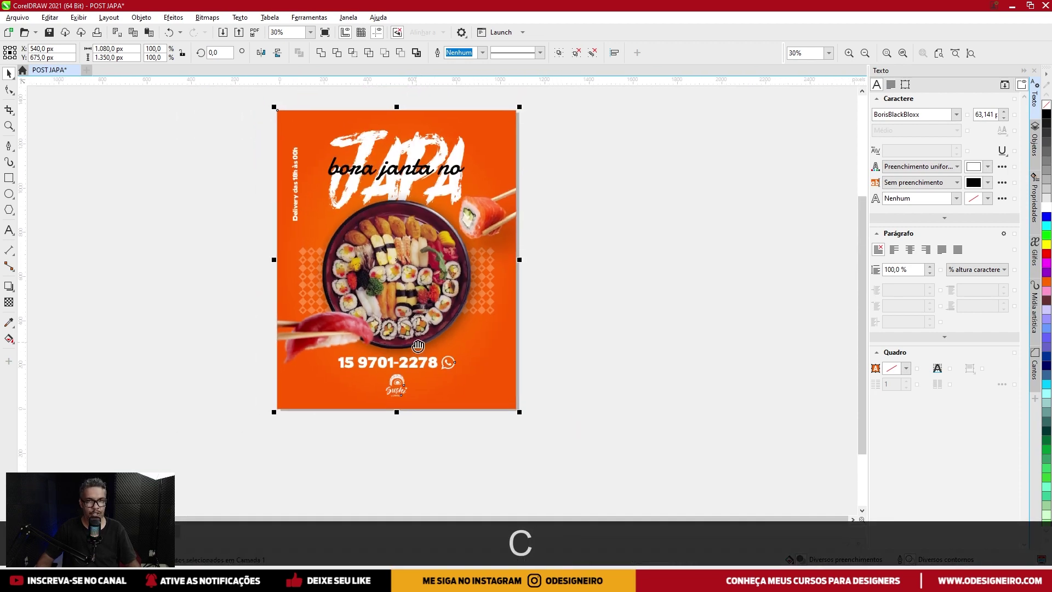
{"action": "left_click", "coordinate": [577, 279]}
Zoom out to the whole poster, select the background and choose the Ellipse tool.
{"action": "scroll", "coordinate": [433, 252], "scroll_direction": "up", "scroll_amount": 2}
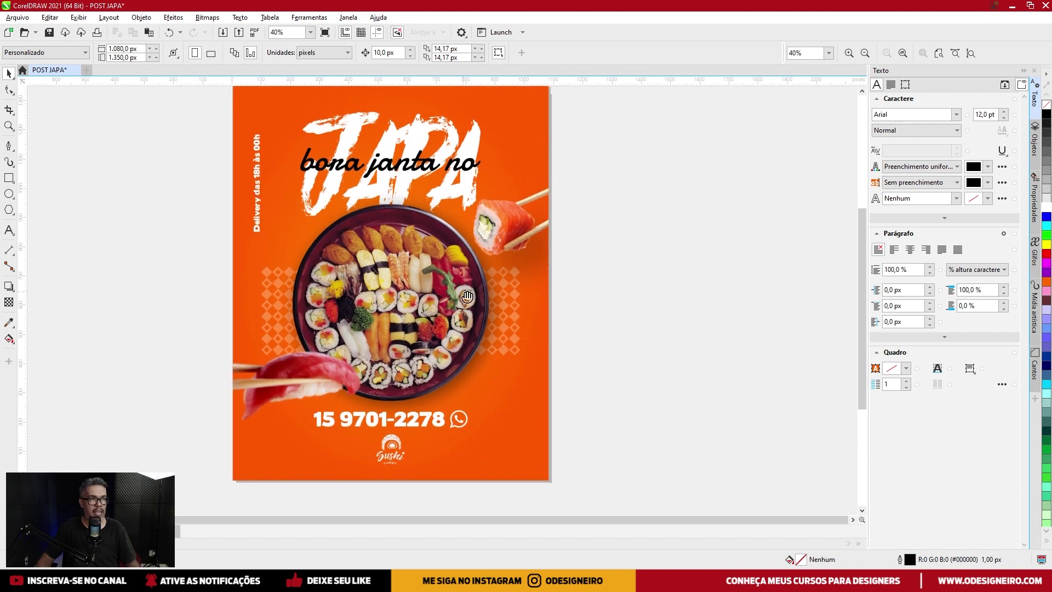
{"action": "scroll", "coordinate": [466, 284], "scroll_direction": "down", "scroll_amount": 1}
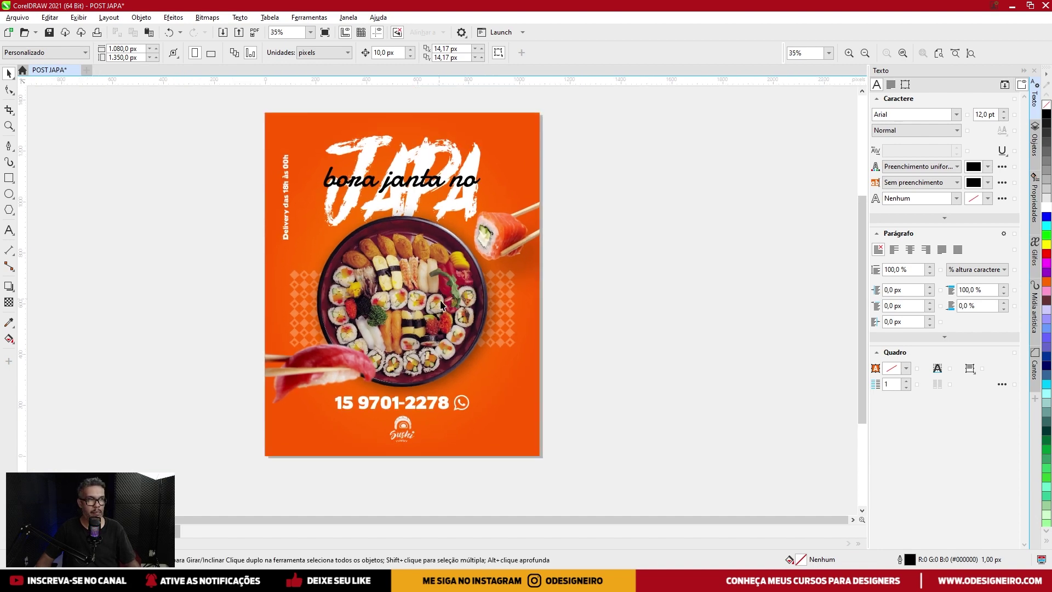
{"action": "scroll", "coordinate": [441, 304], "scroll_direction": "up", "scroll_amount": 1}
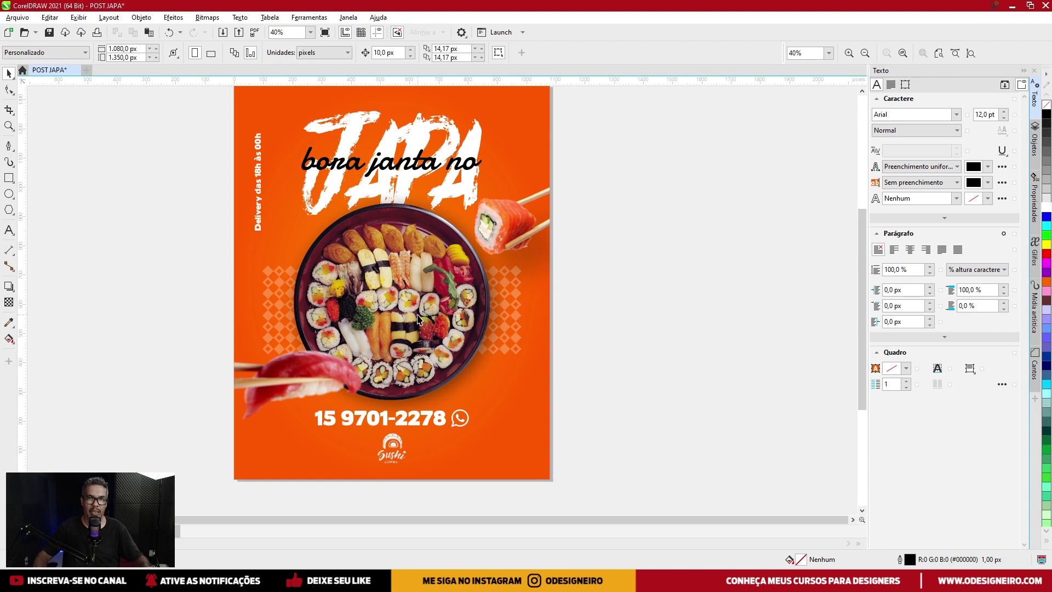
{"action": "scroll", "coordinate": [419, 319], "scroll_direction": "up", "scroll_amount": 2}
{"action": "left_click_drag", "start_coordinate": [338, 386], "coordinate": [344, 388]}
{"action": "left_click", "coordinate": [348, 336]}
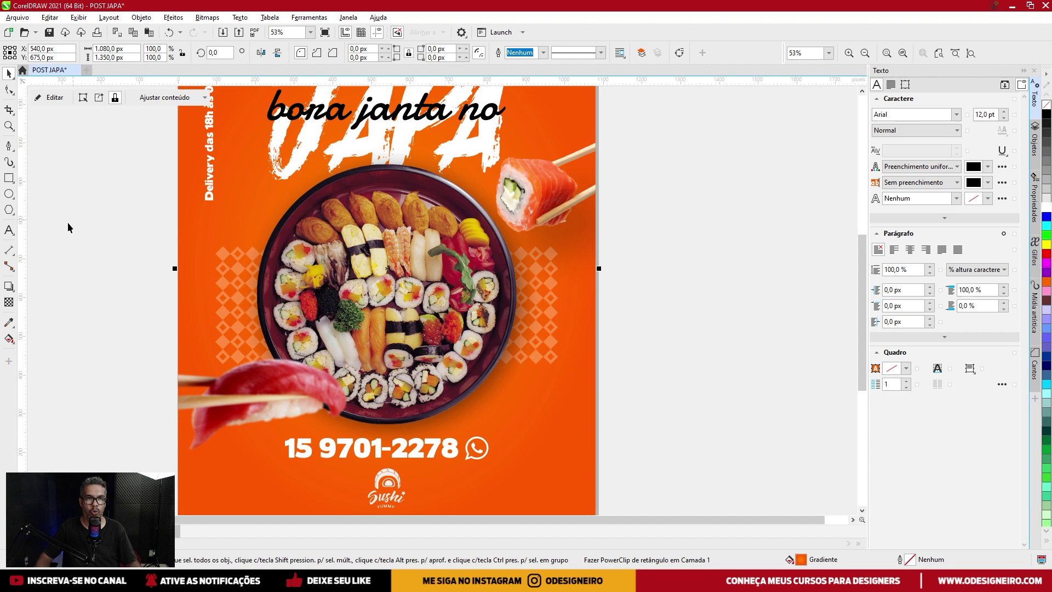
{"action": "left_click", "coordinate": [10, 195]}
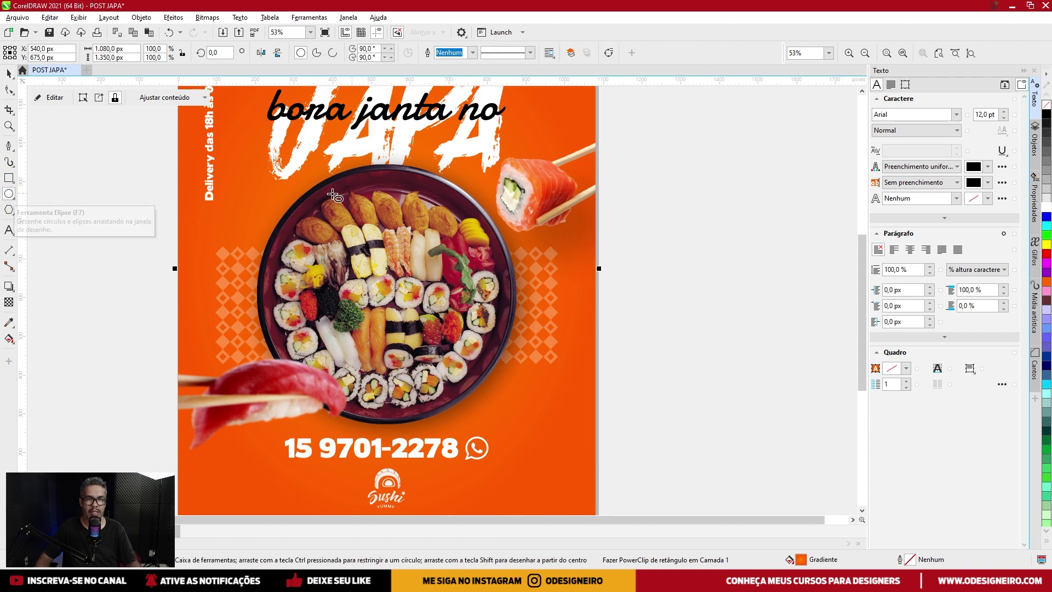
Draw a first circle over the plate with a white outline, then delete the misplaced attempt.
{"action": "left_click_drag", "start_coordinate": [255, 165], "coordinate": [483, 384]}
{"action": "key", "text": "ctrl"}
{"action": "key", "text": "ctrl+z"}
{"action": "mouse_move", "coordinate": [494, 284]}
{"action": "left_mouse_down"}
{"action": "mouse_move", "coordinate": [566, 376]}
{"action": "mouse_move", "coordinate": [649, 438]}
{"action": "mouse_move", "coordinate": [635, 420]}
{"action": "left_mouse_up"}
{"action": "right_click", "coordinate": [1046, 209]}
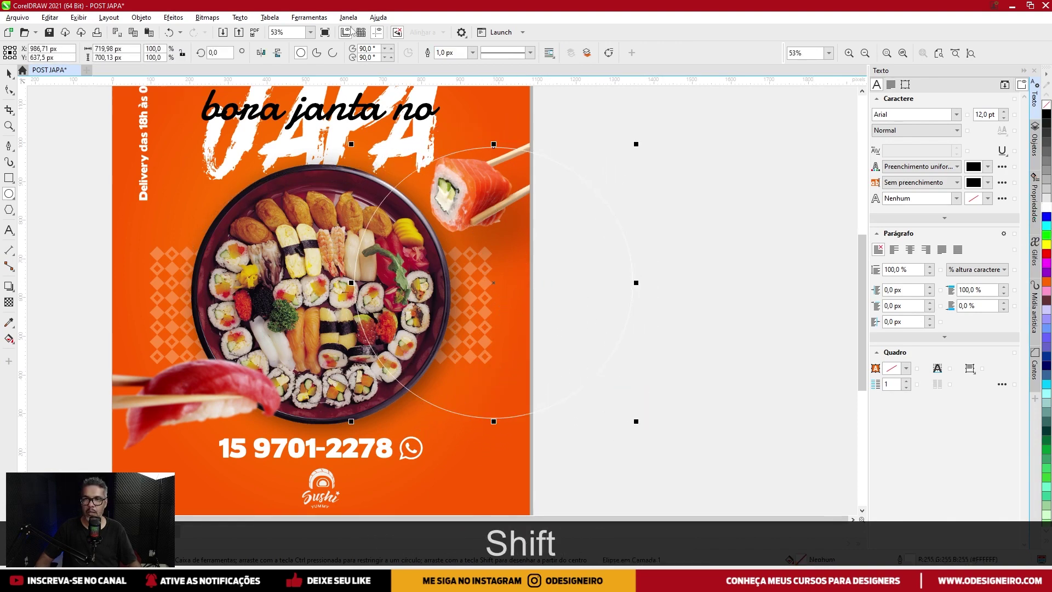
{"action": "left_click", "coordinate": [8, 73]}
{"action": "left_click_drag", "start_coordinate": [586, 200], "coordinate": [412, 211]}
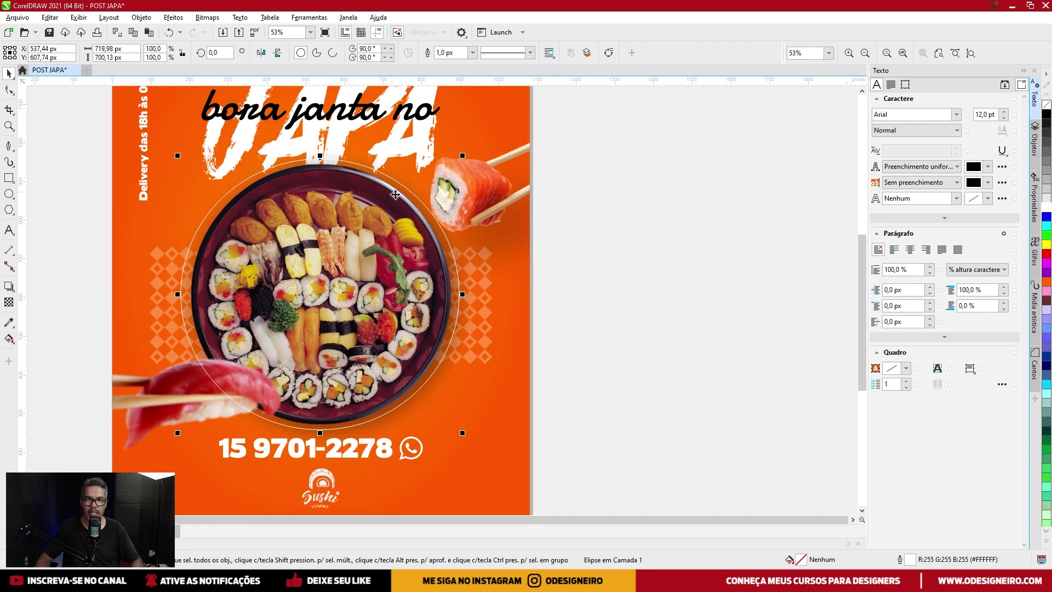
{"action": "key", "text": "Delete"}
Redraw a perfect circle outward from the plate's centre.
{"action": "scroll", "coordinate": [188, 296], "scroll_direction": "up", "scroll_amount": 1}
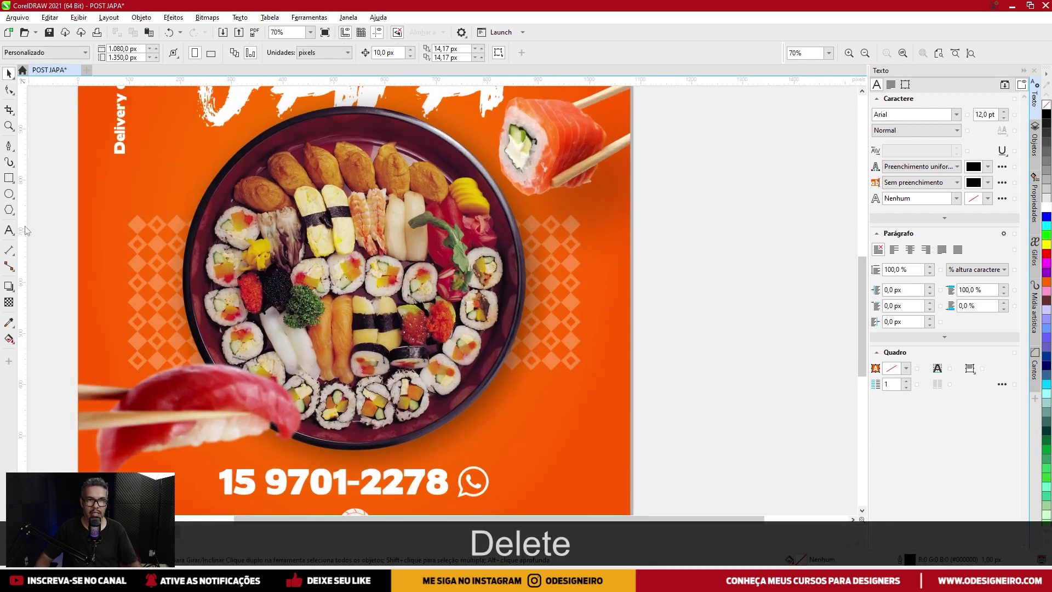
{"action": "left_click", "coordinate": [8, 194]}
{"action": "left_click_drag", "start_coordinate": [330, 281], "coordinate": [359, 254]}
{"action": "left_click_drag", "start_coordinate": [397, 225], "coordinate": [398, 293]}
{"action": "key", "text": "alt+shift"}
{"action": "key", "text": "ctrl+z"}
{"action": "scroll", "coordinate": [398, 293], "scroll_direction": "down", "scroll_amount": 1}
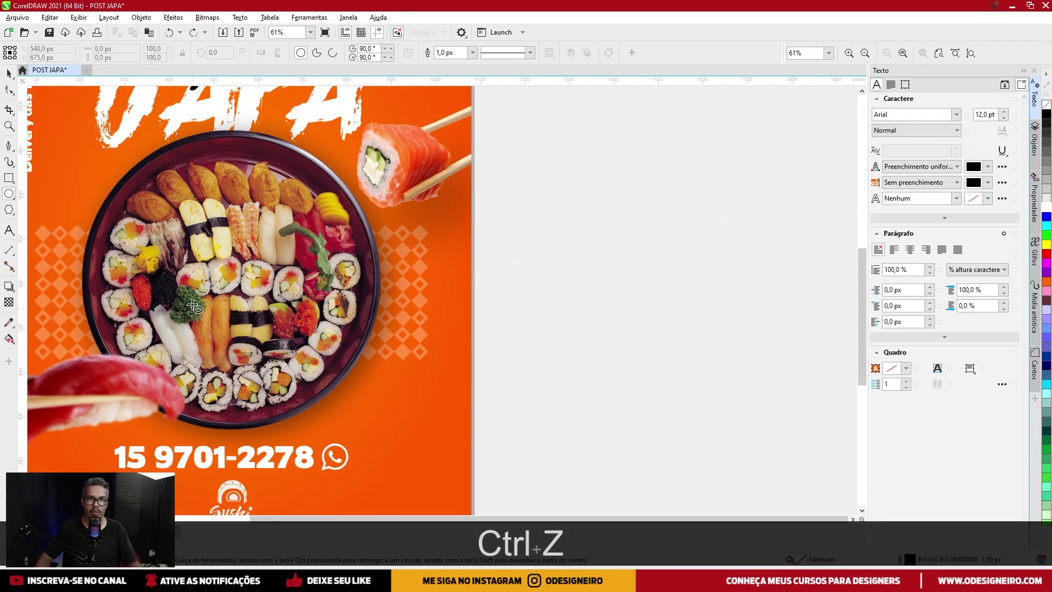
{"action": "left_click_drag", "start_coordinate": [223, 289], "coordinate": [393, 133]}
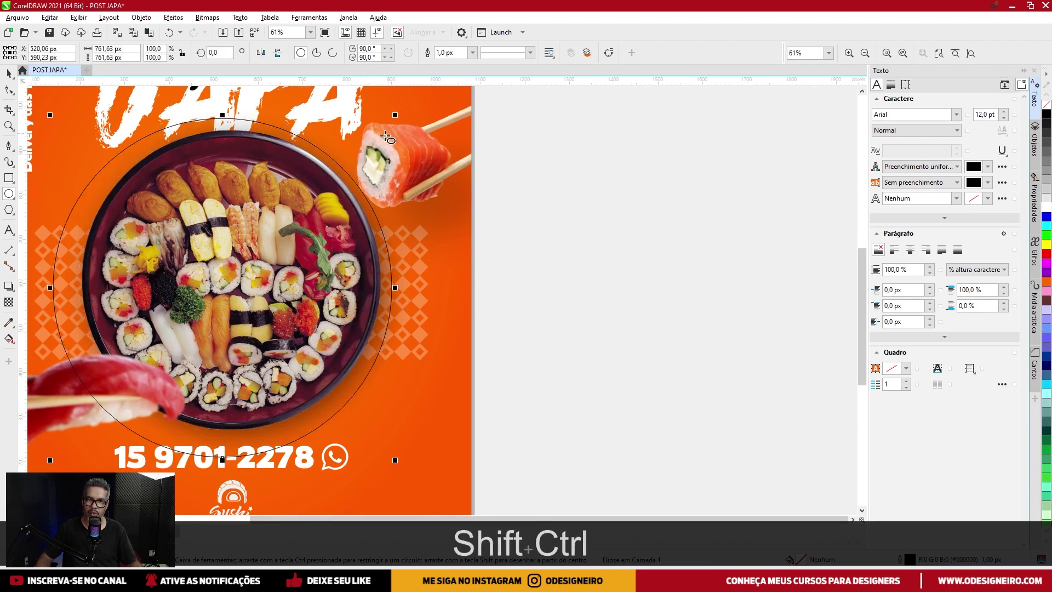
Resize the circle to about 705 px around the plate and nudge it centred.
{"action": "left_click", "coordinate": [7, 73]}
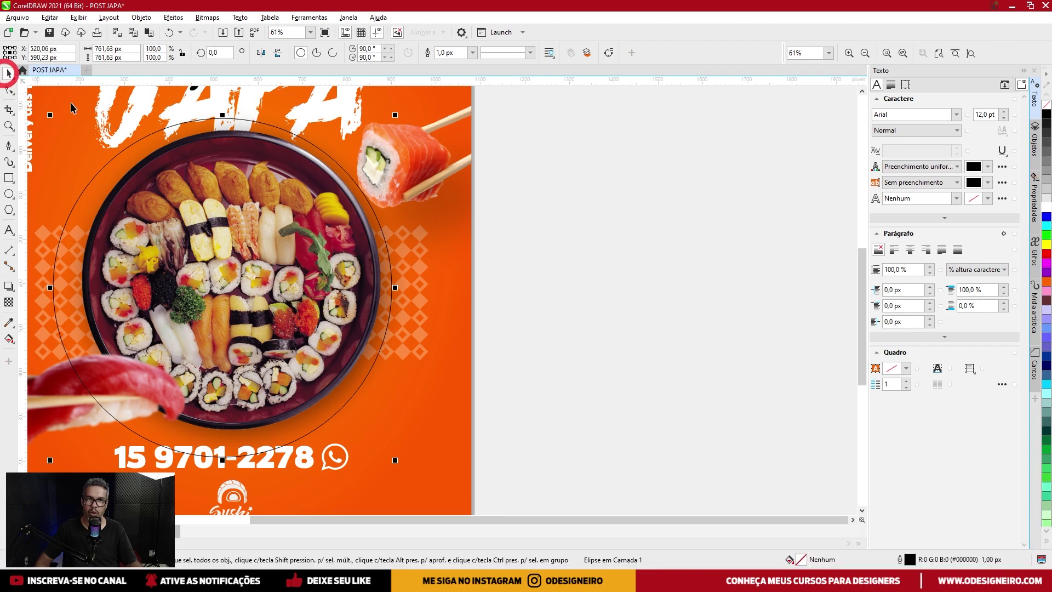
{"action": "left_click_drag", "start_coordinate": [327, 228], "coordinate": [337, 222]}
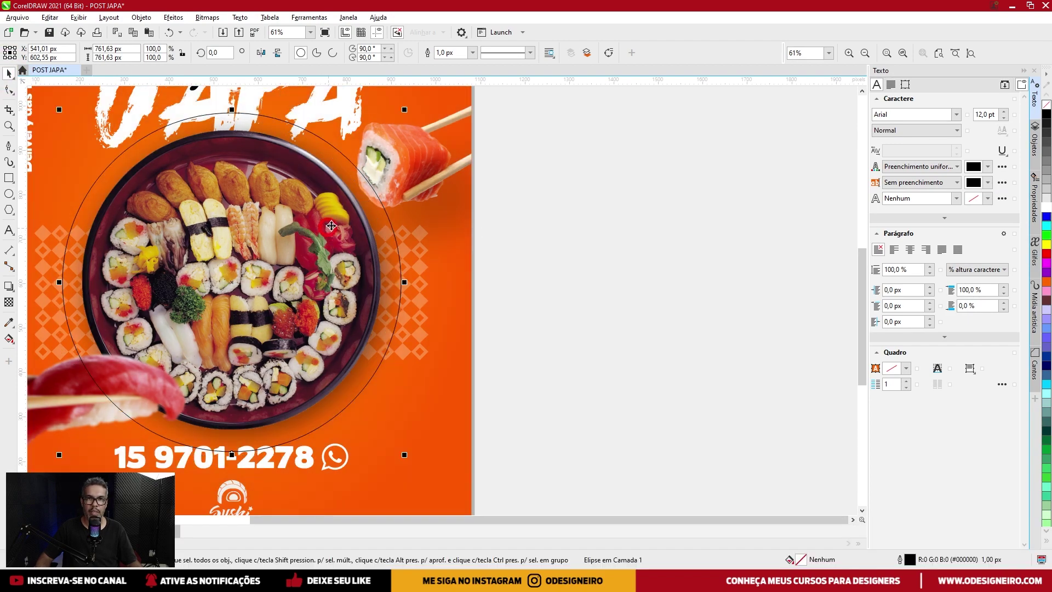
{"action": "scroll", "coordinate": [349, 138], "scroll_direction": "up", "scroll_amount": 1}
{"action": "left_click_drag", "start_coordinate": [521, 134], "coordinate": [512, 142]}
{"action": "key", "text": "Up"}
{"action": "key", "text": "Up"}
{"action": "key", "text": "Down"}
{"action": "key", "text": "Left"}
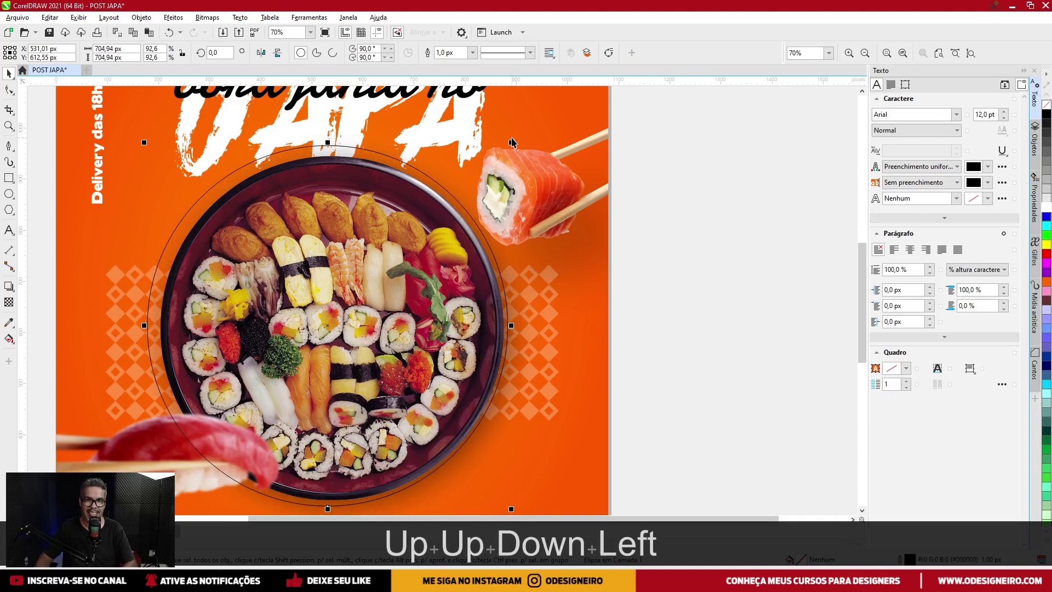
{"action": "key", "text": "Right"}
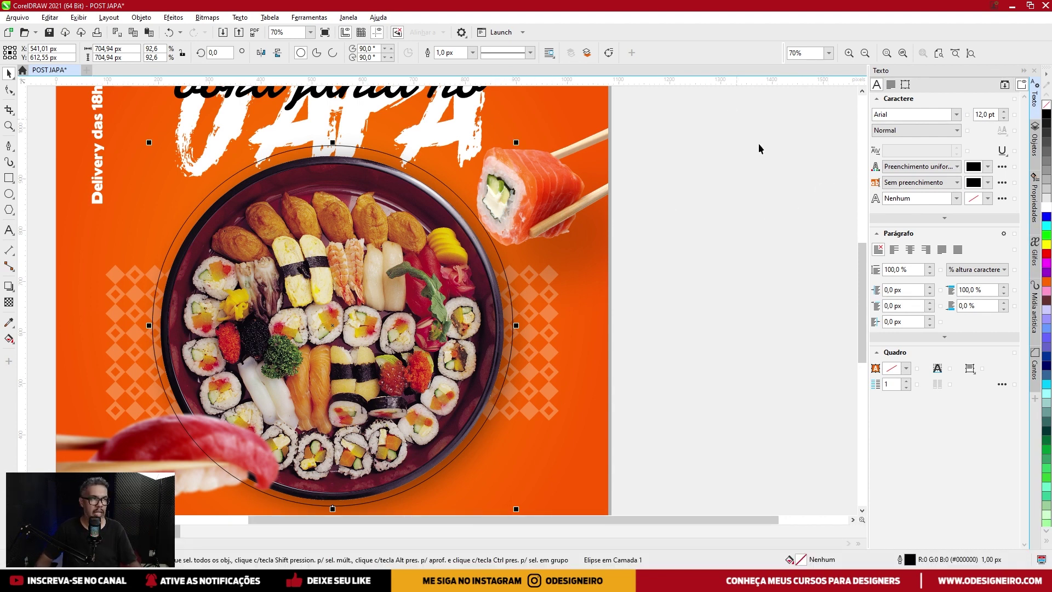
Give the ring a white 5.0 px outline with round corners and caps, behind fill, scaling with object.
{"action": "right_click", "coordinate": [1046, 208]}
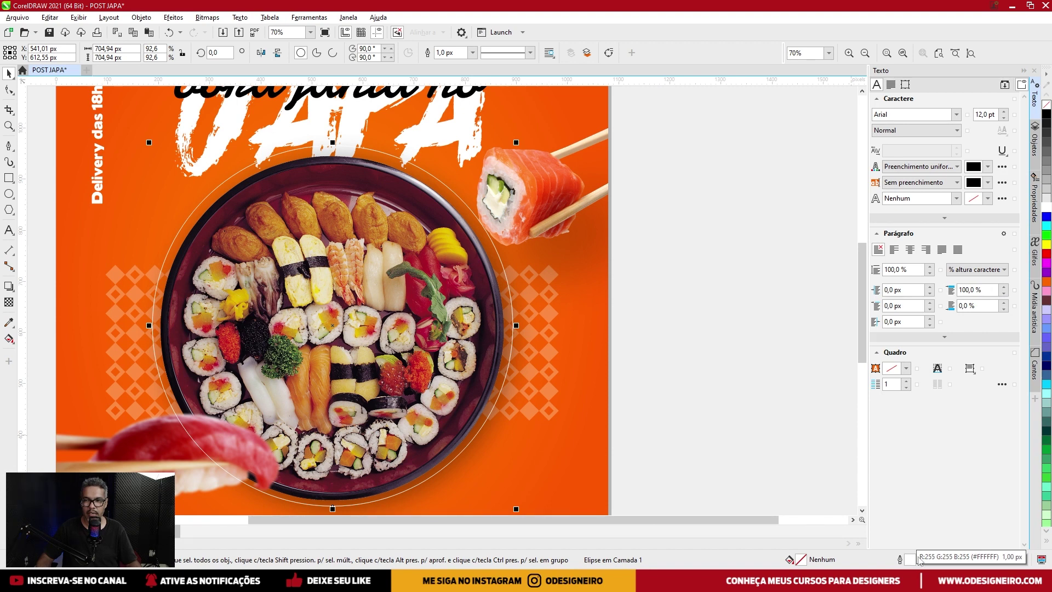
{"action": "double_click", "coordinate": [911, 560]}
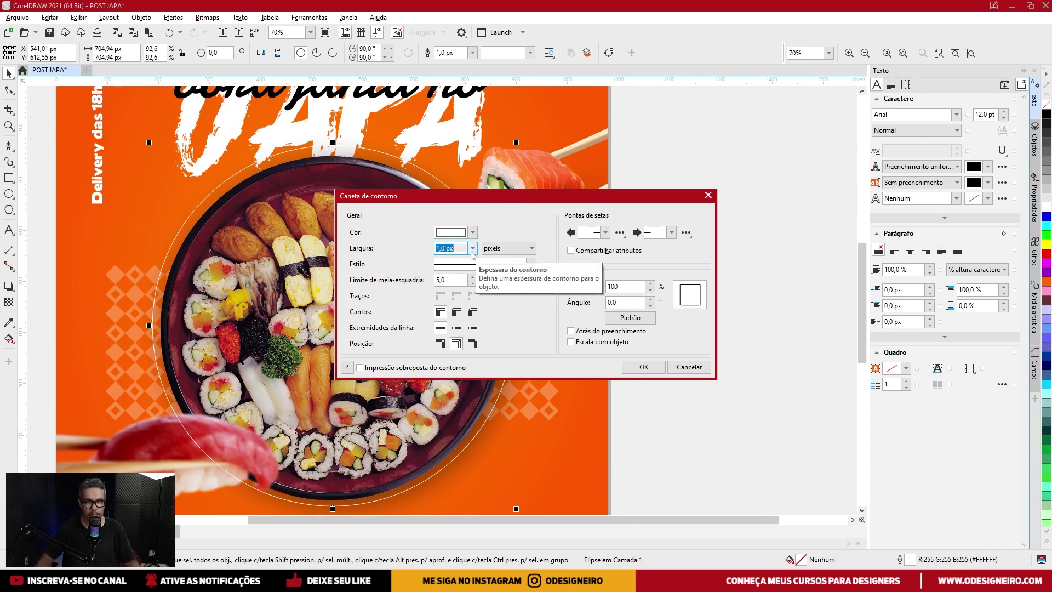
{"action": "left_click", "coordinate": [473, 249]}
{"action": "left_click", "coordinate": [449, 310]}
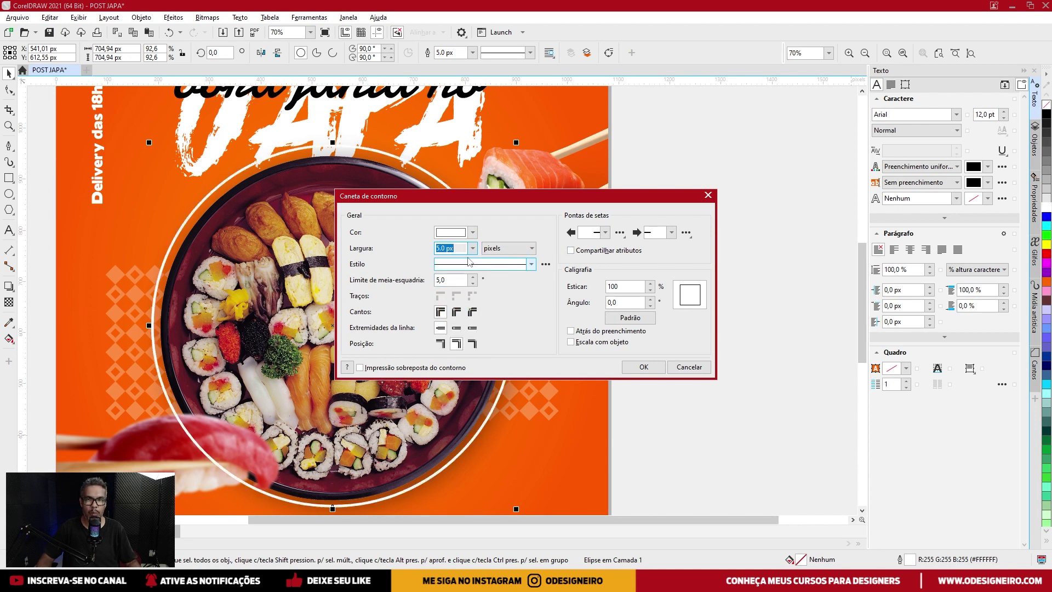
{"action": "left_click", "coordinate": [456, 312]}
{"action": "left_click", "coordinate": [456, 328]}
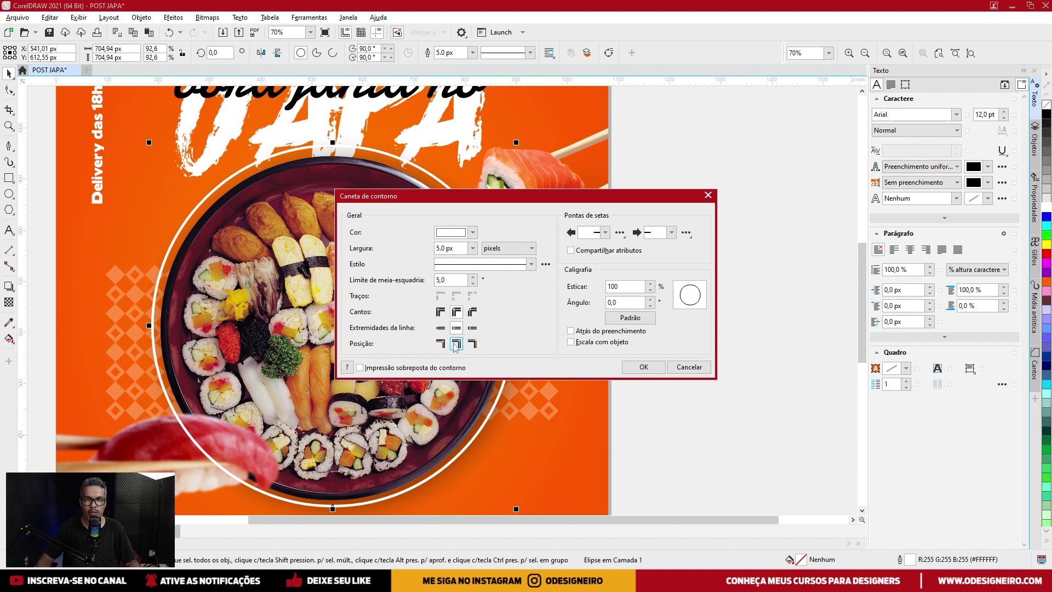
{"action": "left_click", "coordinate": [591, 332]}
{"action": "left_click", "coordinate": [591, 342]}
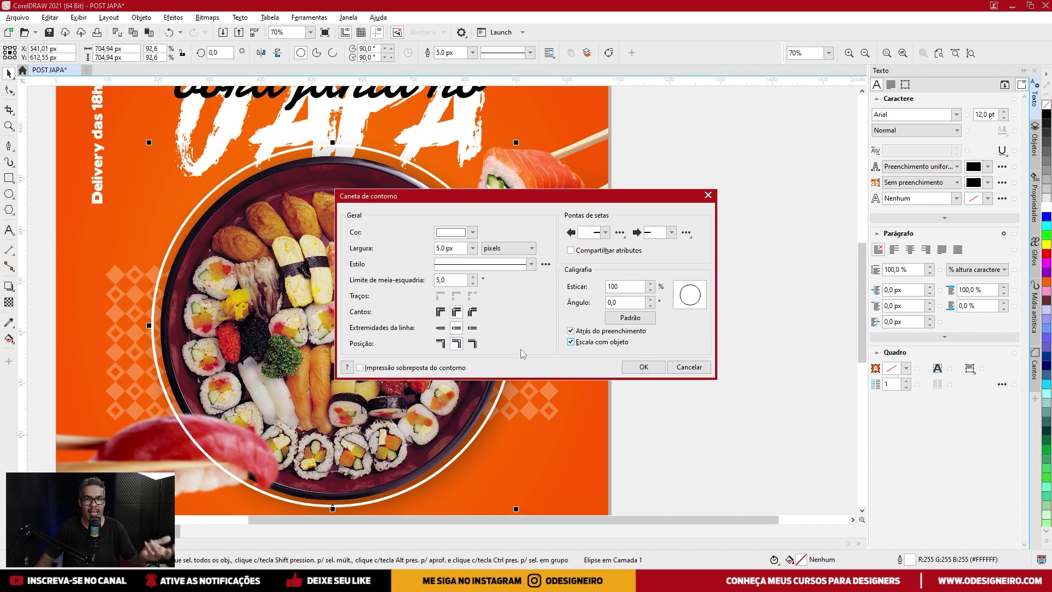
{"action": "left_click", "coordinate": [659, 370]}
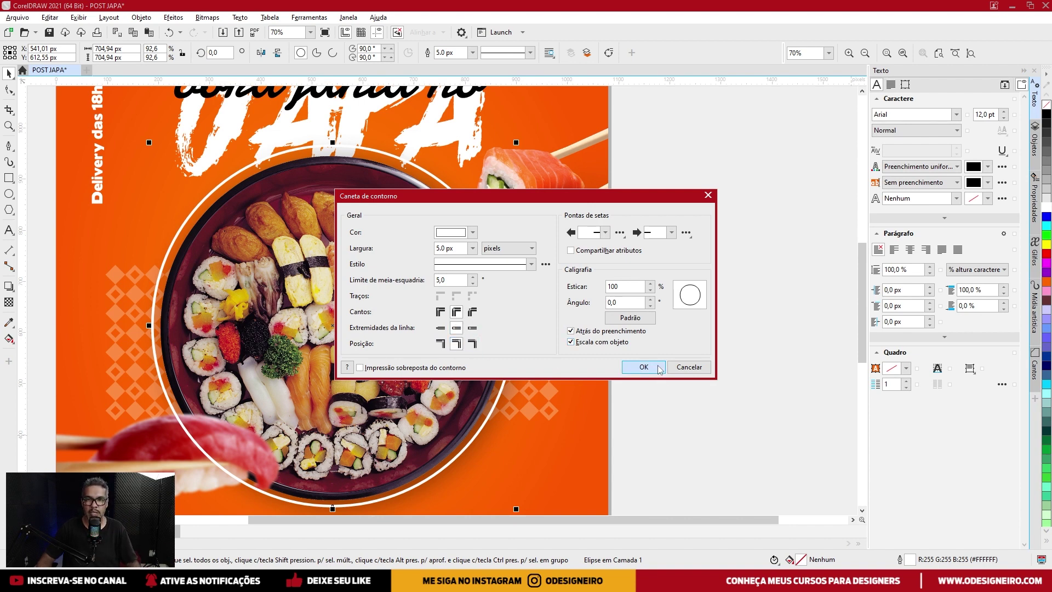
Nudge the ring and centre it horizontally on the poster.
{"action": "left_click", "coordinate": [472, 218]}
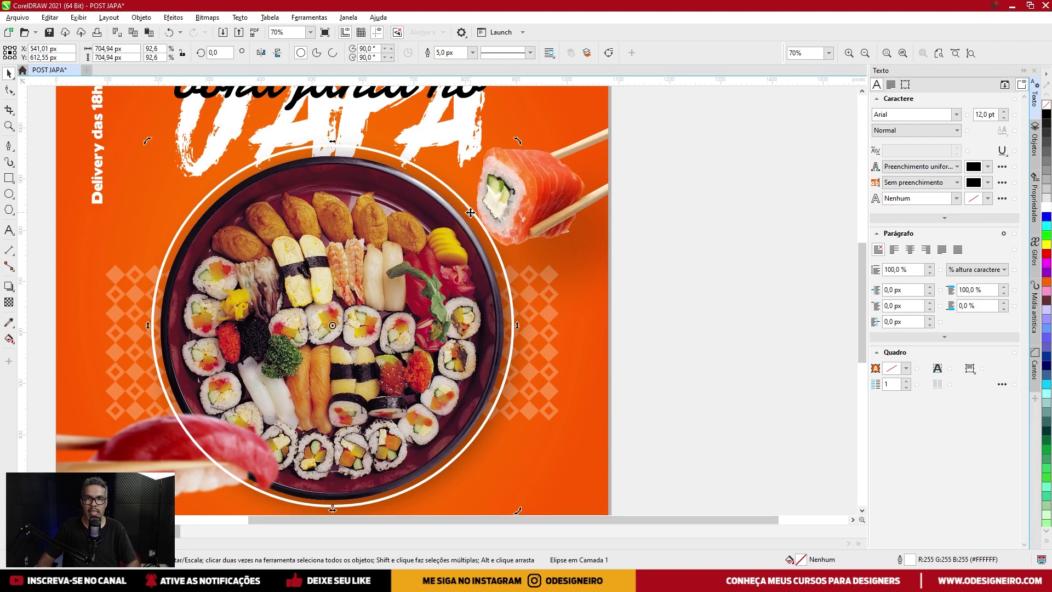
{"action": "key", "text": "Down"}
{"action": "key", "text": "Left"}
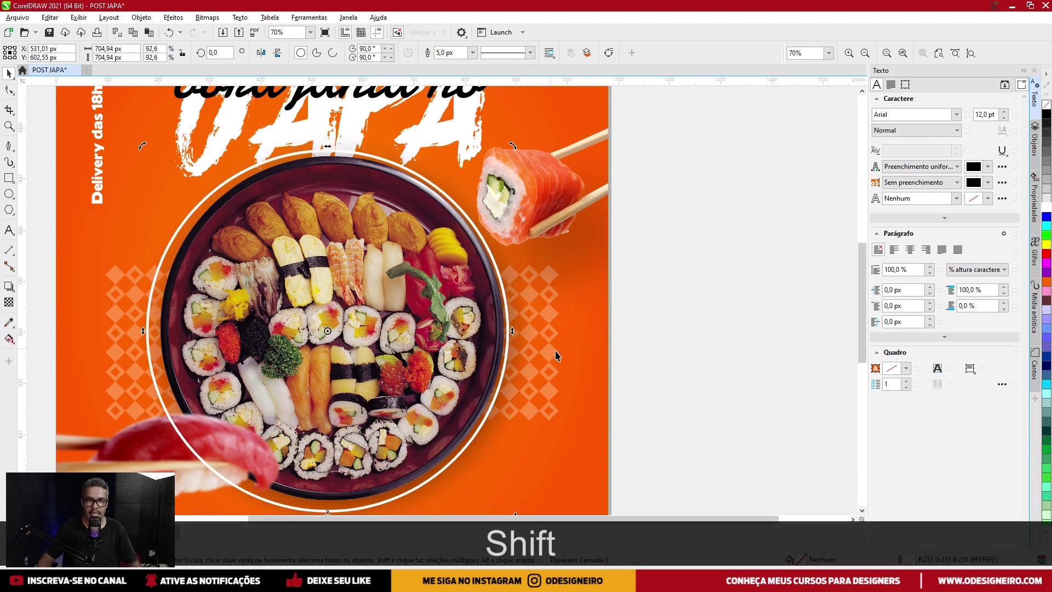
{"action": "left_click", "coordinate": [584, 353], "text": "shift"}
{"action": "key", "text": "shift+c"}
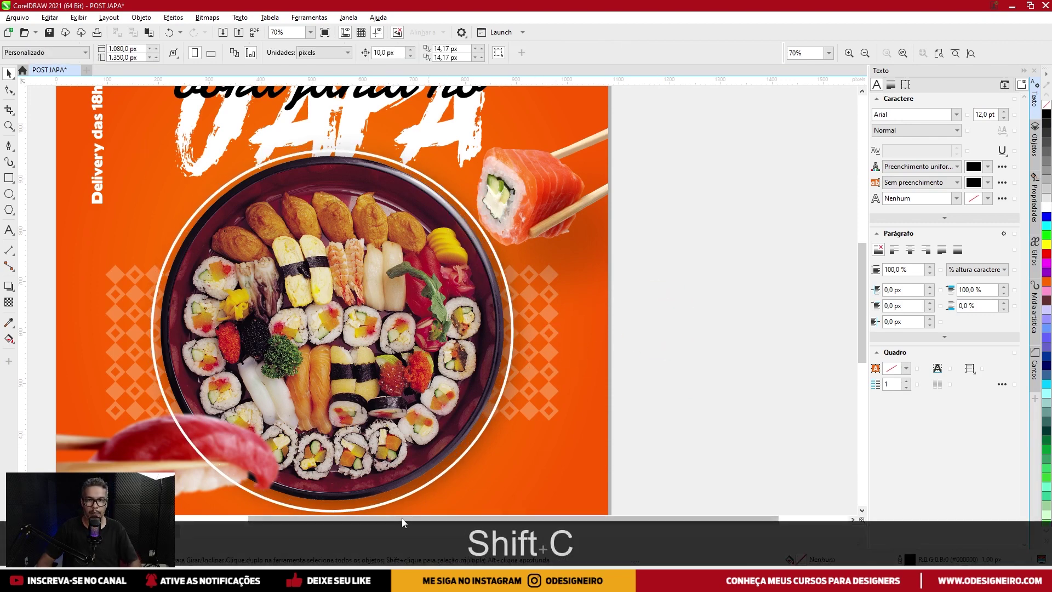
{"action": "left_click", "coordinate": [404, 496]}
{"action": "left_click_drag", "start_coordinate": [397, 406], "coordinate": [419, 373]}
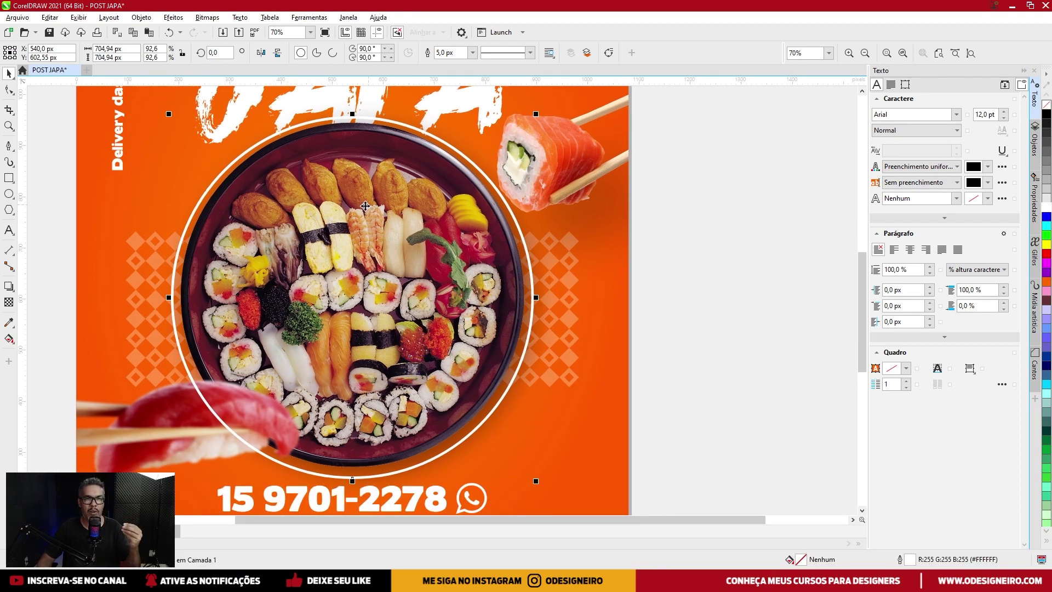
{"action": "left_click_drag", "start_coordinate": [240, 207], "coordinate": [262, 215]}
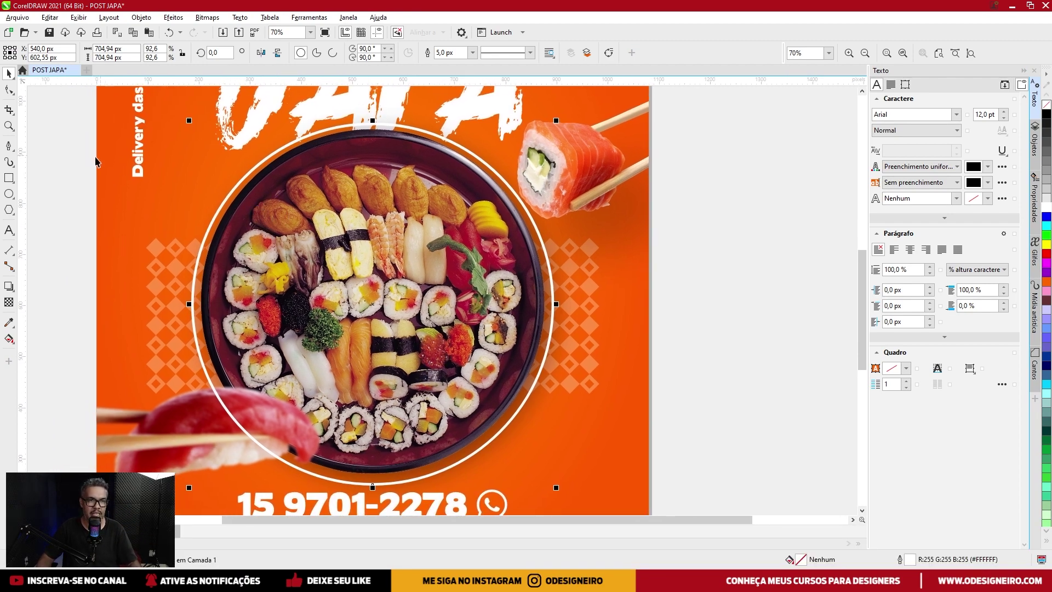
Choose the Eraser from the Crop flyout and set its size to 20 px.
{"action": "left_click", "coordinate": [7, 111]}
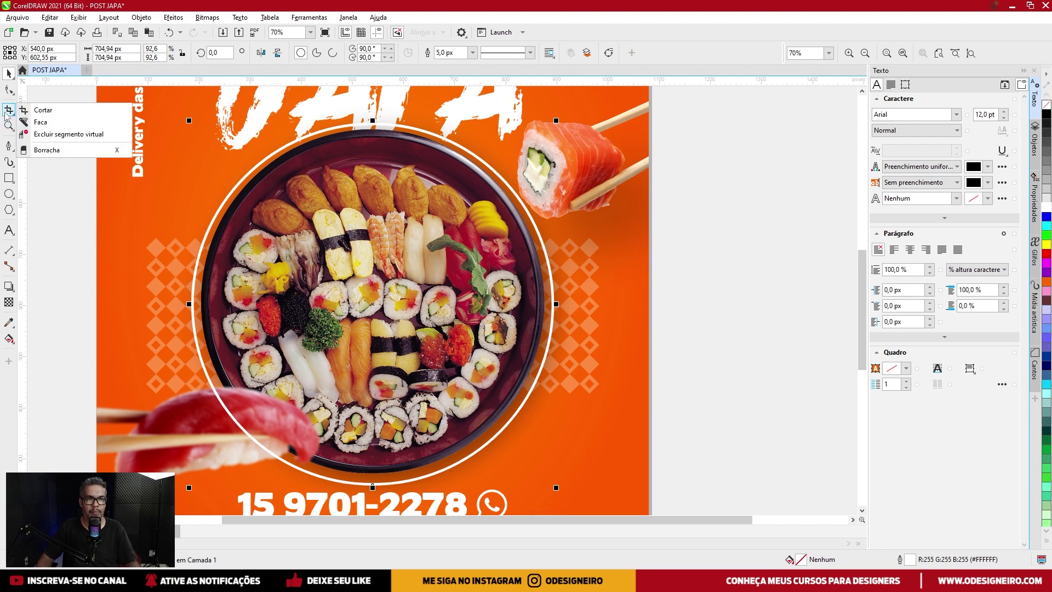
{"action": "left_click", "coordinate": [47, 150]}
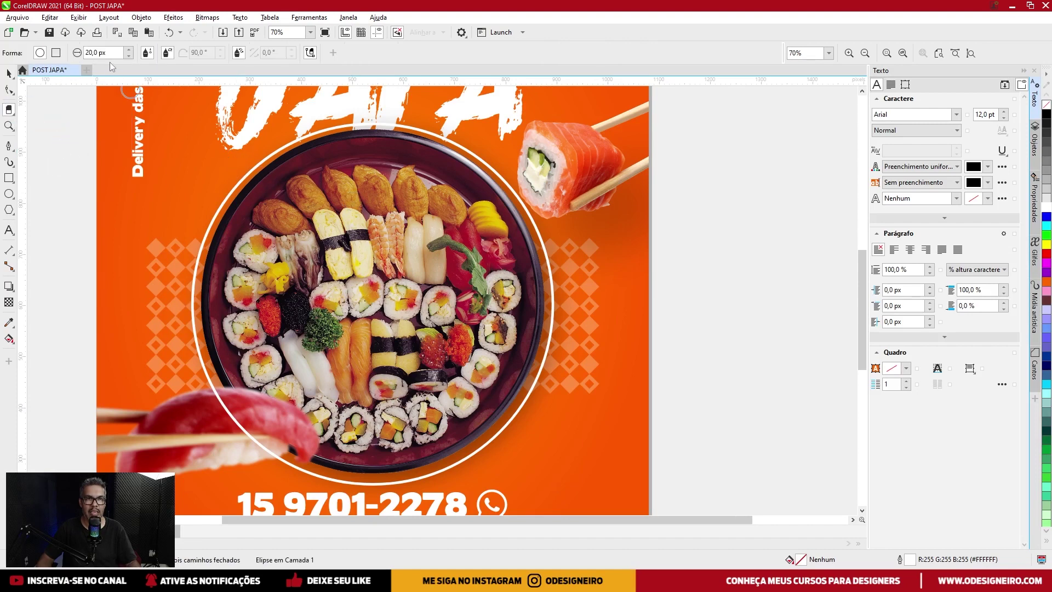
{"action": "left_click", "coordinate": [129, 56]}
{"action": "left_click", "coordinate": [129, 56]}
{"action": "left_click", "coordinate": [128, 56]}
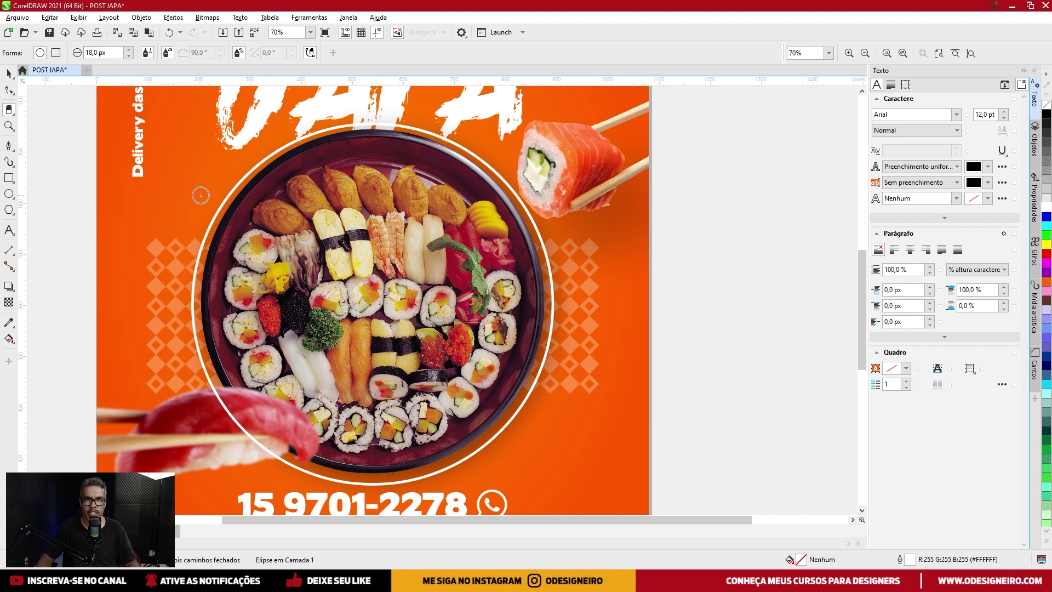
{"action": "left_click", "coordinate": [129, 49]}
{"action": "left_click", "coordinate": [129, 49]}
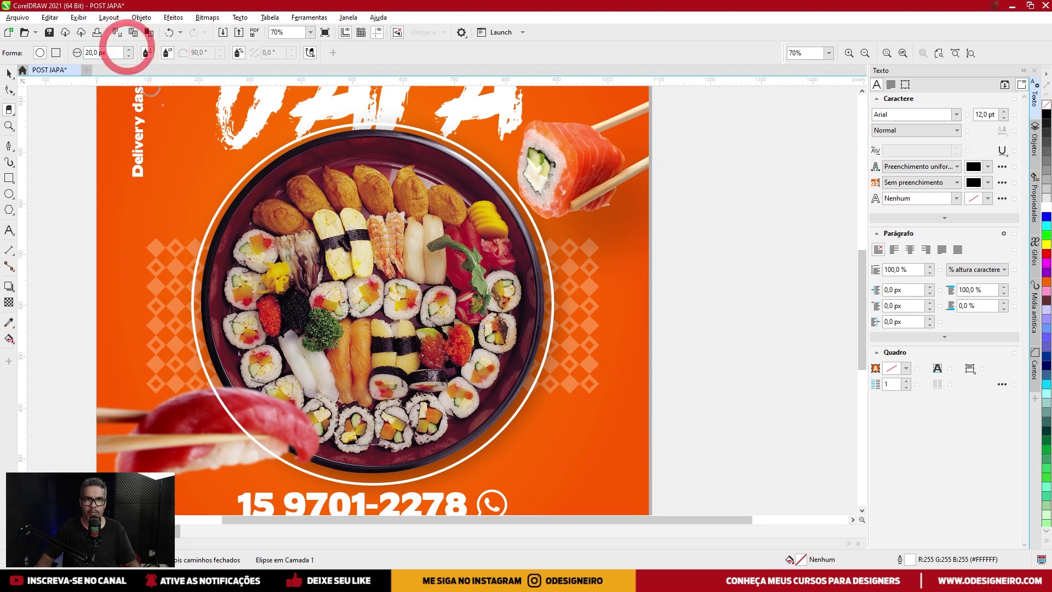
{"action": "left_click", "coordinate": [237, 215]}
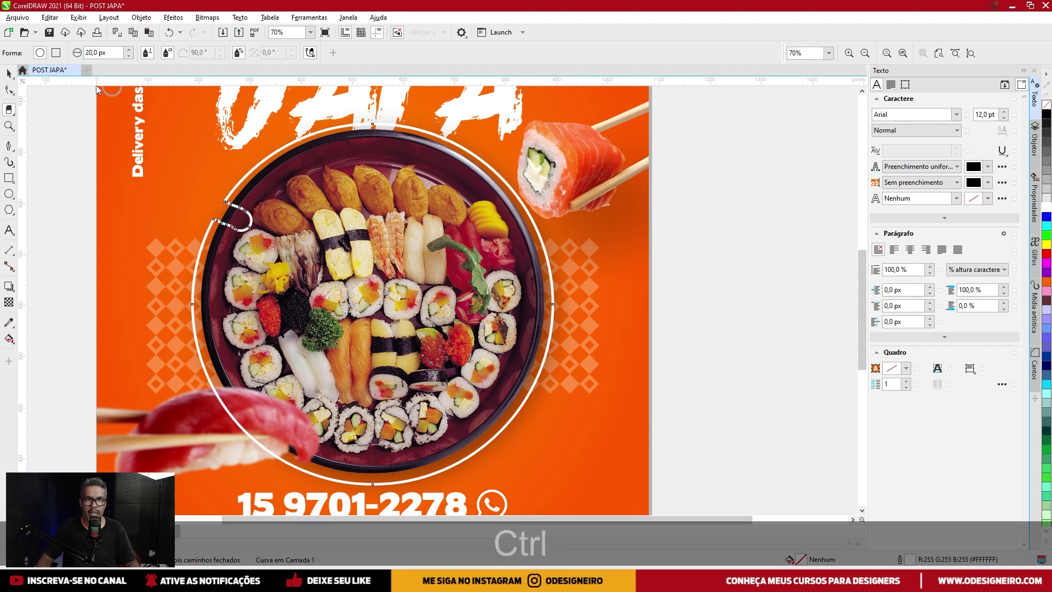
{"action": "key", "text": "ctrl+z"}
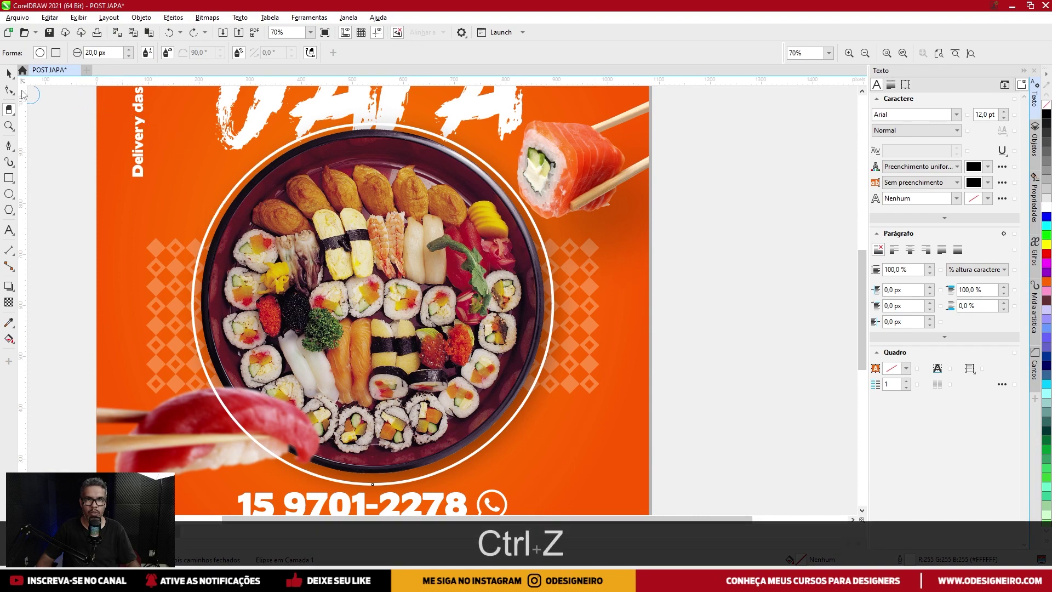
Convert the white ring ellipse to an editable curve with Ctrl+Shift+Q.
{"action": "left_click", "coordinate": [8, 73]}
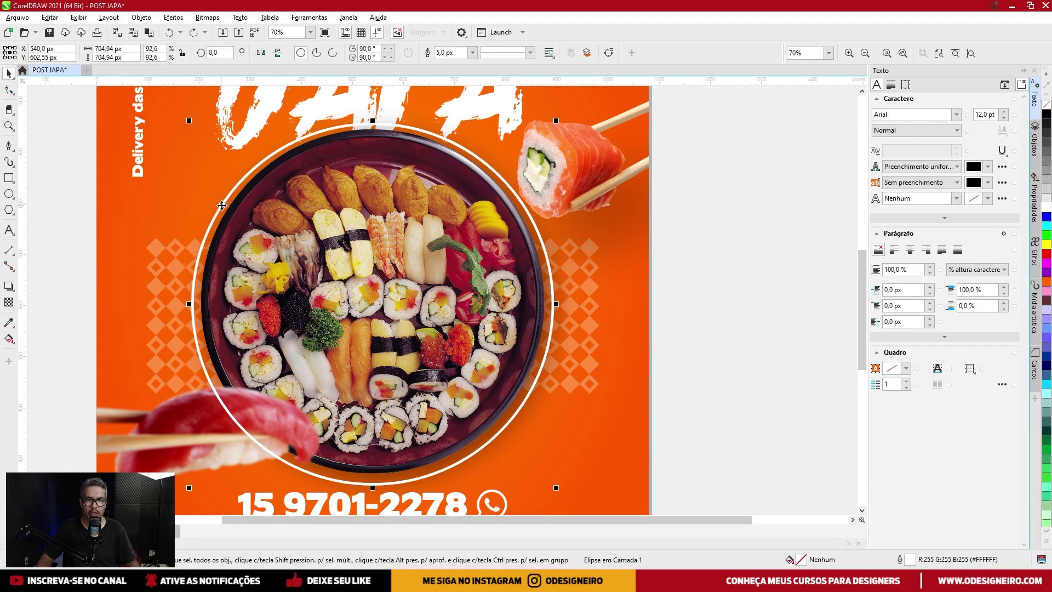
{"action": "key", "text": "ctrl+shift"}
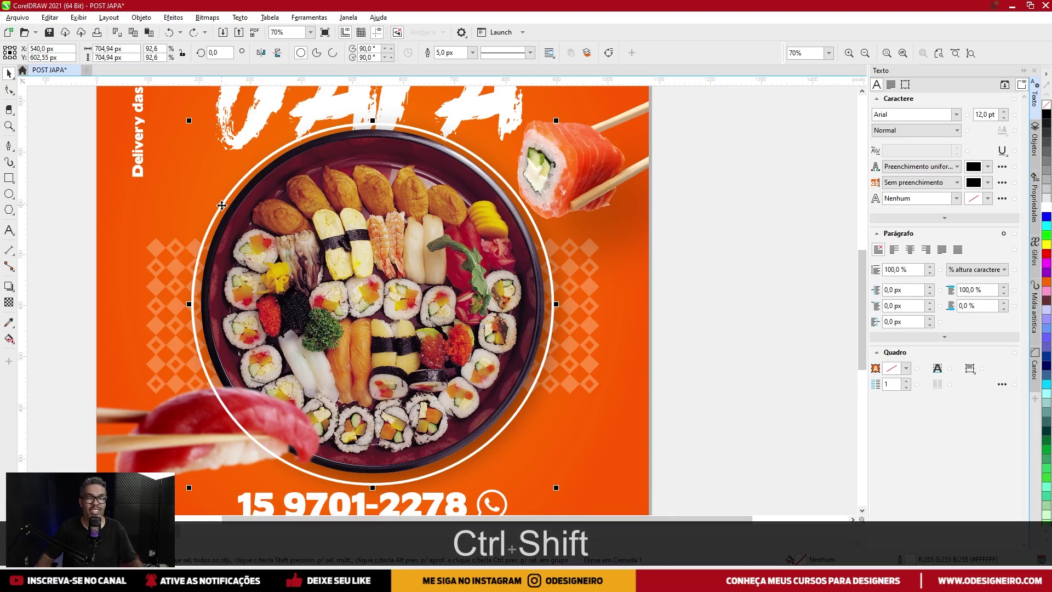
{"action": "key", "text": "ctrl+shift+q"}
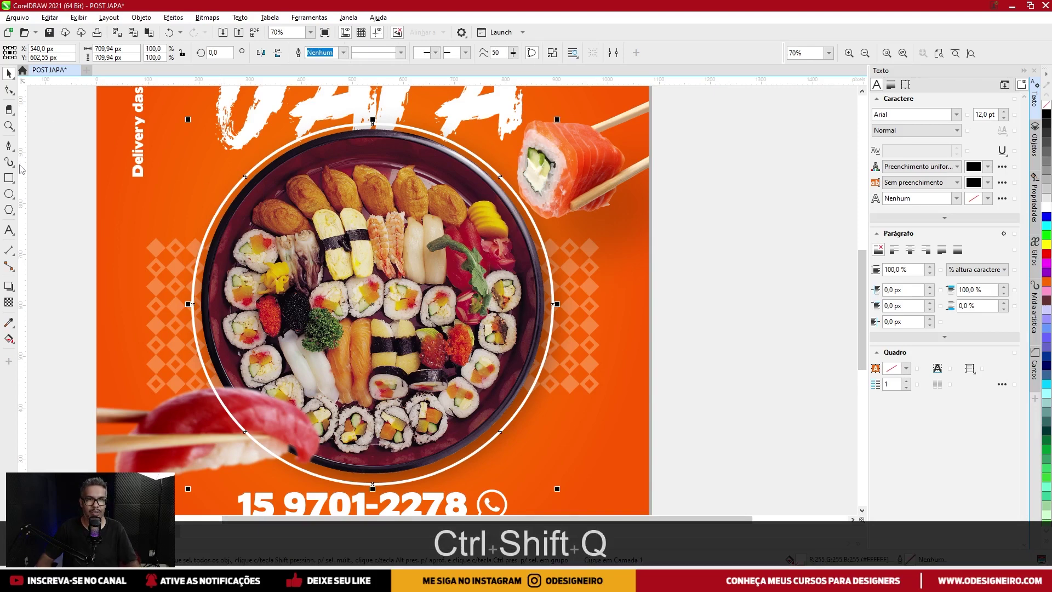
{"action": "left_click", "coordinate": [9, 109]}
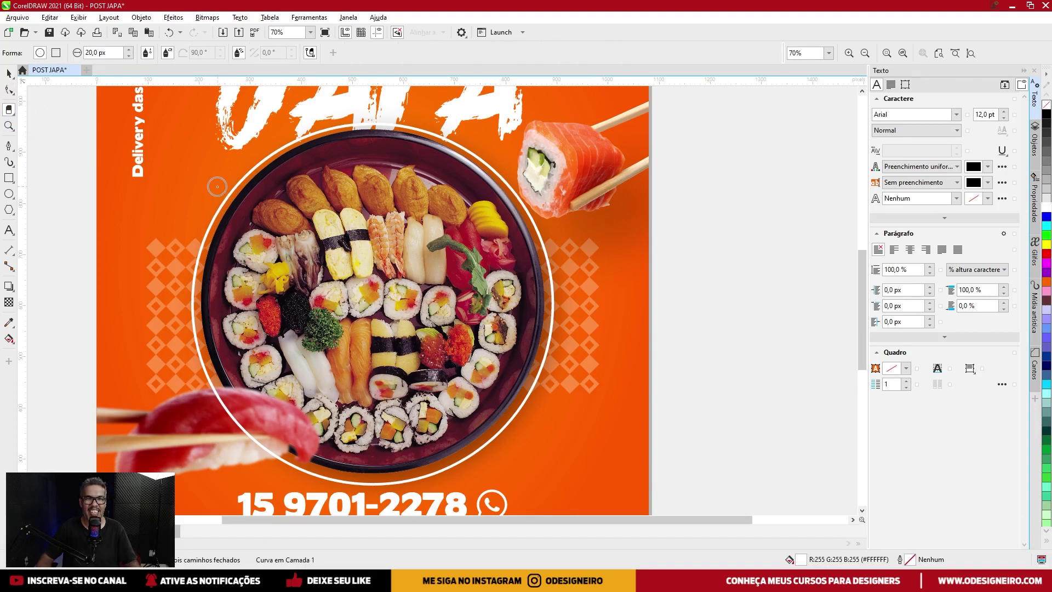
{"action": "key", "text": "ctrl+z"}
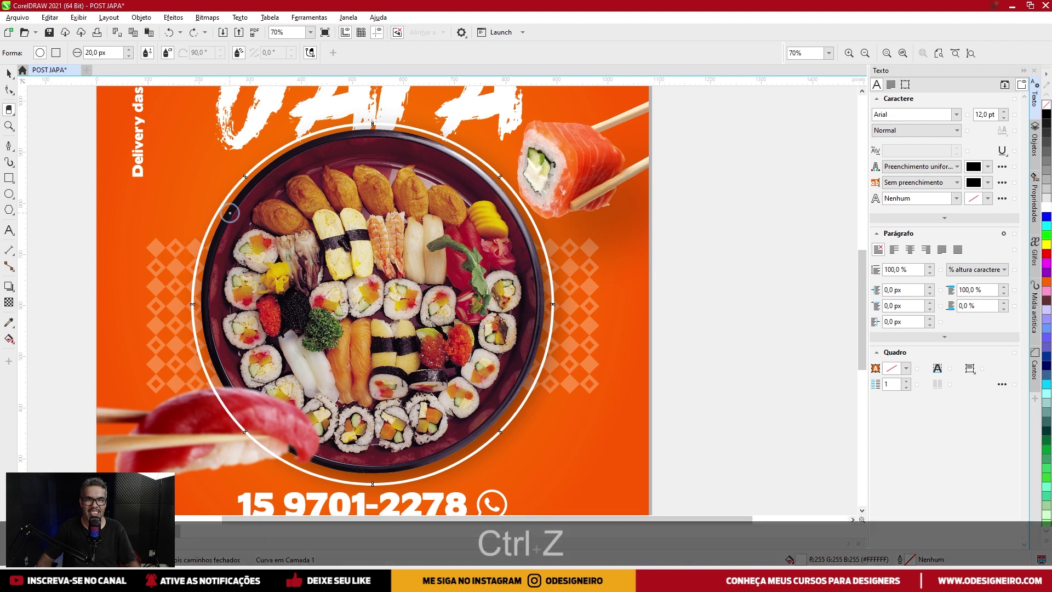
Erase gaps along the ring's left side, lower-left arc and bottom.
{"action": "left_click", "coordinate": [204, 241]}
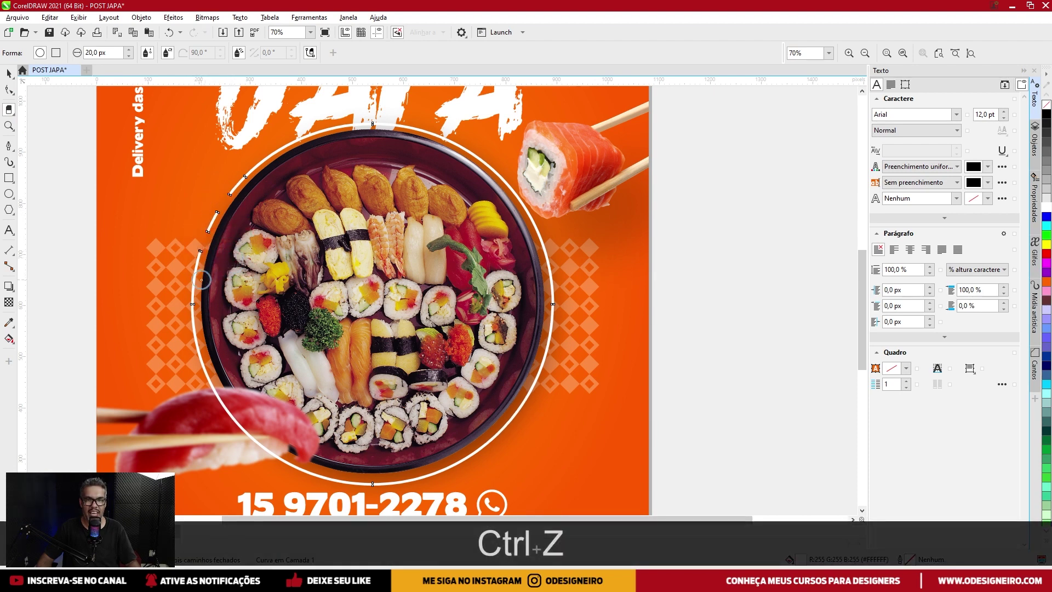
{"action": "left_click", "coordinate": [194, 275]}
{"action": "left_click_drag", "start_coordinate": [204, 413], "coordinate": [230, 387]}
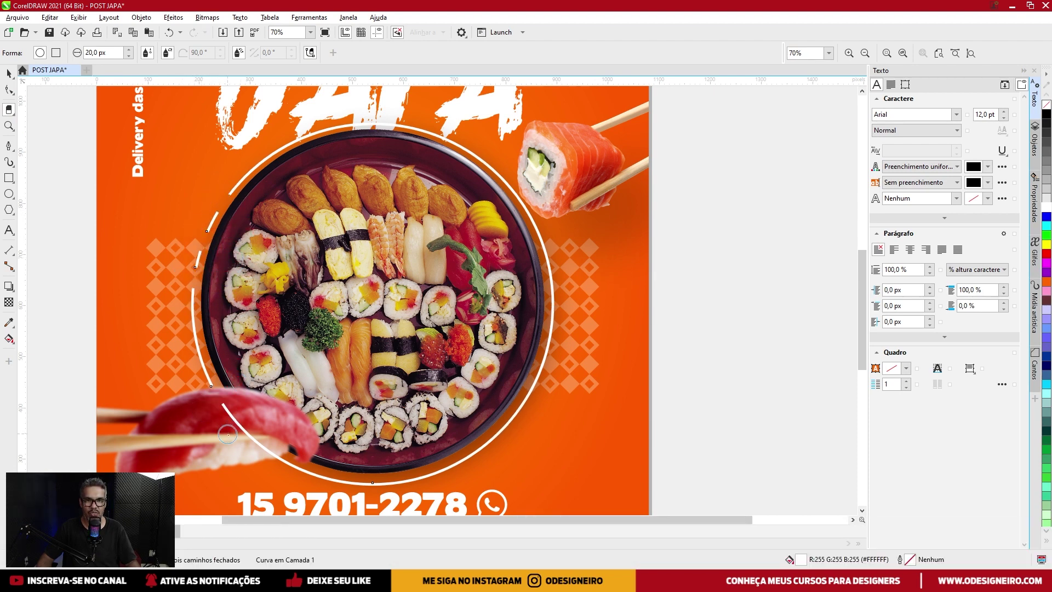
{"action": "left_click_drag", "start_coordinate": [277, 468], "coordinate": [288, 436]}
{"action": "mouse_move", "coordinate": [229, 413]}
{"action": "left_mouse_down"}
{"action": "mouse_move", "coordinate": [275, 458]}
{"action": "mouse_move", "coordinate": [336, 488]}
{"action": "left_mouse_up"}
Erase gaps along the ring's lower-right arc, right side and top arc.
{"action": "left_click_drag", "start_coordinate": [433, 453], "coordinate": [463, 462]}
{"action": "left_click_drag", "start_coordinate": [496, 429], "coordinate": [482, 455]}
{"action": "left_click_drag", "start_coordinate": [518, 350], "coordinate": [575, 353]}
{"action": "left_click_drag", "start_coordinate": [523, 303], "coordinate": [572, 296]}
{"action": "left_click_drag", "start_coordinate": [521, 255], "coordinate": [563, 253]}
{"action": "left_click_drag", "start_coordinate": [470, 188], "coordinate": [485, 145]}
{"action": "mouse_move", "coordinate": [388, 175]}
{"action": "left_mouse_down"}
{"action": "mouse_move", "coordinate": [386, 106]}
{"action": "mouse_move", "coordinate": [342, 123]}
{"action": "mouse_move", "coordinate": [321, 116]}
{"action": "mouse_move", "coordinate": [327, 140]}
{"action": "mouse_move", "coordinate": [302, 134]}
{"action": "left_mouse_up"}
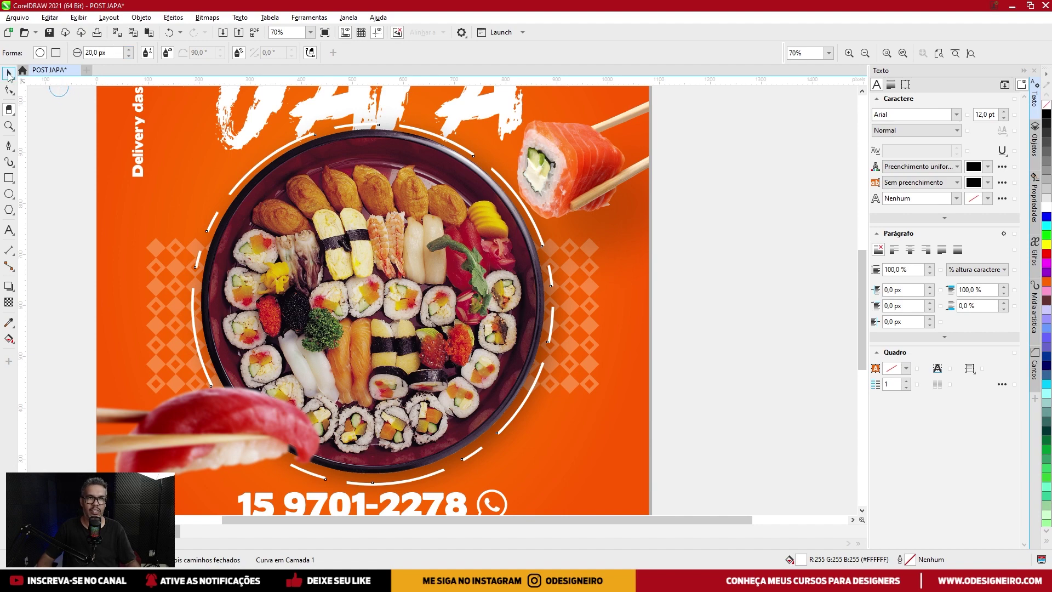
Deselect the dashed ring, zoom in left of the plate, and place a first Pen node there.
{"action": "left_click", "coordinate": [8, 74]}
{"action": "scroll", "coordinate": [499, 231], "scroll_direction": "down", "scroll_amount": 1}
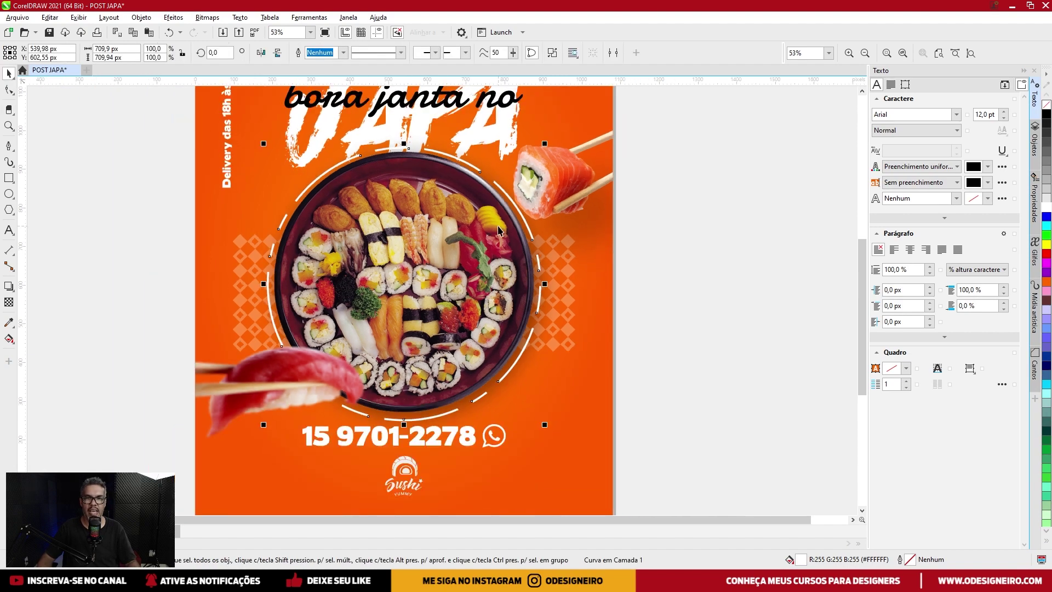
{"action": "left_click", "coordinate": [679, 272]}
{"action": "scroll", "coordinate": [247, 233], "scroll_direction": "up", "scroll_amount": 2}
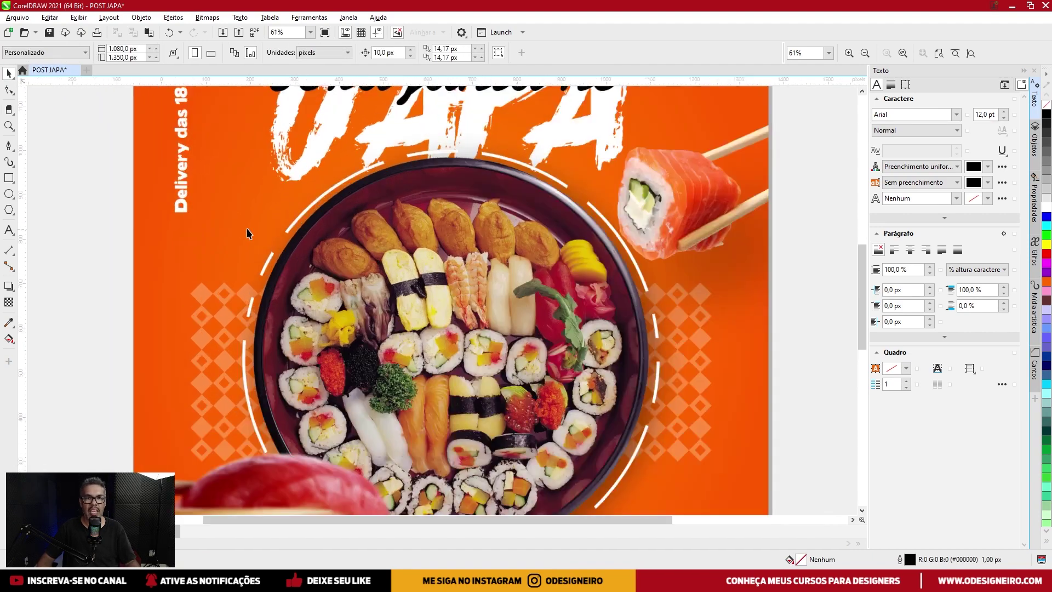
{"action": "scroll", "coordinate": [246, 233], "scroll_direction": "up", "scroll_amount": 2}
{"action": "left_click", "coordinate": [9, 147]}
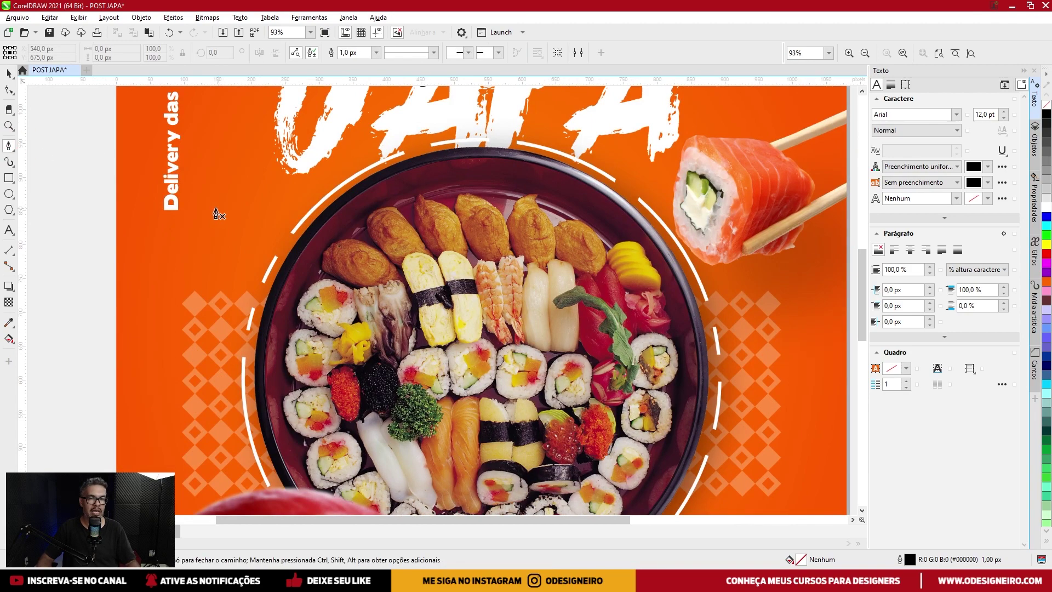
{"action": "scroll", "coordinate": [232, 214], "scroll_direction": "up", "scroll_amount": 1}
{"action": "scroll", "coordinate": [282, 227], "scroll_direction": "up", "scroll_amount": 2}
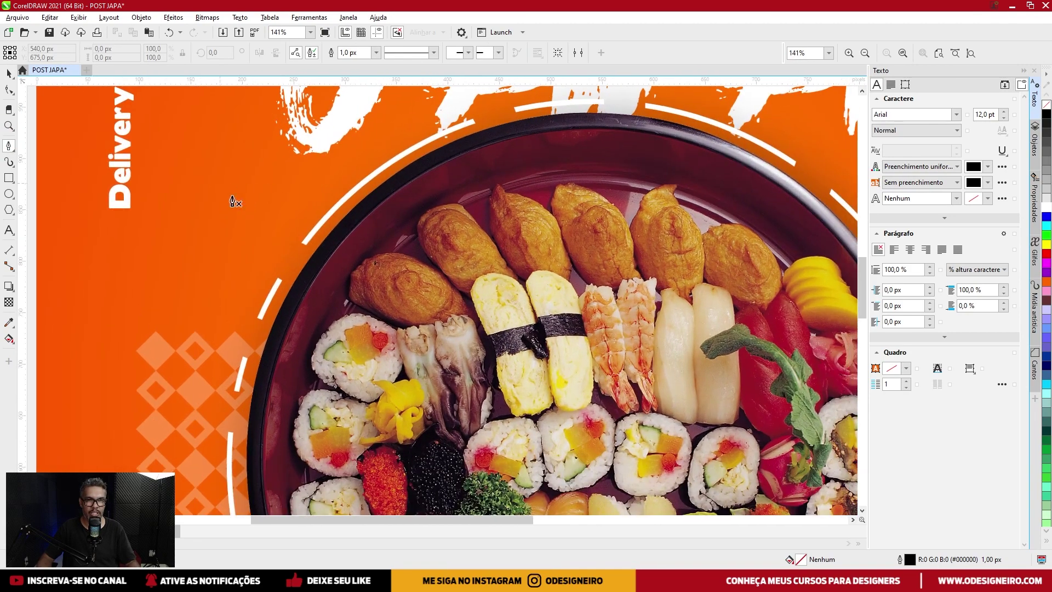
{"action": "scroll", "coordinate": [264, 228], "scroll_direction": "up", "scroll_amount": 2}
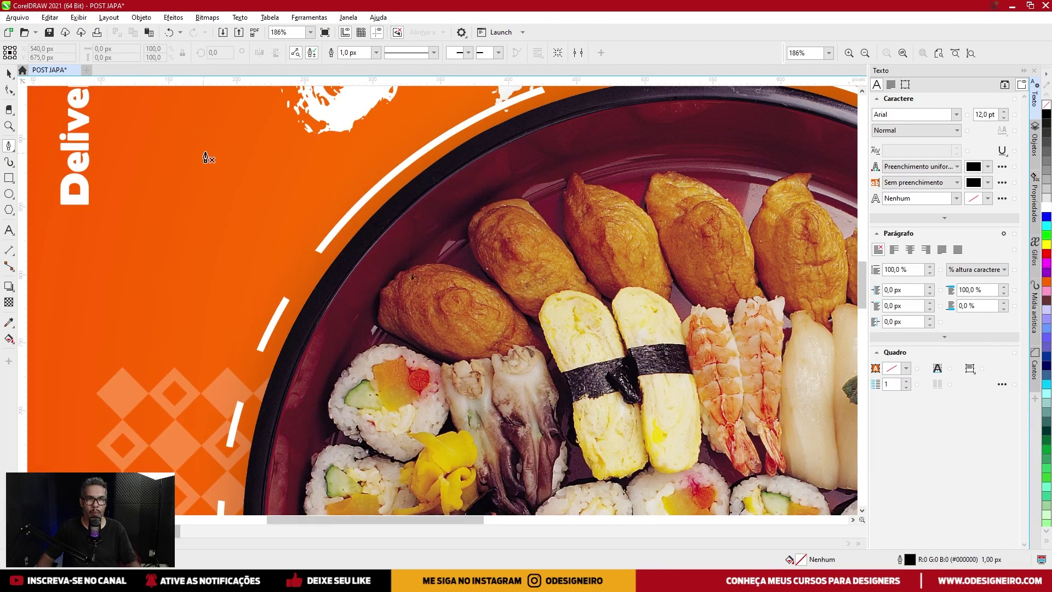
{"action": "left_click", "coordinate": [283, 169]}
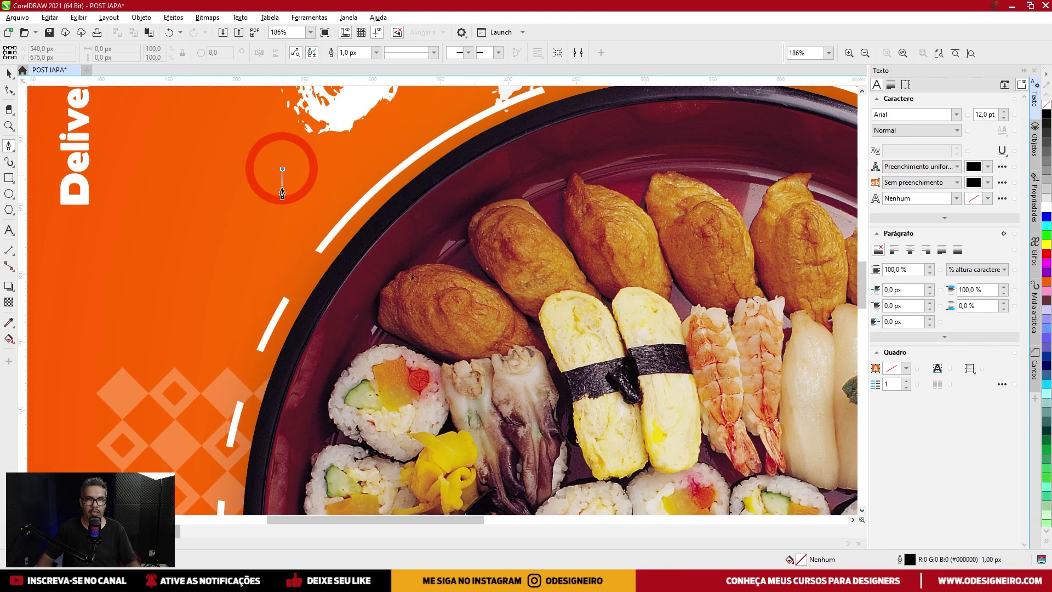
Draw the scalloped doodle with the Pen and give it a white 5 px outline.
{"action": "left_click_drag", "start_coordinate": [267, 214], "coordinate": [234, 350]}
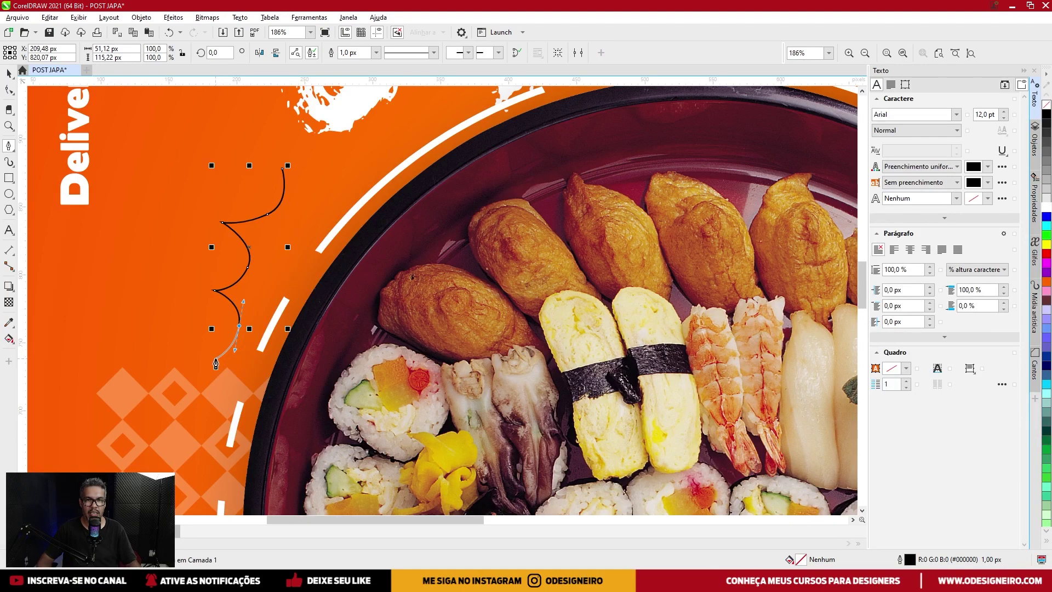
{"action": "double_click", "coordinate": [215, 359]}
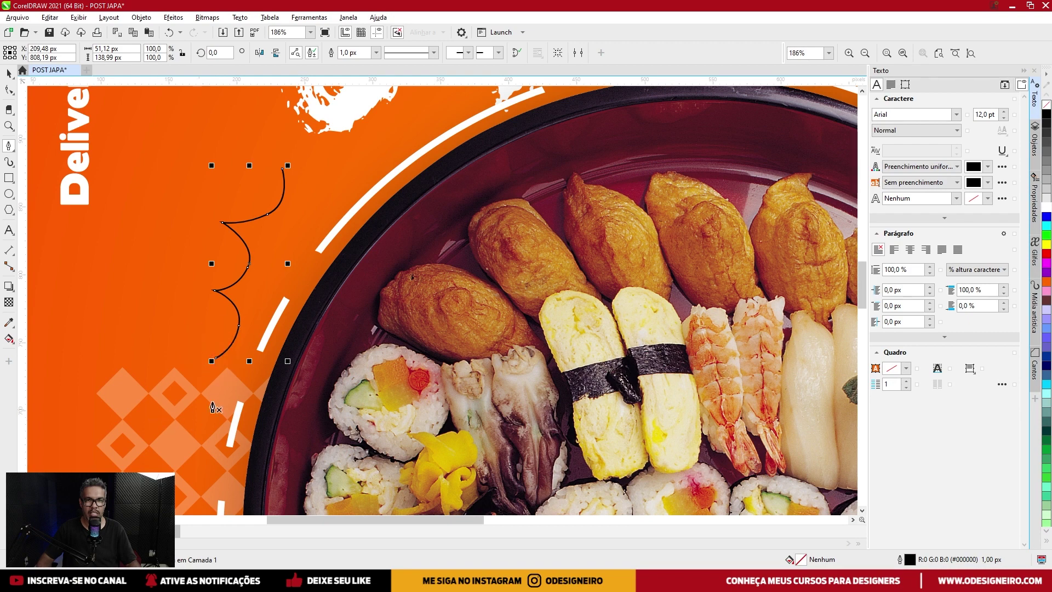
{"action": "left_click", "coordinate": [8, 73]}
{"action": "right_click", "coordinate": [1046, 207]}
{"action": "left_click", "coordinate": [342, 52]}
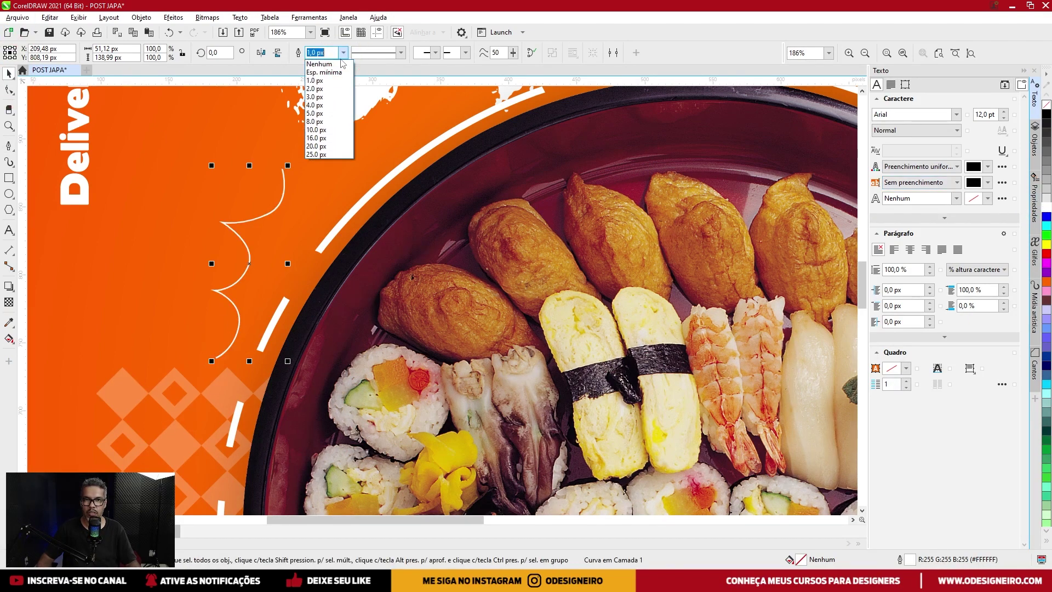
{"action": "left_click", "coordinate": [328, 116]}
{"action": "left_click", "coordinate": [343, 52]}
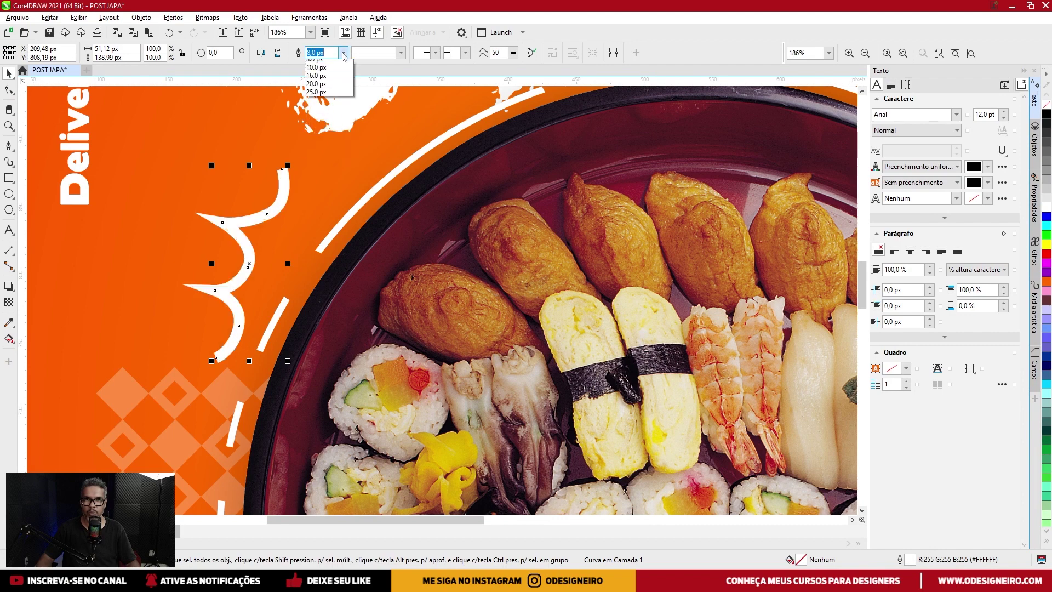
{"action": "left_click", "coordinate": [324, 117]}
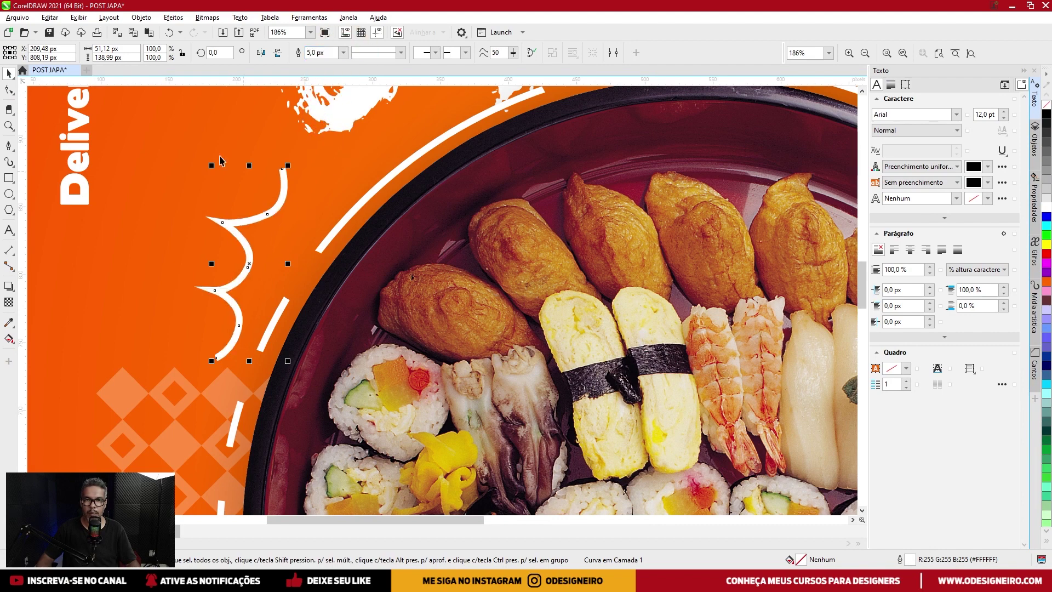
Reshape the doodle's top arc by adjusting a node handle with the Shape tool.
{"action": "left_click", "coordinate": [13, 90]}
{"action": "left_click", "coordinate": [268, 214]}
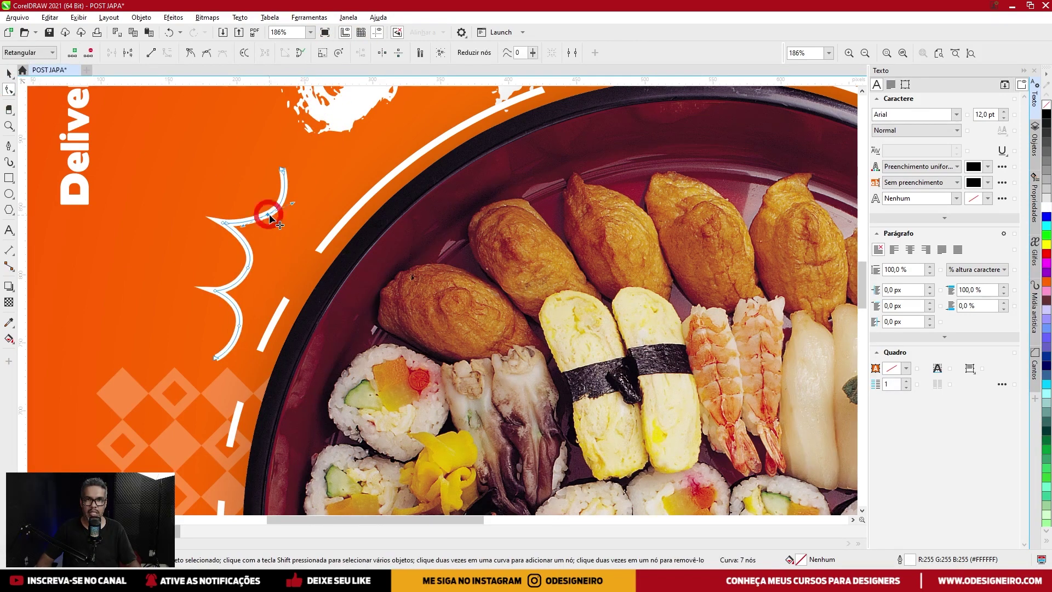
{"action": "scroll", "coordinate": [96, 170], "scroll_direction": "up", "scroll_amount": 2}
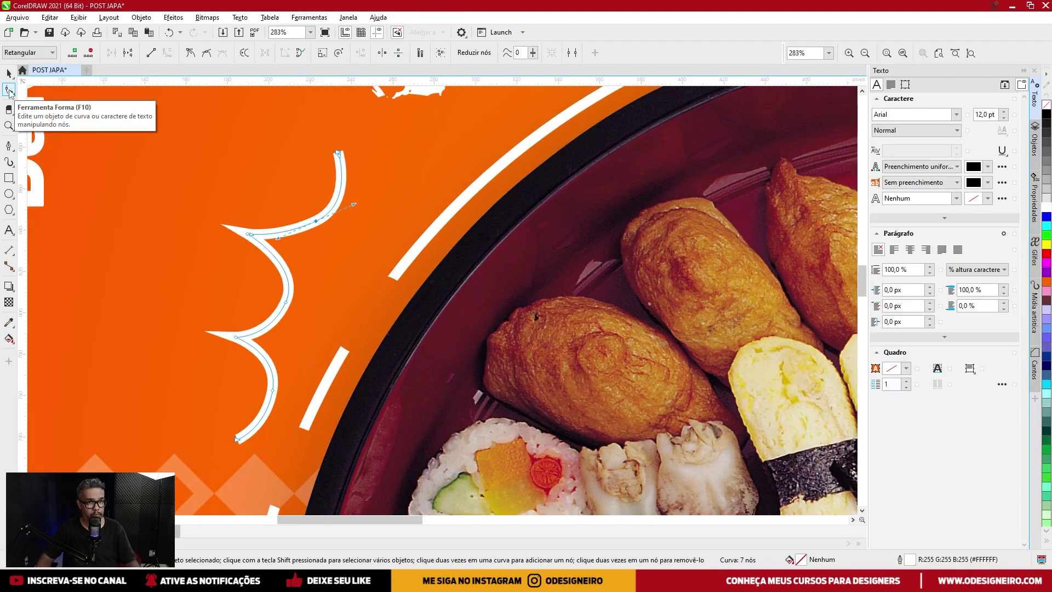
{"action": "left_click_drag", "start_coordinate": [355, 206], "coordinate": [352, 202]}
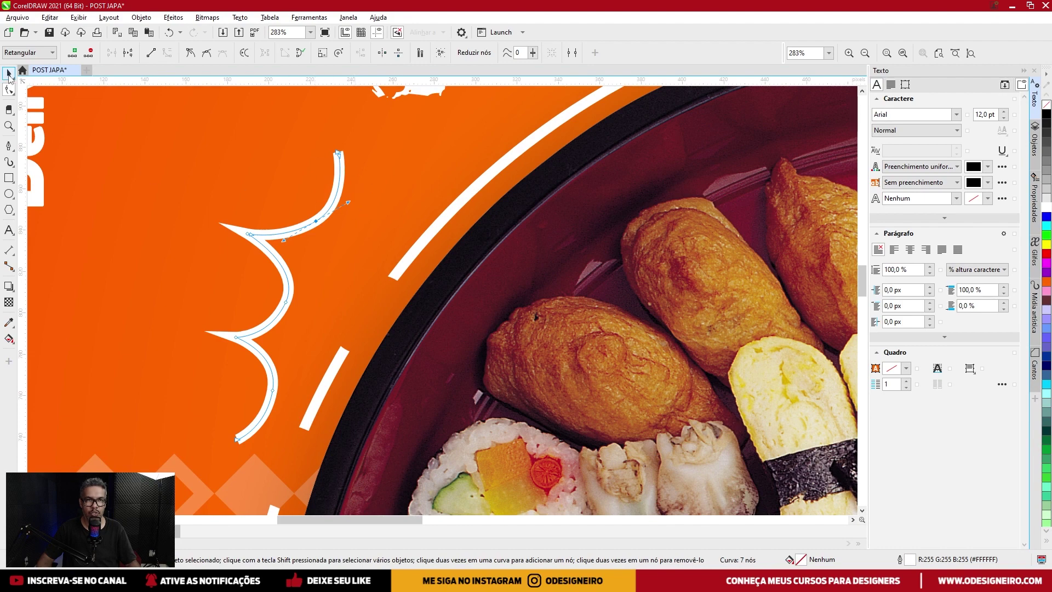
{"action": "left_click", "coordinate": [9, 76]}
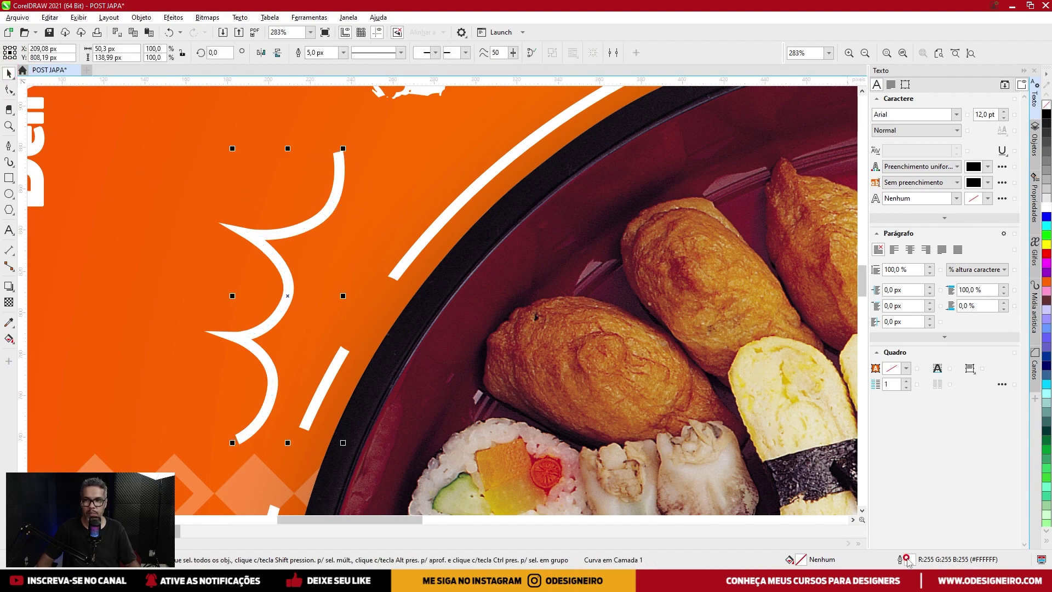
Give the doodle's outline round corners and round line caps in Outline Pen.
{"action": "double_click", "coordinate": [906, 559]}
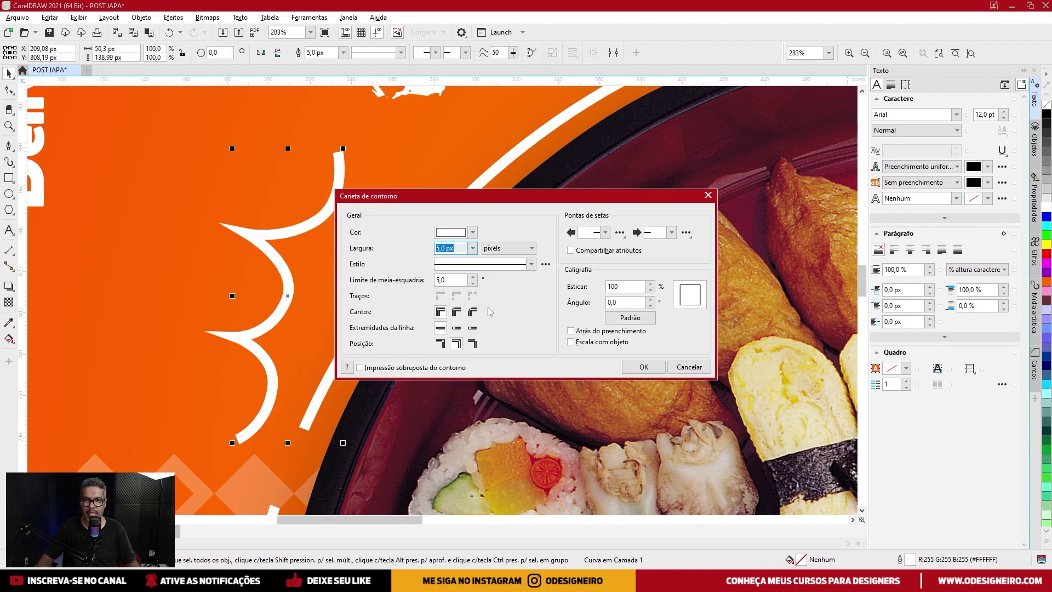
{"action": "left_click", "coordinate": [458, 312]}
{"action": "left_click", "coordinate": [455, 329]}
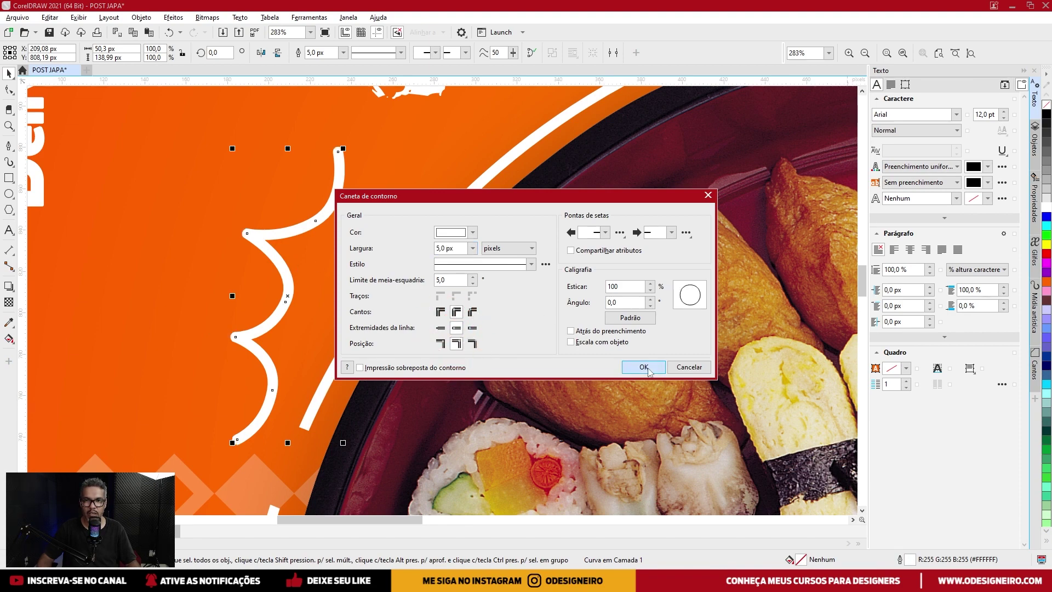
{"action": "left_click", "coordinate": [644, 366]}
{"action": "scroll", "coordinate": [263, 214], "scroll_direction": "down", "scroll_amount": 2}
{"action": "left_click", "coordinate": [307, 192]}
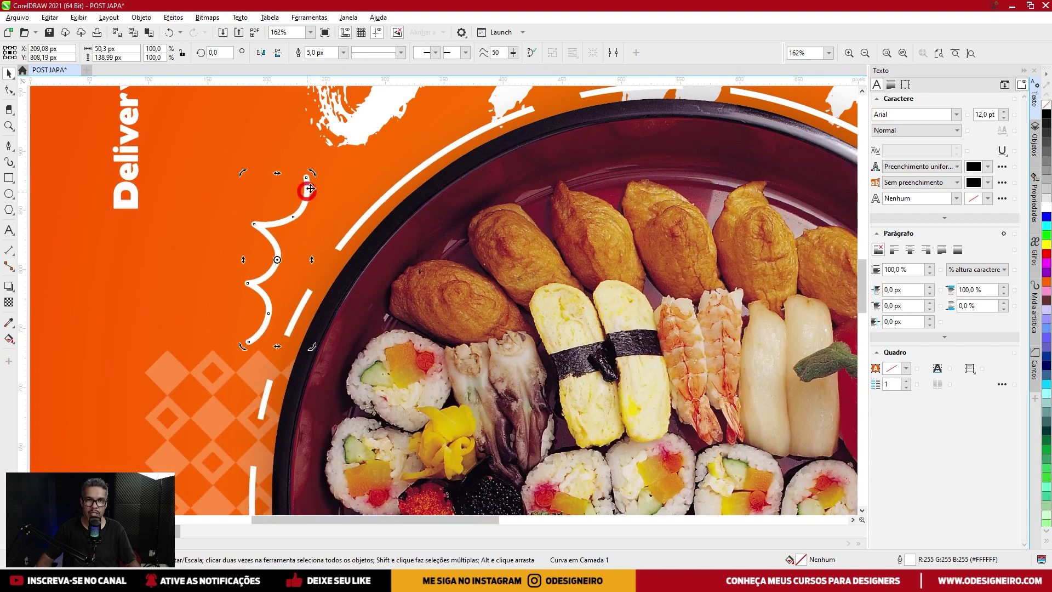
Tilt the doodle about 10°, then place a rotated copy at the plate's lower right.
{"action": "left_click_drag", "start_coordinate": [314, 176], "coordinate": [326, 183]}
{"action": "scroll", "coordinate": [257, 224], "scroll_direction": "down", "scroll_amount": 4}
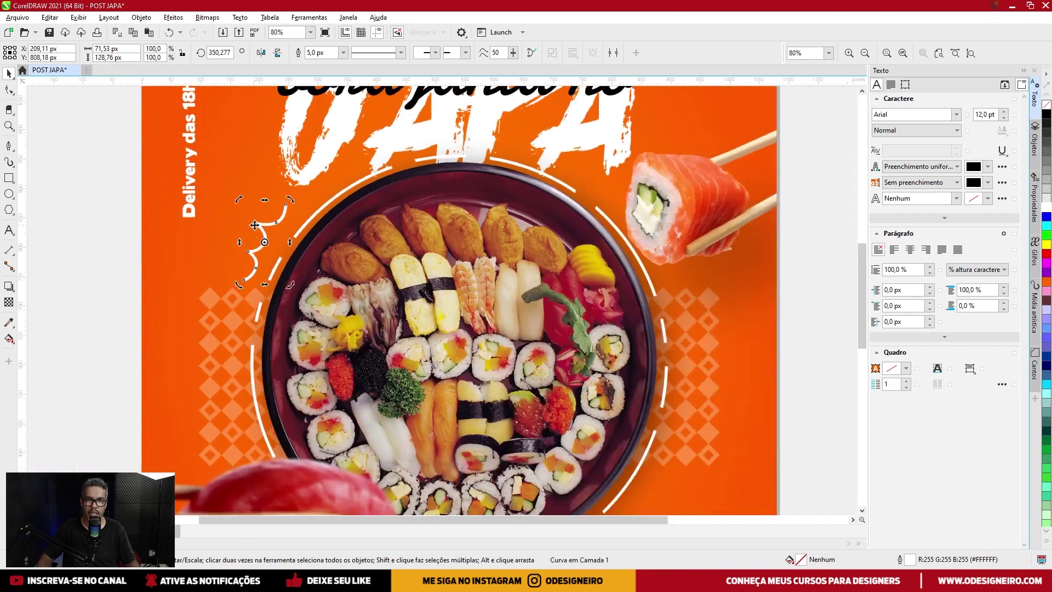
{"action": "left_click", "coordinate": [268, 224]}
{"action": "left_click_drag", "start_coordinate": [268, 224], "coordinate": [597, 444]}
{"action": "left_click", "coordinate": [449, 287]}
{"action": "left_click_drag", "start_coordinate": [442, 280], "coordinate": [458, 331]}
{"action": "scroll", "coordinate": [451, 312], "scroll_direction": "down", "scroll_amount": 3}
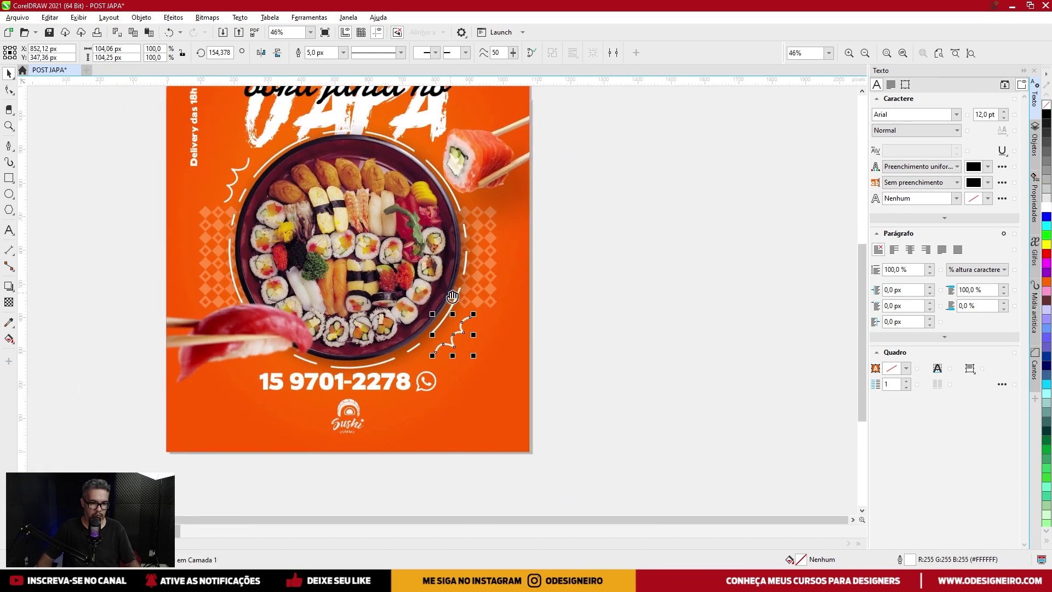
{"action": "key", "text": "F4"}
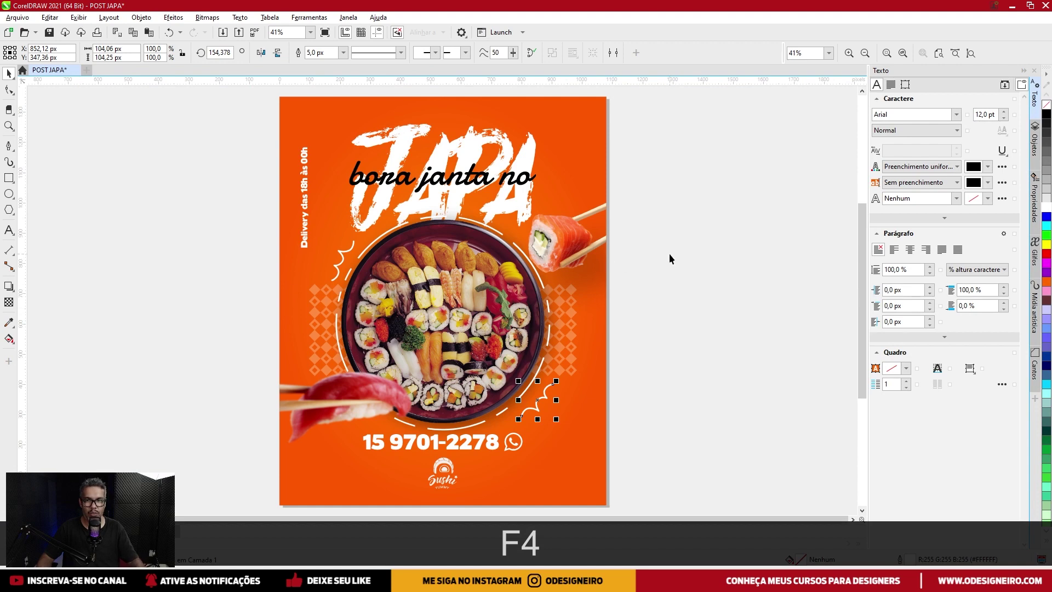
{"action": "left_click", "coordinate": [669, 253]}
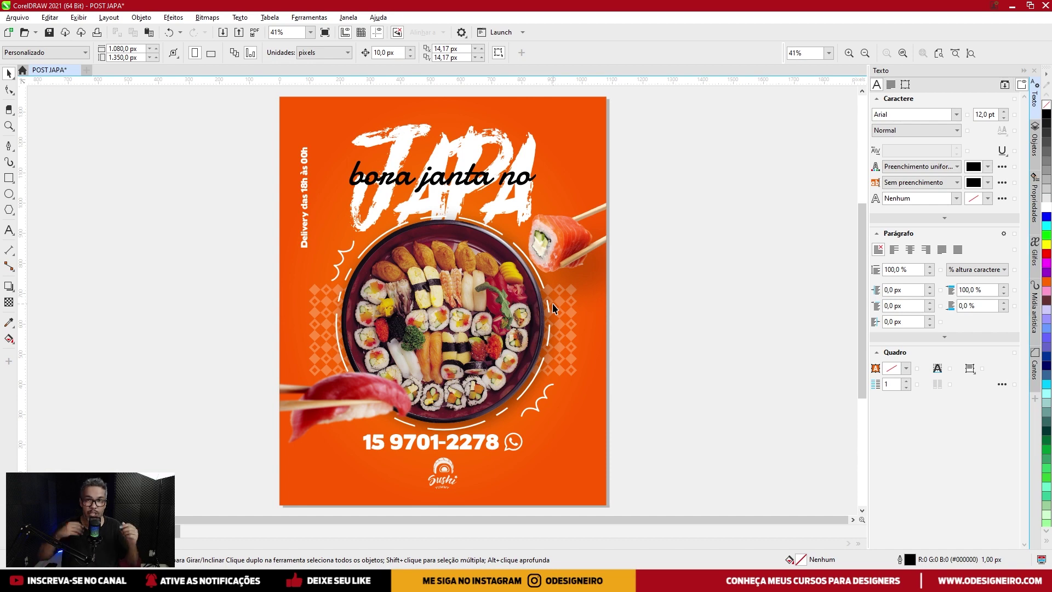
Shift the background gradient's colour hue toward yellow for a brighter orange.
{"action": "left_click", "coordinate": [570, 438]}
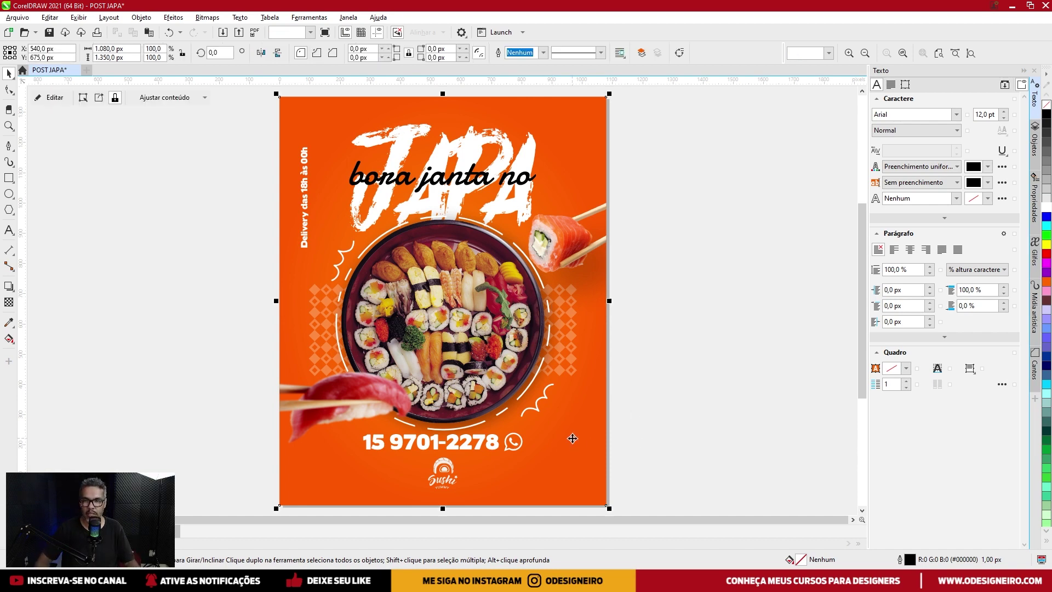
{"action": "double_click", "coordinate": [801, 559]}
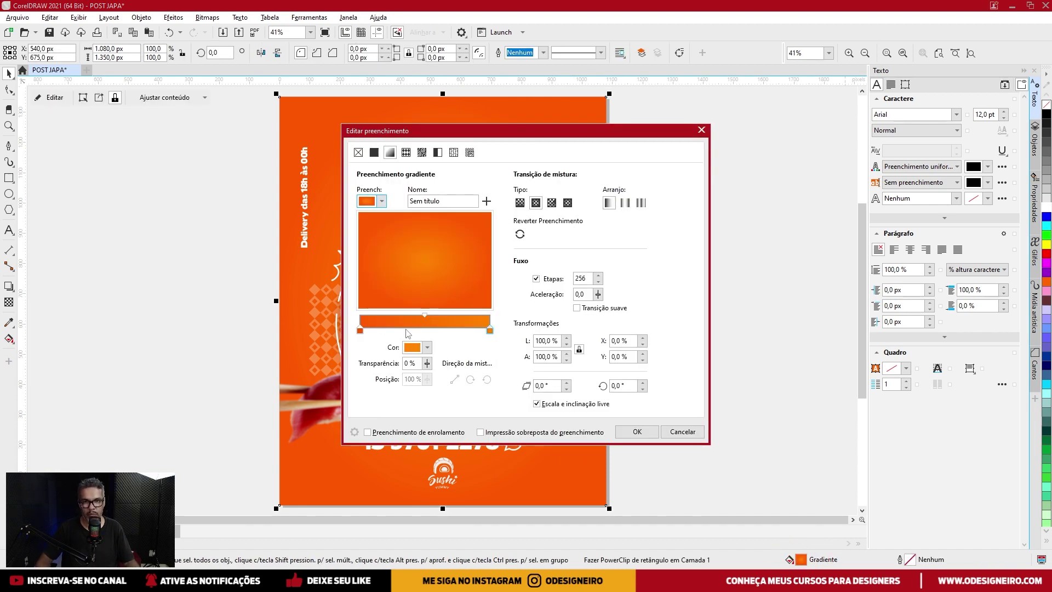
{"action": "left_click", "coordinate": [427, 347]}
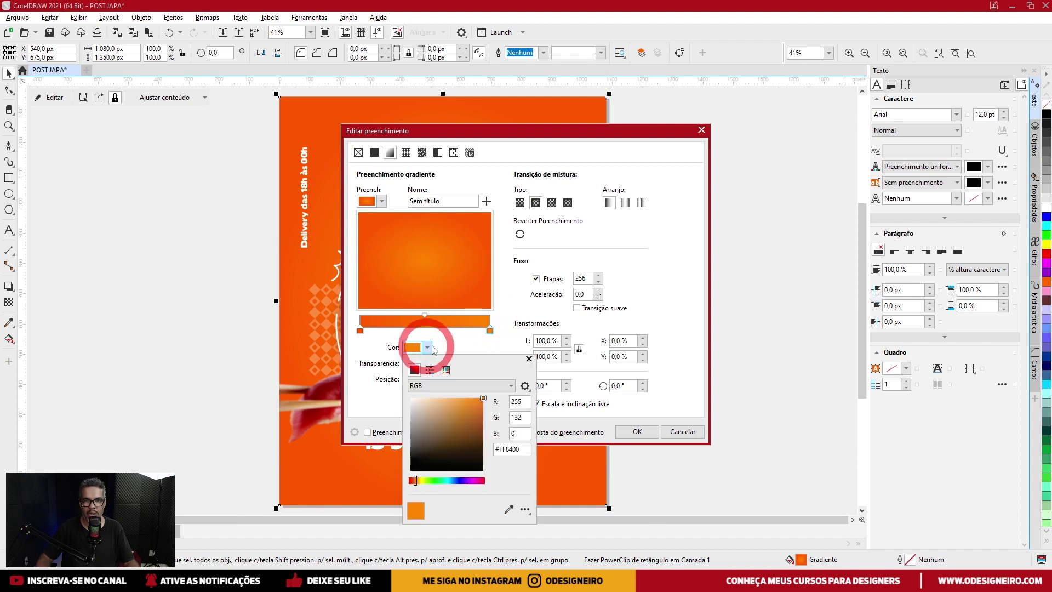
{"action": "left_click_drag", "start_coordinate": [416, 485], "coordinate": [419, 485]}
{"action": "left_click", "coordinate": [637, 432]}
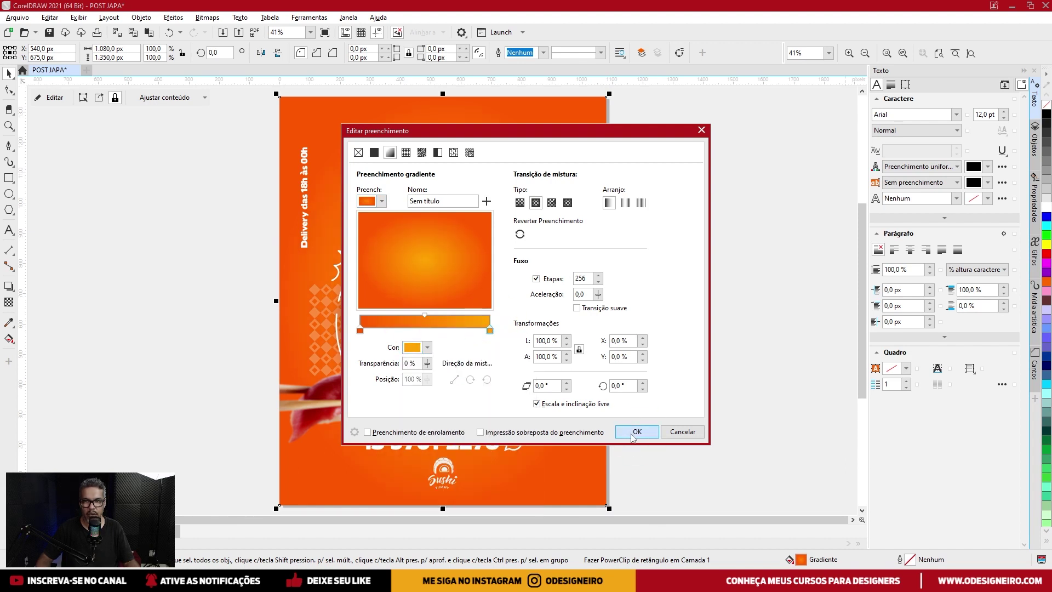
{"action": "left_click", "coordinate": [715, 315]}
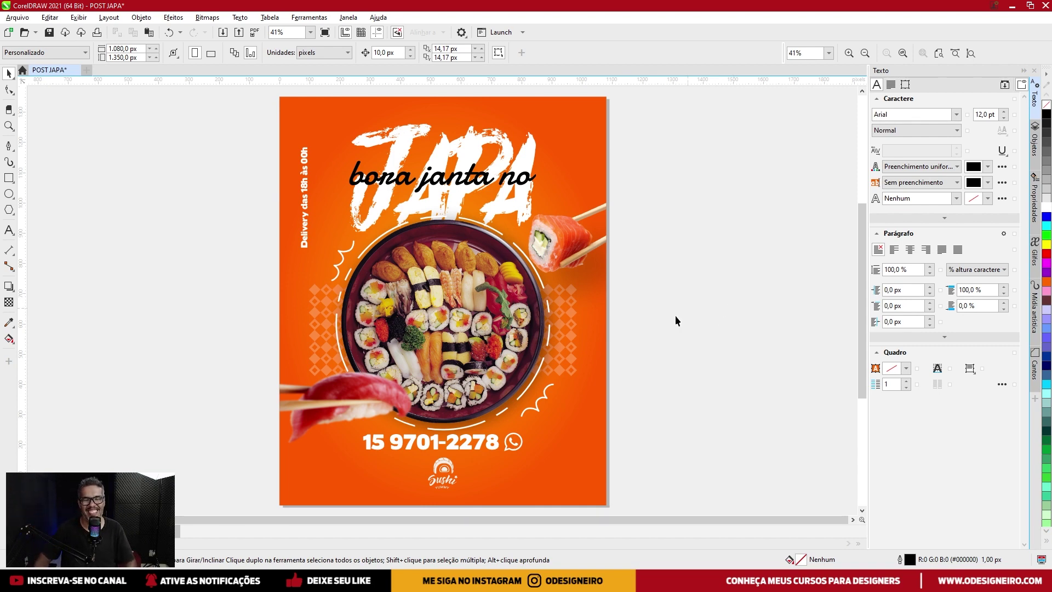
{"action": "mouse_move", "coordinate": [630, 580]}
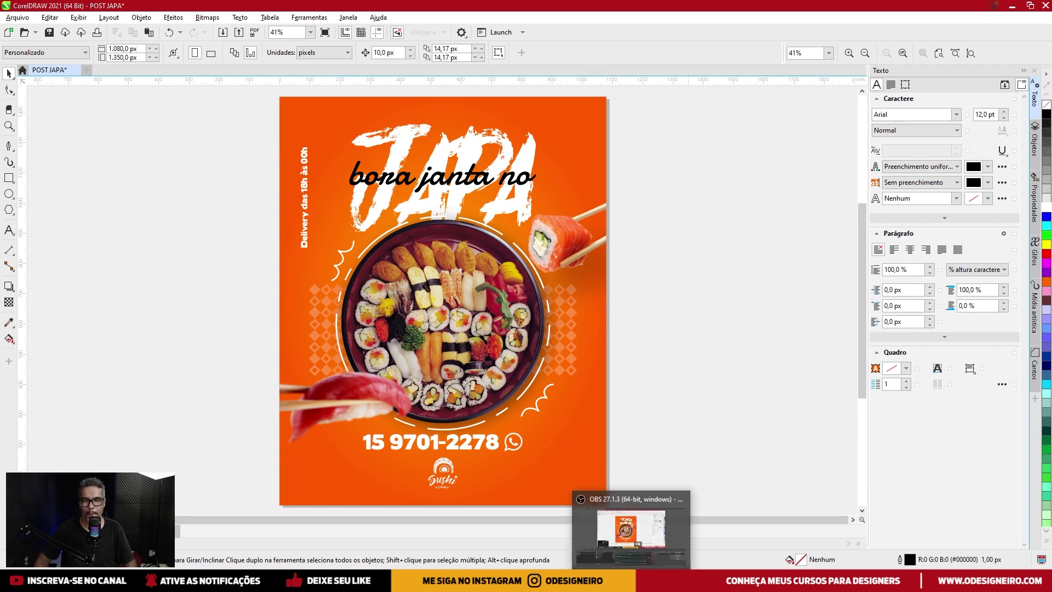